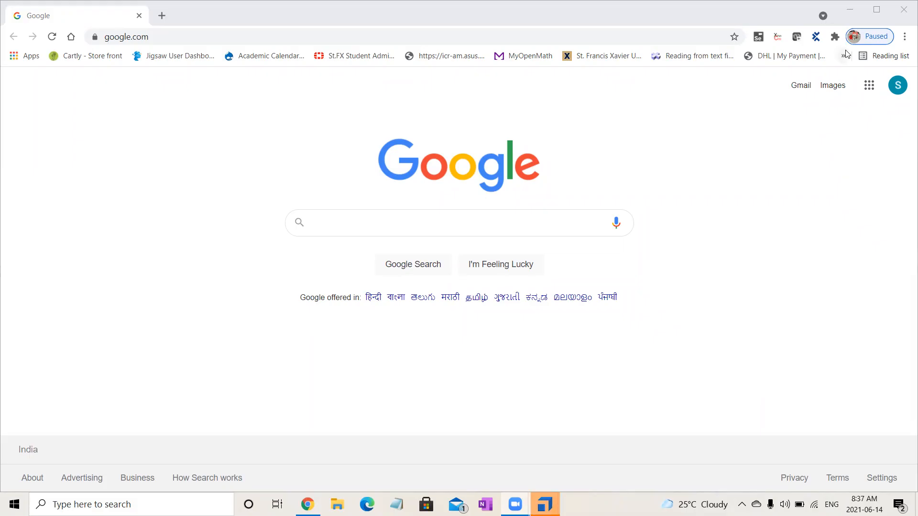
# Open the bookmarked Tricentis API Demo page.
pyautogui.click(843, 58)
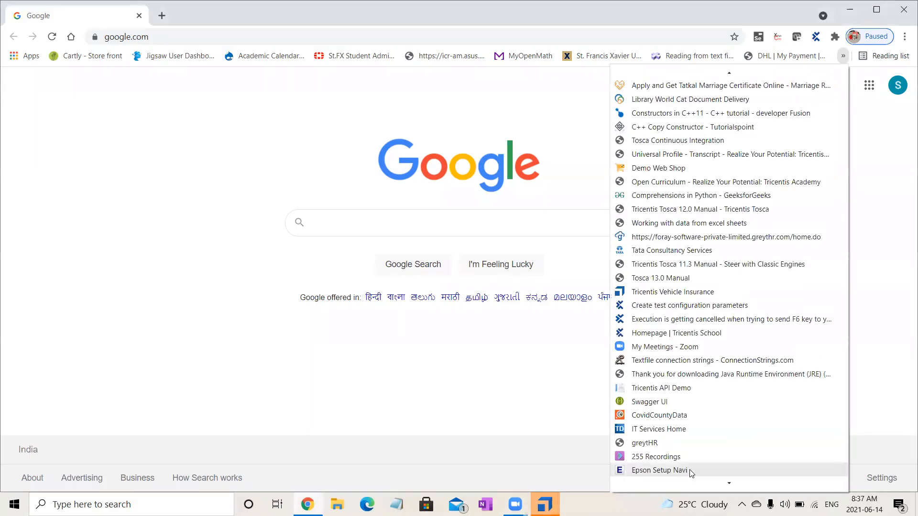
pyautogui.scroll(-2, 731, 478)
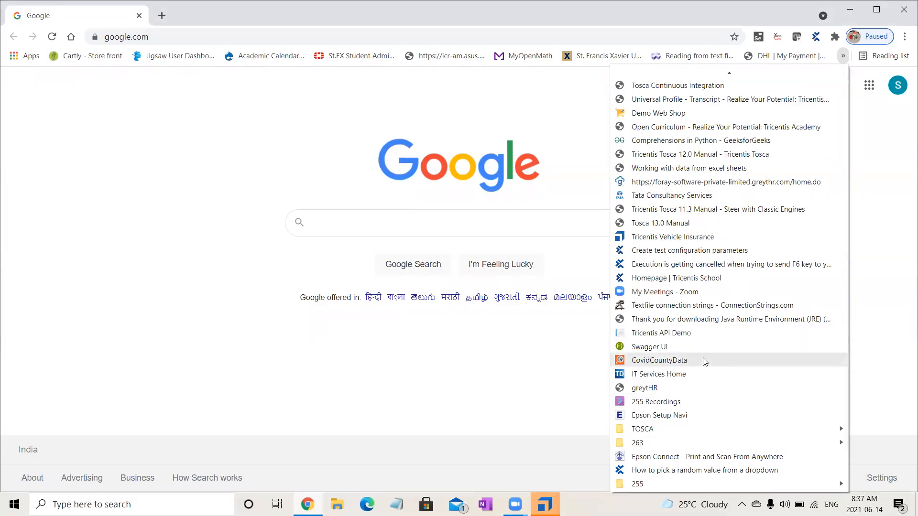
pyautogui.click(719, 339)
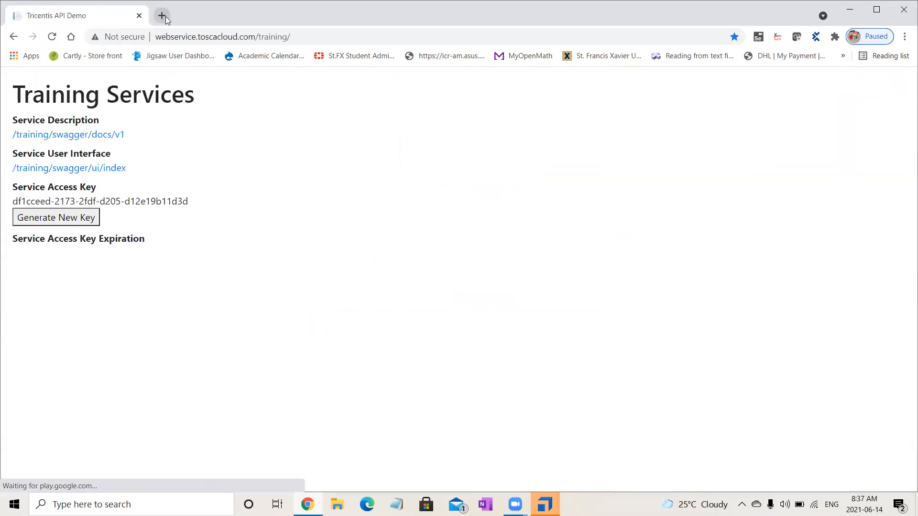
# Open the bookmarked Swagger UI page in a new tab and return to the Tricentis API Demo page.
pyautogui.click(162, 16)
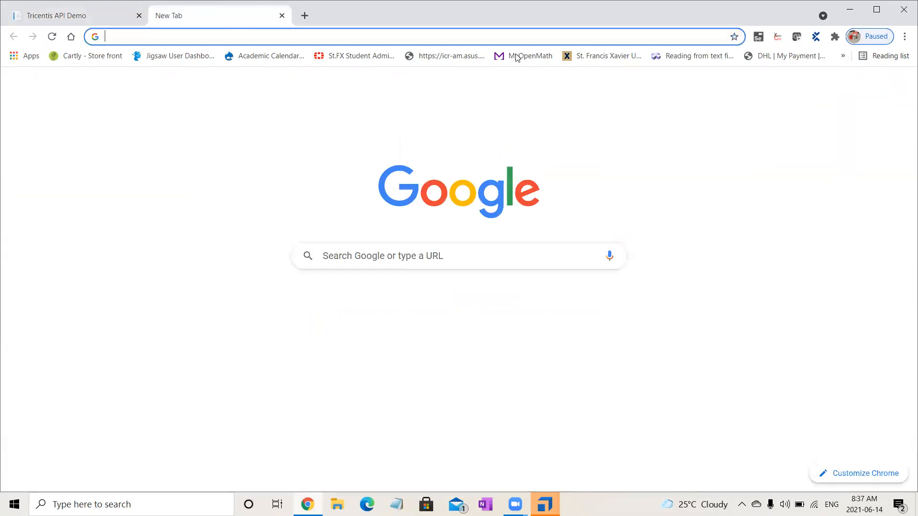
pyautogui.click(843, 56)
pyautogui.click(694, 397)
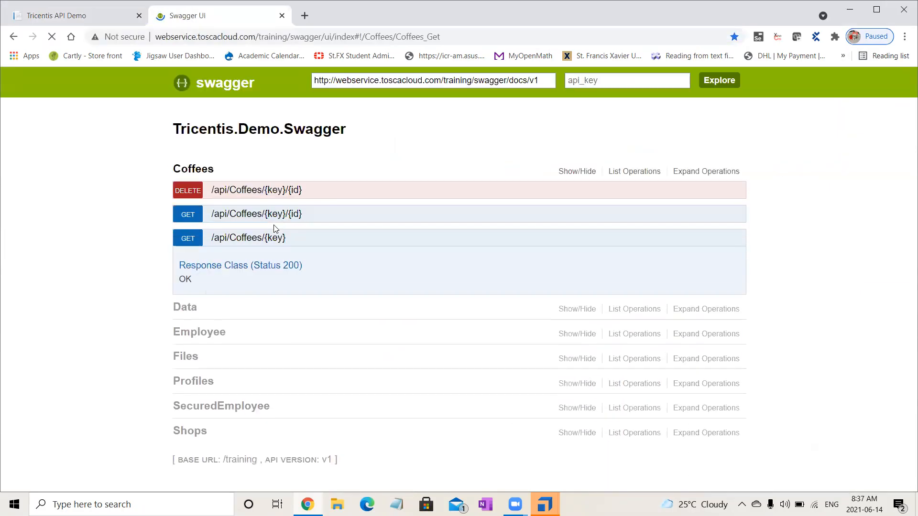
pyautogui.click(83, 16)
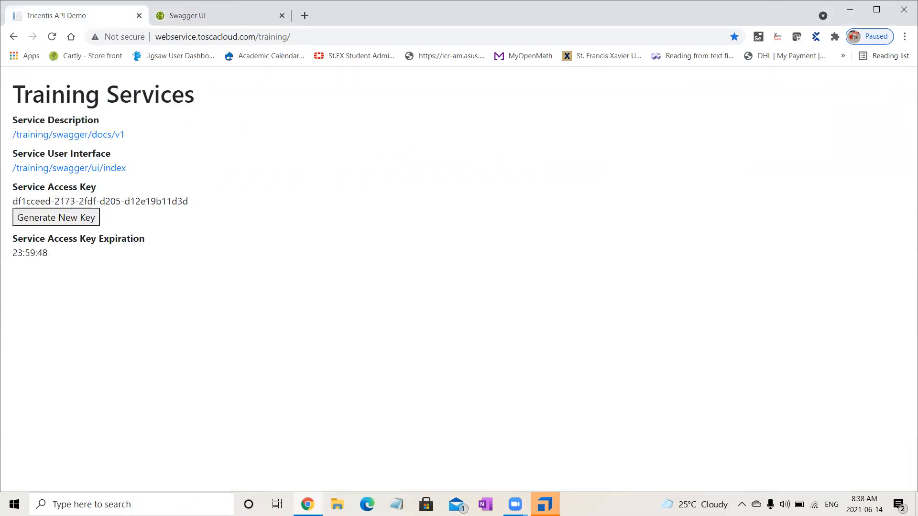
# Switch to Tosca Commander and bring up its start page with the recent projects.
pyautogui.moveTo(545, 504)
pyautogui.click(498, 439)
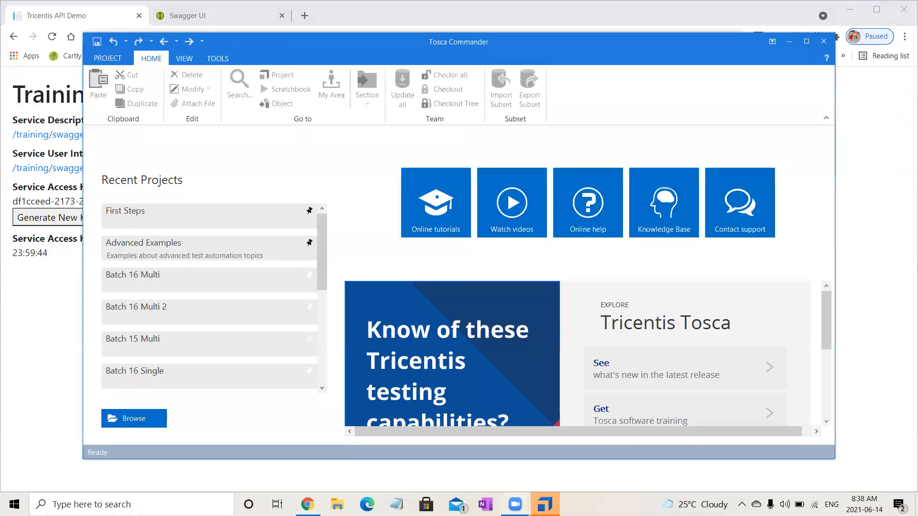
pyautogui.click(569, 466)
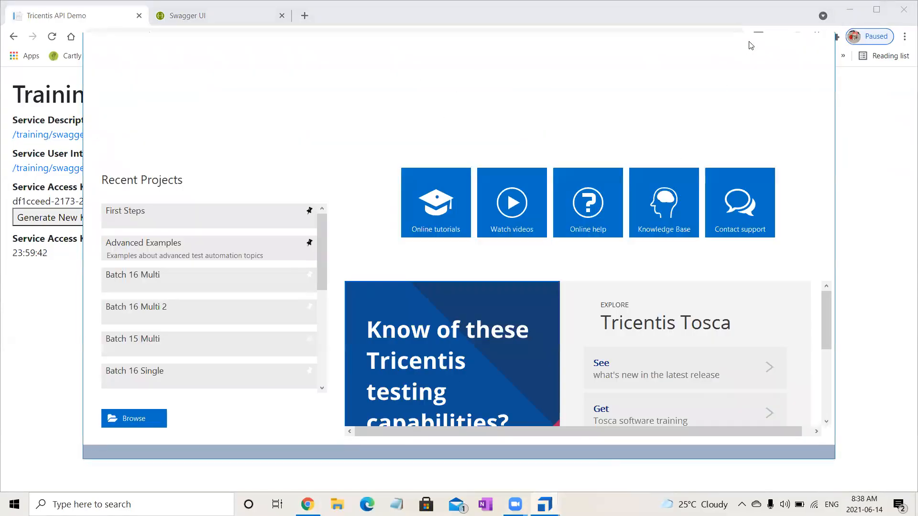
pyautogui.click(824, 42)
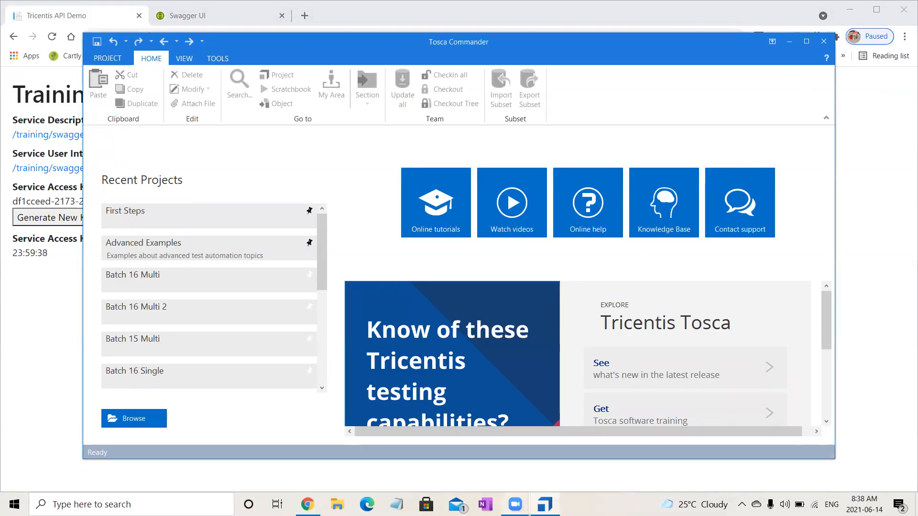
pyautogui.click(545, 504)
pyautogui.click(545, 504)
# In an empty Notepad document, list the request methods GET, POST, PUT and DELETE on separate lines.
pyautogui.click(224, 342)
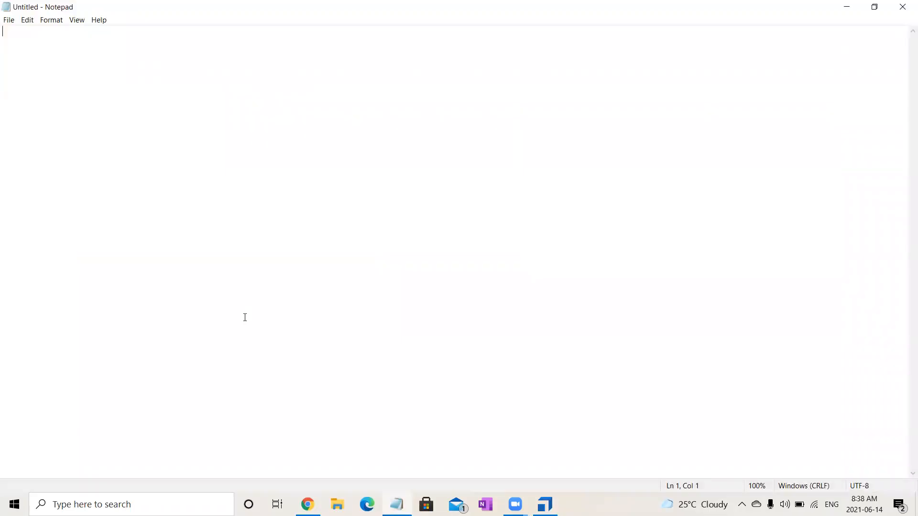
pyautogui.write('GET')
pyautogui.press('Return')
pyautogui.write('POST')
pyautogui.press('Return')
pyautogui.press('Return')
pyautogui.write('PUT   ')
pyautogui.write('DELETE')
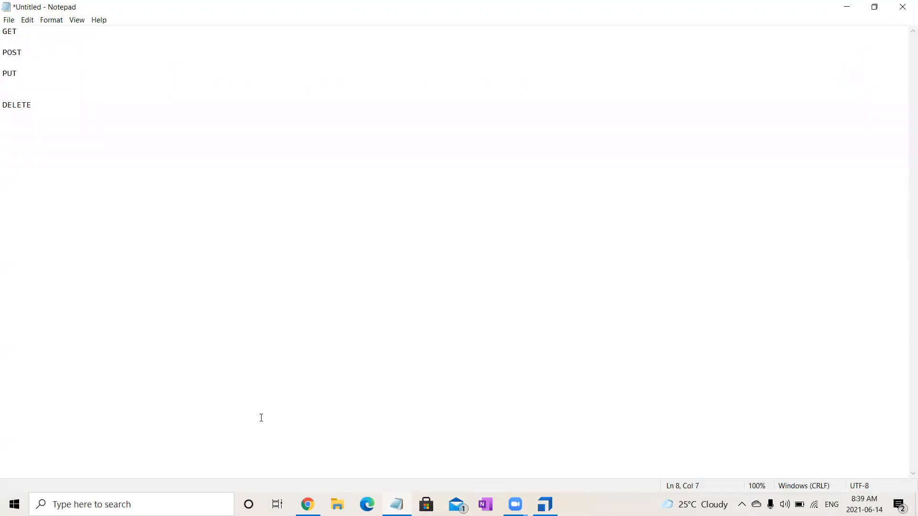
pyautogui.click(513, 31)
pyautogui.click(36, 32)
pyautogui.hotkey('alt', 'Tab')
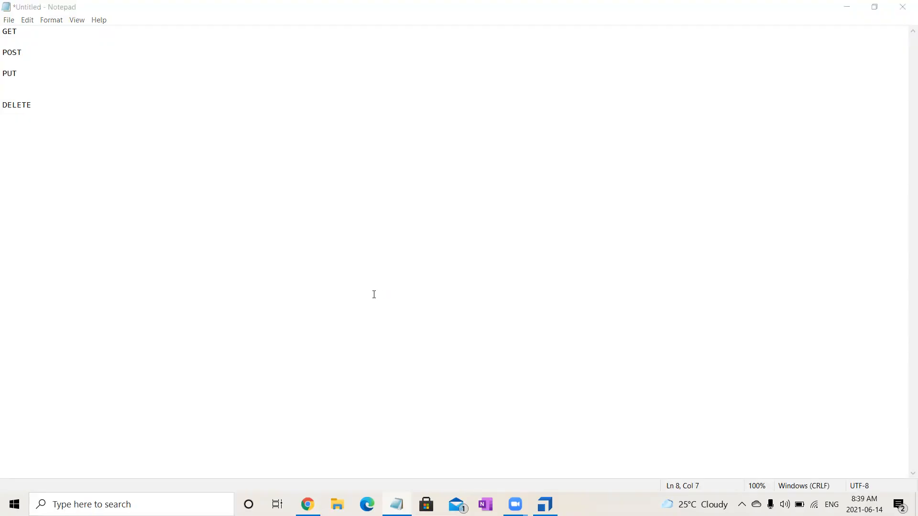
# Add the line "endpointurl" below DELETE in the Notepad notes, followed by blank lines.
pyautogui.click(123, 224)
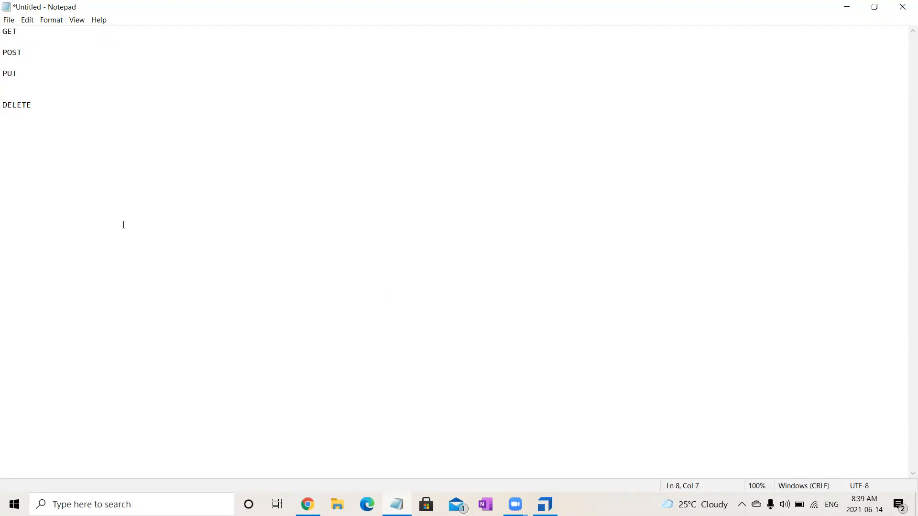
pyautogui.press('Return')
pyautogui.press('Return')
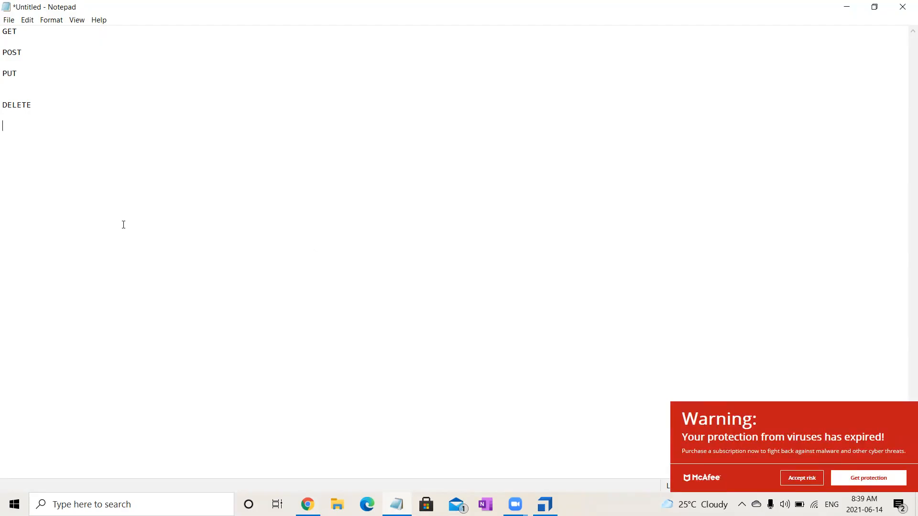
pyautogui.write('endpointurl')
pyautogui.press('Return')
pyautogui.press('Return')
# Add the line "Payload / body /json code" to the notes below endpointurl.
pyautogui.write('Payload')
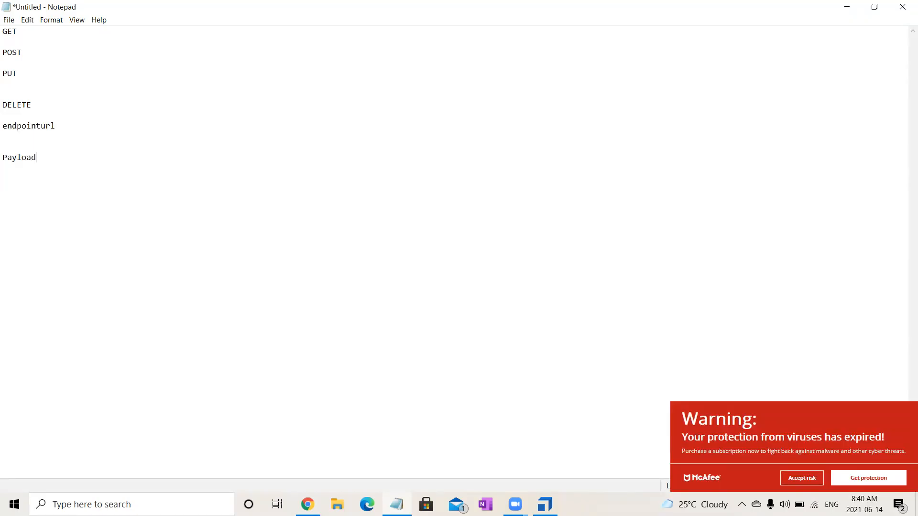
pyautogui.write('/ body /json code')
pyautogui.press('Return')
pyautogui.press('Return')
# Add the lines "Authorization" and "Headers/Params" at the end of the notes.
pyautogui.write('Authorization')
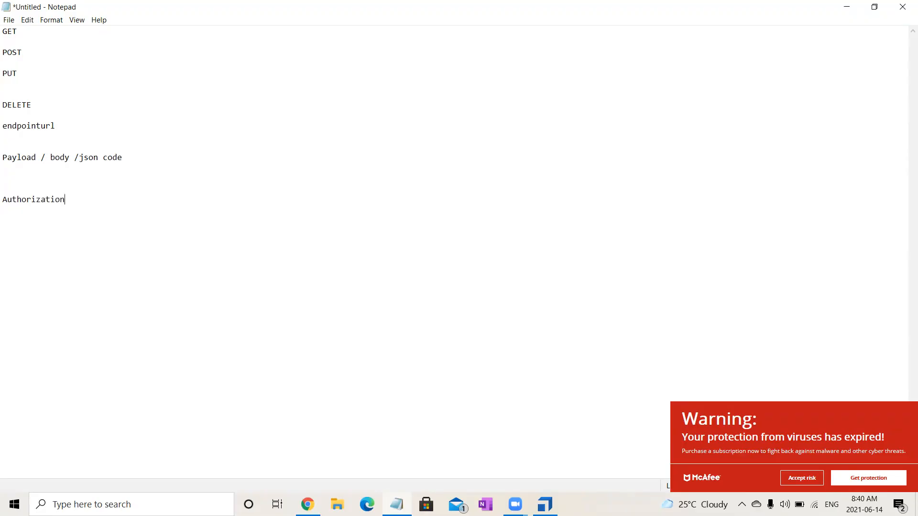
pyautogui.press('Return')
pyautogui.write('Headers/Params')
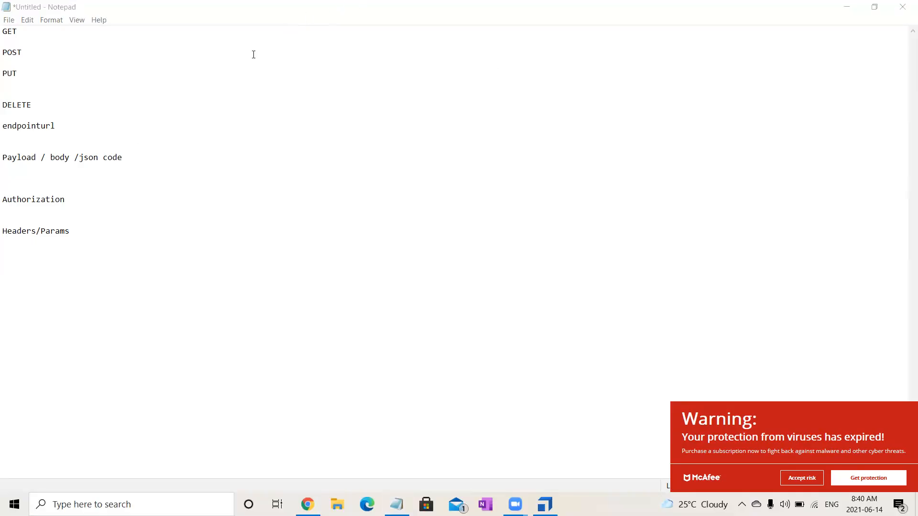
# Highlight the notes from endpointurl to Headers/Params for review, and clear the selection.
pyautogui.click(92, 257)
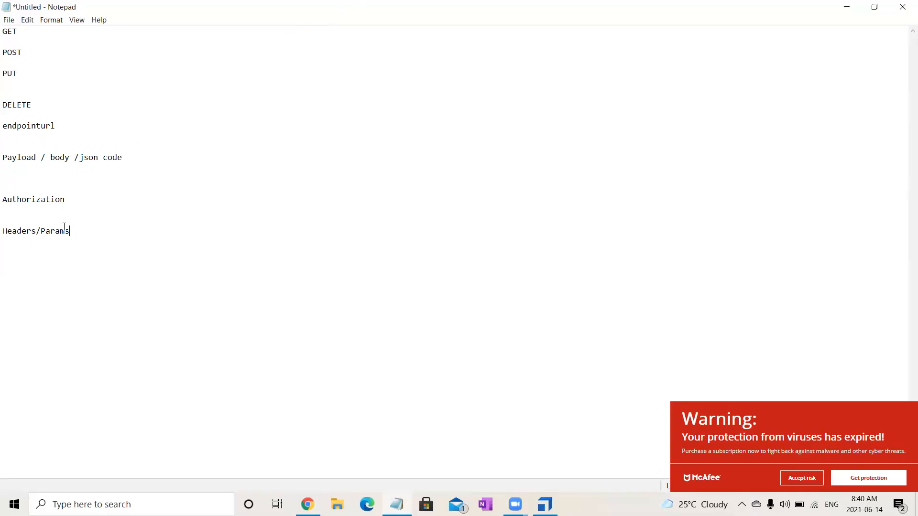
pyautogui.keyDown('shift'); pyautogui.click(4, 138); pyautogui.keyUp('shift')
pyautogui.keyDown('shift'); pyautogui.click(4, 128); pyautogui.keyUp('shift')
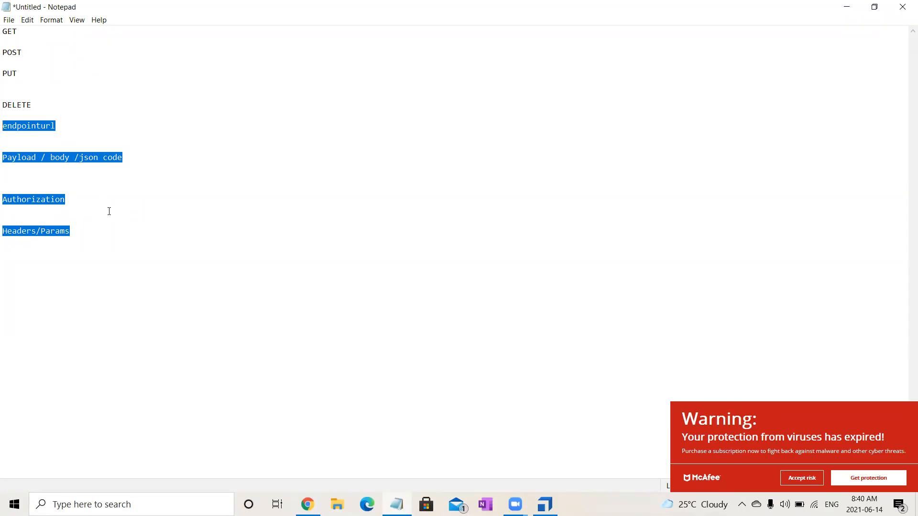
pyautogui.click(180, 278)
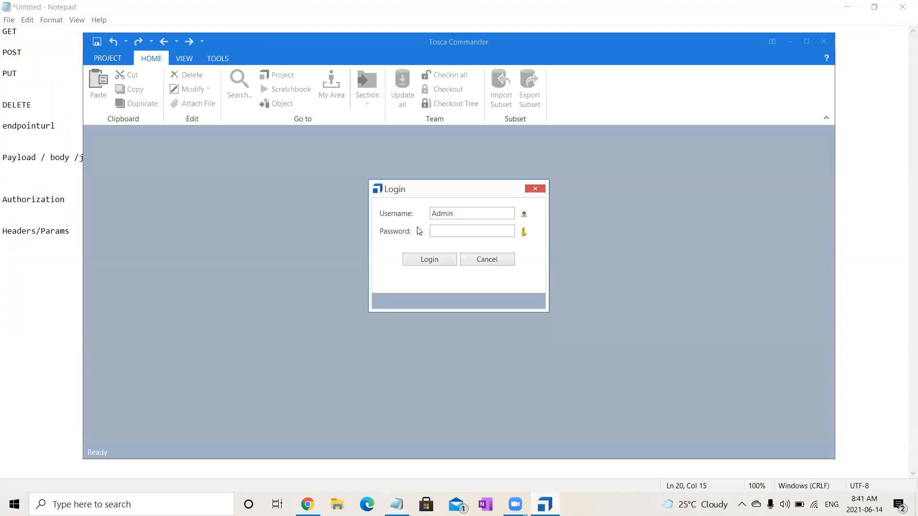
# Log in to the Tosca Commander project as Admin.
pyautogui.click(429, 260)
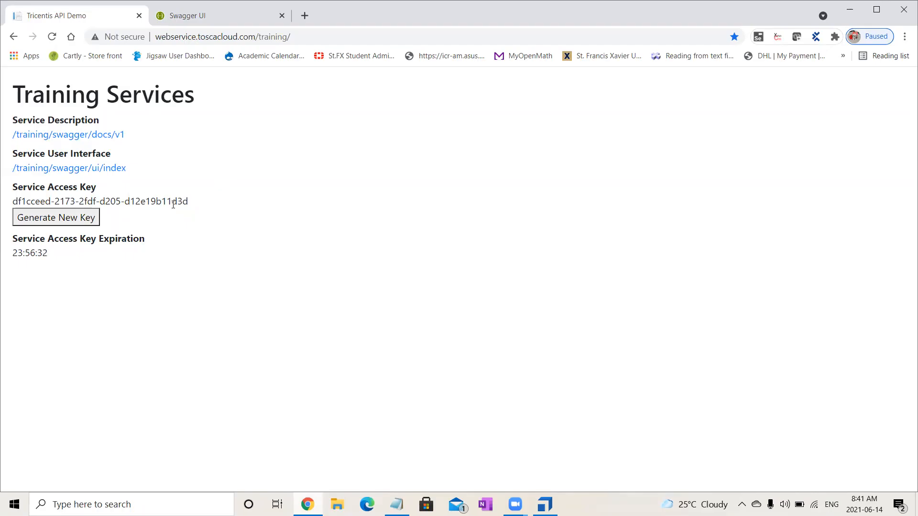
# Copy the service access key from the Training Services page in Chrome and switch to the Swagger UI page.
pyautogui.moveTo(187, 200); pyautogui.dragTo(15, 201)
pyautogui.hotkey('ctrl', 'c')
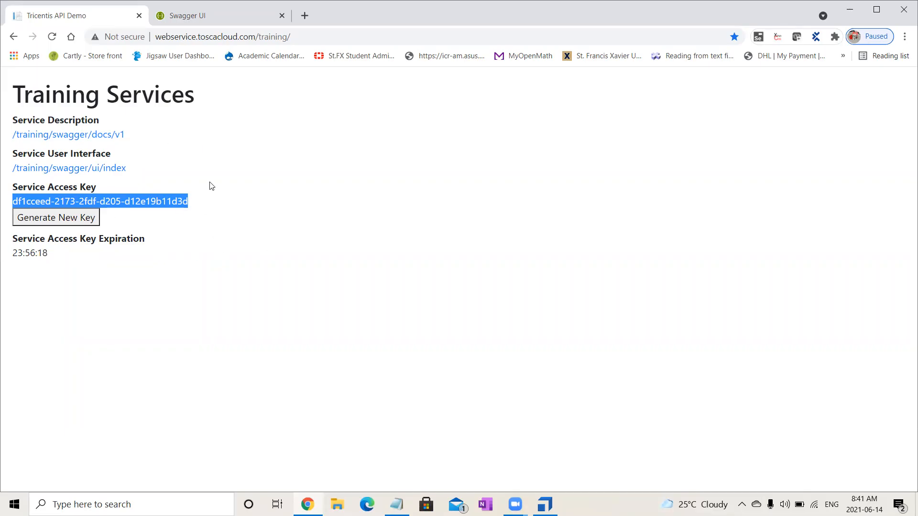
pyautogui.click(216, 10)
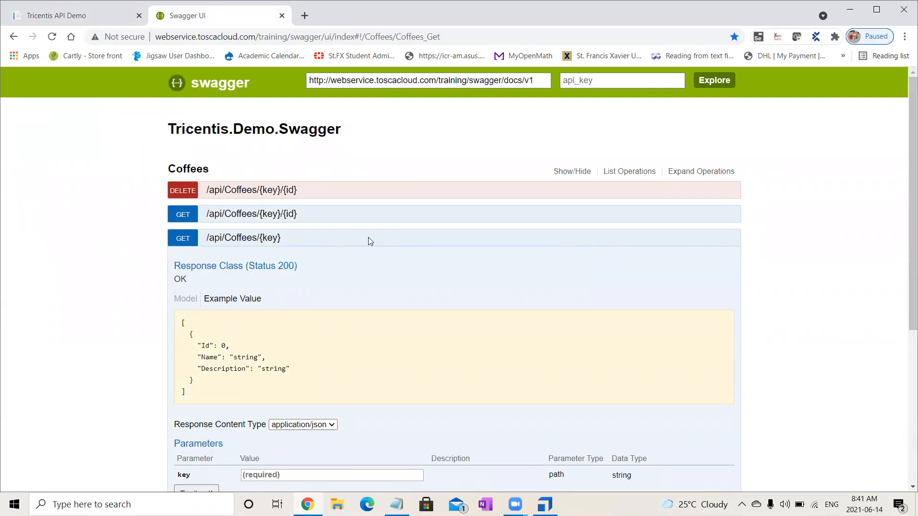
# Examine the service groups and the operations in the Coffees group, including PUT, leaving their details collapsed.
pyautogui.click(571, 172)
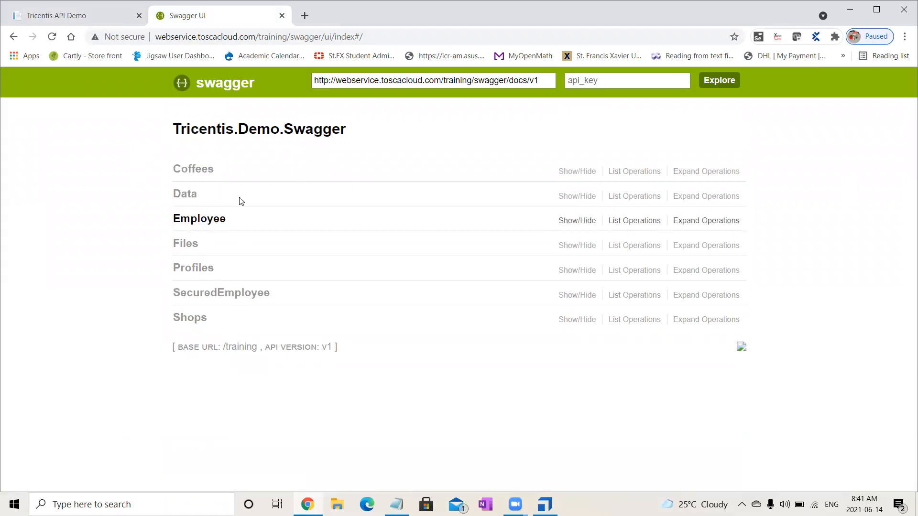
pyautogui.click(209, 172)
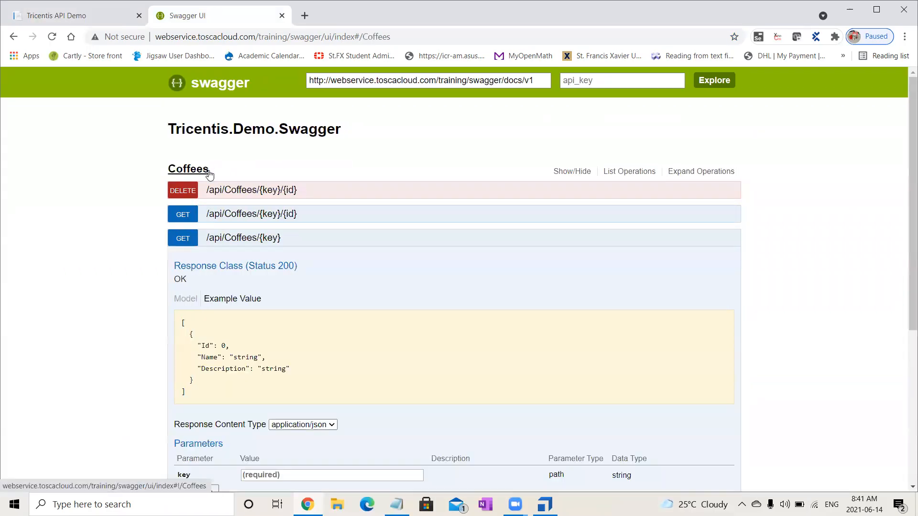
pyautogui.click(242, 239)
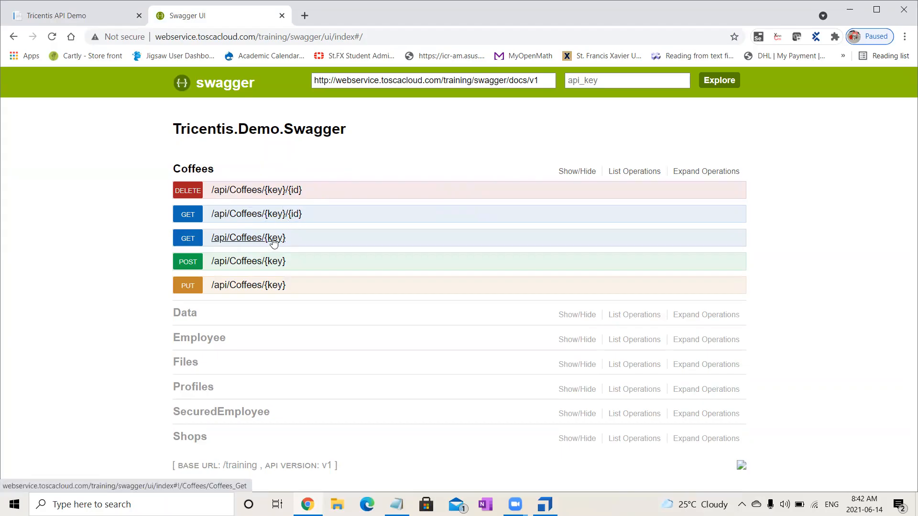
pyautogui.click(261, 285)
pyautogui.click(262, 290)
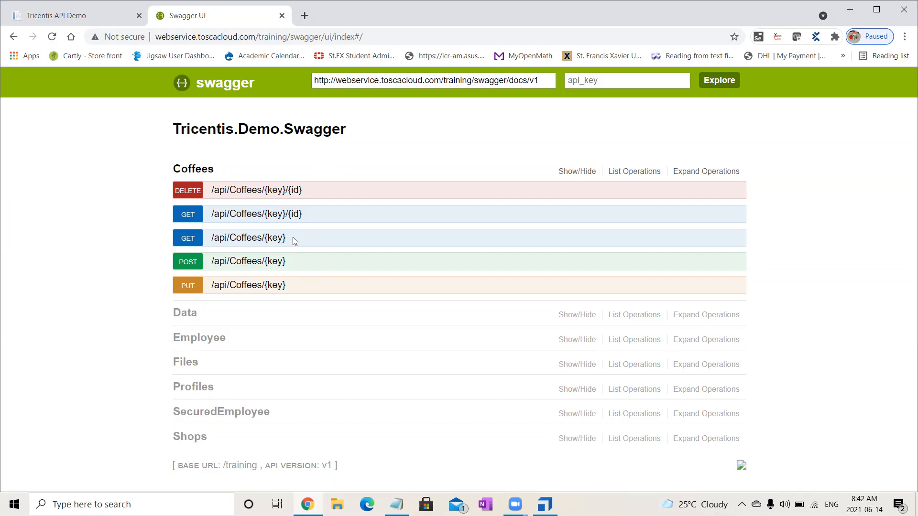
# Paste the service access key as the key parameter of GET /api/Coffees/{key} and try out the request.
pyautogui.click(271, 239)
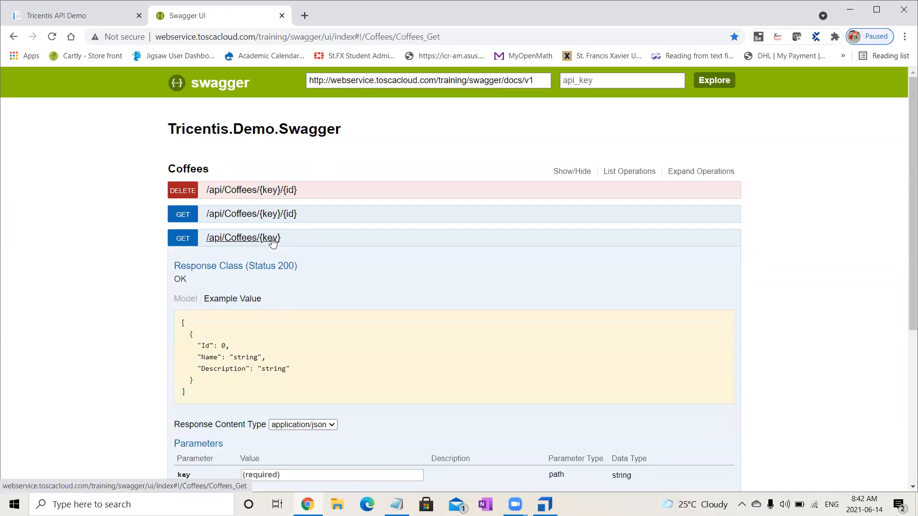
pyautogui.moveTo(905, 183); pyautogui.dragTo(905, 269)
pyautogui.click(289, 314)
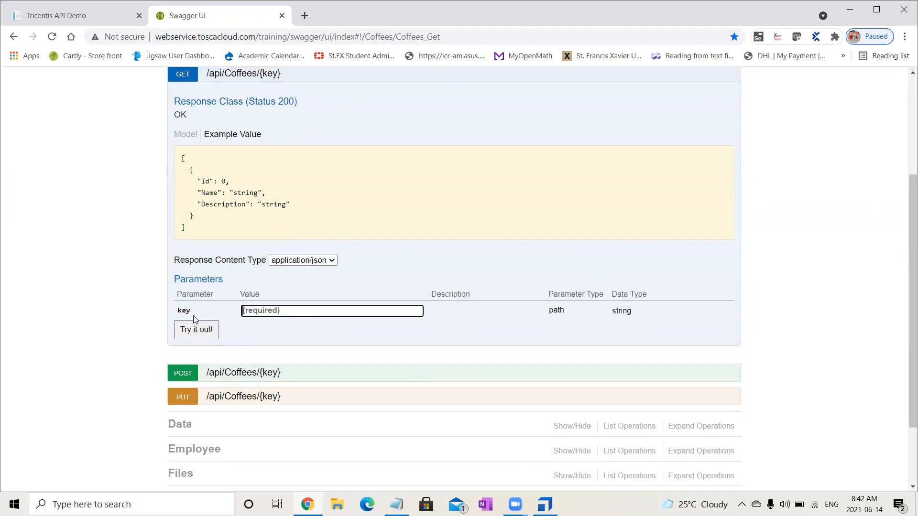
pyautogui.hotkey('ctrl', 'v')
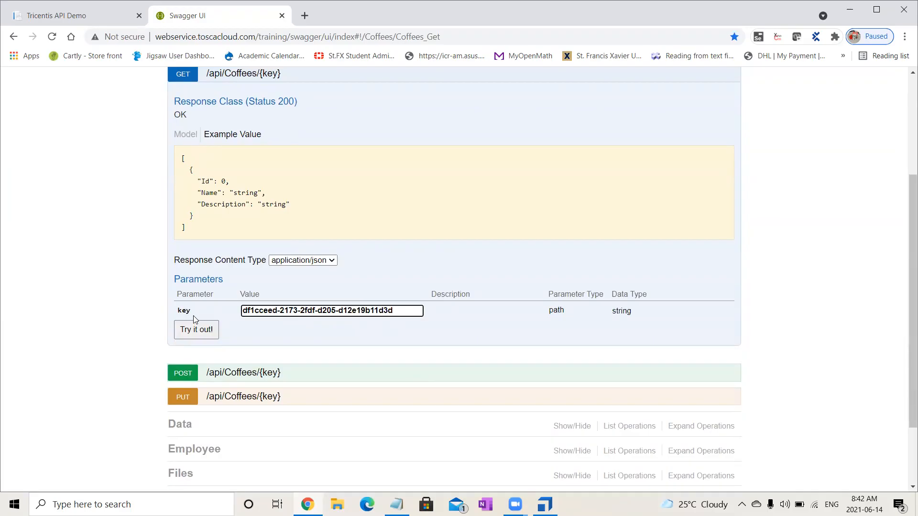
pyautogui.click(194, 337)
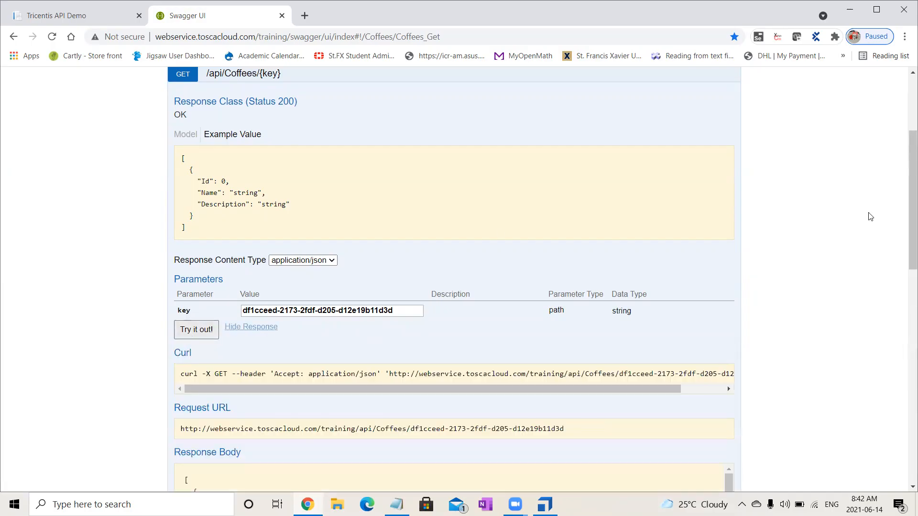
# Examine the request URL, response body, response code and response headers of the Coffees GET request.
pyautogui.moveTo(904, 204); pyautogui.dragTo(905, 259)
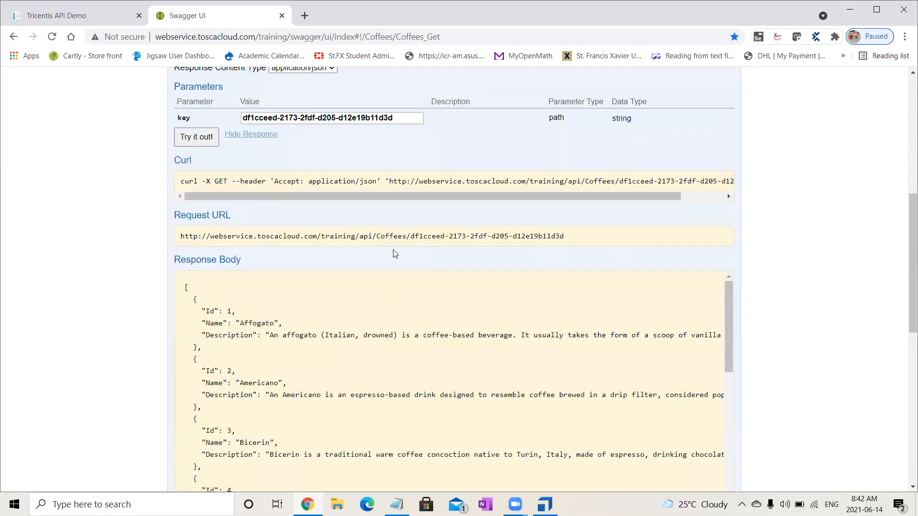
pyautogui.moveTo(575, 237); pyautogui.dragTo(182, 238)
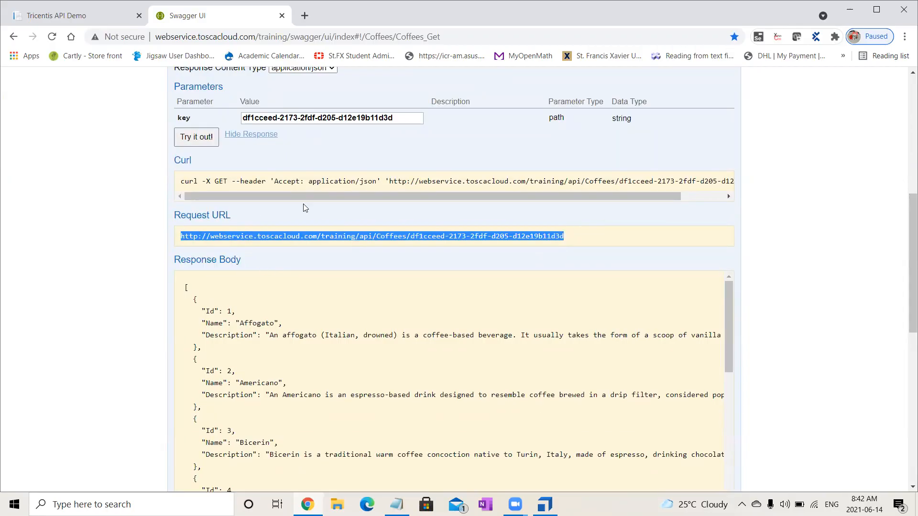
pyautogui.moveTo(729, 355); pyautogui.dragTo(742, 408)
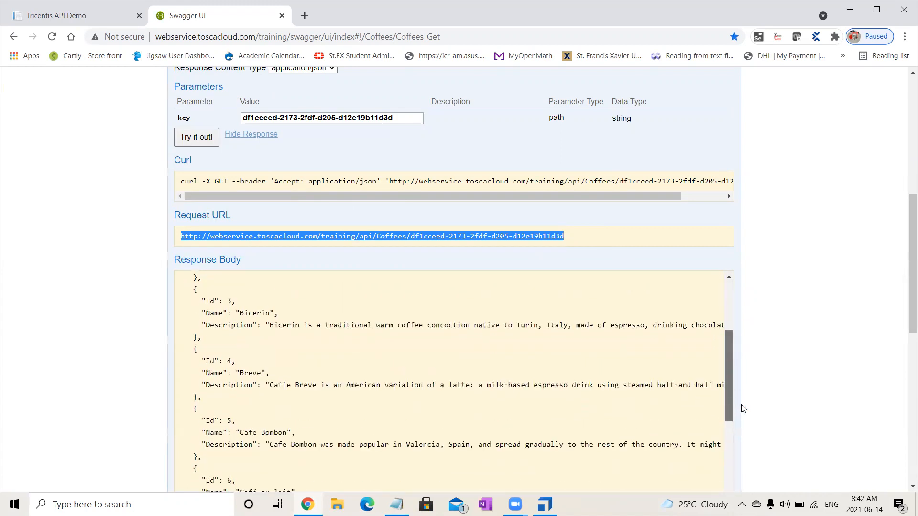
pyautogui.moveTo(905, 307); pyautogui.dragTo(905, 413)
pyautogui.moveTo(204, 237); pyautogui.dragTo(177, 239)
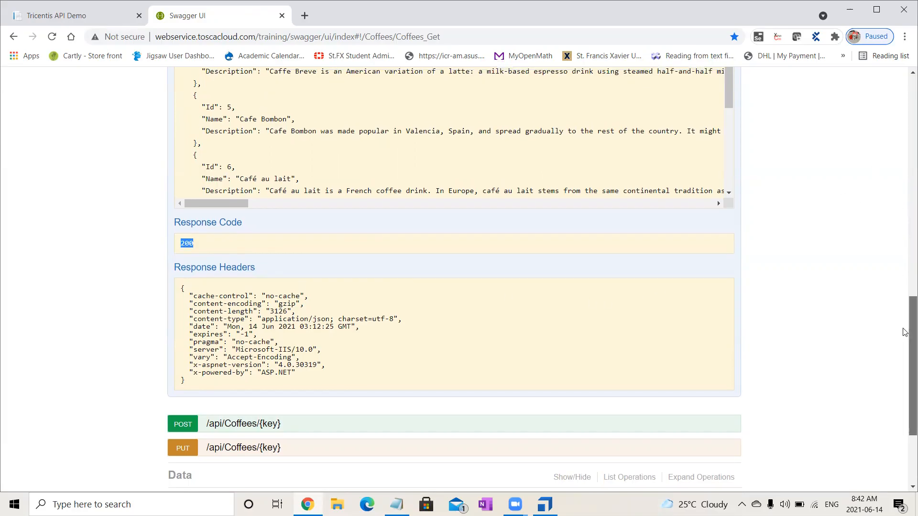
# Examine the remaining coffee entries in the response body of the Coffees GET request.
pyautogui.scroll(5, 760, 320)
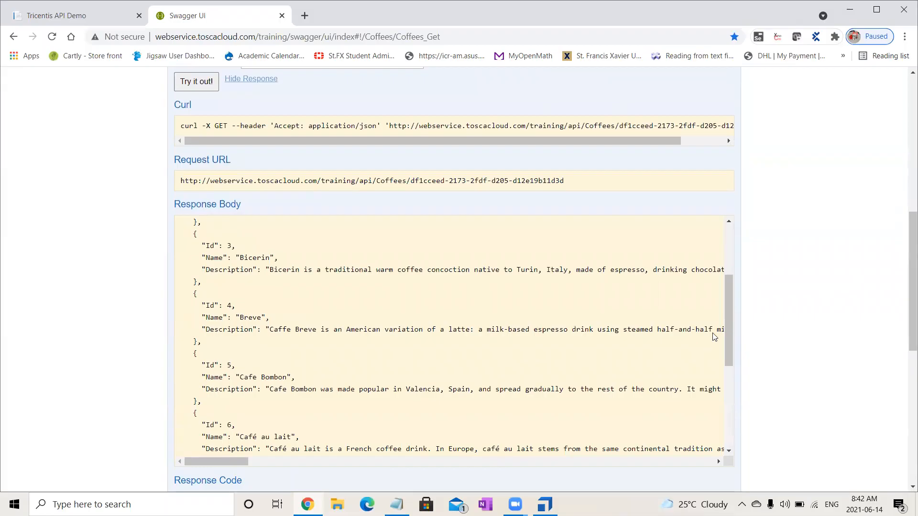
pyautogui.moveTo(727, 297); pyautogui.dragTo(760, 382)
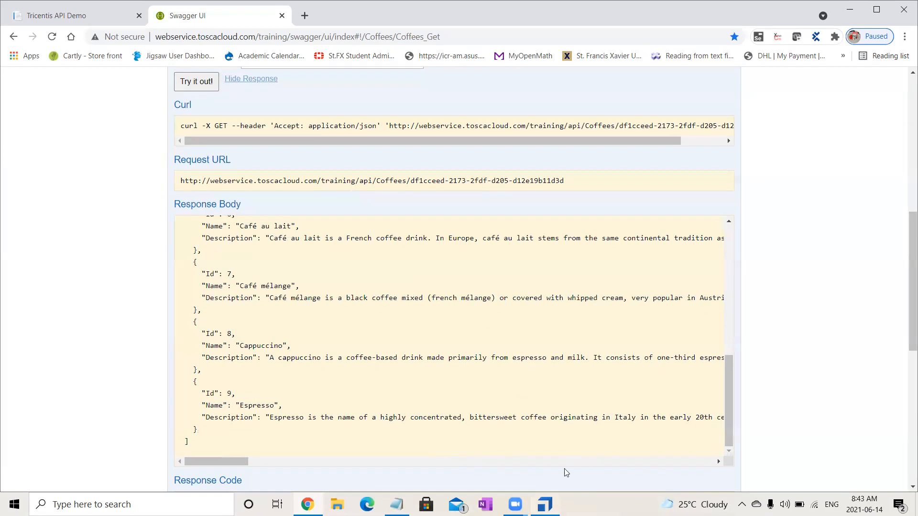
# Switch to Tosca Commander, maximized, and check out the whole tree of the Batch 15 Multi project.
pyautogui.click(545, 505)
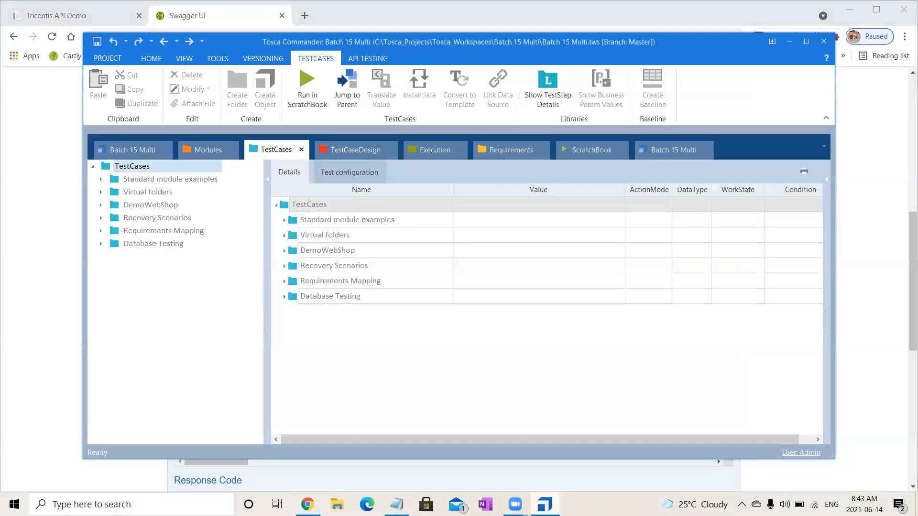
pyautogui.click(808, 41)
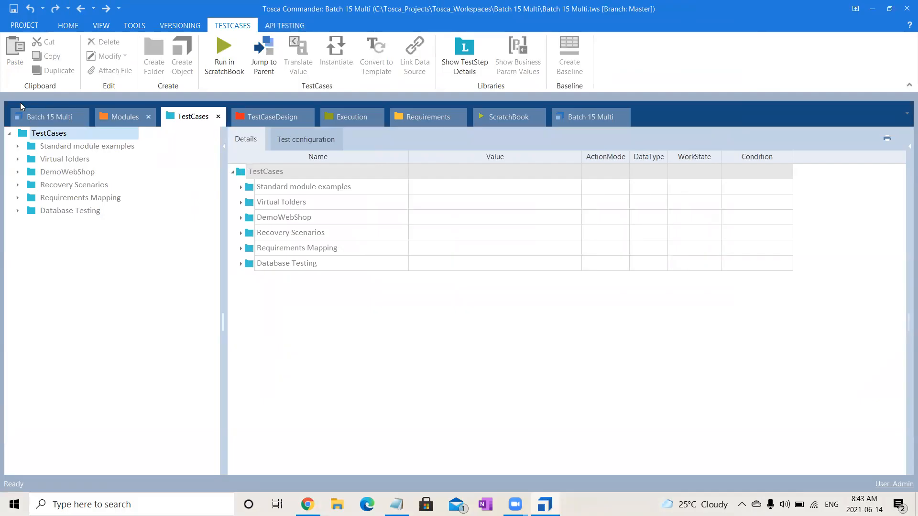
pyautogui.click(69, 111)
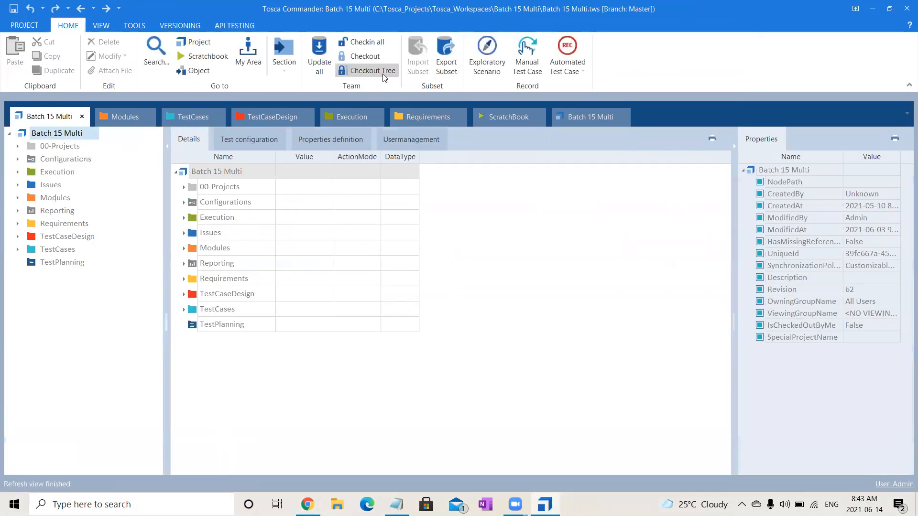
pyautogui.click(383, 70)
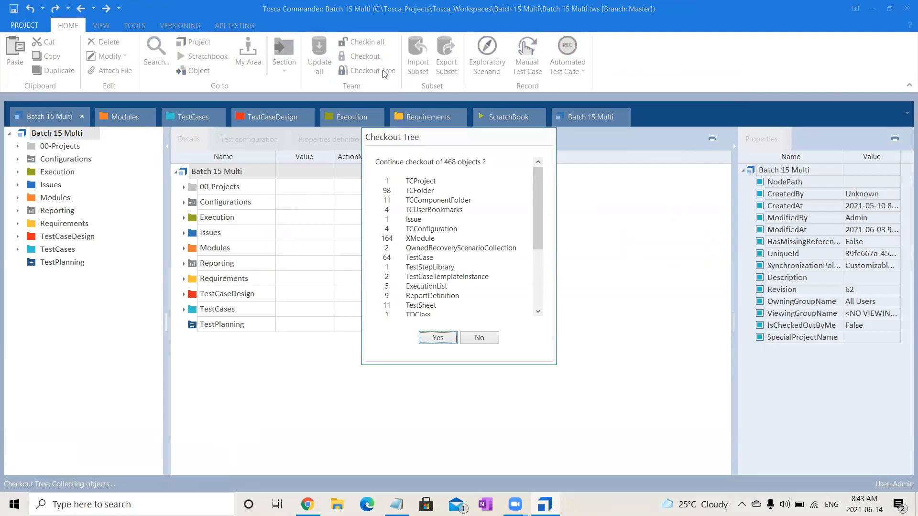
pyautogui.click(427, 337)
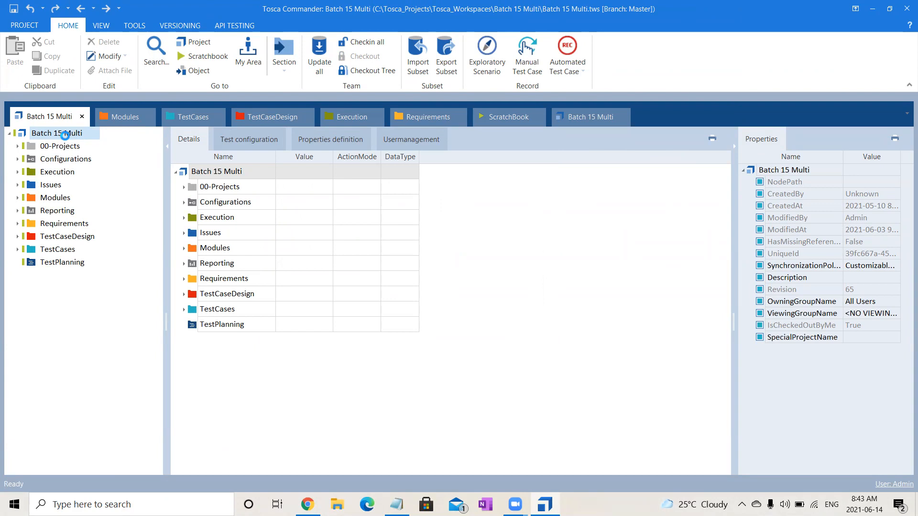
# Create a component folder named API under the Batch 15 Multi project.
pyautogui.rightClick(66, 138)
pyautogui.click(91, 111)
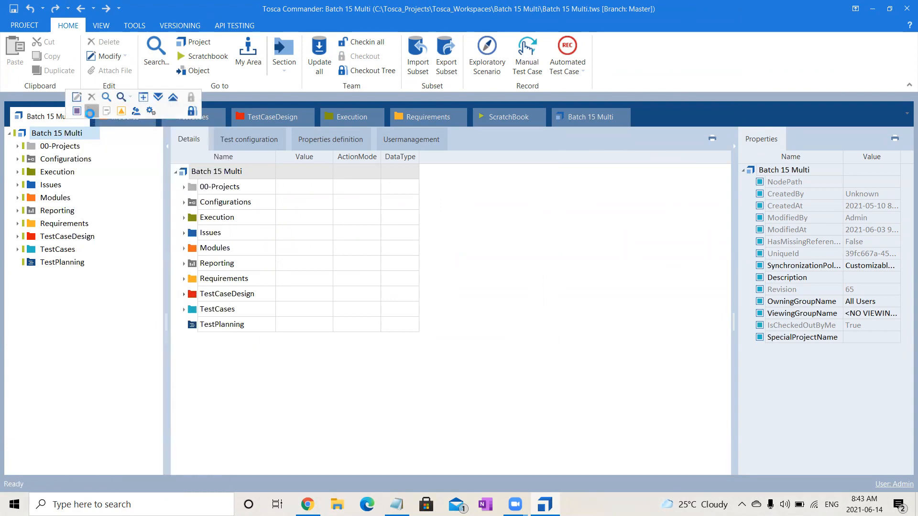
pyautogui.write('API')
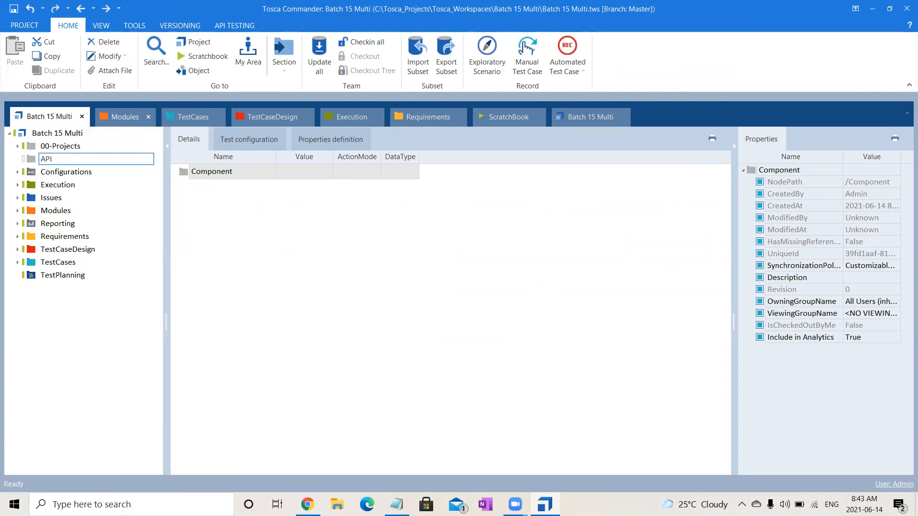
pyautogui.press('Return')
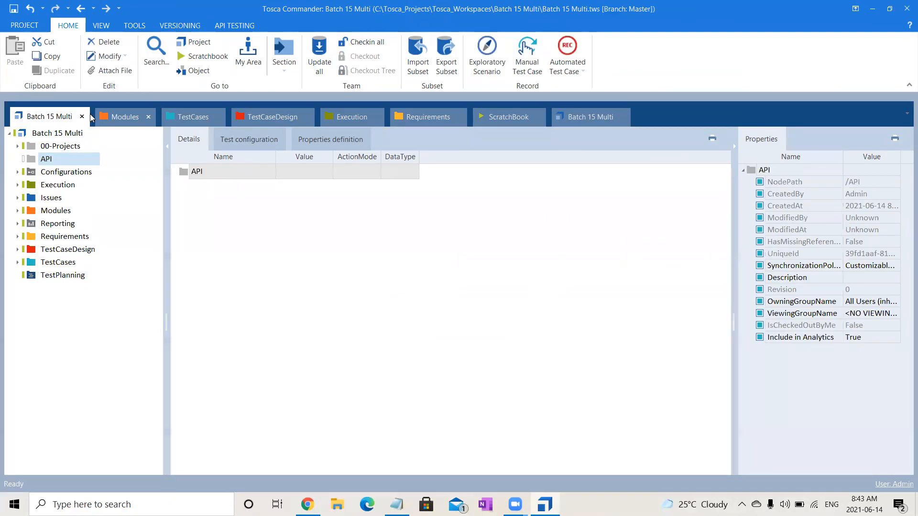
# Launch API Scan with the API component folder selected and move its window higher on the screen.
pyautogui.click(43, 163)
pyautogui.click(243, 26)
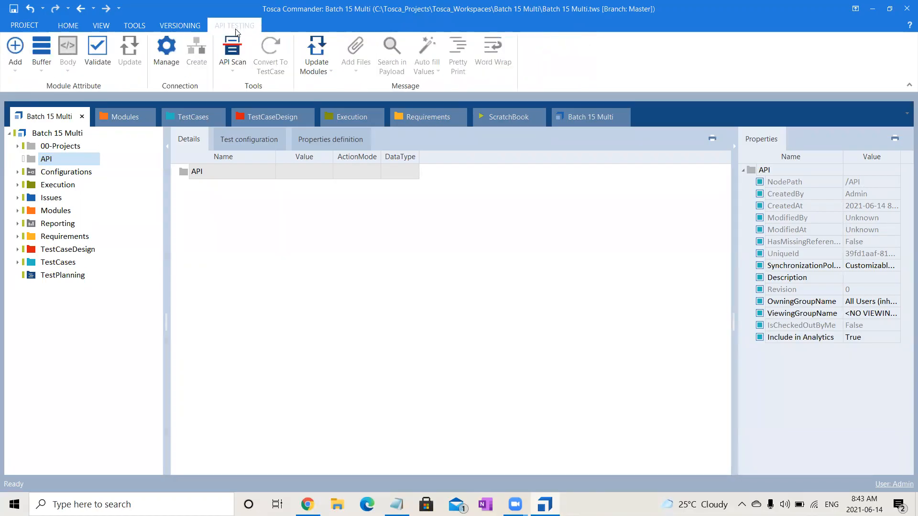
pyautogui.click(233, 56)
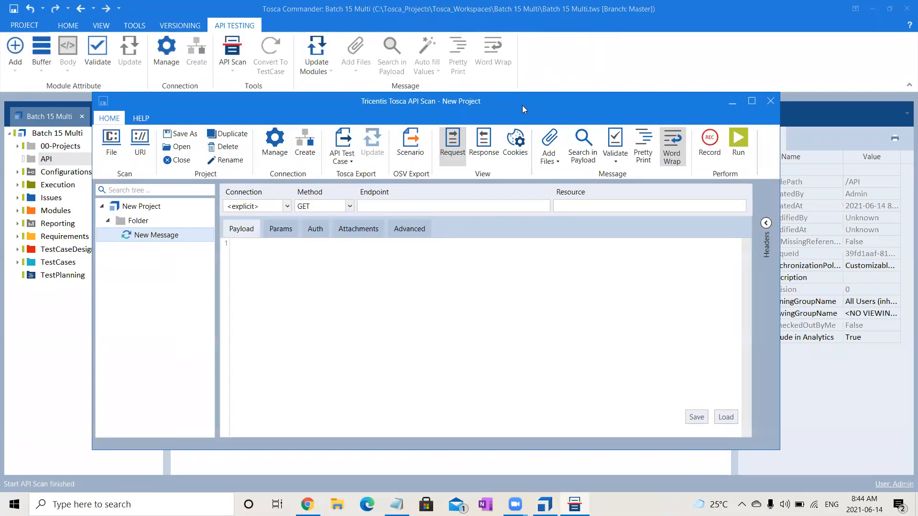
pyautogui.moveTo(522, 105); pyautogui.dragTo(565, 52)
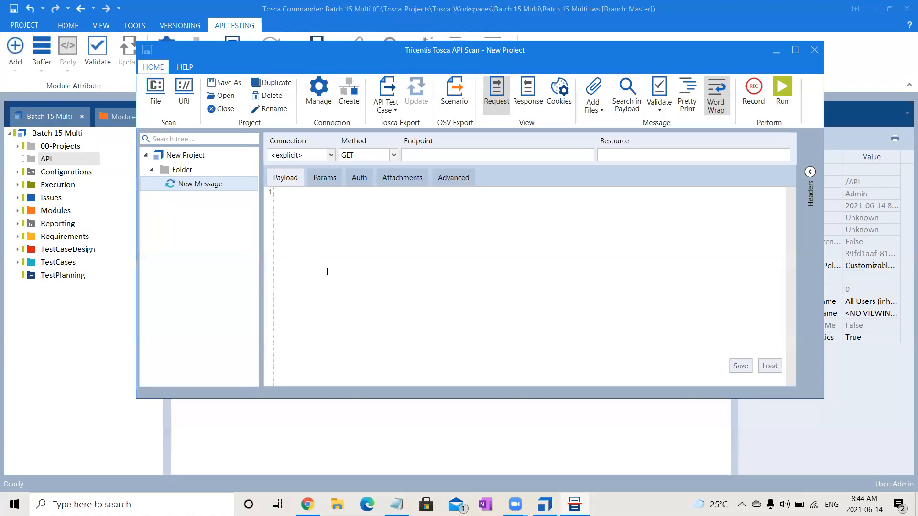
# Create another folder directly under New Project in API Scan and maximize the API Scan window.
pyautogui.click(177, 157)
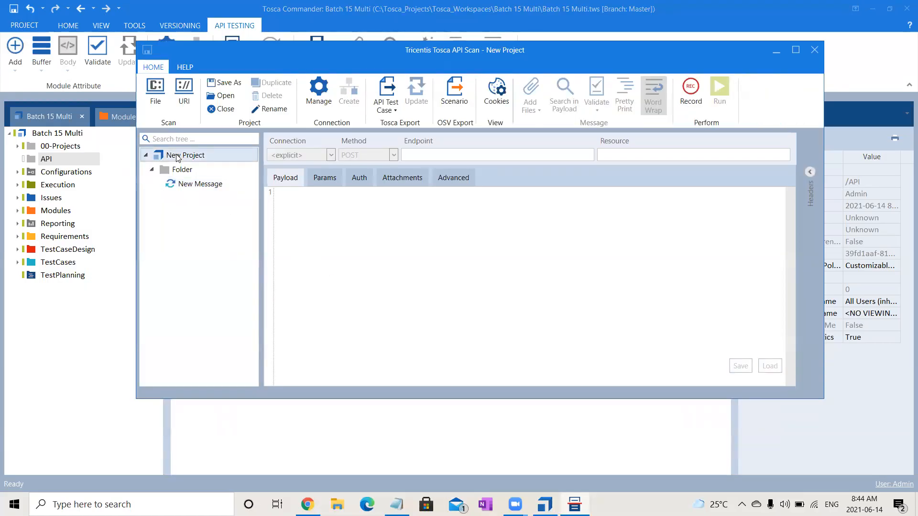
pyautogui.rightClick(178, 158)
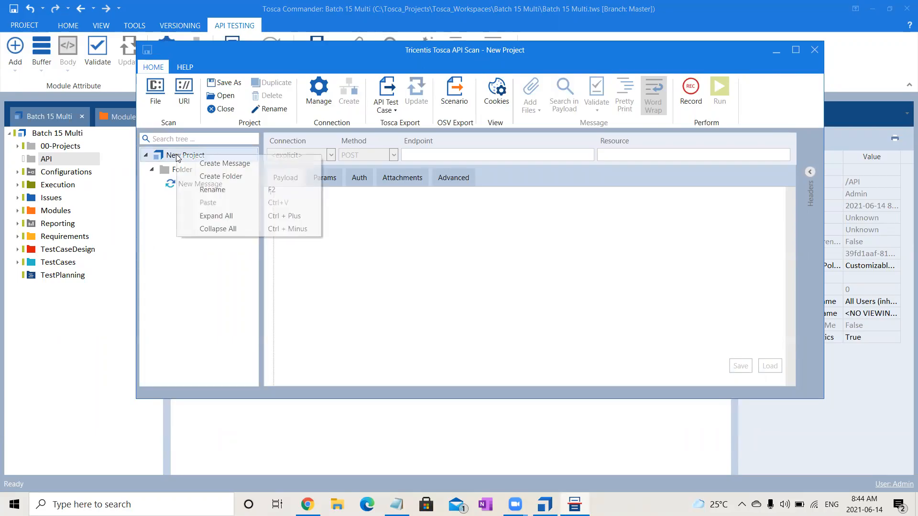
pyautogui.click(213, 176)
pyautogui.click(187, 200)
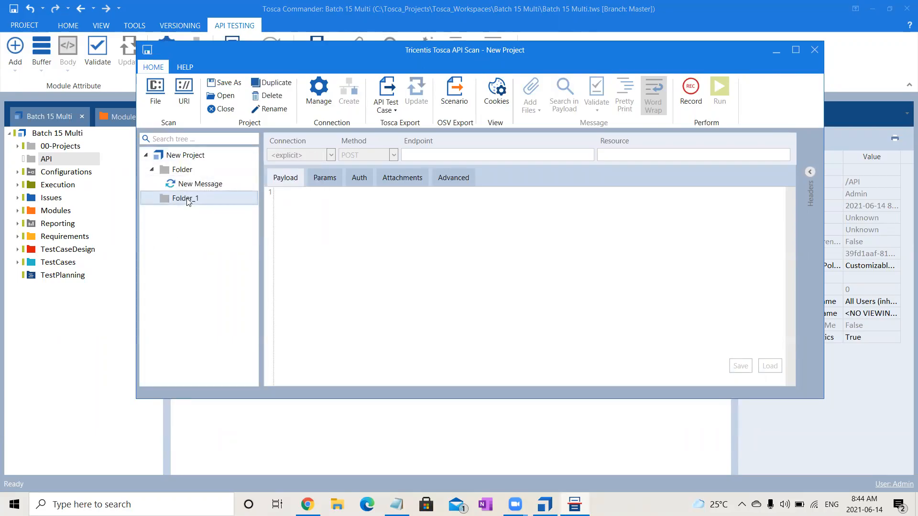
pyautogui.rightClick(187, 200)
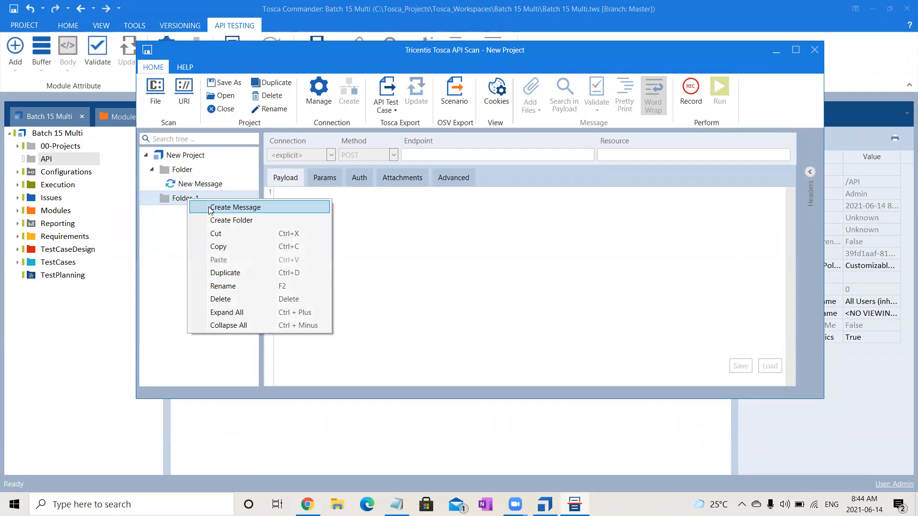
pyautogui.click(125, 247)
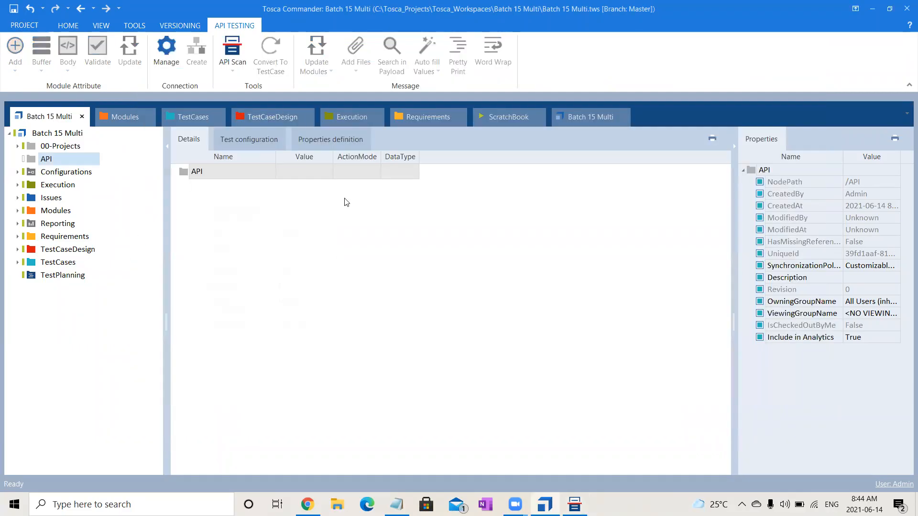
pyautogui.click(574, 504)
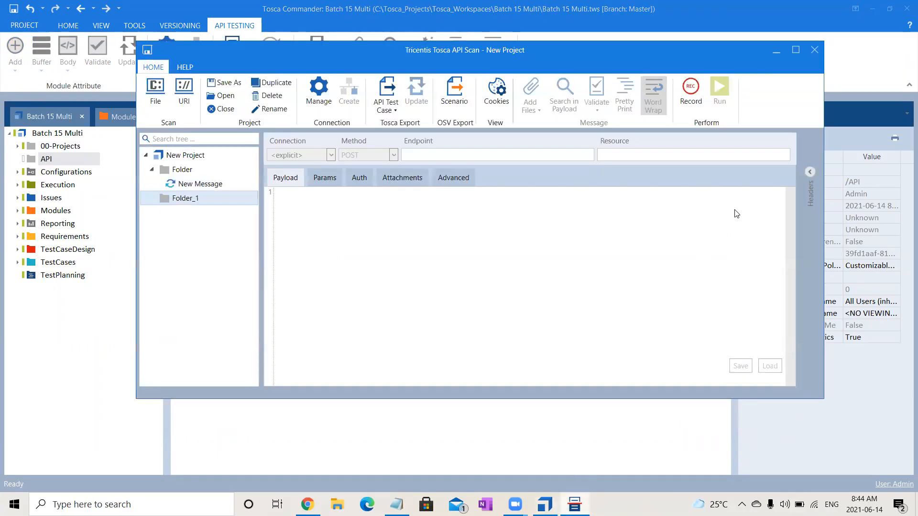
pyautogui.click(797, 52)
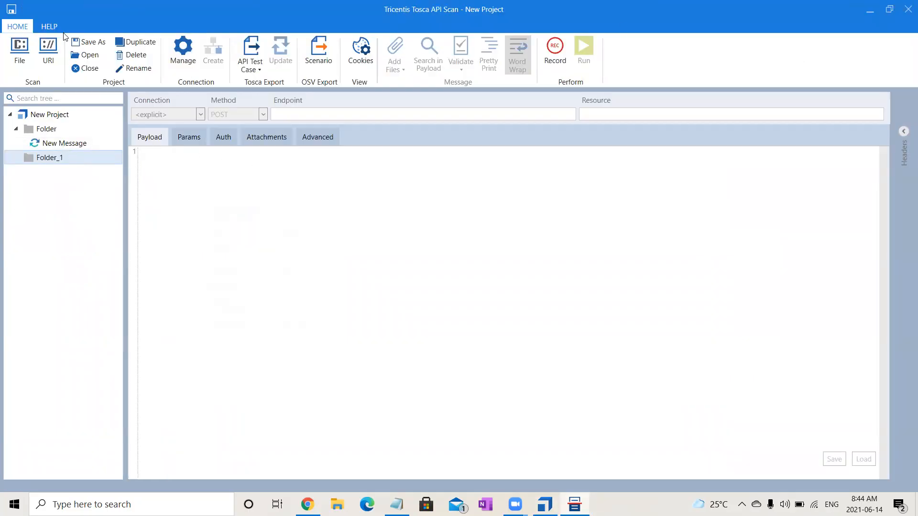
# Start a URI scan, copy the docs URL from the Swagger UI header in Chrome, and collapse the GET /api/Coffees/{key} details.
pyautogui.click(48, 61)
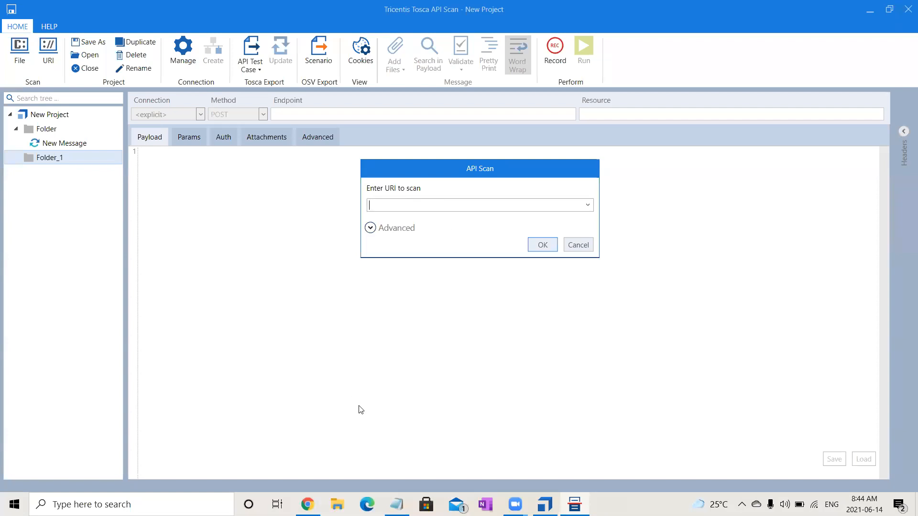
pyautogui.click(307, 505)
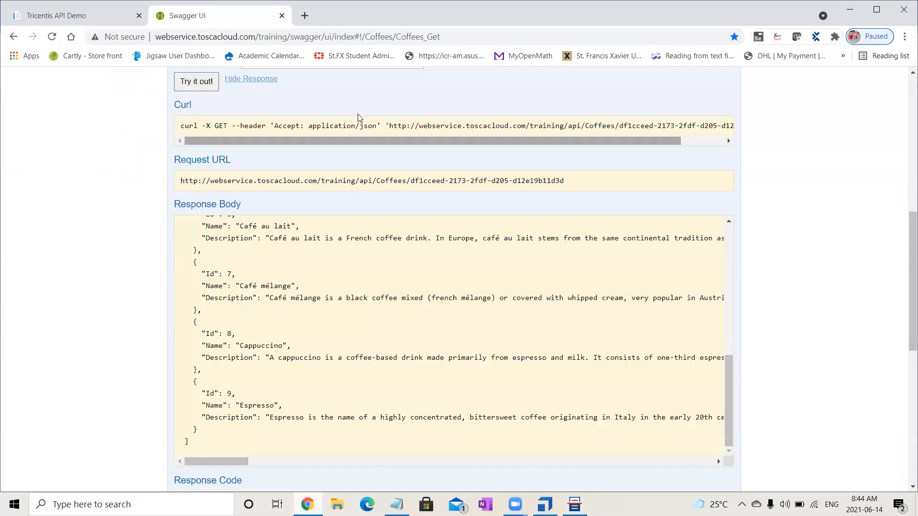
pyautogui.moveTo(905, 241); pyautogui.dragTo(905, 50)
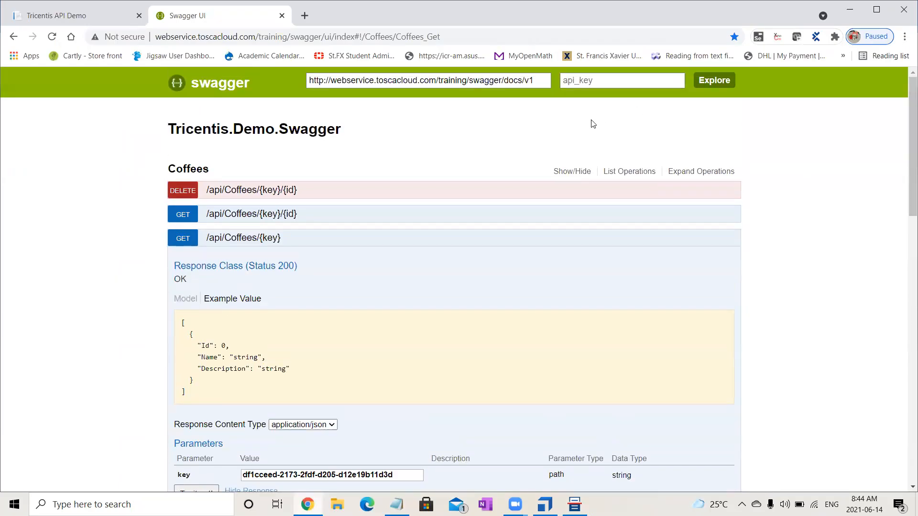
pyautogui.click(537, 77)
pyautogui.moveTo(536, 77); pyautogui.dragTo(289, 68)
pyautogui.hotkey('ctrl', 'c')
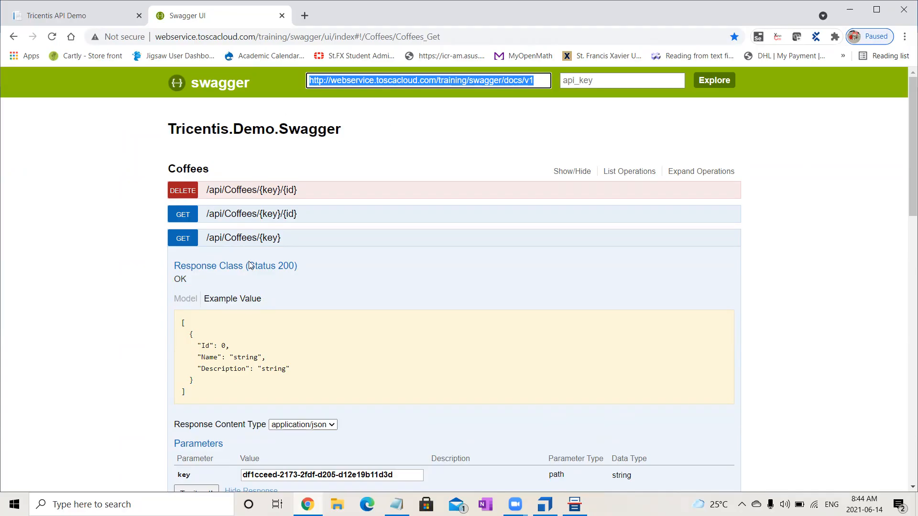
pyautogui.click(275, 239)
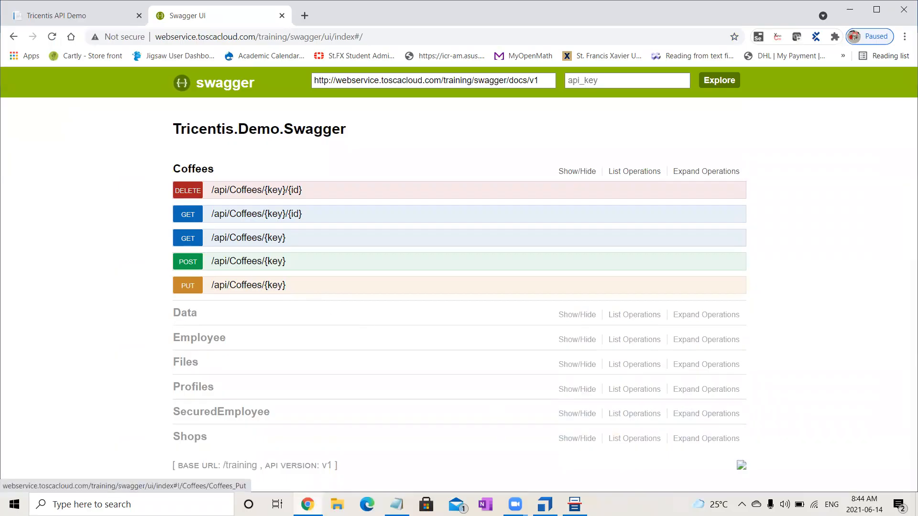
pyautogui.click(574, 504)
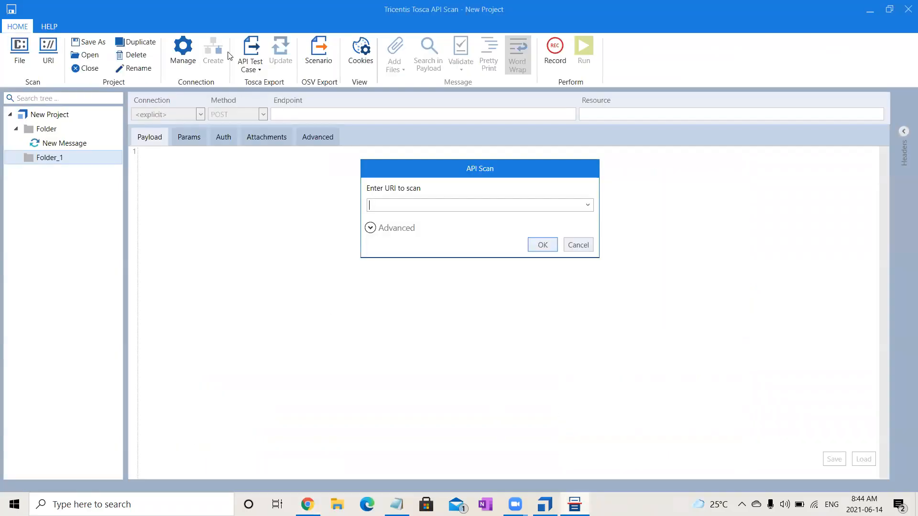
pyautogui.hotkey('ctrl', 'v')
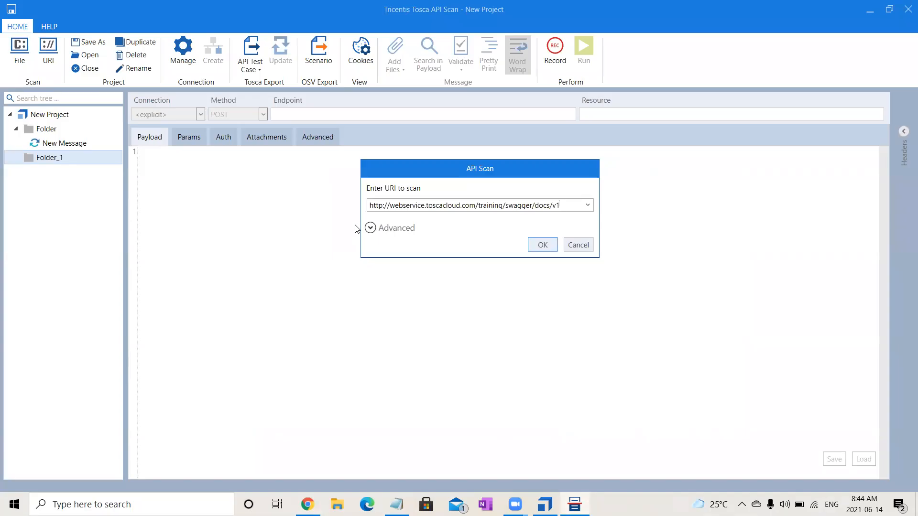
pyautogui.click(540, 245)
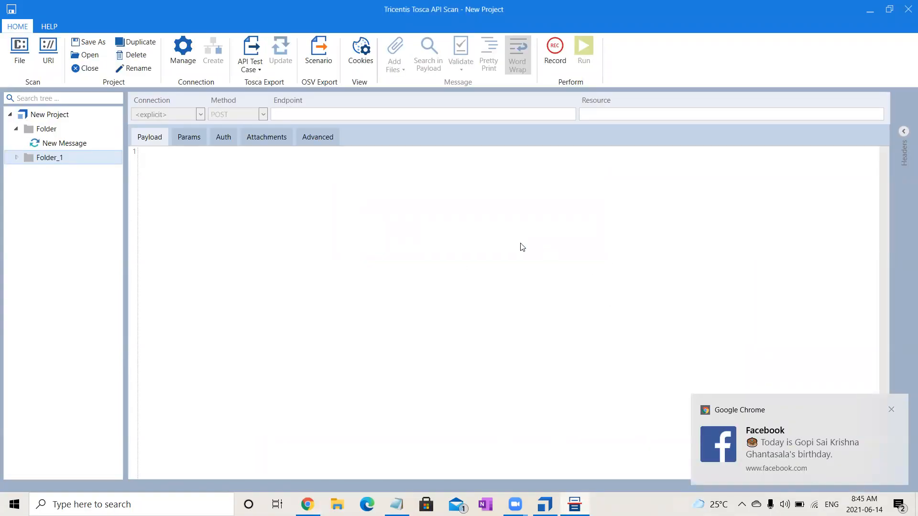
# Examine the scanned Tricentis.Demo.Swagger services and the Coffees operations under /{key} and /{key}/{id}, widening the tree to read full names.
pyautogui.click(16, 159)
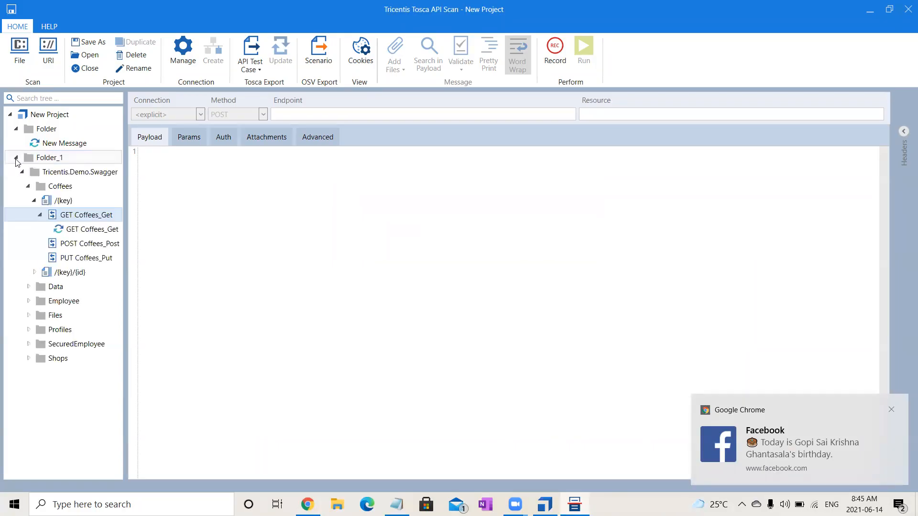
pyautogui.click(29, 186)
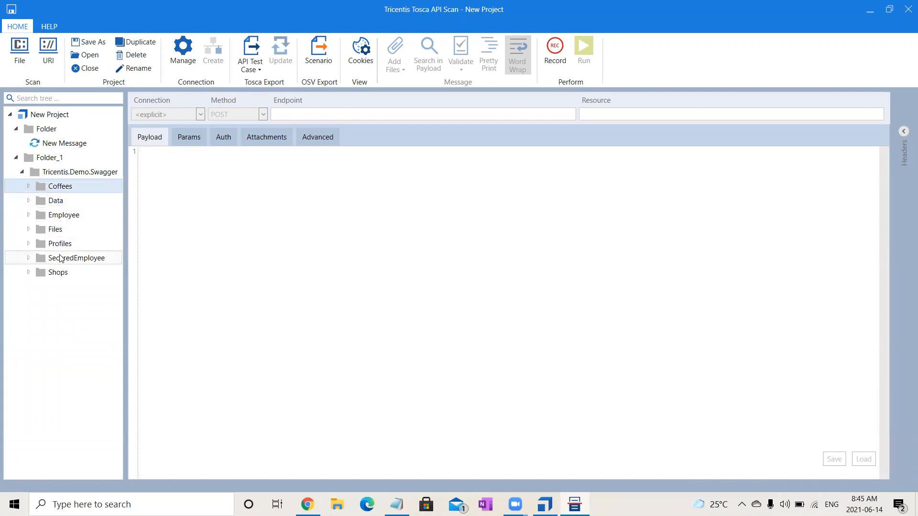
pyautogui.click(28, 186)
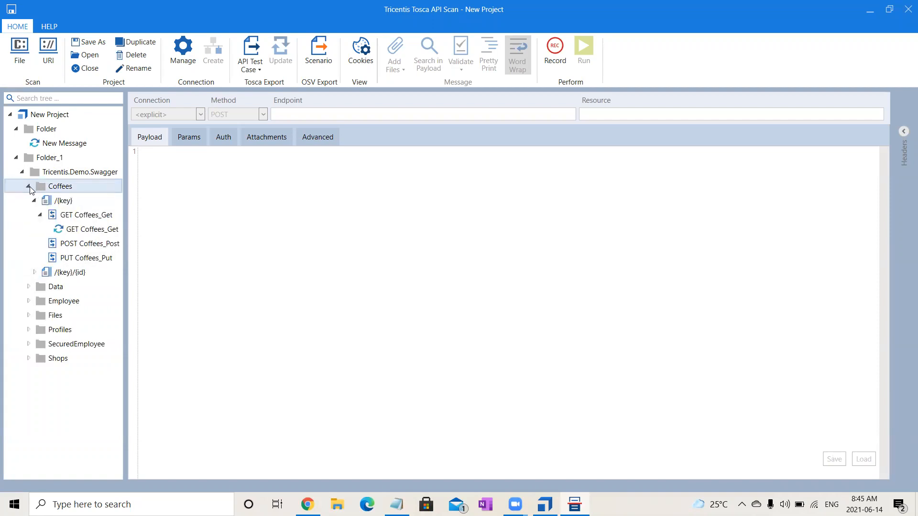
pyautogui.click(41, 214)
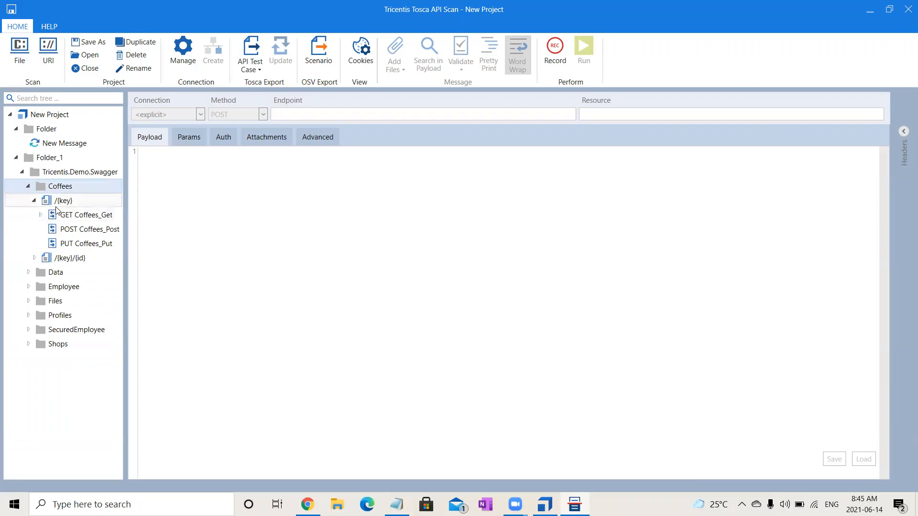
pyautogui.click(35, 258)
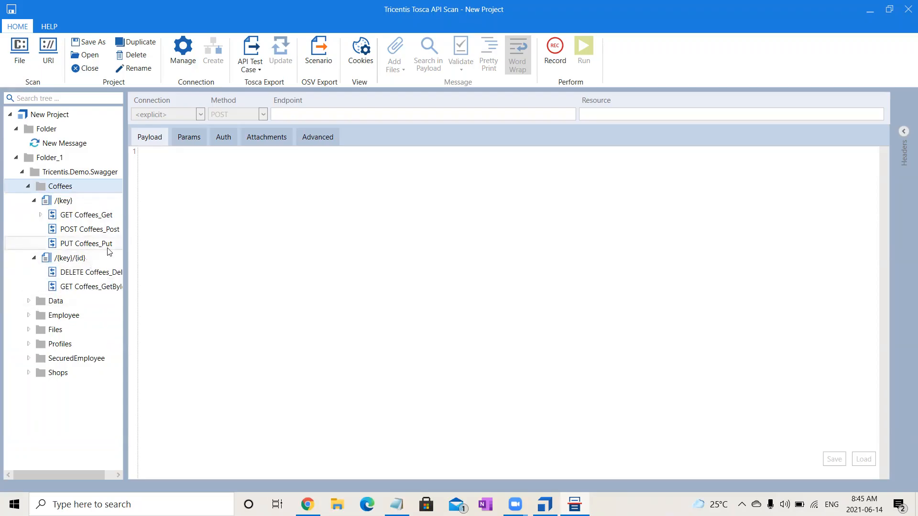
pyautogui.moveTo(127, 257); pyautogui.dragTo(181, 262)
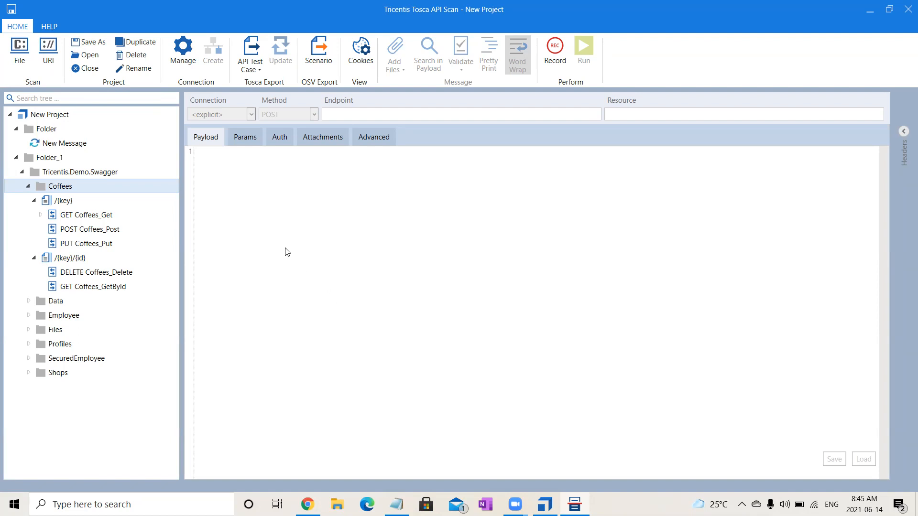
pyautogui.click(28, 186)
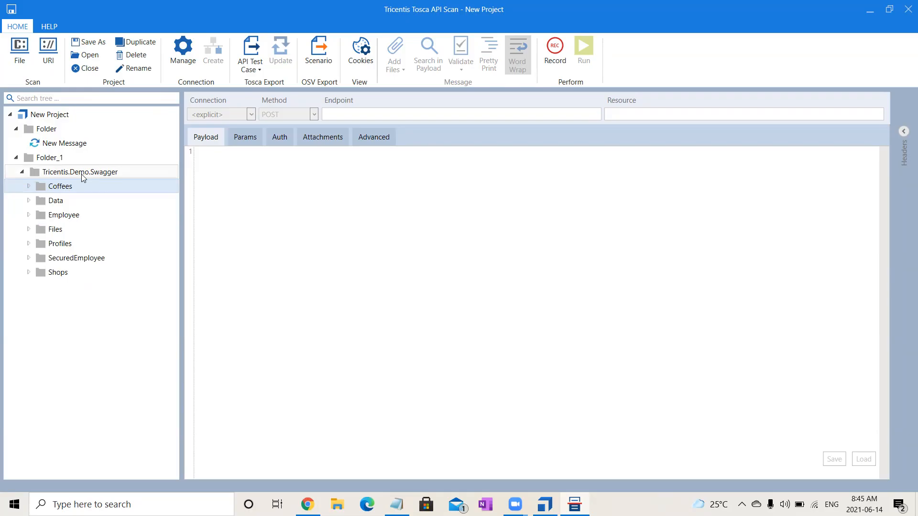
# Select New Message in the first folder and choose GET as its request method.
pyautogui.click(70, 148)
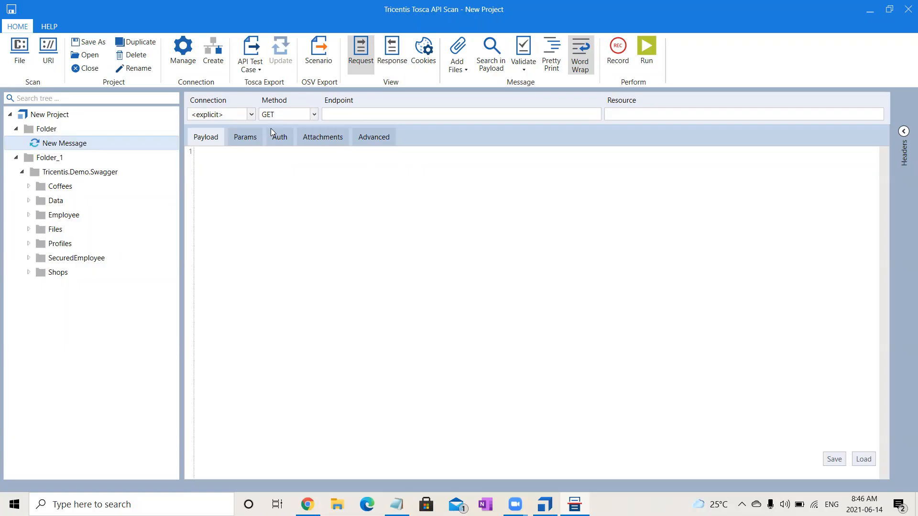
pyautogui.click(314, 115)
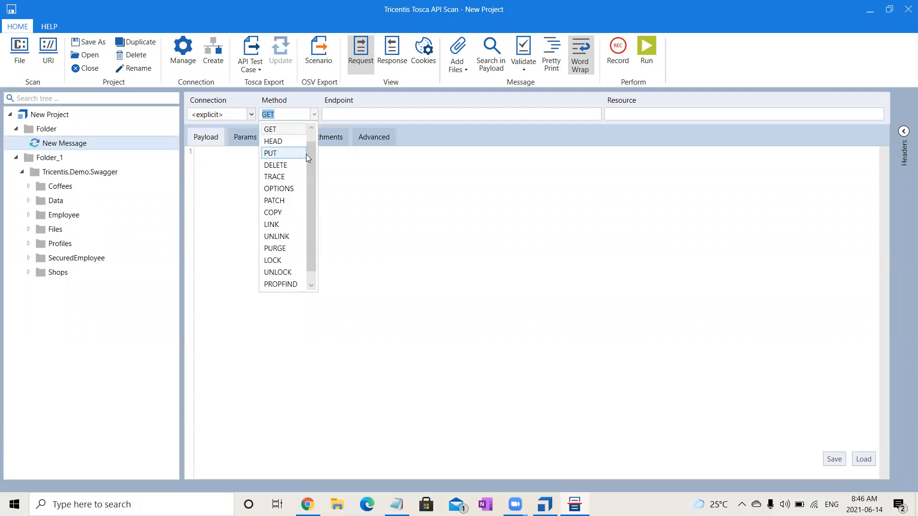
pyautogui.scroll(1, 312, 152)
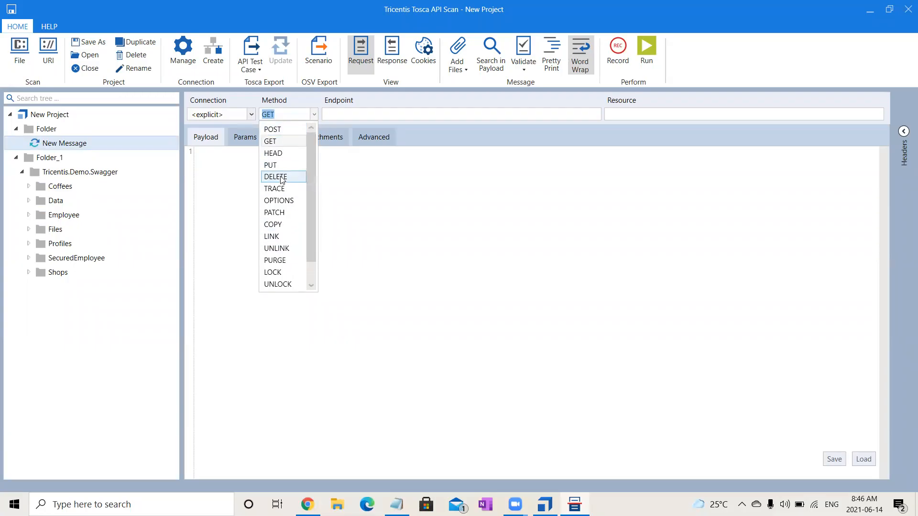
pyautogui.click(299, 140)
pyautogui.click(295, 245)
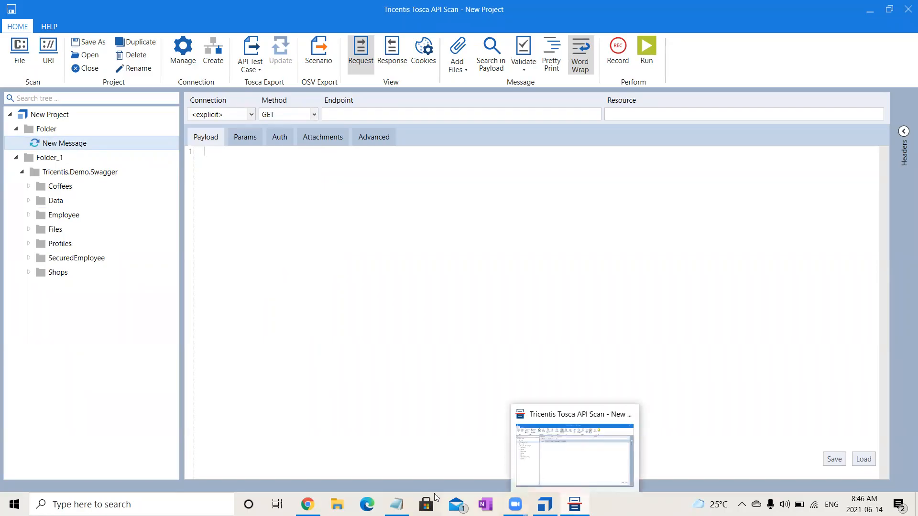
# Switch to Swagger UI in Chrome, expand GET /api/Coffees/{key}, and copy its Request URL up to and including Coffees/.
pyautogui.click(307, 504)
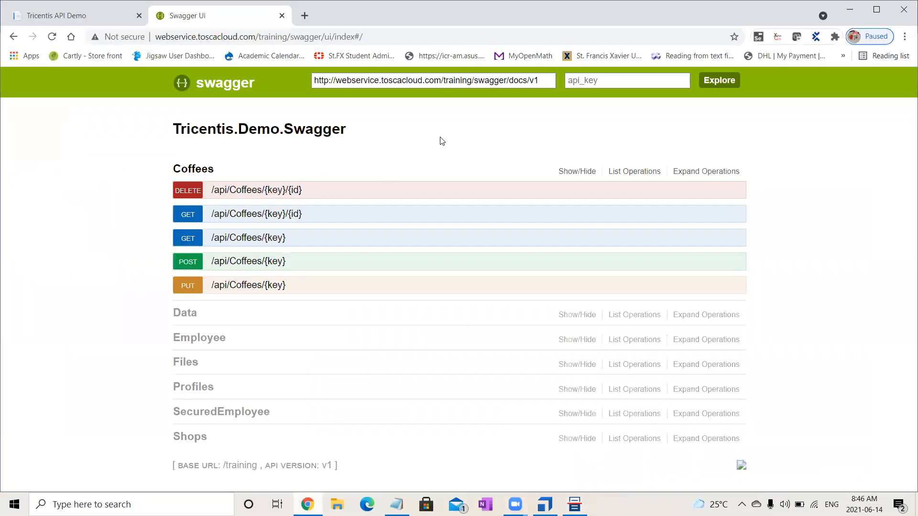
pyautogui.click(243, 237)
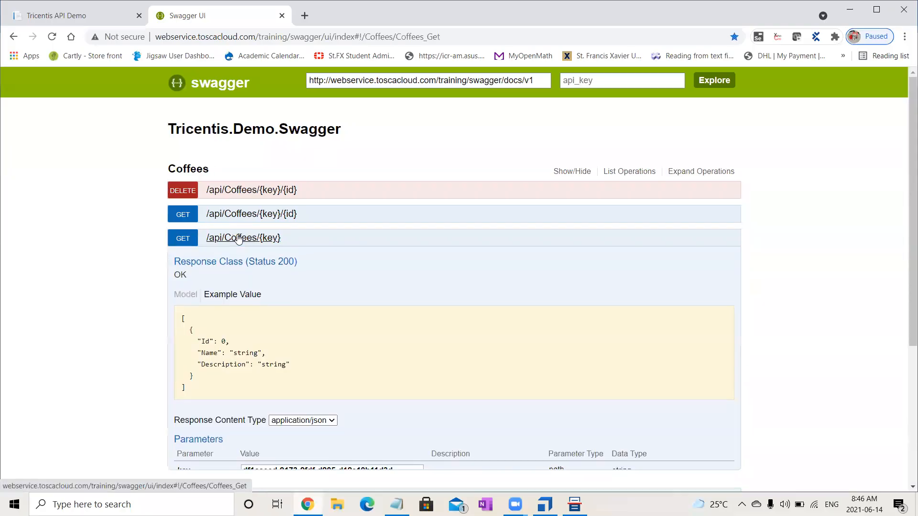
pyautogui.moveTo(905, 159); pyautogui.dragTo(905, 256)
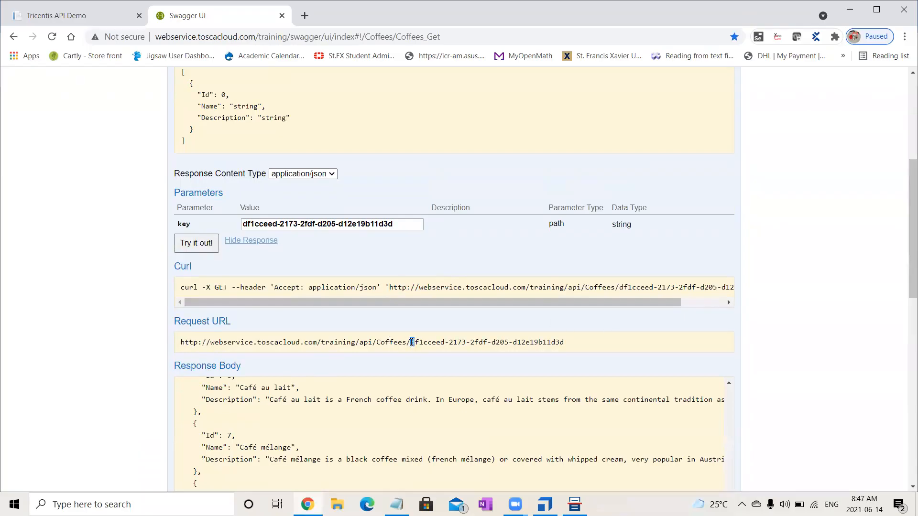
pyautogui.moveTo(414, 342); pyautogui.dragTo(303, 361)
pyautogui.moveTo(382, 343); pyautogui.dragTo(359, 343)
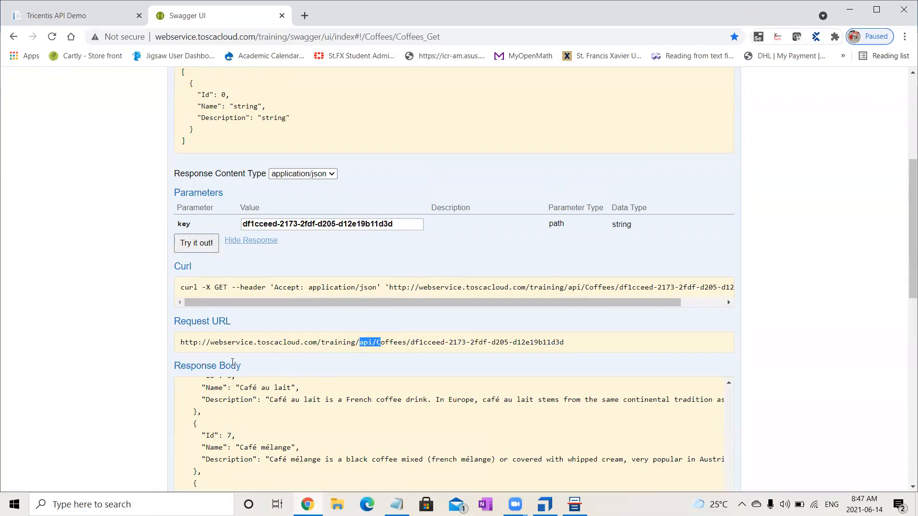
pyautogui.doubleClick(182, 342)
pyautogui.moveTo(181, 342); pyautogui.dragTo(408, 348)
pyautogui.hotkey('ctrl', 'c')
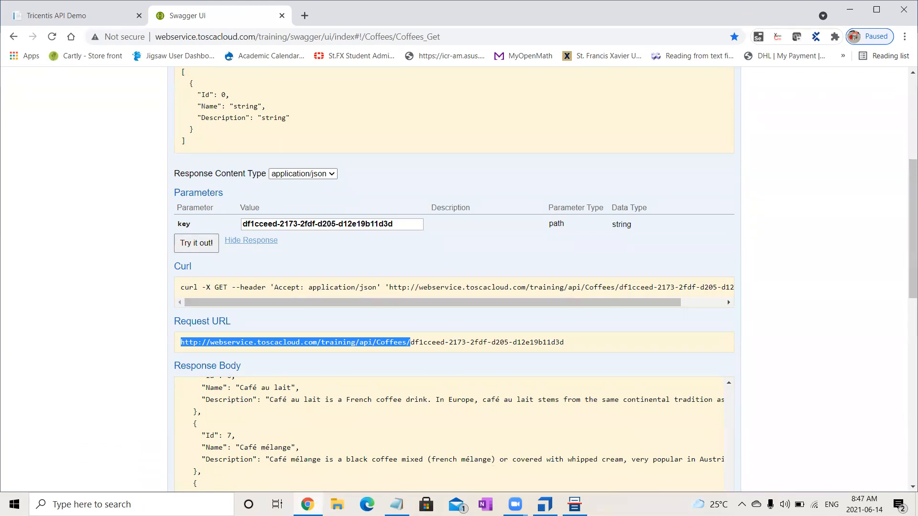
pyautogui.hotkey('alt', 'Tab')
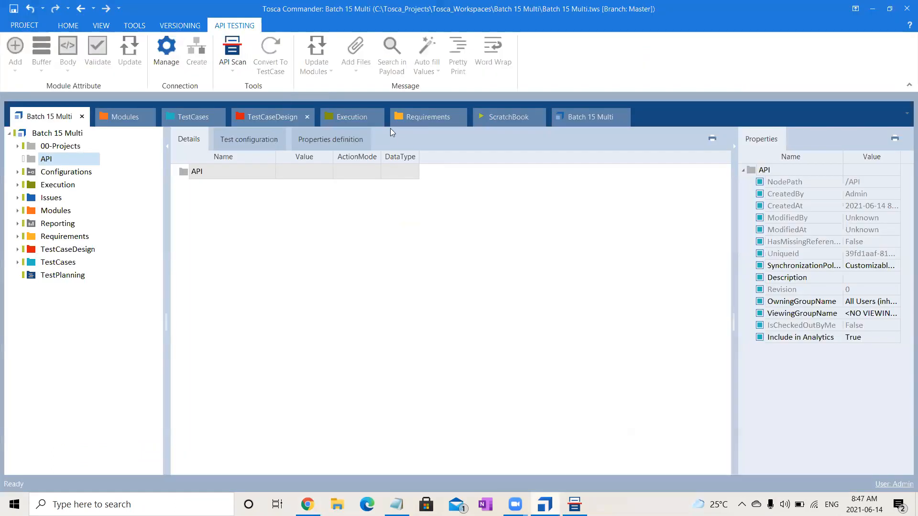
pyautogui.hotkey('alt', 'Tab')
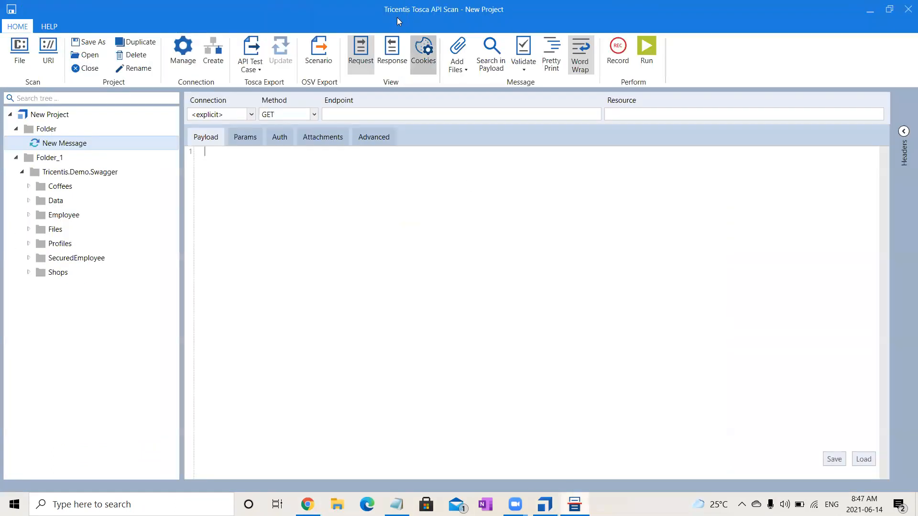
pyautogui.click(368, 115)
pyautogui.hotkey('ctrl', 'v')
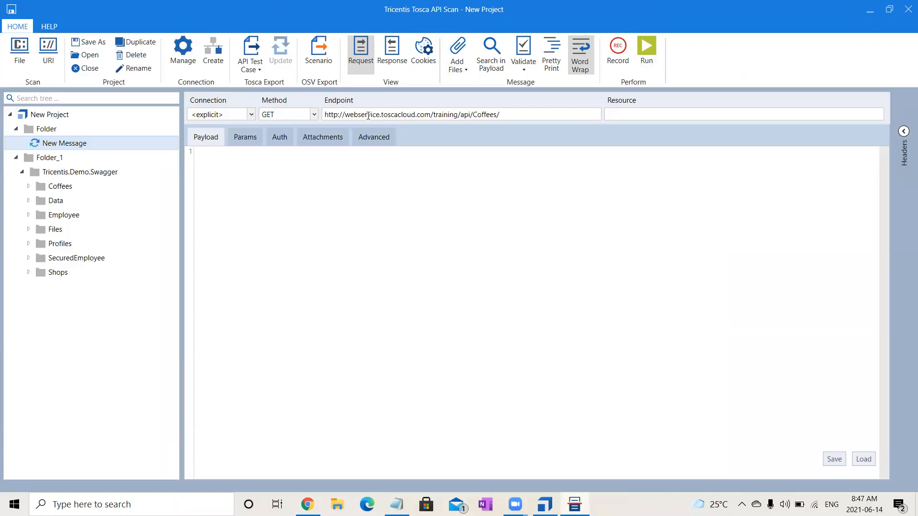
pyautogui.write('{KEY')
pyautogui.press('BackSpace')
pyautogui.press('BackSpace')
pyautogui.write('ey}')
pyautogui.click(354, 256)
# Switch to Swagger UI in Chrome and copy the key parameter's value from the GET /api/Coffees/{key} details.
pyautogui.hotkey('alt', 'Tab')
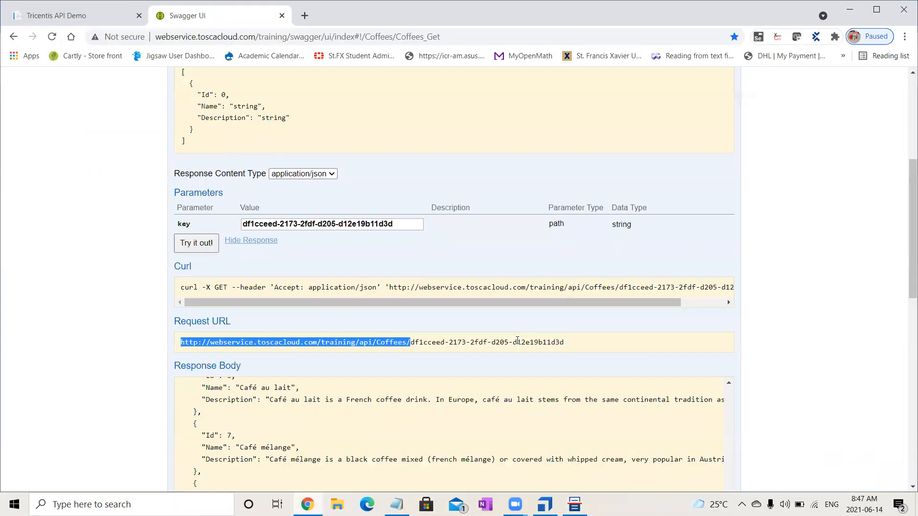
pyautogui.moveTo(904, 239); pyautogui.dragTo(904, 51)
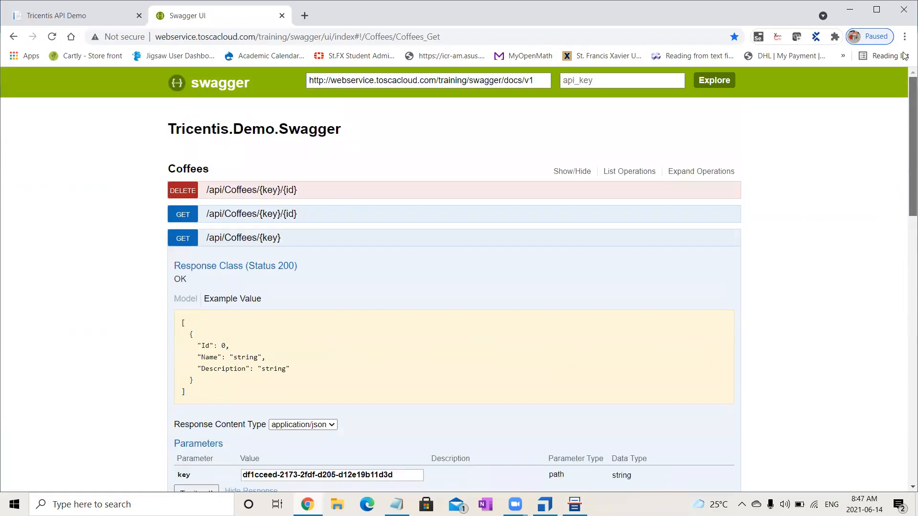
pyautogui.moveTo(905, 151); pyautogui.dragTo(904, 258)
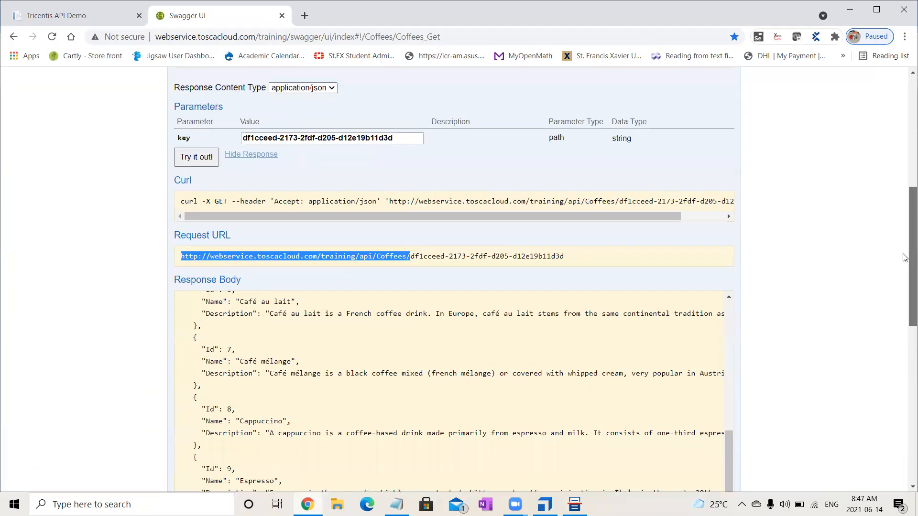
pyautogui.moveTo(402, 136); pyautogui.dragTo(237, 139)
pyautogui.hotkey('ctrl', 'c')
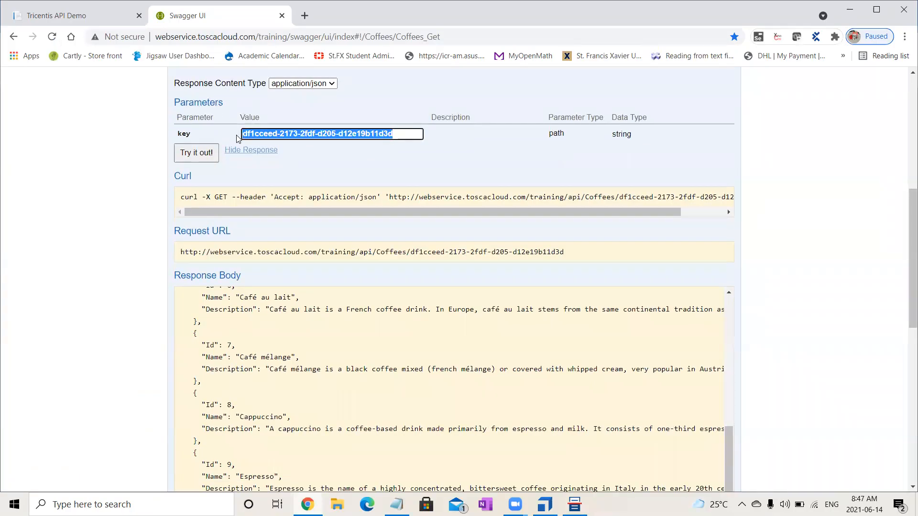
# Return to API Scan and add a request parameter named key, pasting the copied API key as its value.
pyautogui.click(533, 503)
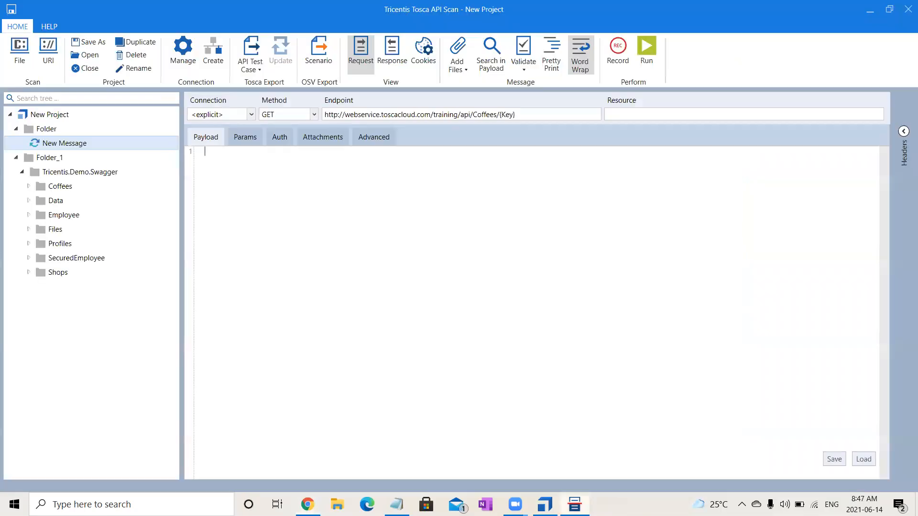
pyautogui.click(506, 114)
pyautogui.click(248, 137)
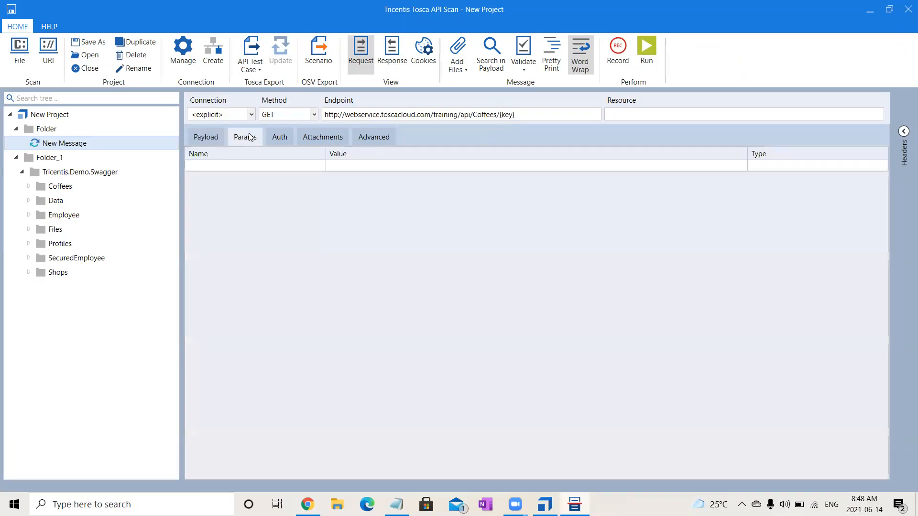
pyautogui.click(293, 165)
pyautogui.click(293, 164)
pyautogui.write('key')
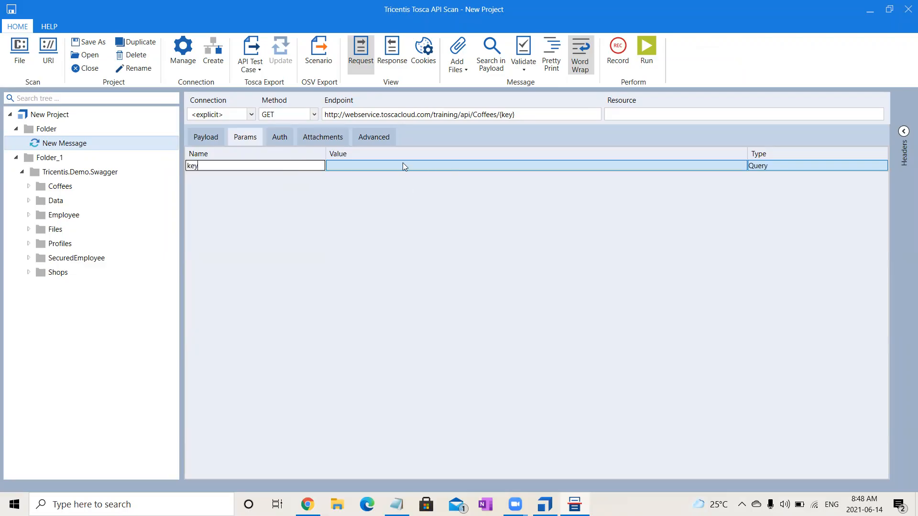
pyautogui.click(403, 165)
pyautogui.hotkey('ctrl', 'v')
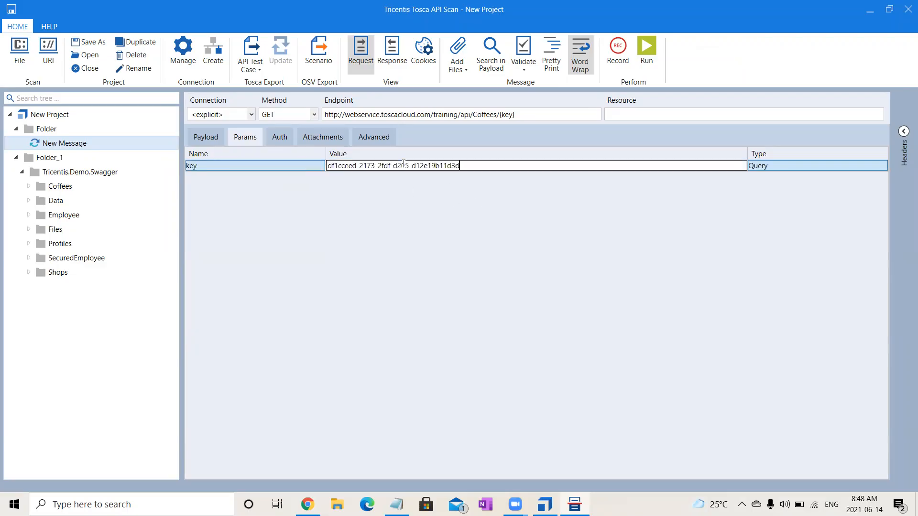
# Set the key parameter's type to Header.
pyautogui.click(788, 166)
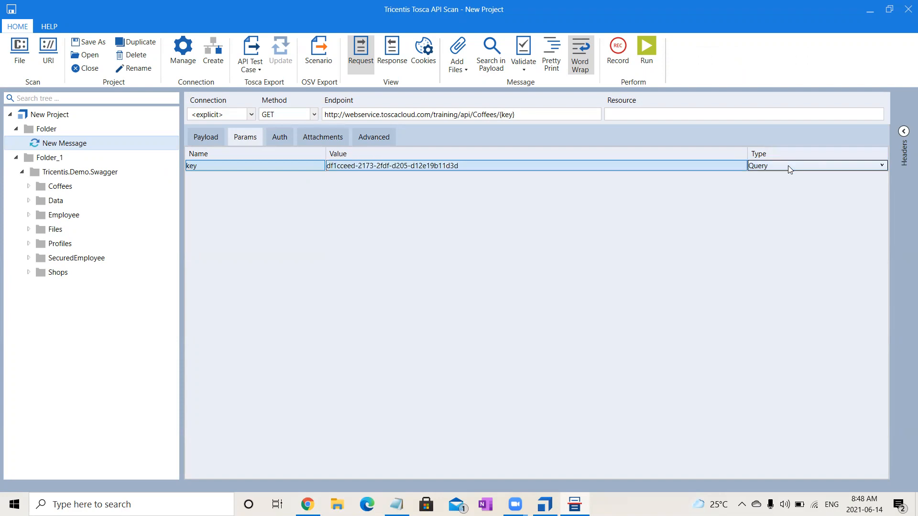
pyautogui.click(787, 166)
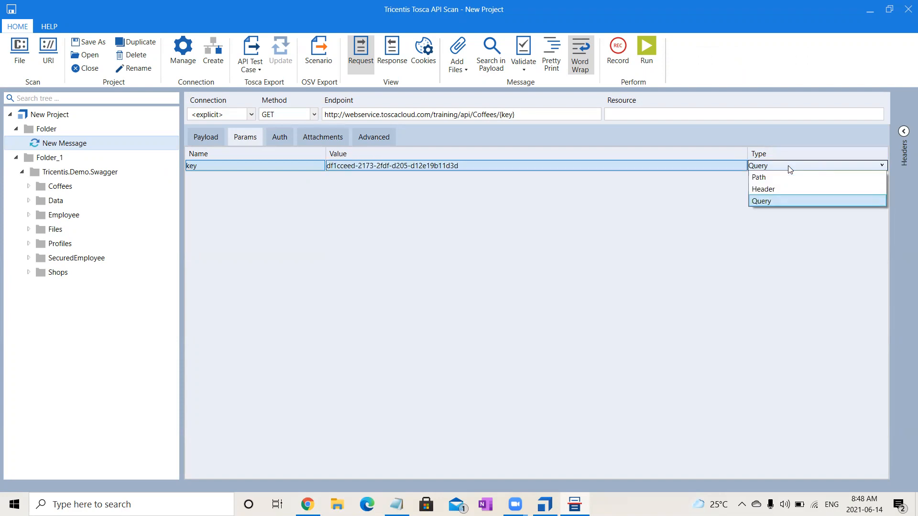
pyautogui.click(778, 190)
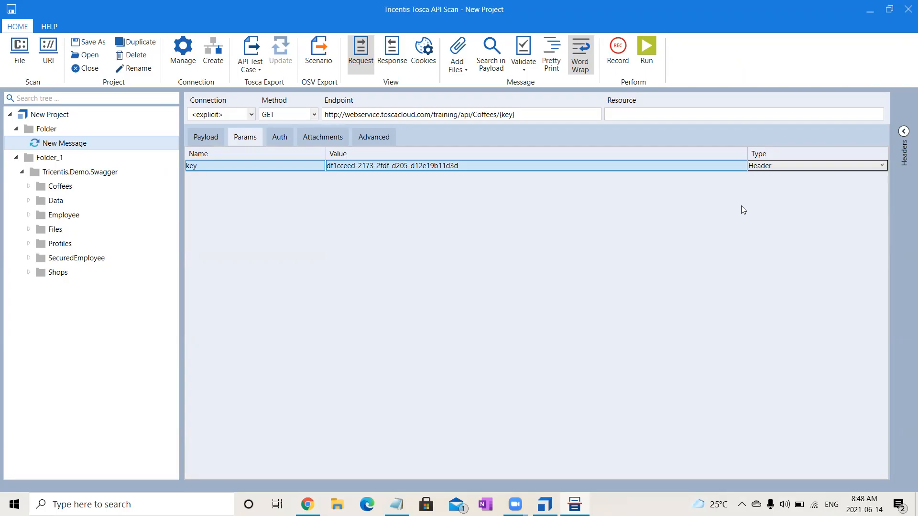
pyautogui.click(783, 165)
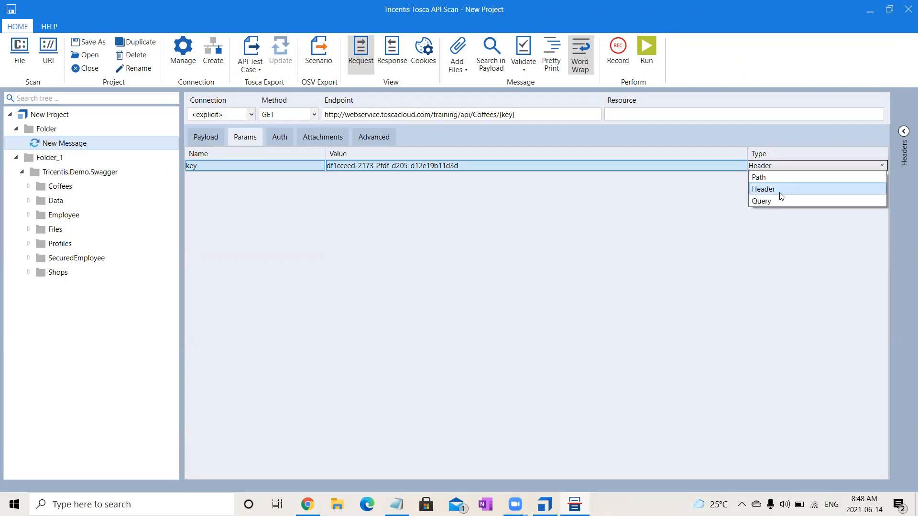
pyautogui.click(664, 215)
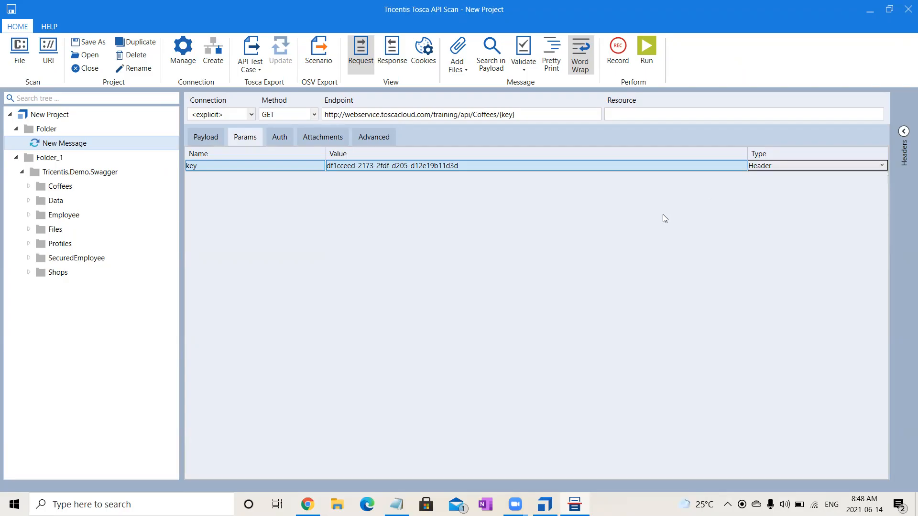
# Check the request payload, run New Message, and return from its response to the request view.
pyautogui.click(215, 137)
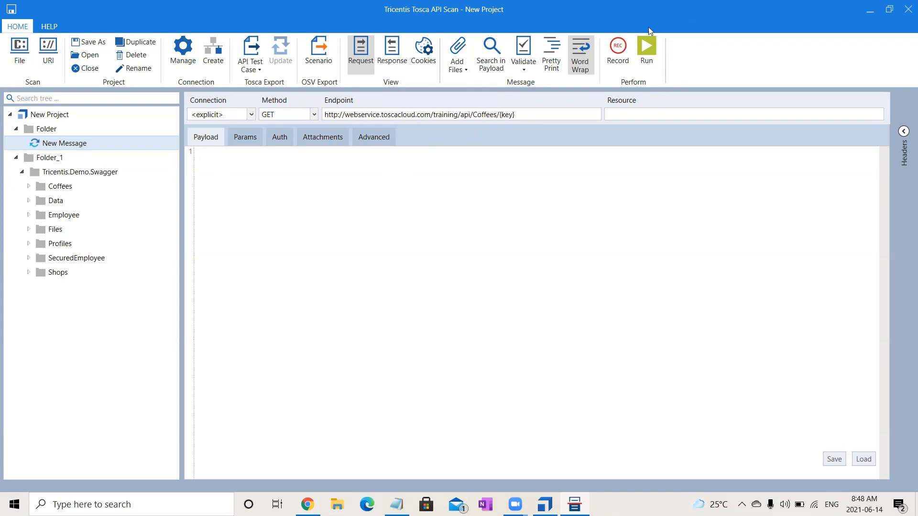
pyautogui.click(646, 44)
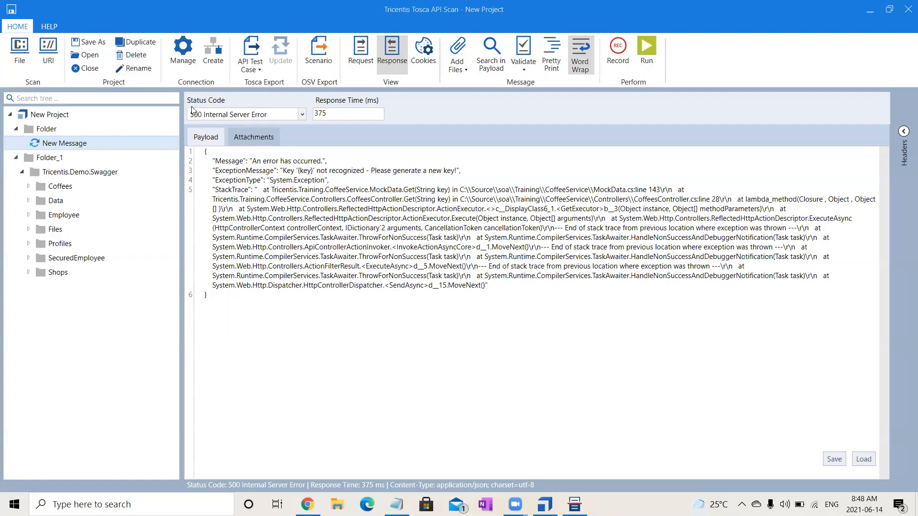
pyautogui.click(361, 55)
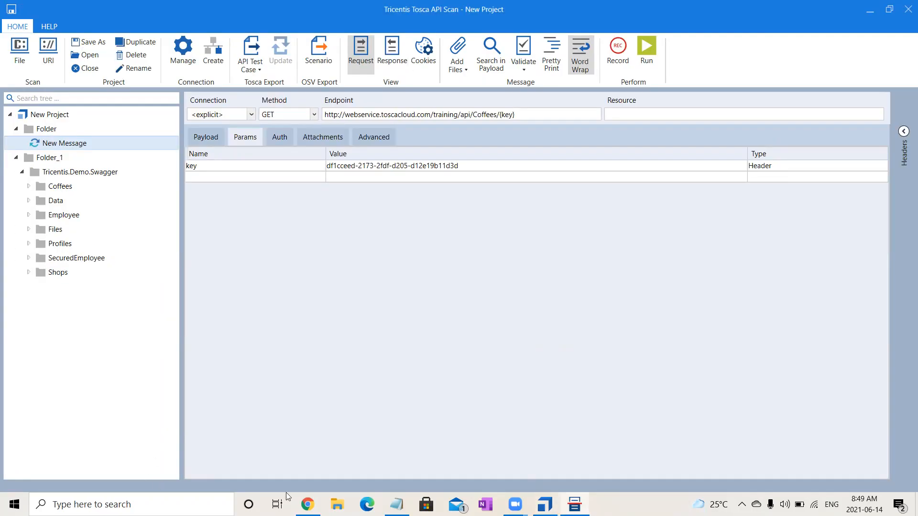
# Switch to Swagger UI in Chrome and copy the Swagger definition URL from the page header.
pyautogui.click(307, 504)
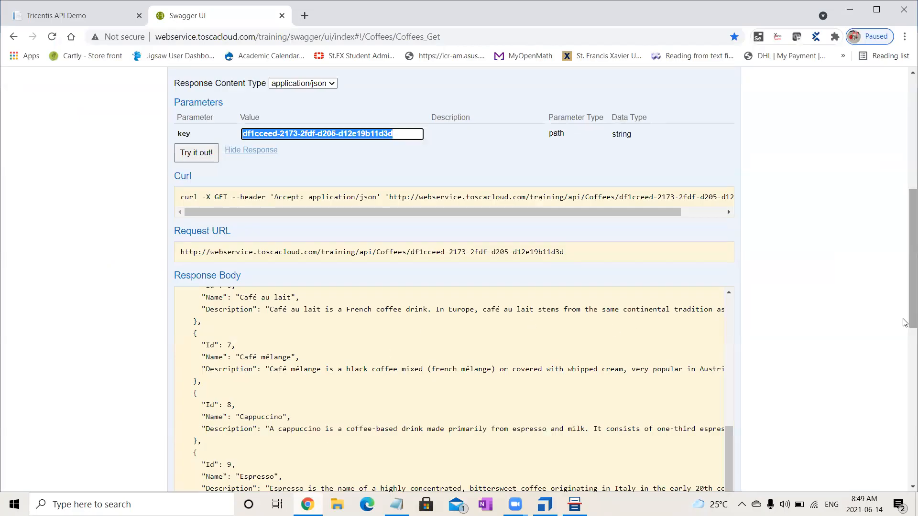
pyautogui.scroll(1, 905, 289)
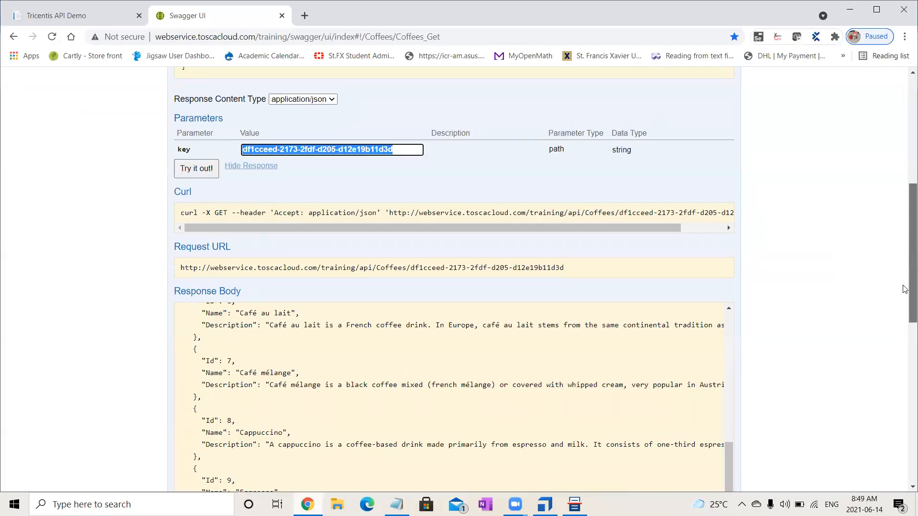
pyautogui.scroll(3, 905, 289)
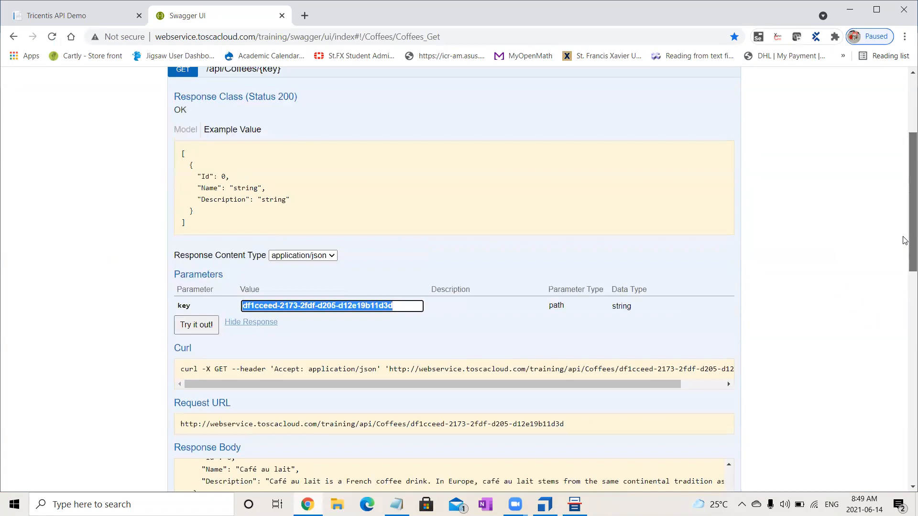
pyautogui.scroll(3, 905, 241)
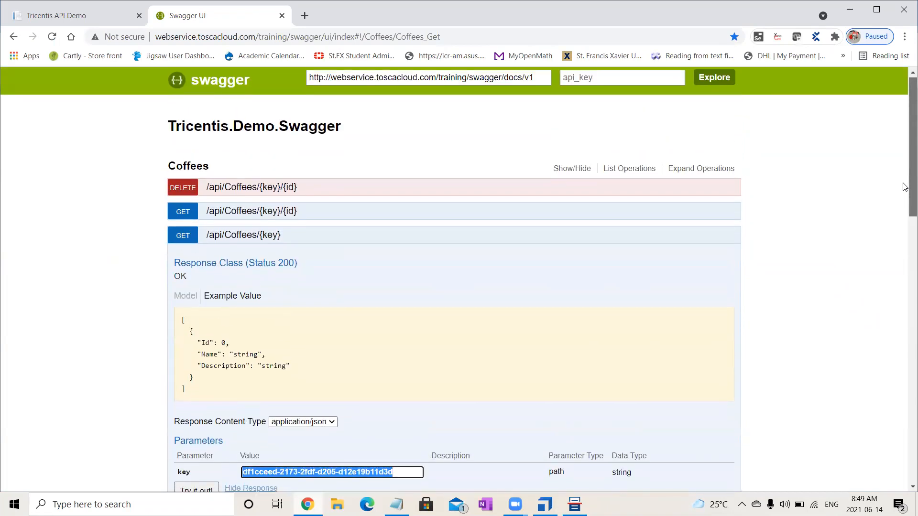
pyautogui.scroll(-2, 905, 183)
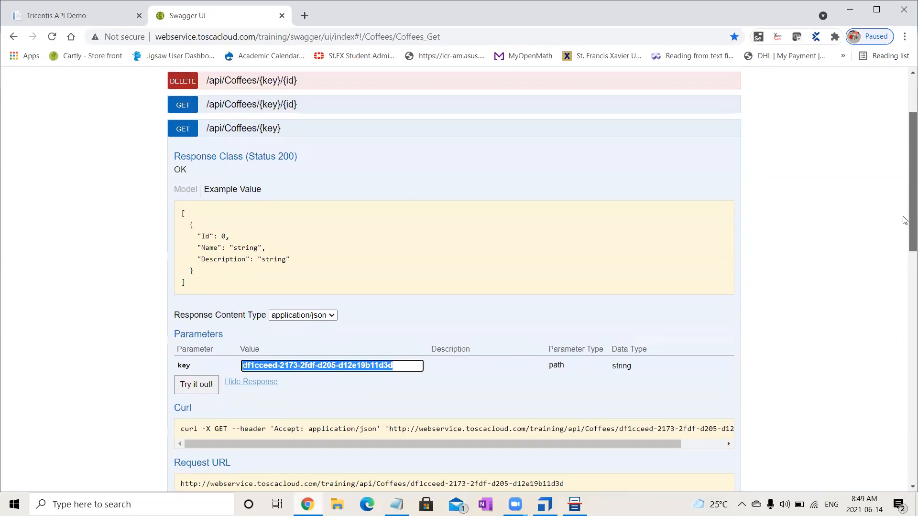
pyautogui.scroll(2, 905, 221)
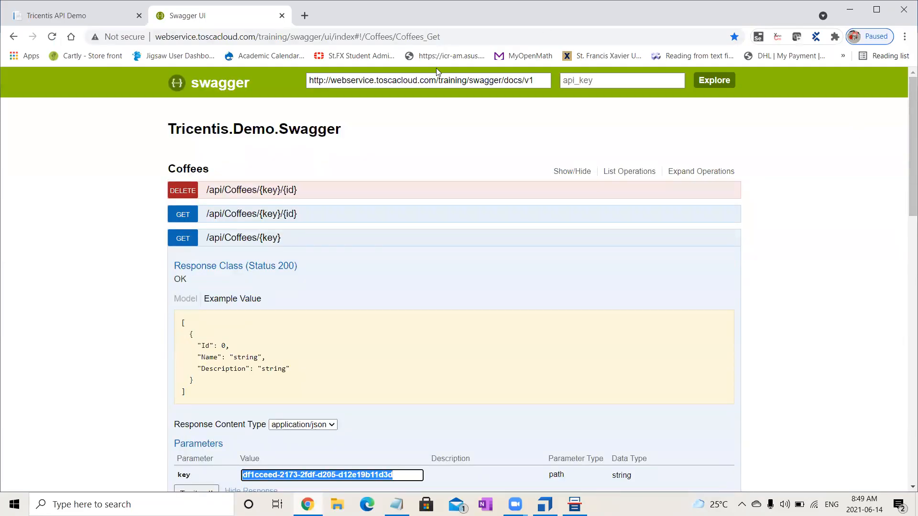
pyautogui.click(532, 80)
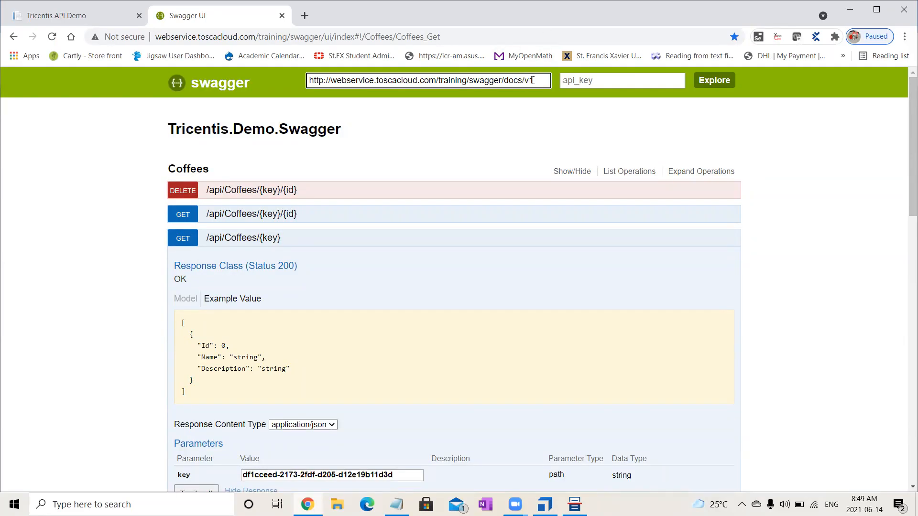
pyautogui.hotkey('ctrl', 'a')
pyautogui.hotkey('ctrl', 'c')
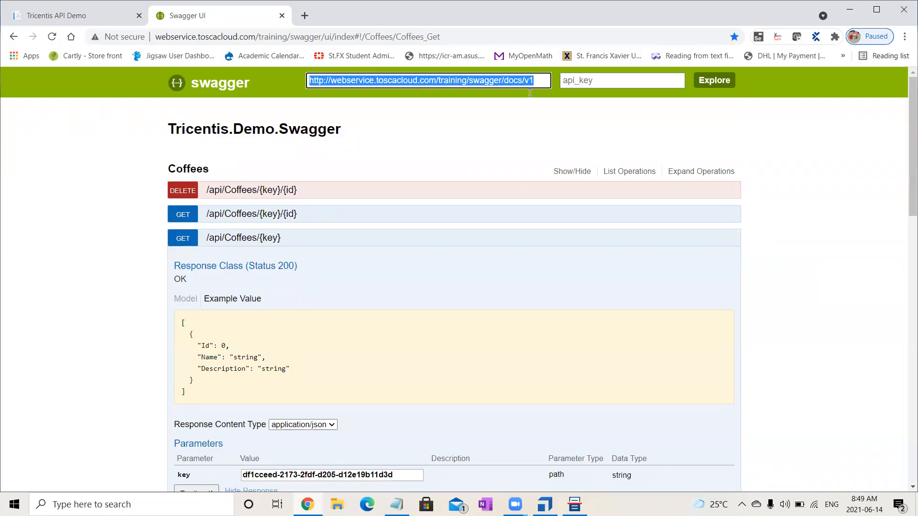
pyautogui.hotkey('alt', 'Tab')
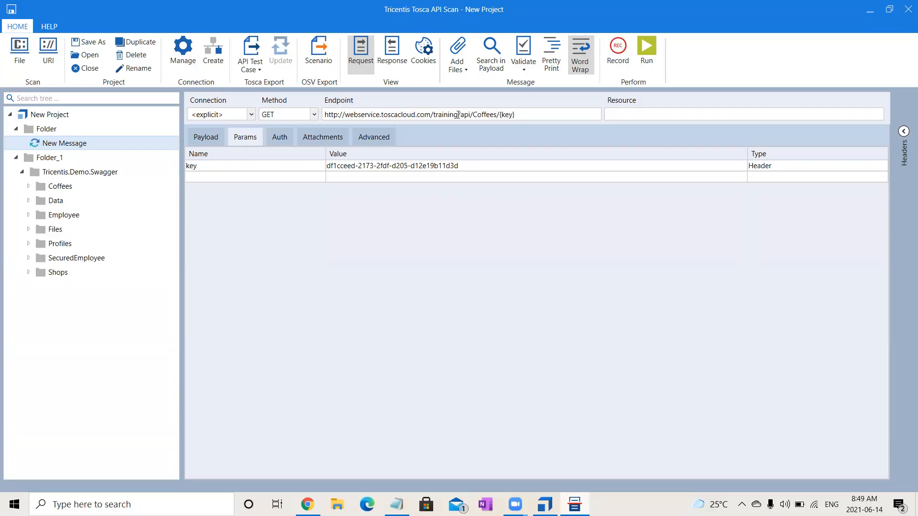
pyautogui.moveTo(462, 115); pyautogui.dragTo(297, 119)
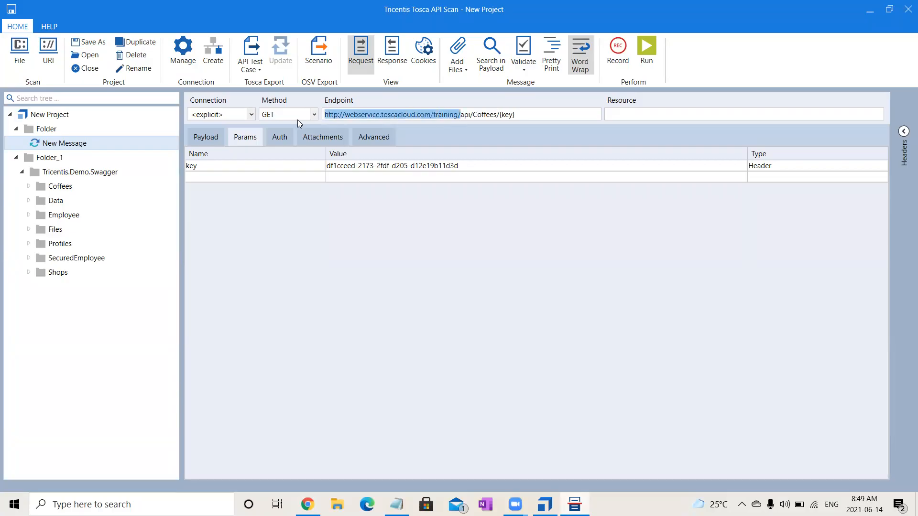
pyautogui.hotkey('ctrl', 'v')
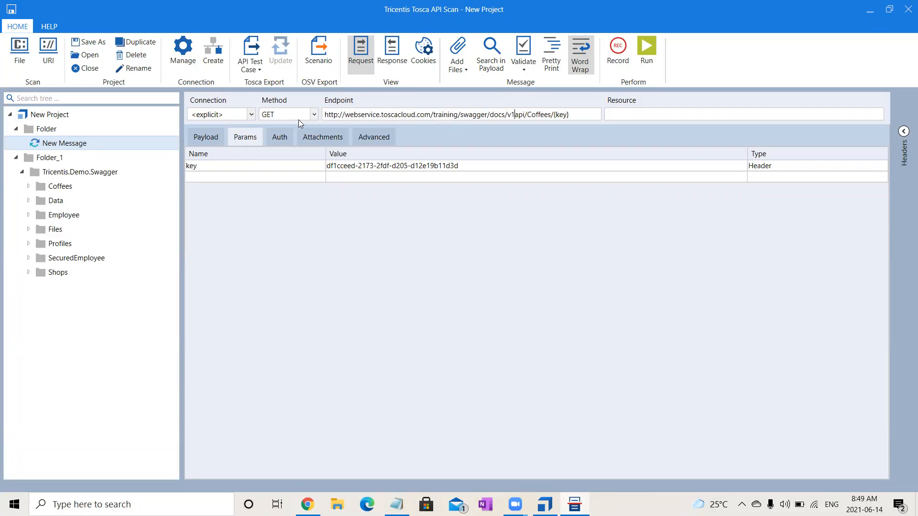
pyautogui.write('/')
# Replace the endpoint's ending with the /api/Coffees/{key} path copied from Swagger UI, then run New Message and return to the request view.
pyautogui.click(574, 505)
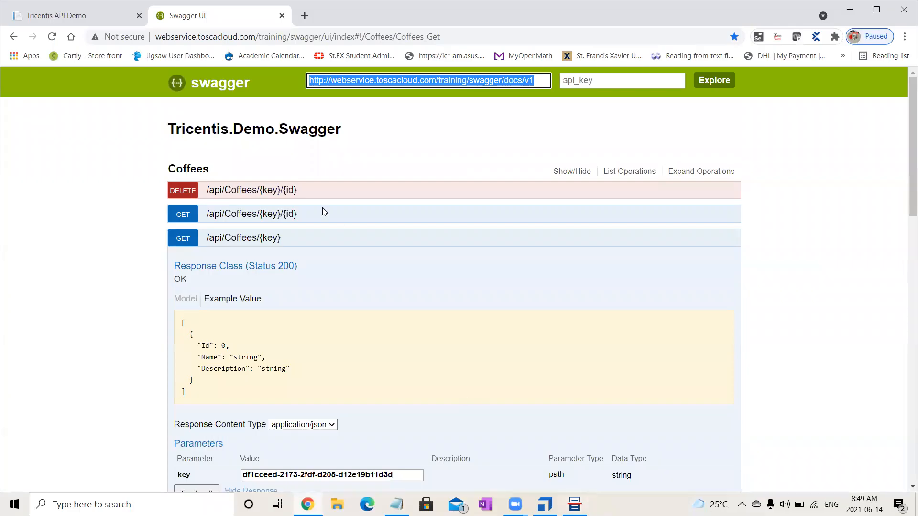
pyautogui.moveTo(206, 237); pyautogui.dragTo(280, 244)
pyautogui.hotkey('ctrl', 'c')
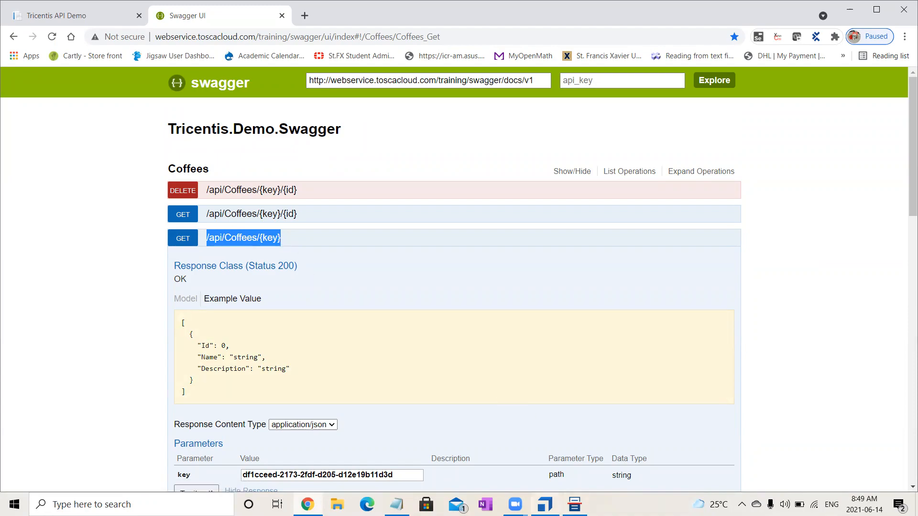
pyautogui.click(545, 504)
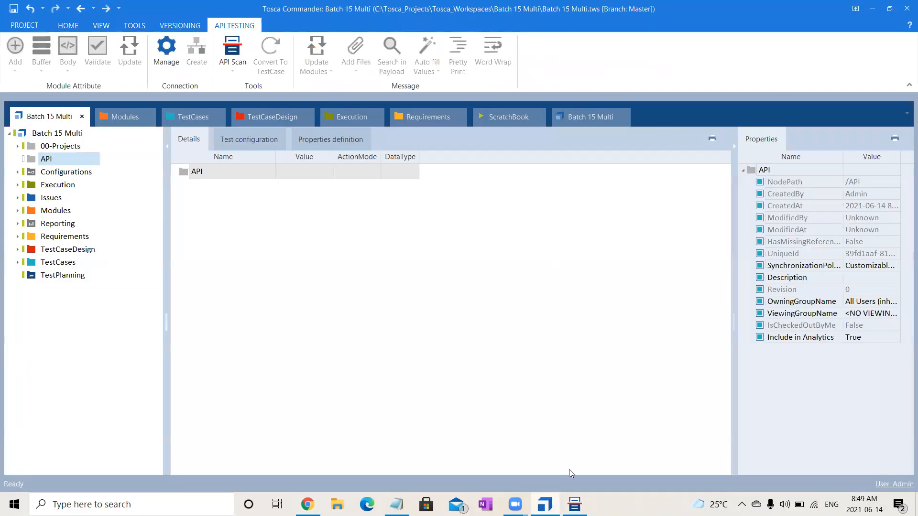
pyautogui.click(574, 504)
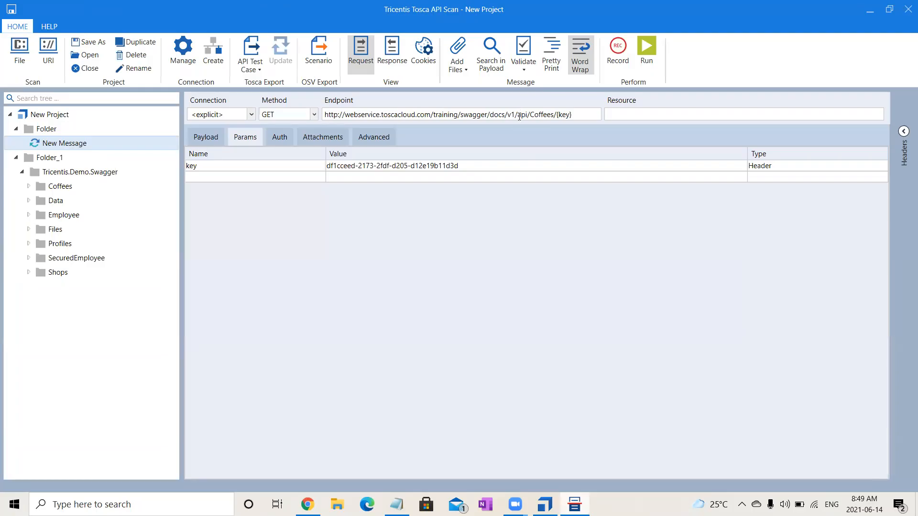
pyautogui.moveTo(518, 115); pyautogui.dragTo(576, 114)
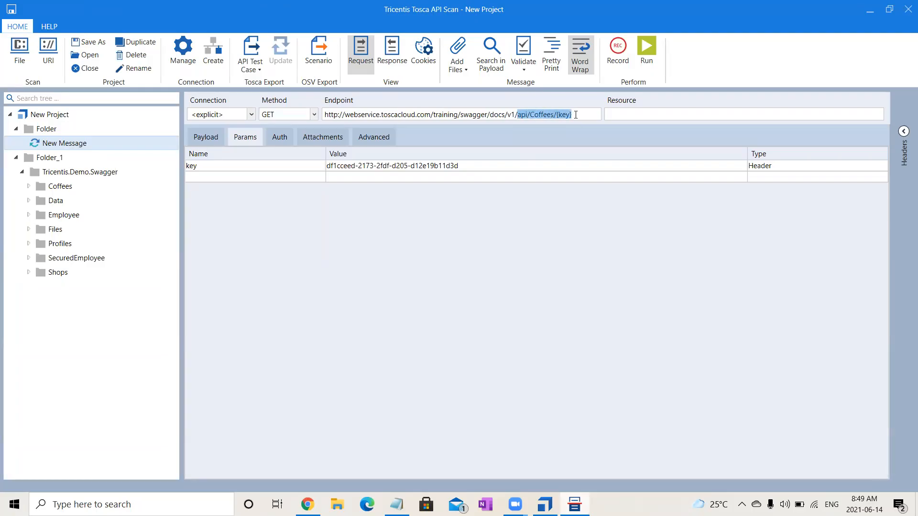
pyautogui.hotkey('ctrl', 'v')
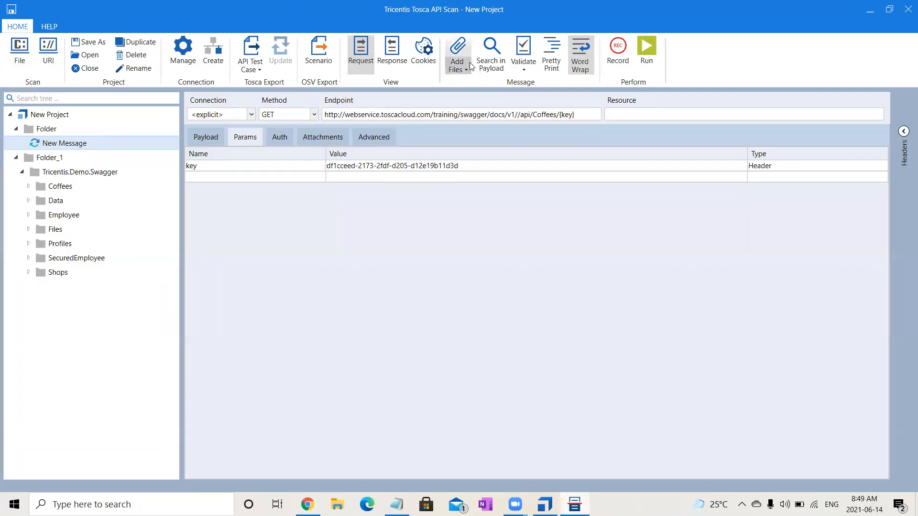
pyautogui.click(648, 54)
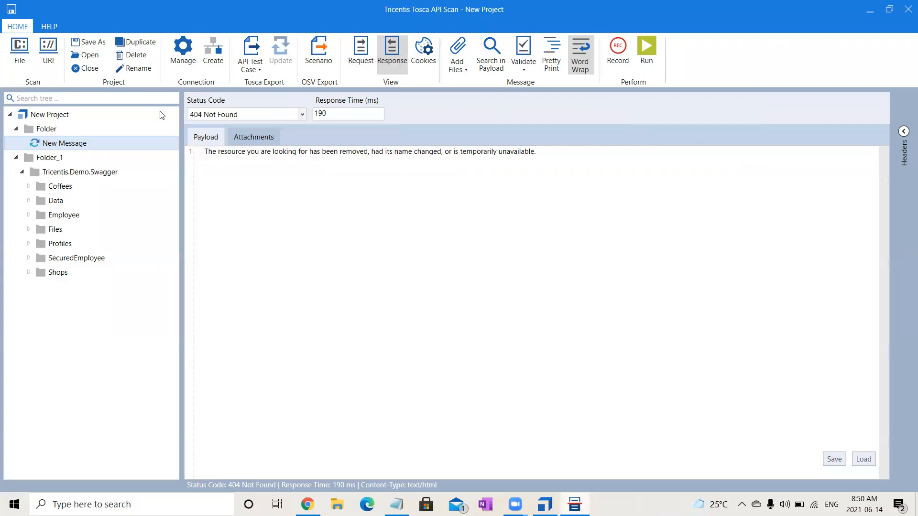
pyautogui.click(364, 45)
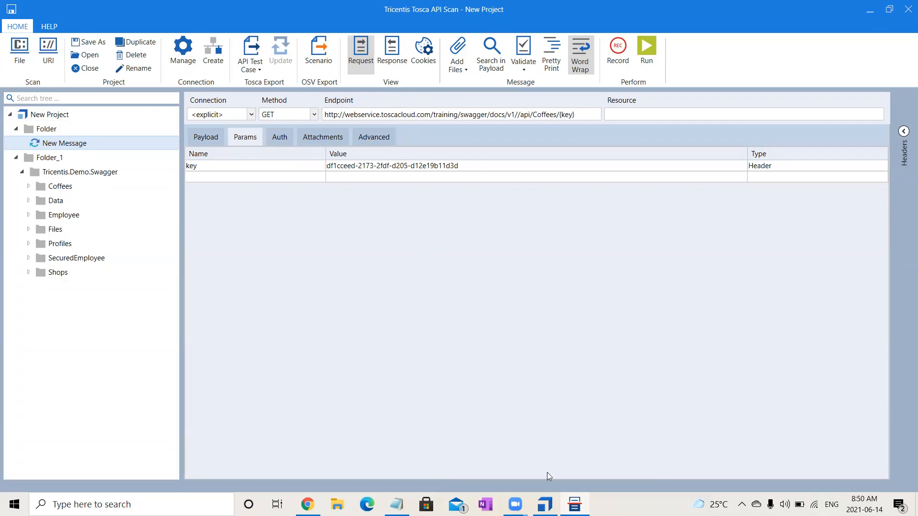
# Switch to Swagger UI in Chrome and copy the Request URL of GET /api/Coffees/{key} up to Coffees/, leaving out the key value.
pyautogui.hotkey('alt', 'Tab')
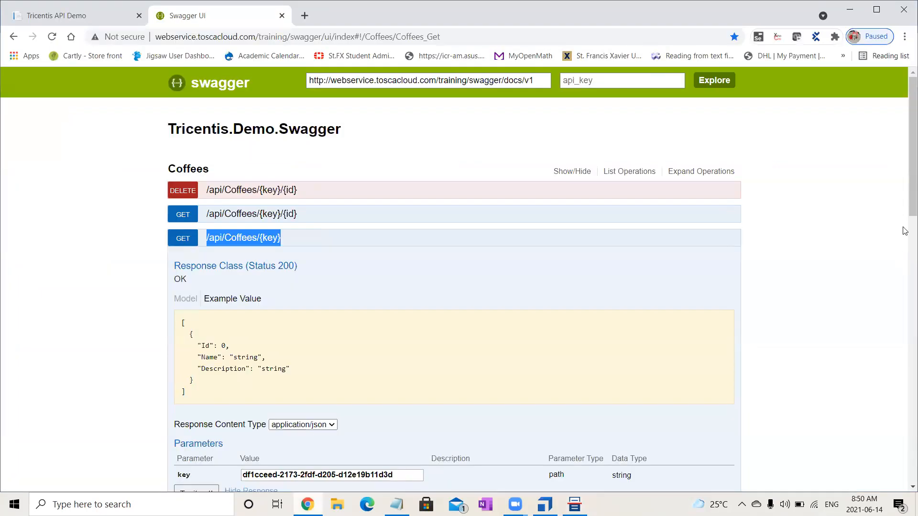
pyautogui.moveTo(905, 191); pyautogui.dragTo(905, 263)
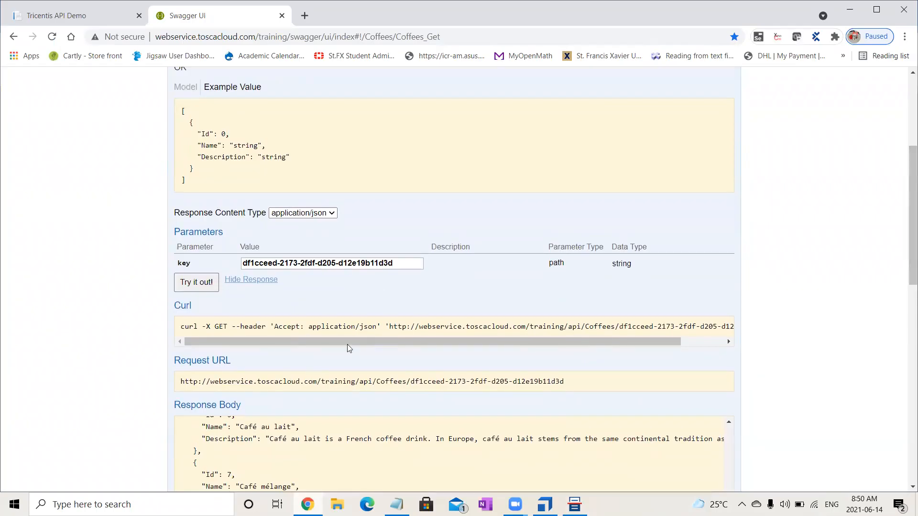
pyautogui.moveTo(390, 326); pyautogui.dragTo(404, 328)
pyautogui.moveTo(411, 381); pyautogui.dragTo(165, 387)
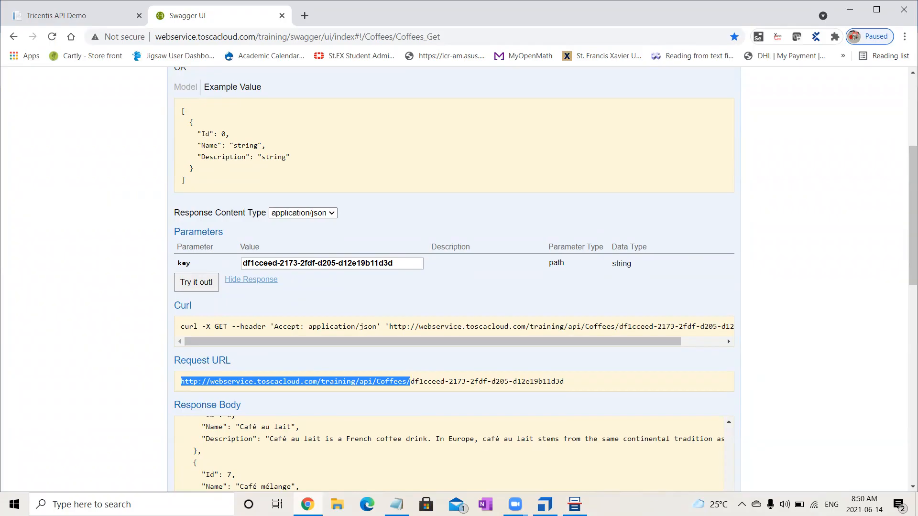
pyautogui.hotkey('alt', 'Tab')
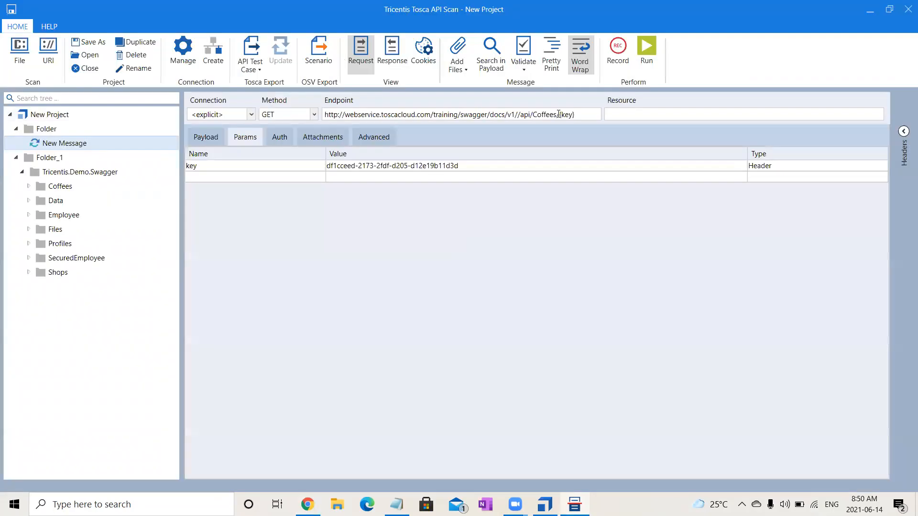
pyautogui.moveTo(556, 115); pyautogui.dragTo(312, 119)
pyautogui.hotkey('ctrl', 'v')
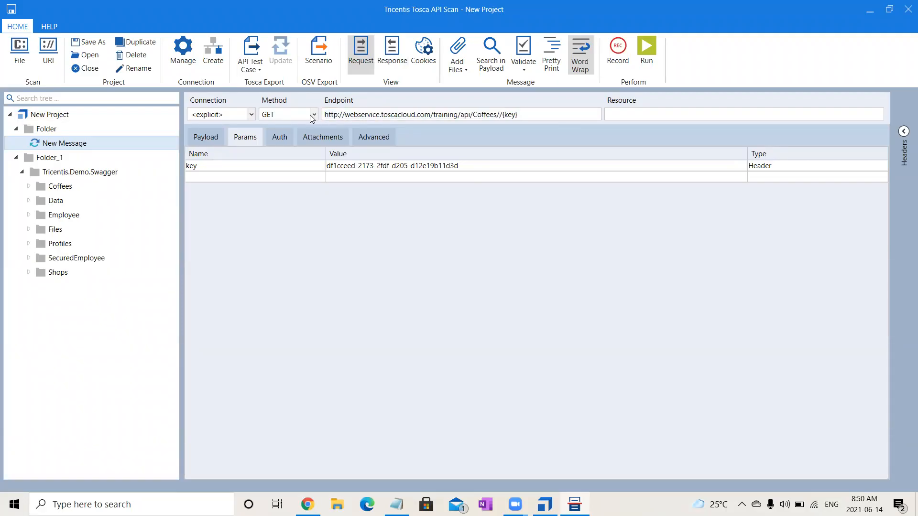
pyautogui.press('BackSpace')
pyautogui.click(654, 45)
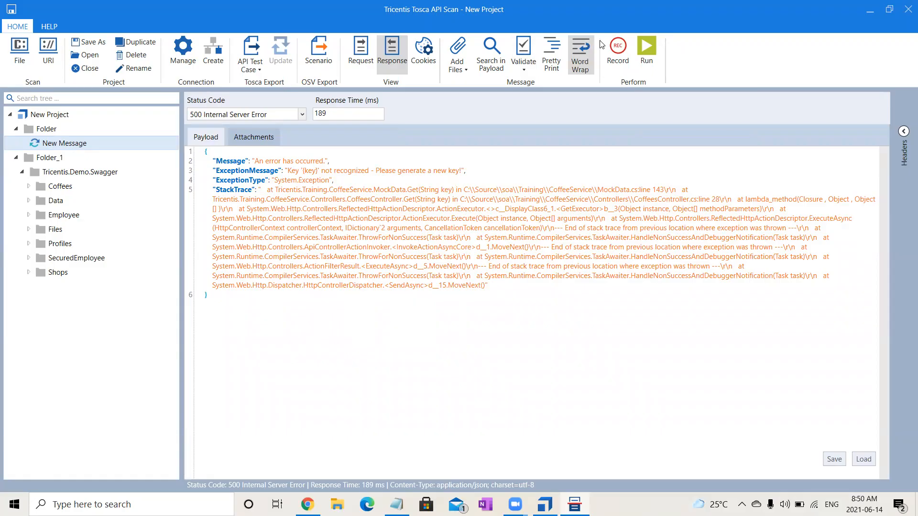
pyautogui.click(358, 53)
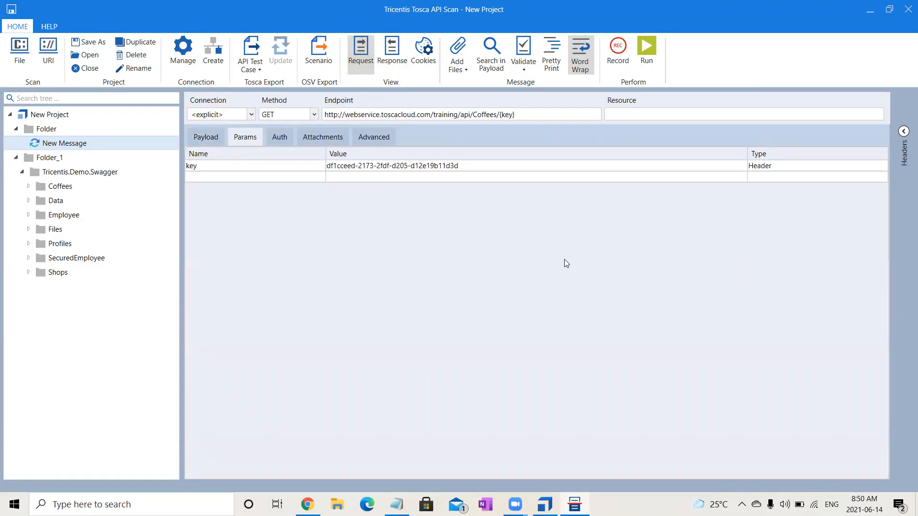
pyautogui.click(29, 186)
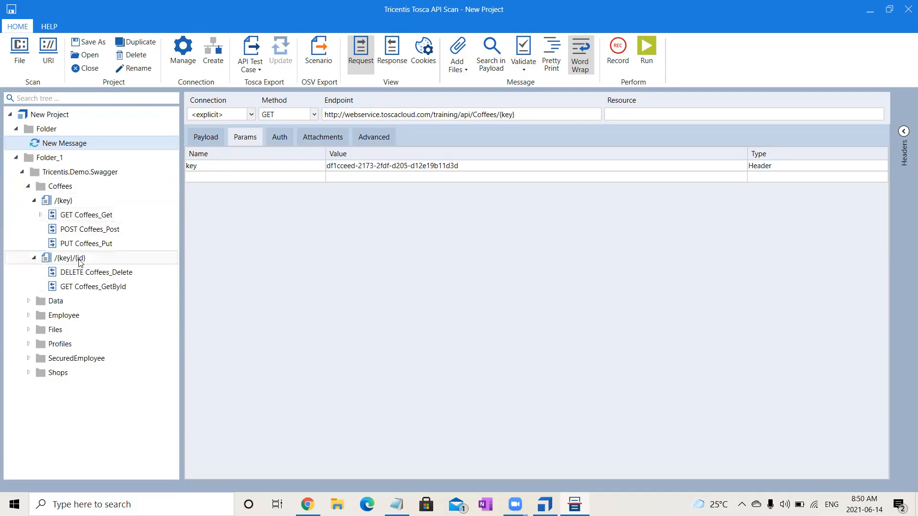
pyautogui.click(107, 218)
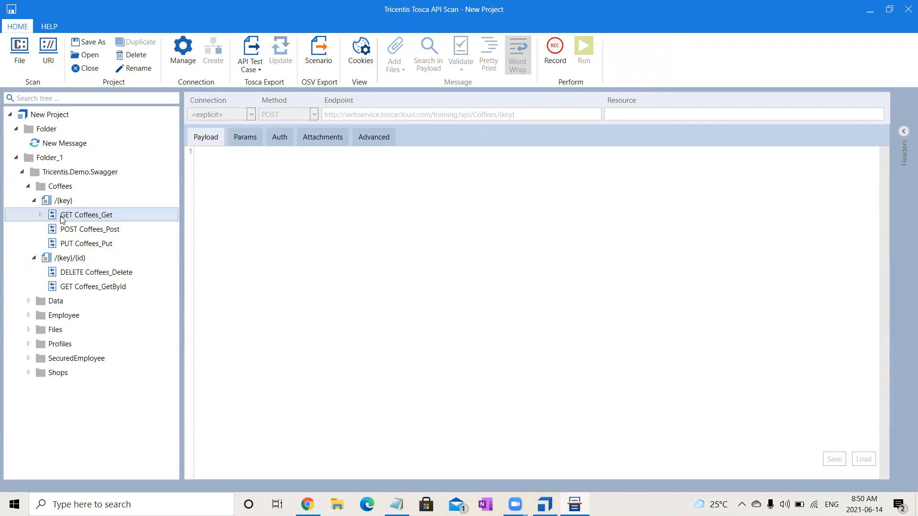
pyautogui.click(79, 217)
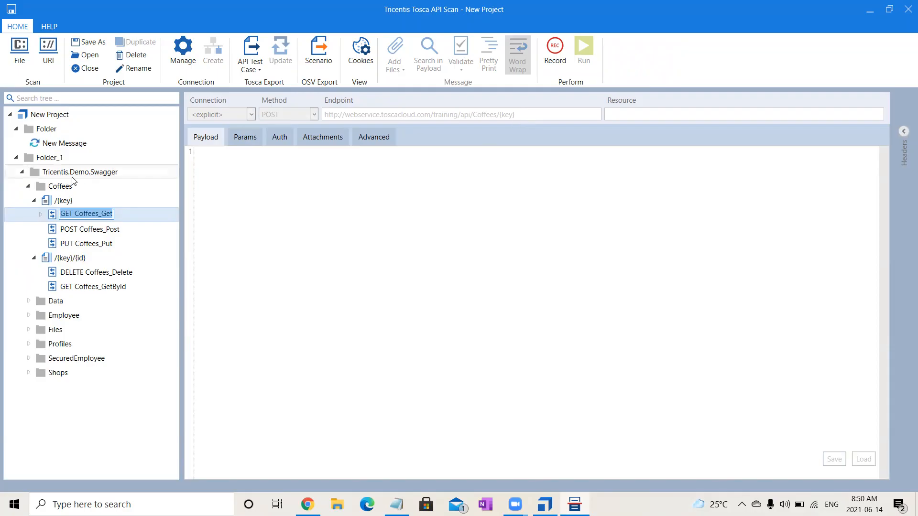
pyautogui.click(41, 214)
pyautogui.click(100, 231)
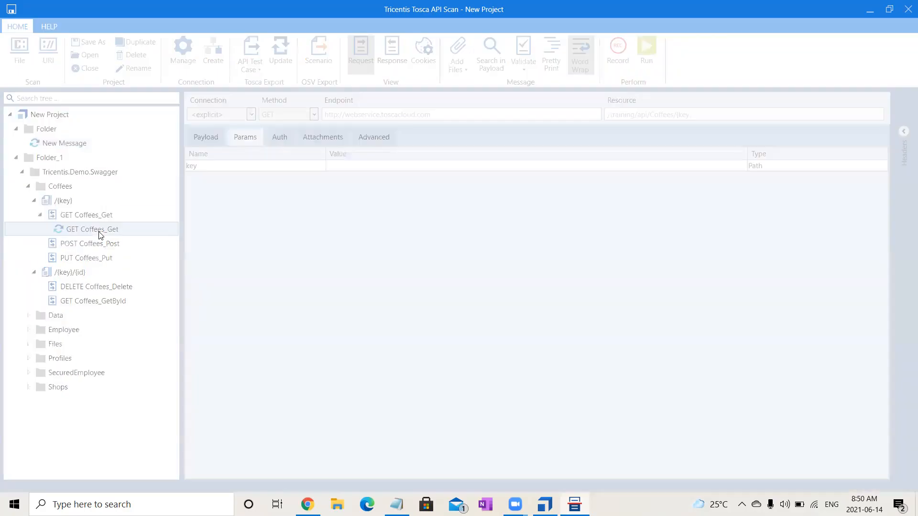
pyautogui.moveTo(435, 117); pyautogui.dragTo(305, 121)
pyautogui.hotkey('ctrl', 'c')
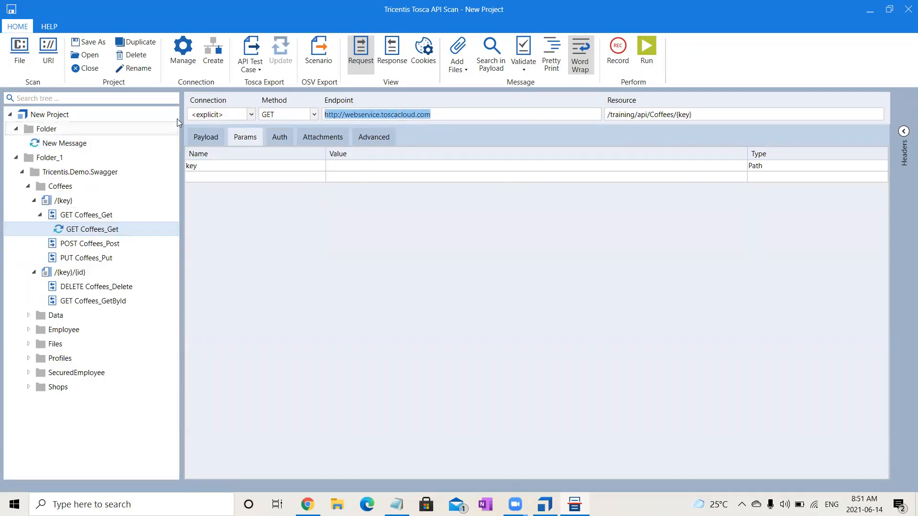
pyautogui.click(46, 145)
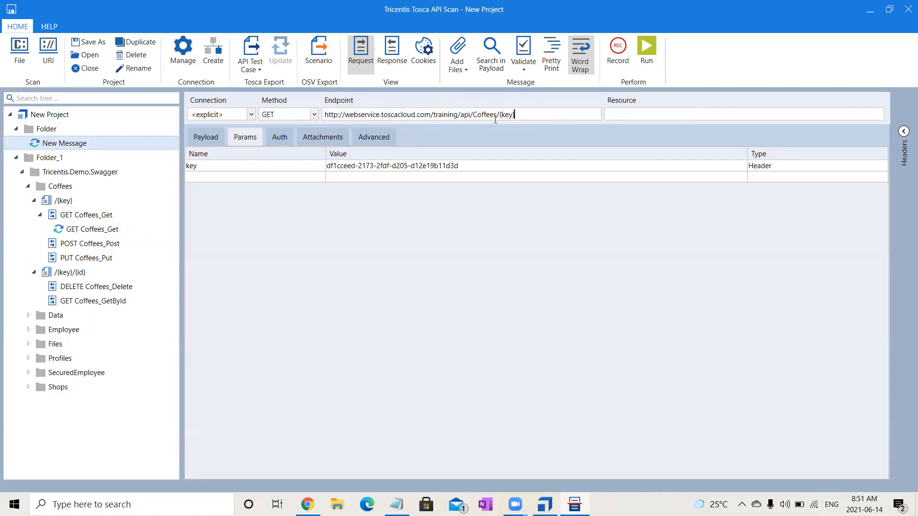
pyautogui.hotkey('ctrl', 'a')
pyautogui.hotkey('ctrl', 'v')
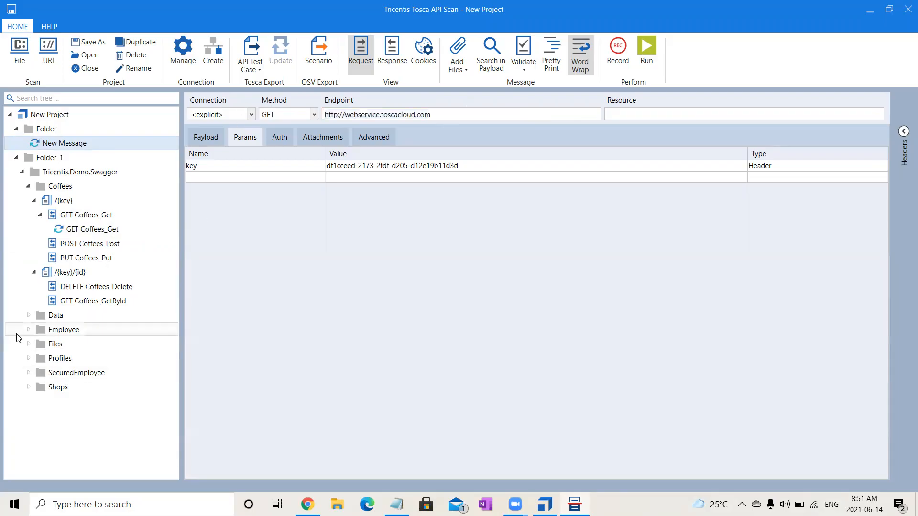
# Append the resource path /training/api/Coffees/{key}, copied from the scanned GET Coffees_Get message, to New Message's endpoint and run the message.
pyautogui.click(104, 233)
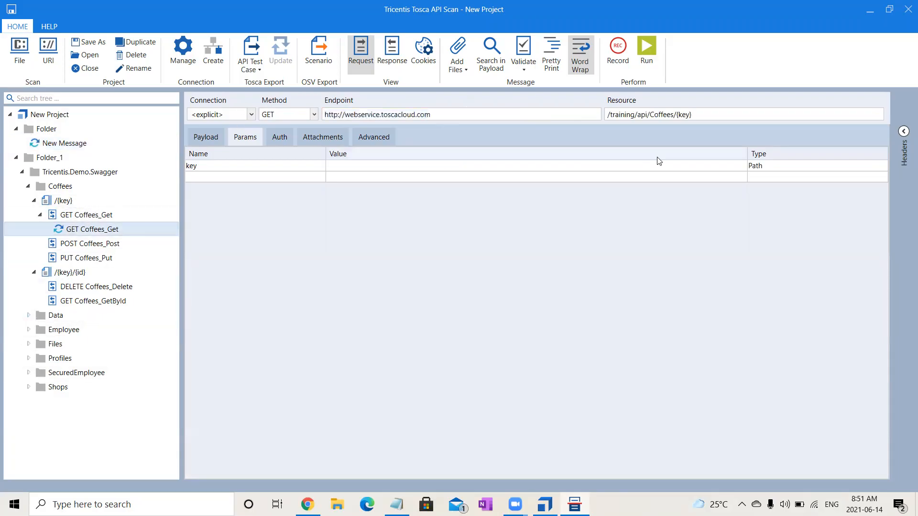
pyautogui.click(724, 116)
pyautogui.hotkey('ctrl', 'a')
pyautogui.hotkey('ctrl', 'c')
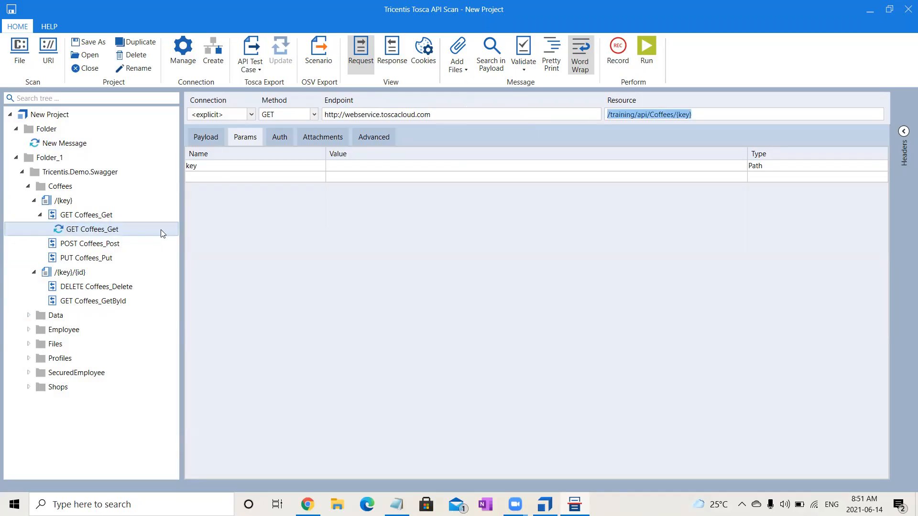
pyautogui.click(82, 145)
pyautogui.click(511, 116)
pyautogui.hotkey('ctrl', 'v')
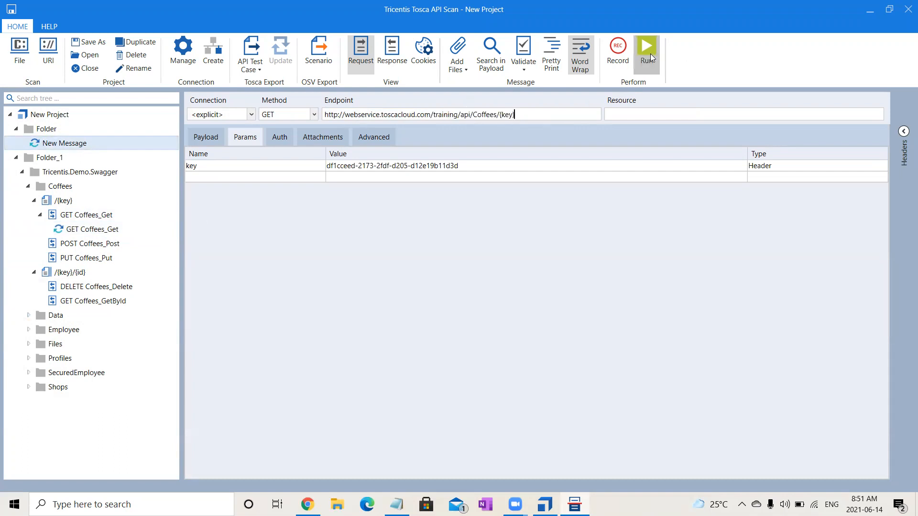
pyautogui.click(634, 53)
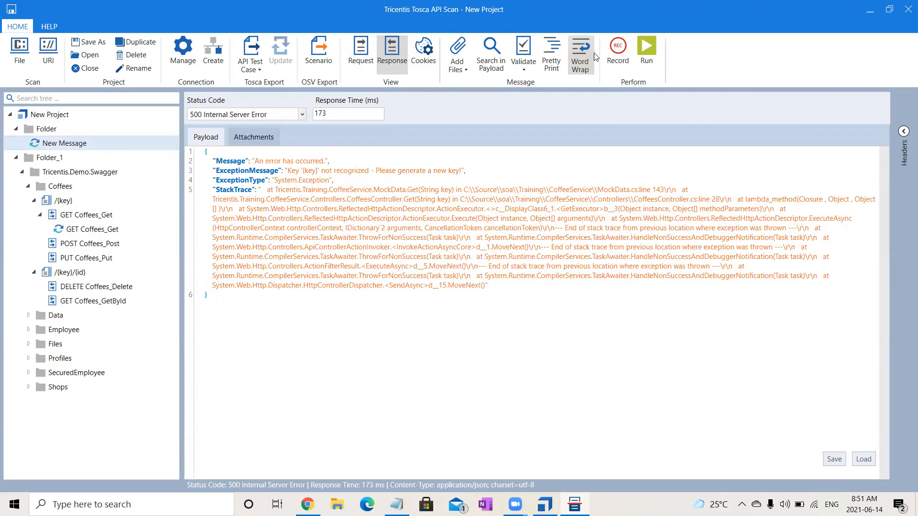
# Check the parameter type in the scanned GET Coffees_Get request, set New Message's key parameter type to Path, and run it.
pyautogui.click(76, 230)
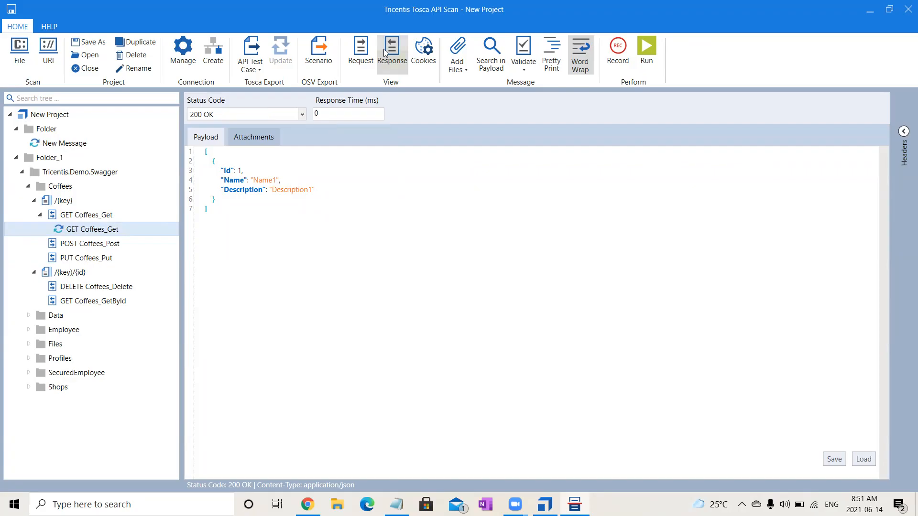
pyautogui.click(364, 57)
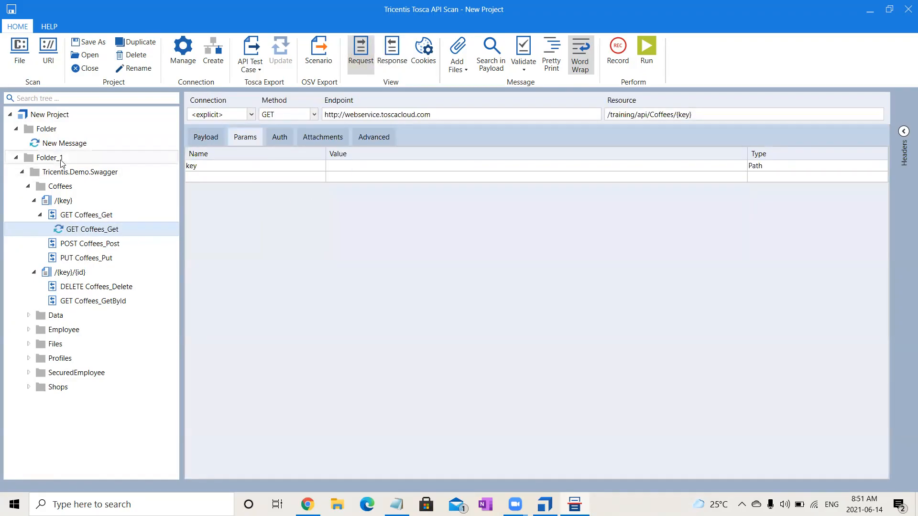
pyautogui.click(54, 144)
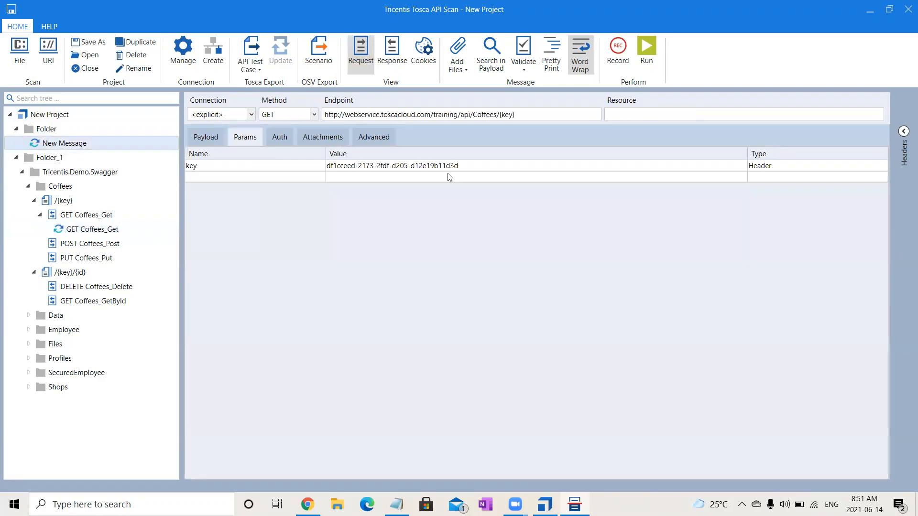
pyautogui.click(797, 168)
pyautogui.scroll(-1, 796, 168)
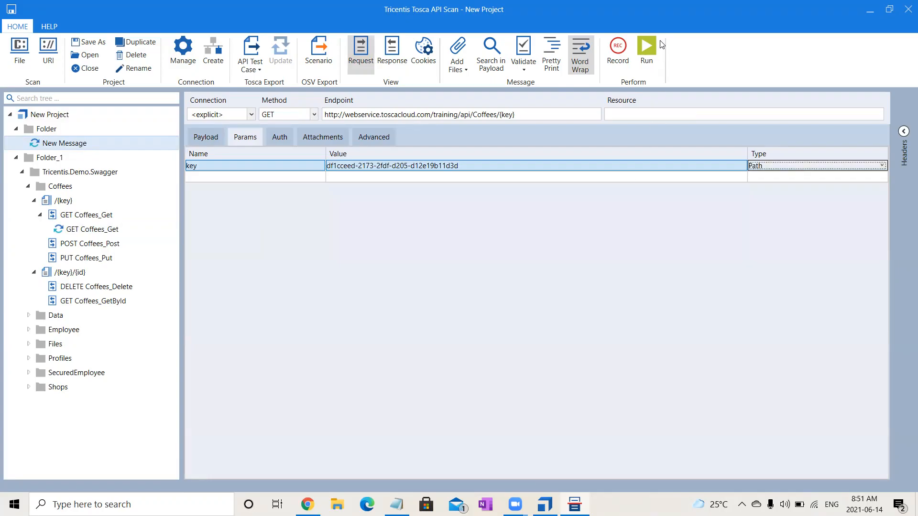
pyautogui.click(642, 47)
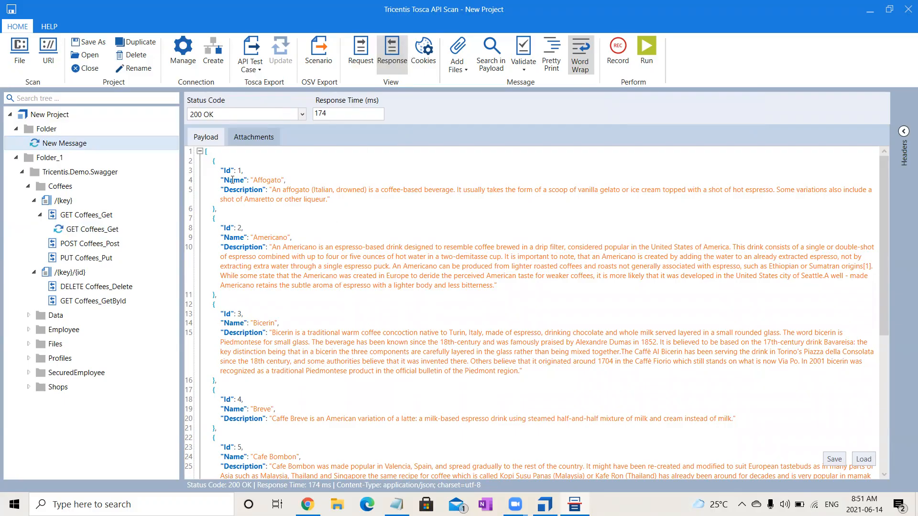
# Review New Message's request parameters and read through the coffee list in its response payload.
pyautogui.click(362, 52)
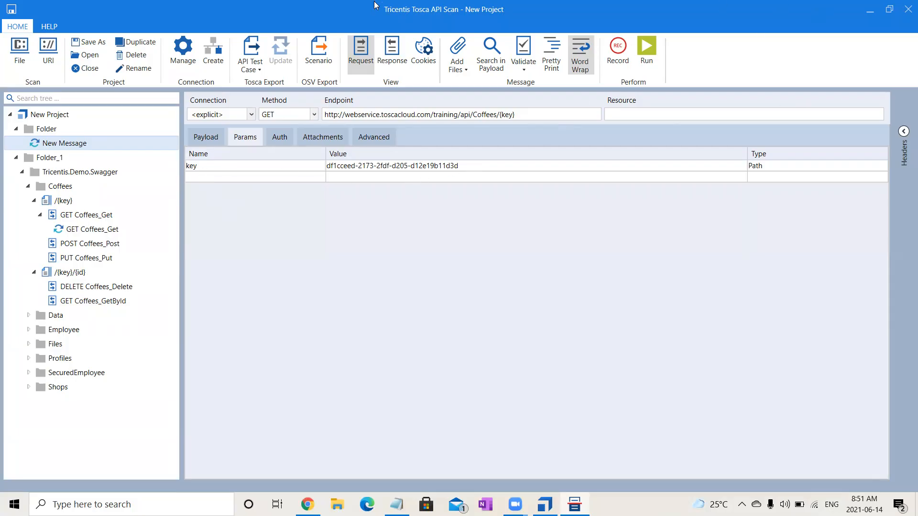
pyautogui.click(392, 53)
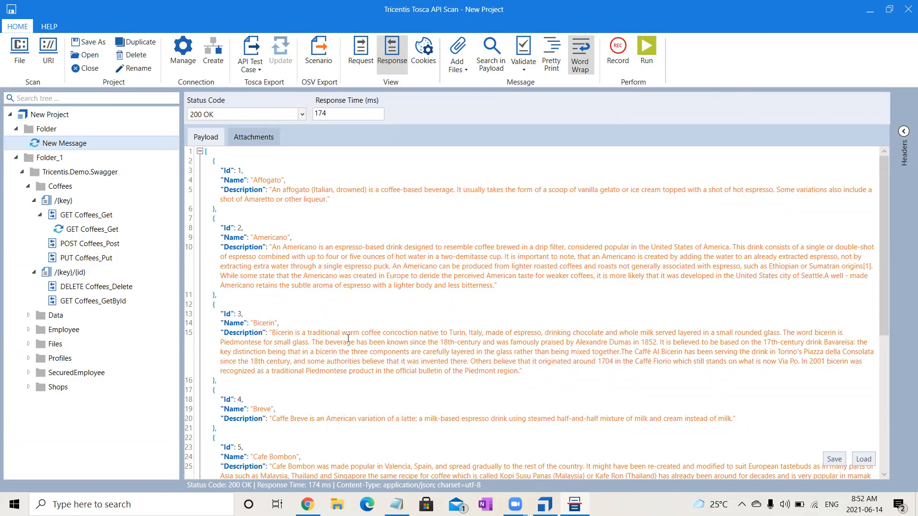
pyautogui.moveTo(886, 335); pyautogui.dragTo(902, 481)
pyautogui.scroll(7, 706, 260)
# Create a second message named POST in Folder and rename New Message as GET.
pyautogui.click(47, 132)
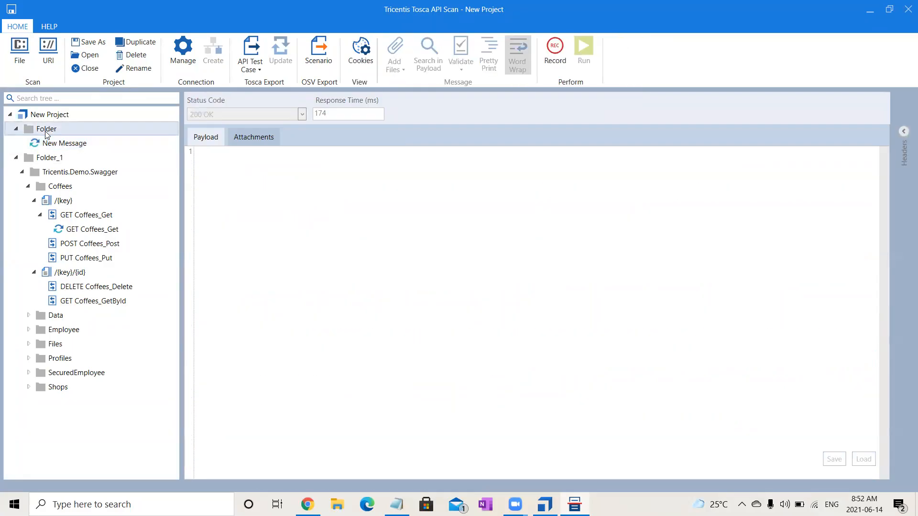
pyautogui.rightClick(47, 132)
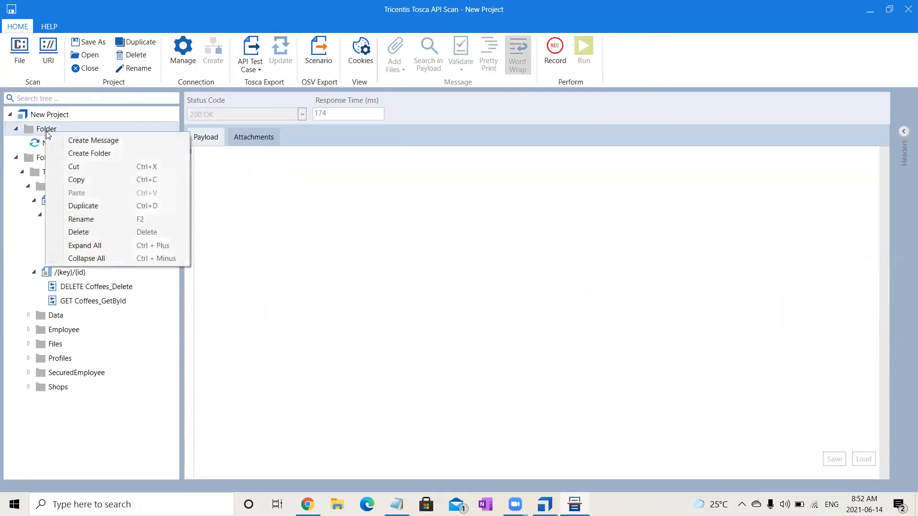
pyautogui.click(86, 140)
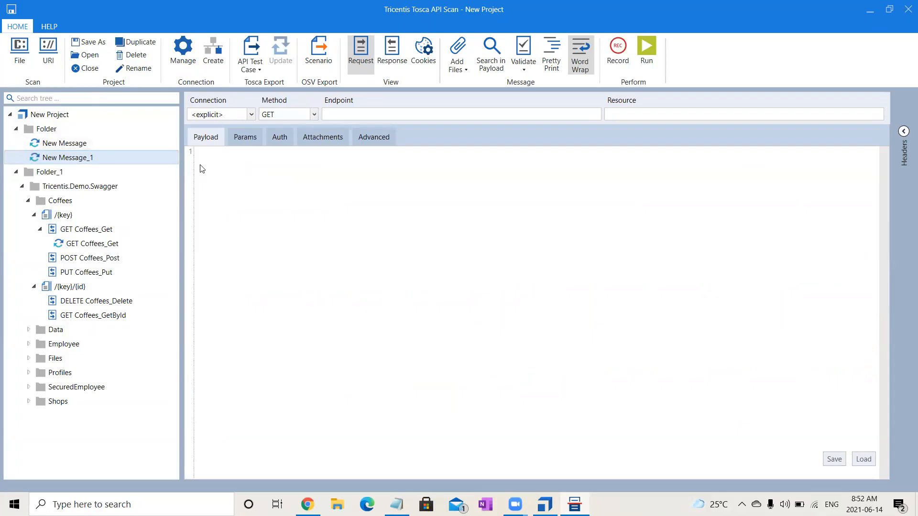
pyautogui.click(116, 158)
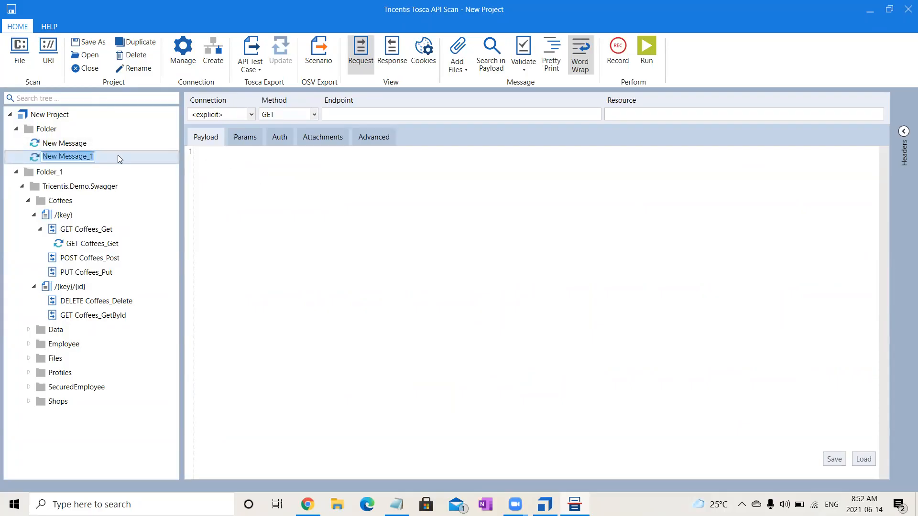
pyautogui.write('POST')
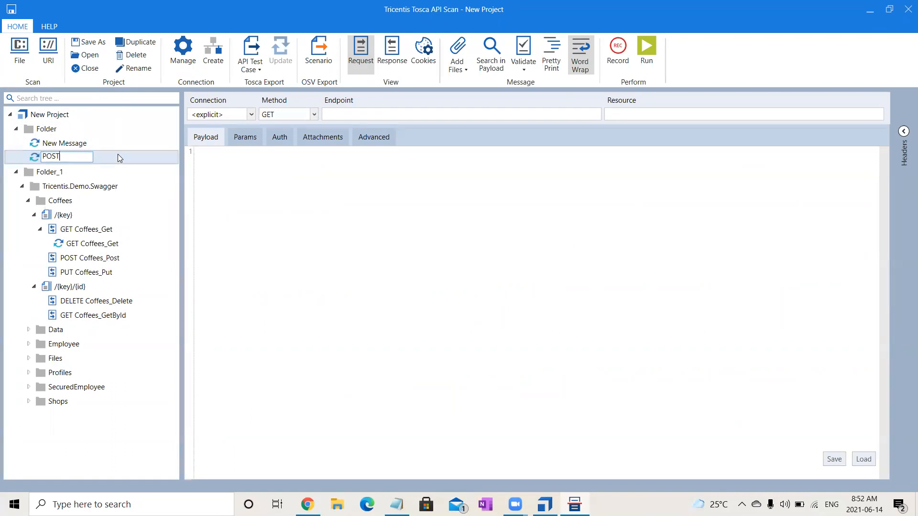
pyautogui.click(50, 145)
pyautogui.click(50, 145)
pyautogui.write('GET')
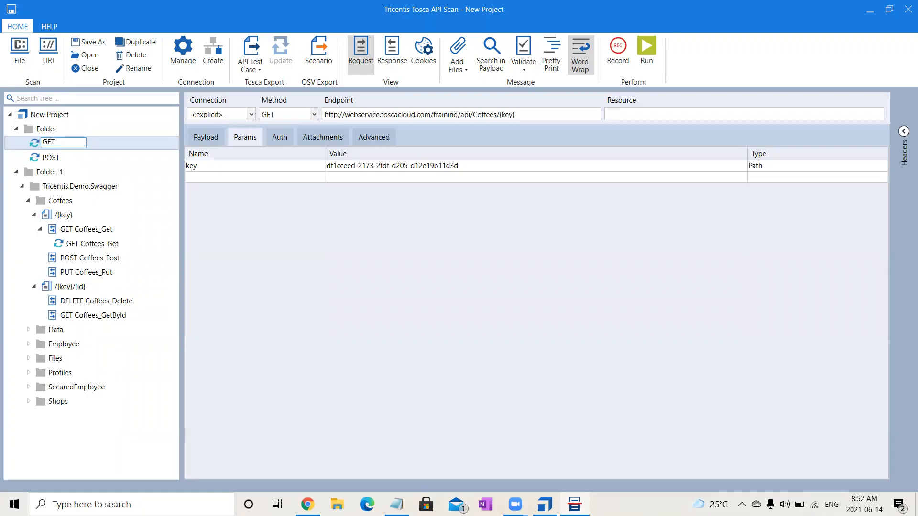
pyautogui.click(50, 158)
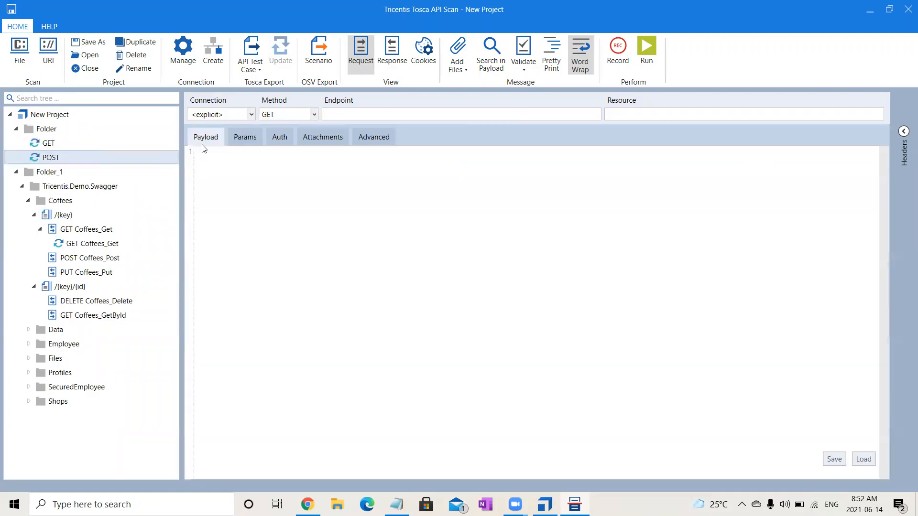
pyautogui.click(311, 114)
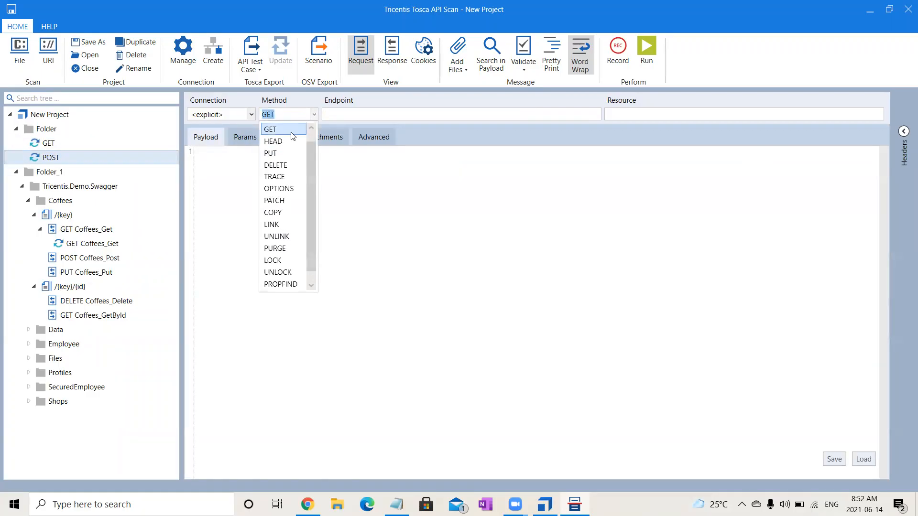
pyautogui.scroll(1, 296, 141)
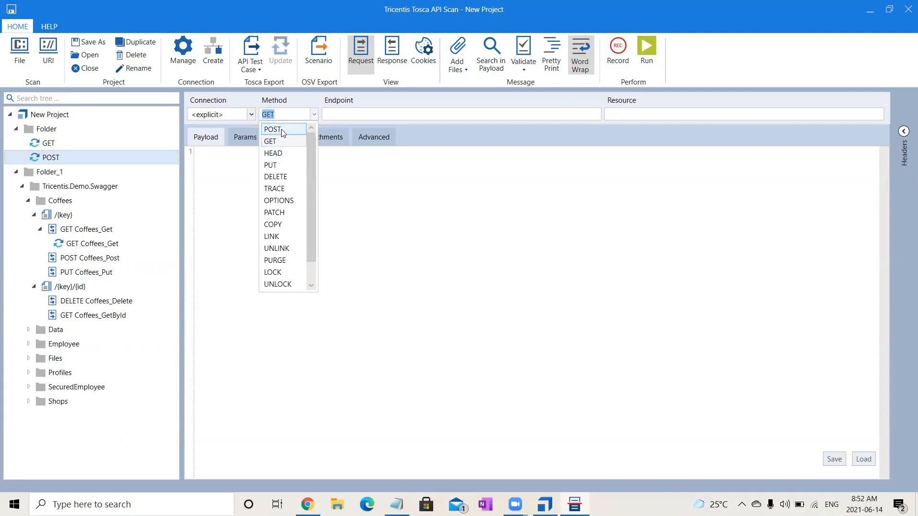
pyautogui.click(285, 128)
pyautogui.click(48, 143)
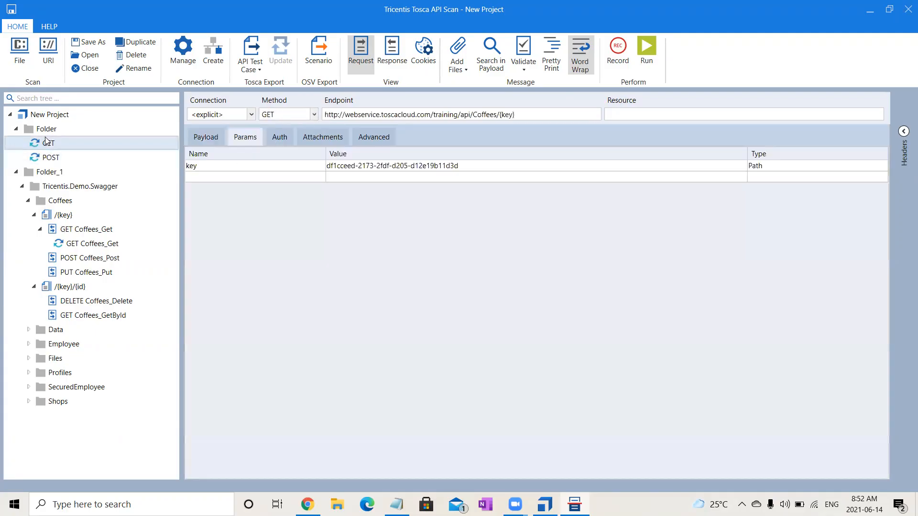
pyautogui.moveTo(504, 117); pyautogui.dragTo(306, 109)
pyautogui.hotkey('ctrl', 'c')
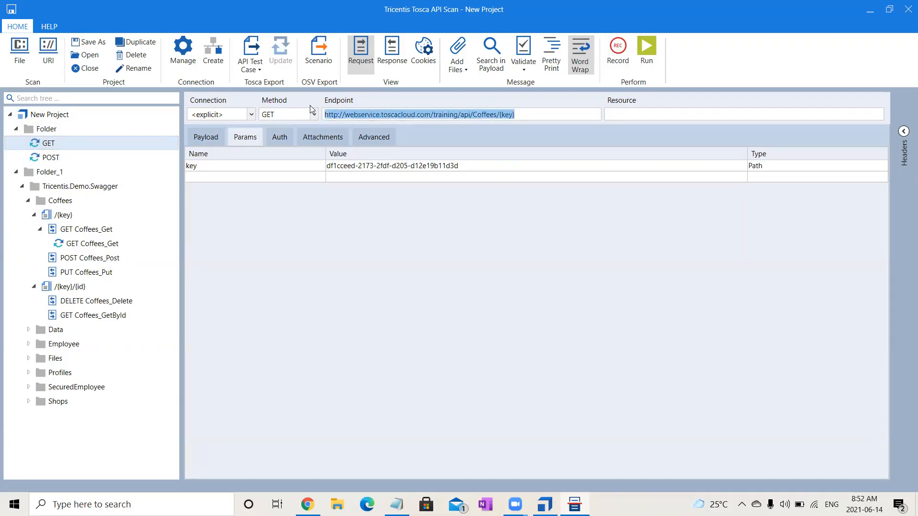
pyautogui.click(48, 158)
pyautogui.hotkey('ctrl', 'v')
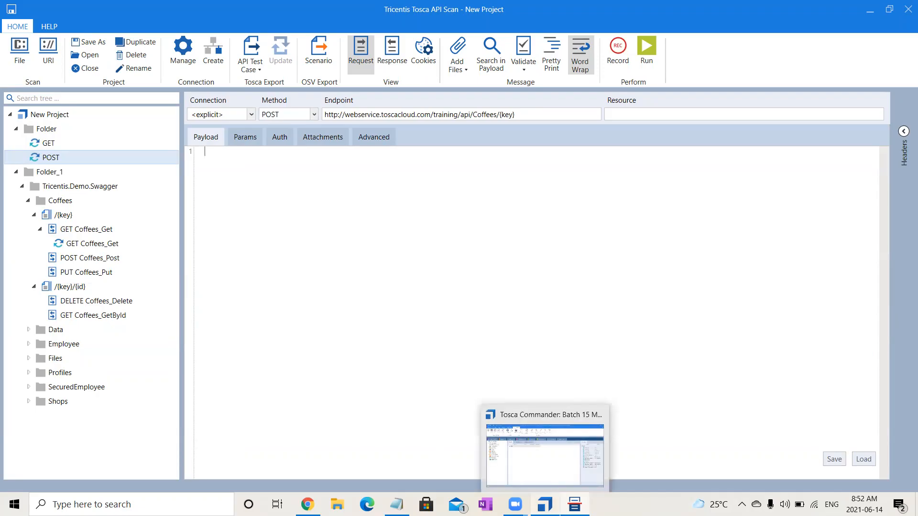
# Switch to Swagger UI in Chrome, copy the POST /api/Coffees/{key} example JSON, and paste it into the POST message's payload in API Scan.
pyautogui.click(308, 504)
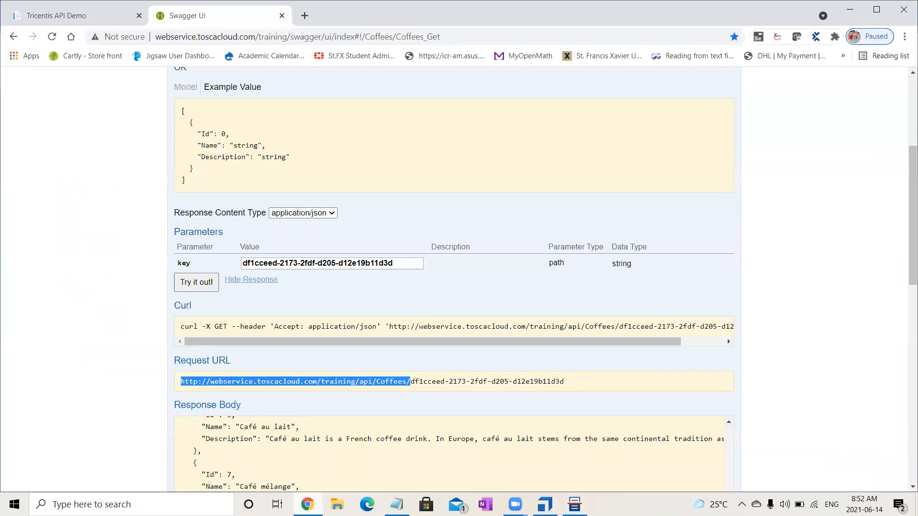
pyautogui.scroll(3, 905, 269)
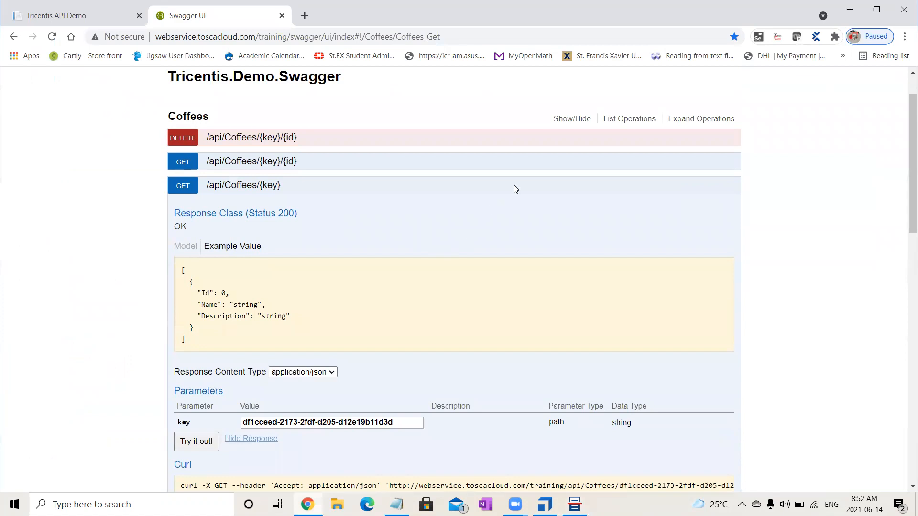
pyautogui.click(187, 188)
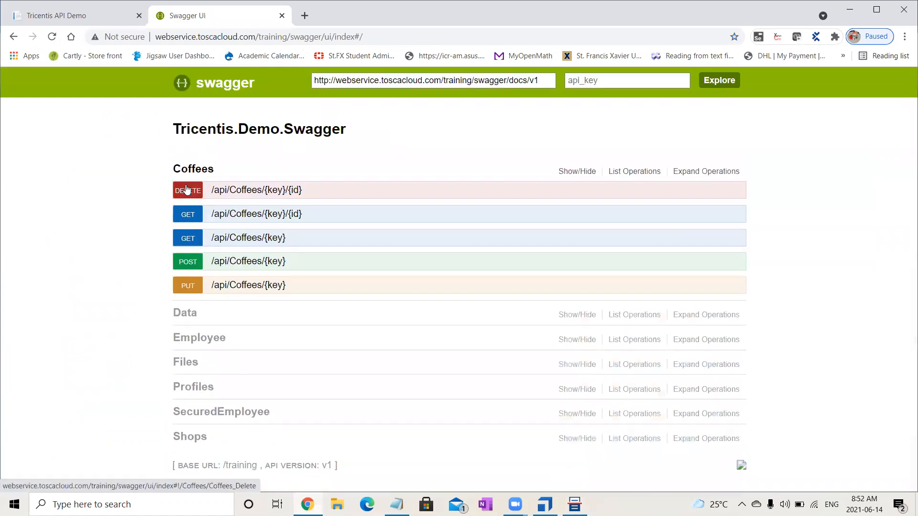
pyautogui.click(189, 262)
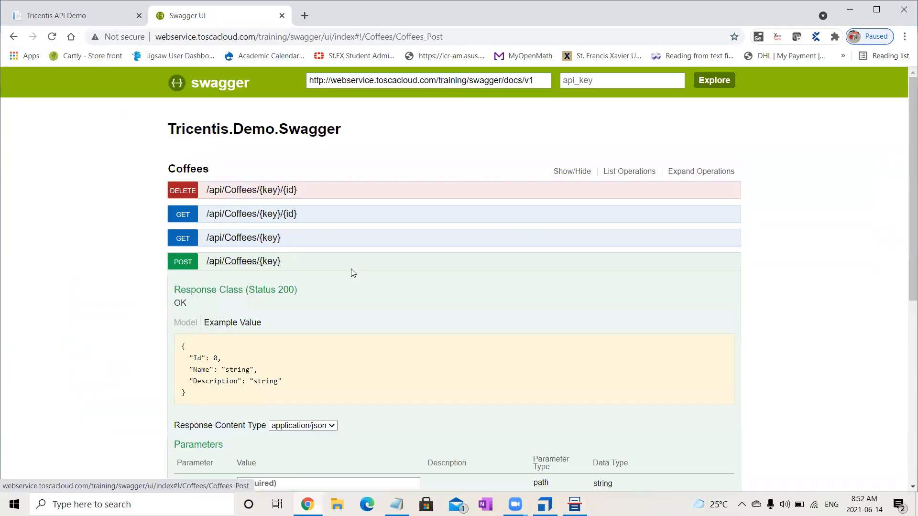
pyautogui.moveTo(185, 399); pyautogui.dragTo(181, 345)
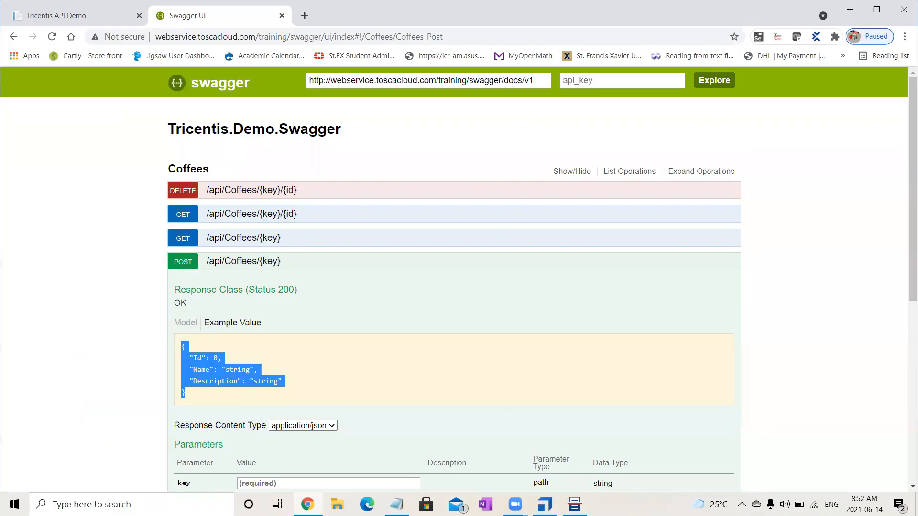
pyautogui.hotkey('alt', 'Tab')
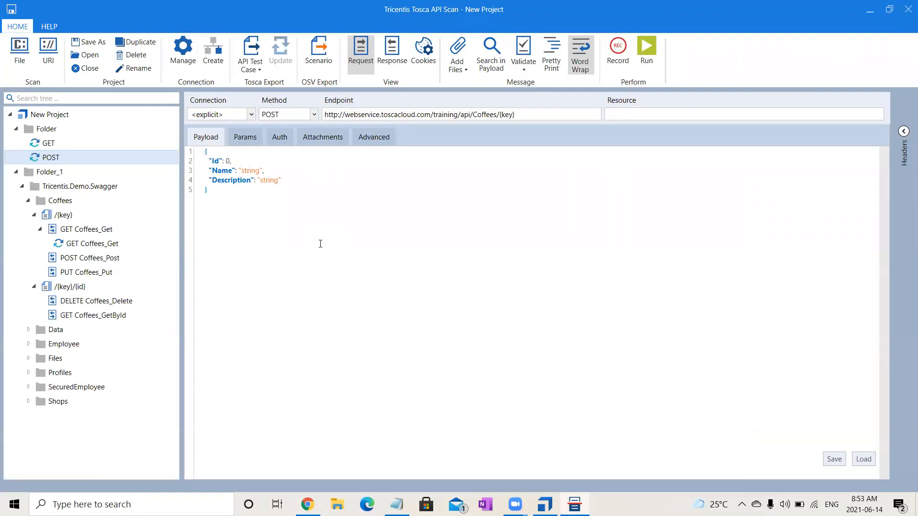
# Set the POST payload's Id to 10, Name to "Oreo" and Description to "Strong".
pyautogui.doubleClick(227, 161)
pyautogui.write('10,')
pyautogui.moveTo(242, 170); pyautogui.dragTo(262, 171)
pyautogui.write('Oreo')
pyautogui.moveTo(260, 181); pyautogui.dragTo(280, 186)
pyautogui.write('Strong')
pyautogui.click(249, 141)
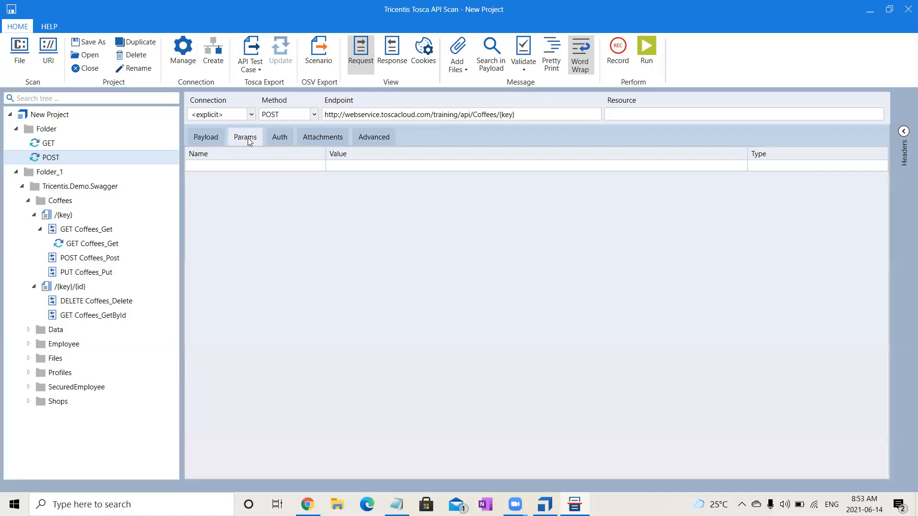
pyautogui.click(43, 144)
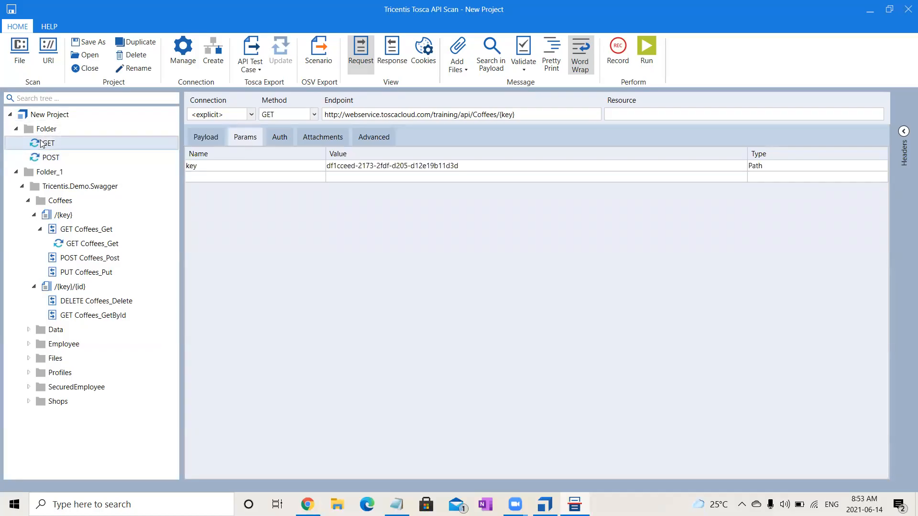
pyautogui.click(240, 168)
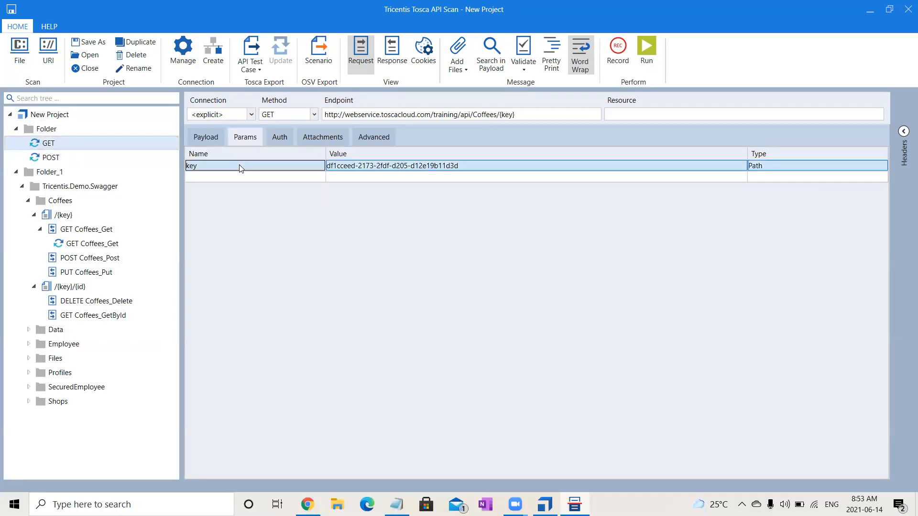
pyautogui.click(144, 155)
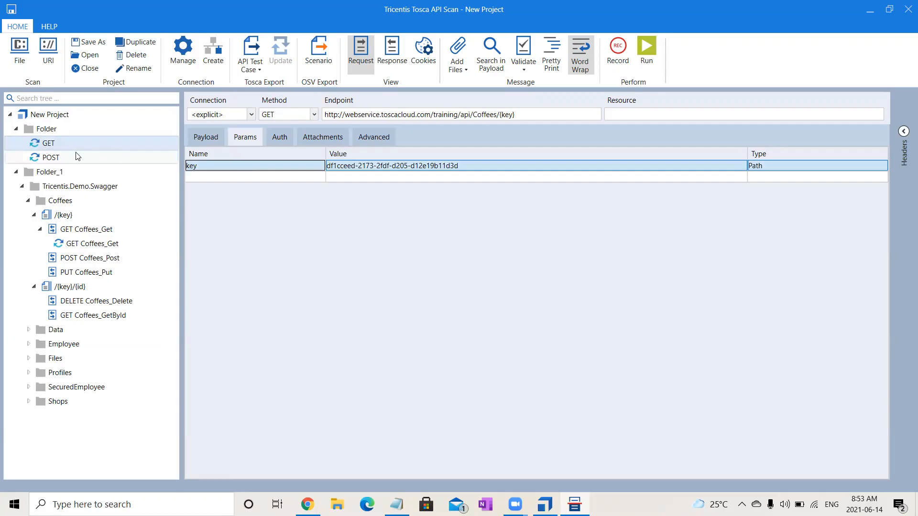
pyautogui.click(254, 142)
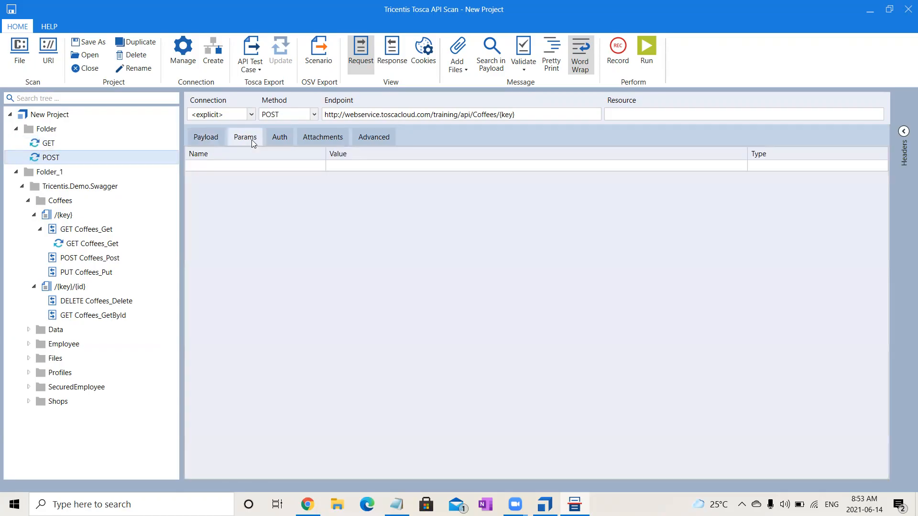
pyautogui.click(246, 168)
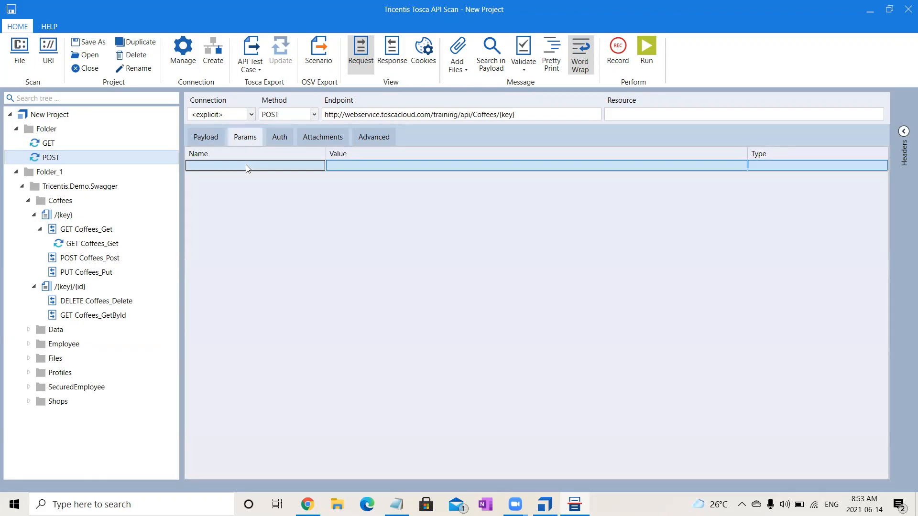
pyautogui.click(246, 166)
pyautogui.write('key')
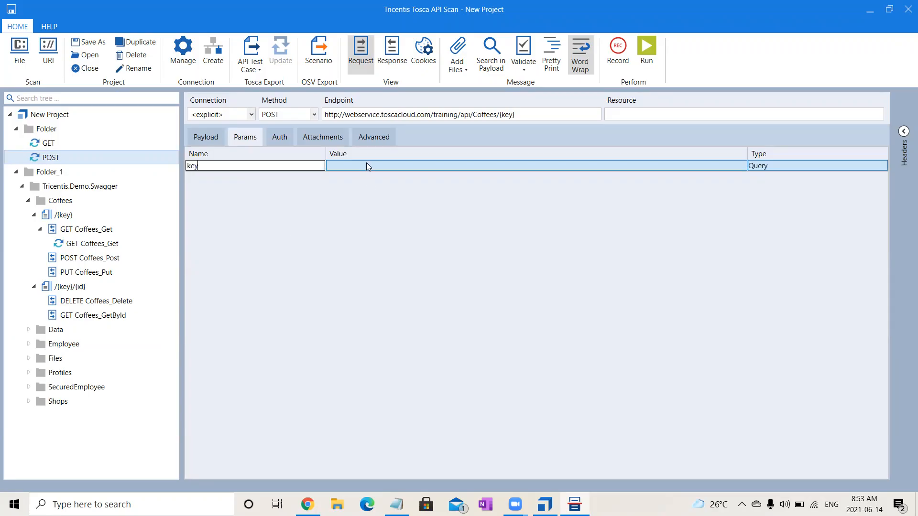
# Copy the key value from the GET message's parameters and add it to the POST message as a Path parameter named key.
pyautogui.click(92, 144)
pyautogui.click(483, 167)
pyautogui.moveTo(483, 168); pyautogui.dragTo(271, 175)
pyautogui.hotkey('ctrl', 'c')
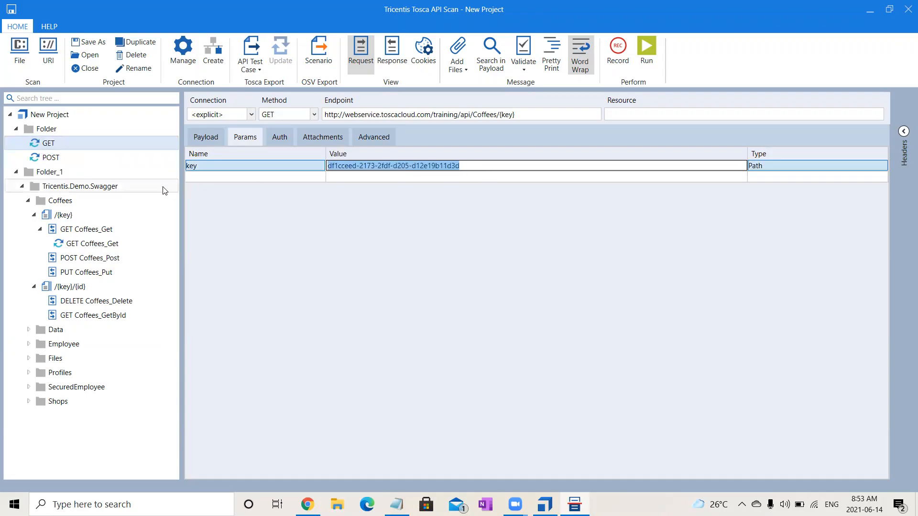
pyautogui.click(52, 157)
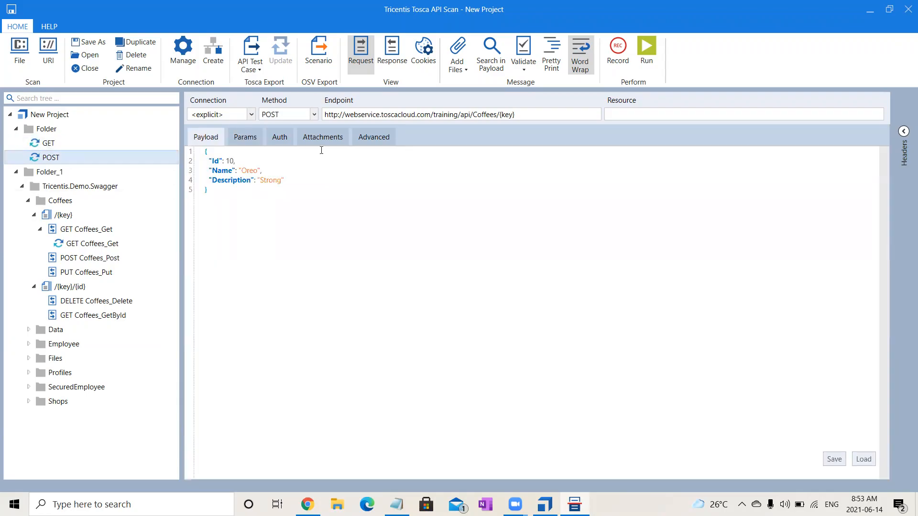
pyautogui.click(249, 139)
pyautogui.click(368, 169)
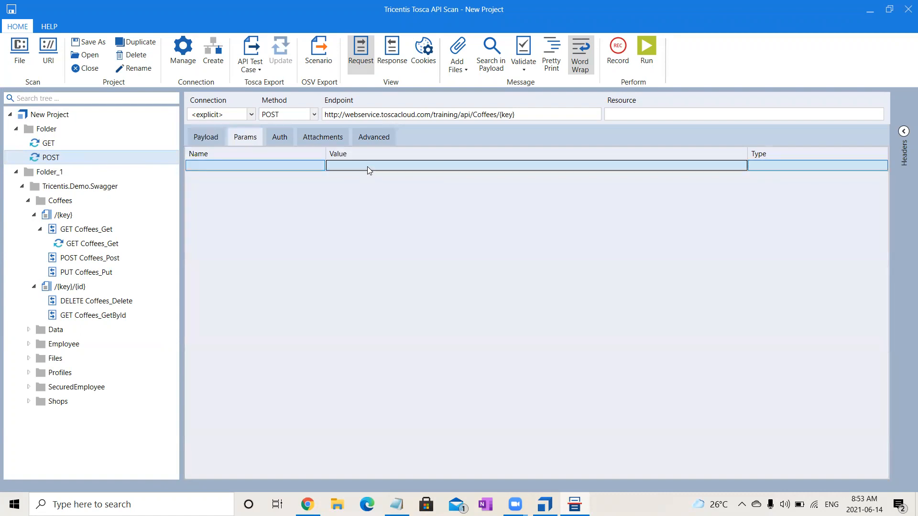
pyautogui.click(262, 166)
pyautogui.click(262, 166)
pyautogui.write('ke')
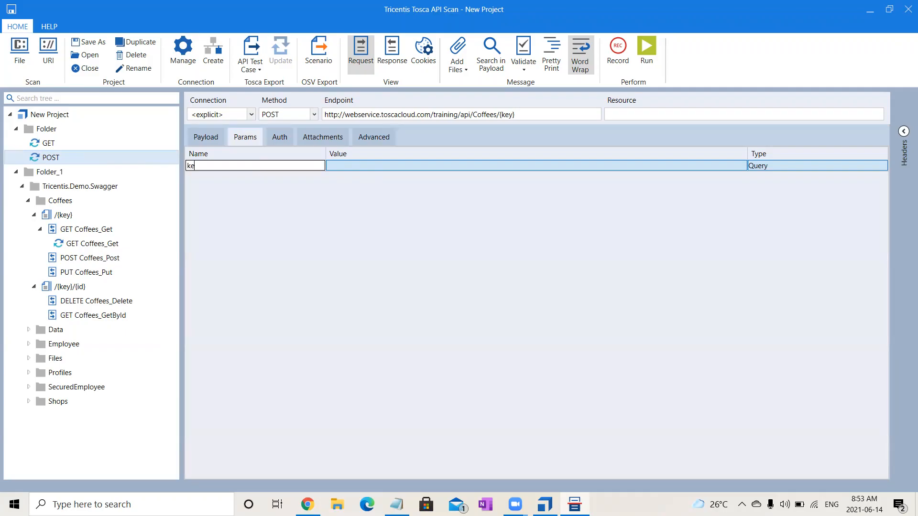
pyautogui.write('y')
pyautogui.click(356, 167)
pyautogui.hotkey('ctrl', 'v')
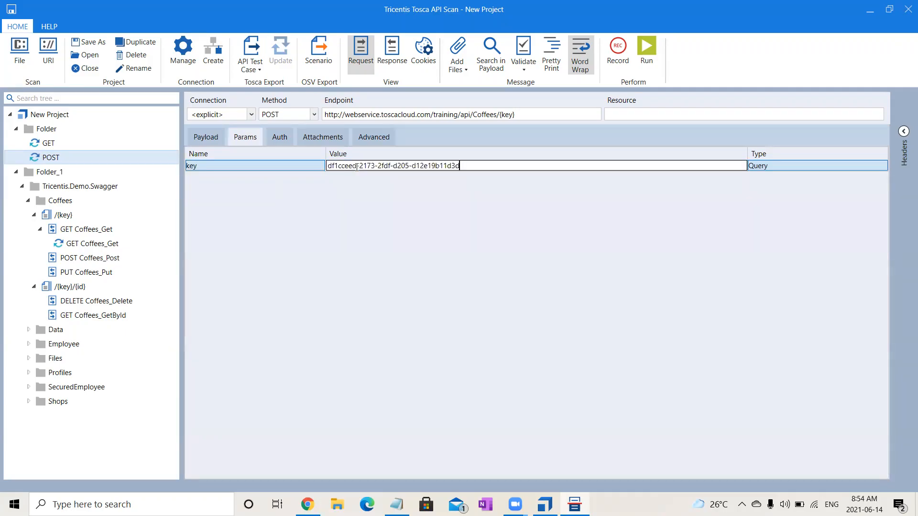
pyautogui.click(788, 167)
pyautogui.press('Down')
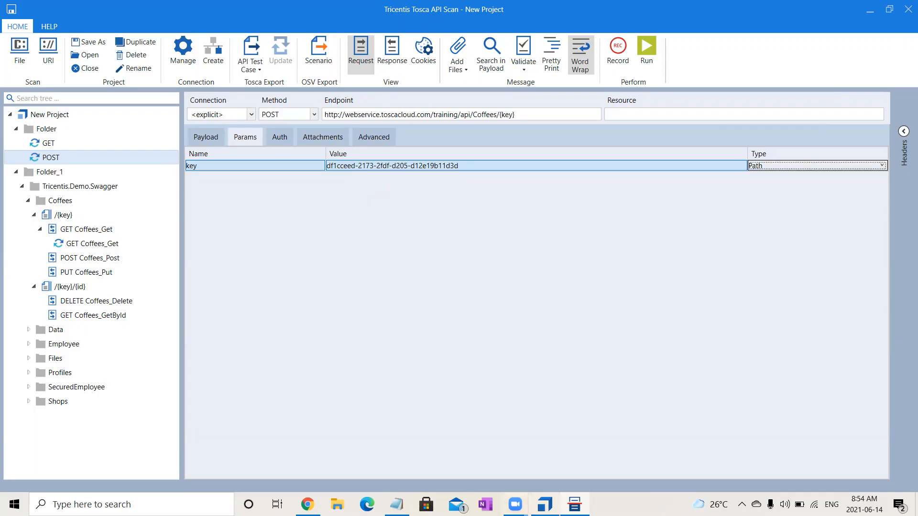
# Switch to Swagger UI in Chrome, paste the copied key into POST /api/Coffees/{key}, and fill the coffee body with the example JSON.
pyautogui.click(307, 504)
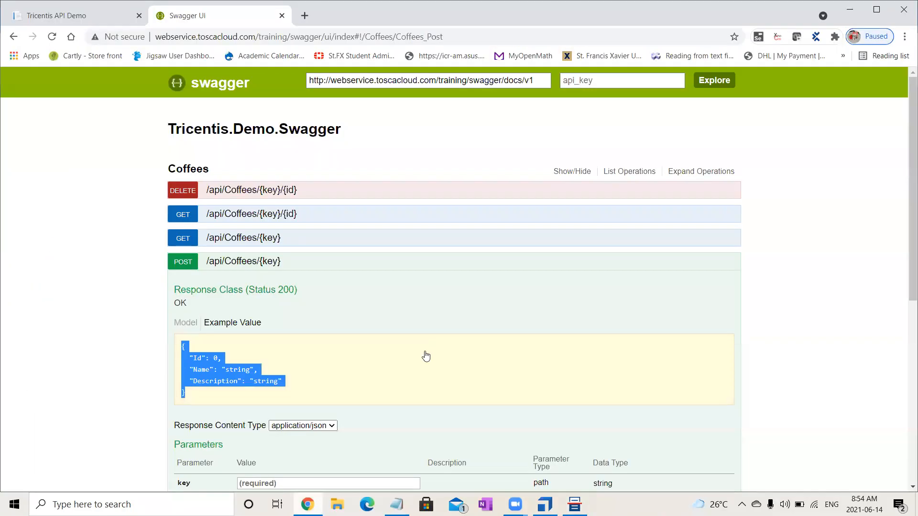
pyautogui.moveTo(906, 257); pyautogui.dragTo(904, 351)
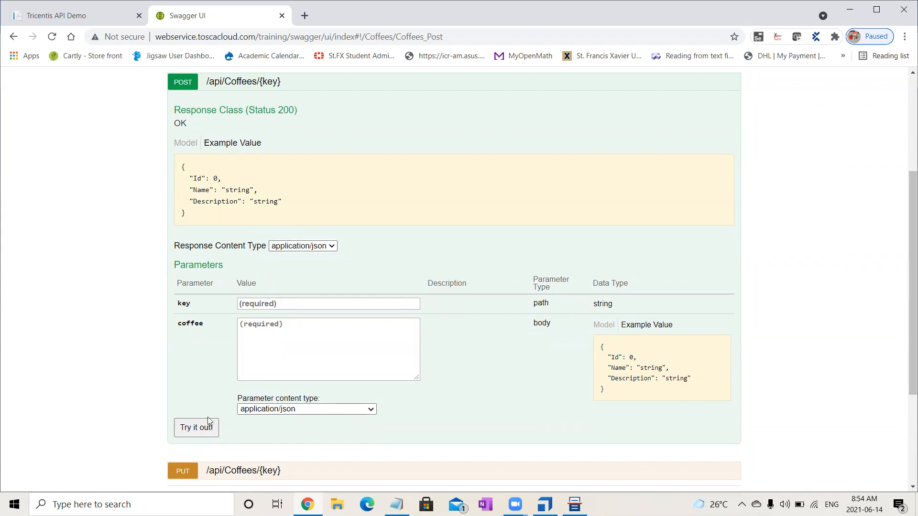
pyautogui.click(199, 432)
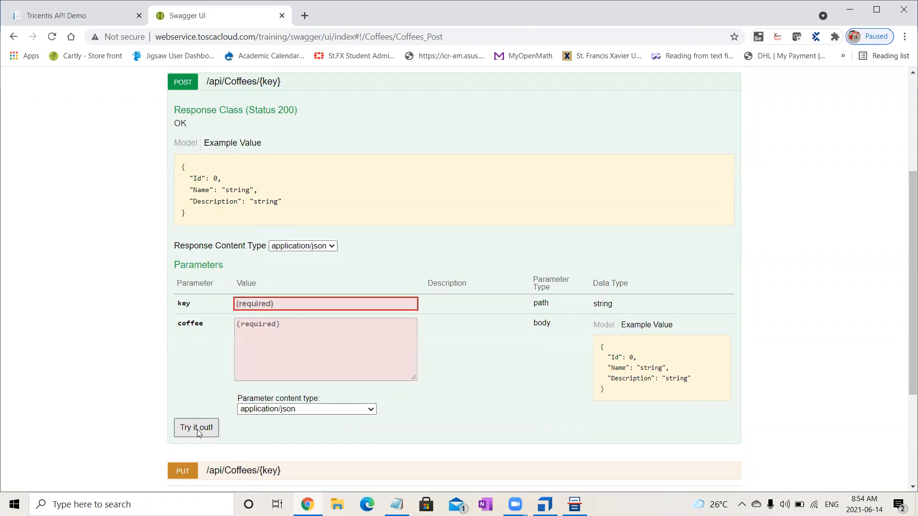
pyautogui.click(288, 304)
pyautogui.hotkey('ctrl', 'v')
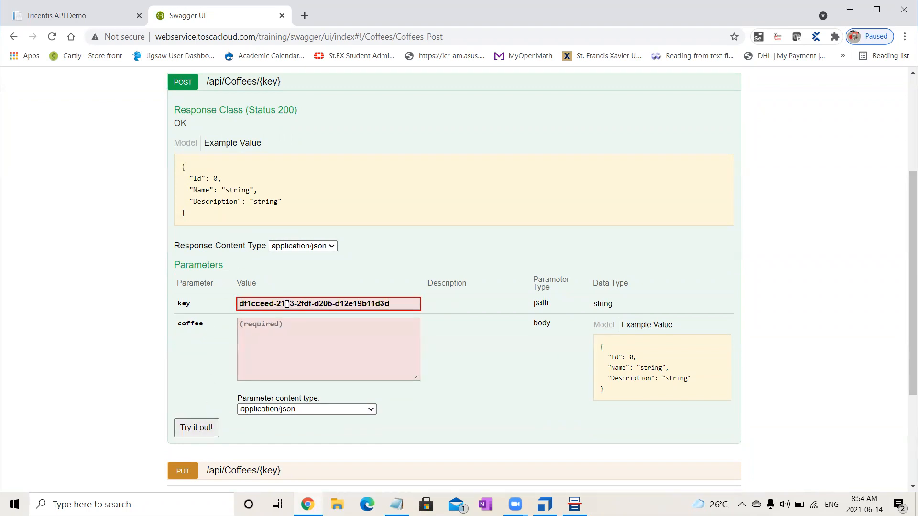
pyautogui.moveTo(187, 215); pyautogui.dragTo(180, 165)
pyautogui.hotkey('ctrl', 'c')
pyautogui.click(283, 341)
pyautogui.hotkey('ctrl', 'v')
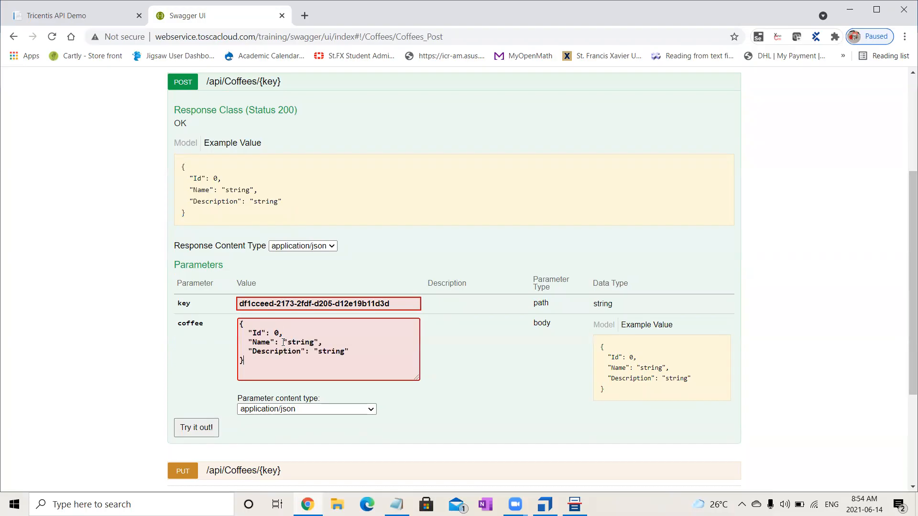
# Set the coffee body's Id to 11, Name to a person's first name and Description to "strooooong", and submit the Swagger POST request.
pyautogui.doubleClick(276, 333)
pyautogui.write('11')
pyautogui.moveTo(287, 342); pyautogui.dragTo(316, 342)
pyautogui.write('Ramya')
pyautogui.click(335, 351)
pyautogui.press('BackSpace')
pyautogui.write('ooooo')
pyautogui.click(196, 427)
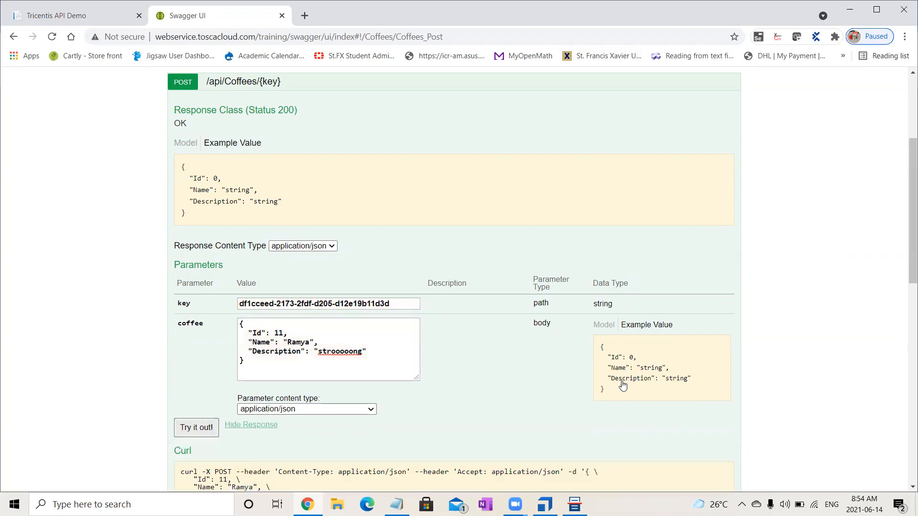
# Review the Swagger POST response and select the content-type and application/json text in the response headers for copying.
pyautogui.moveTo(912, 260); pyautogui.dragTo(903, 374)
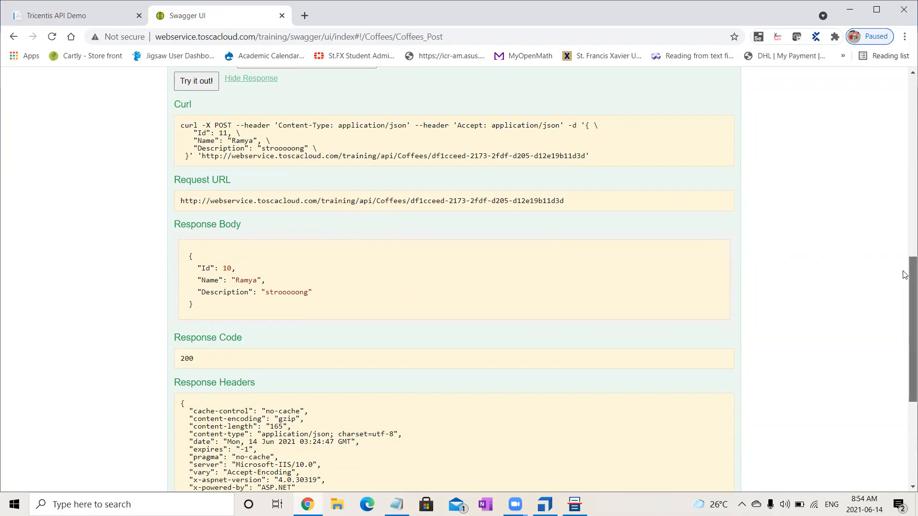
pyautogui.scroll(2, 905, 244)
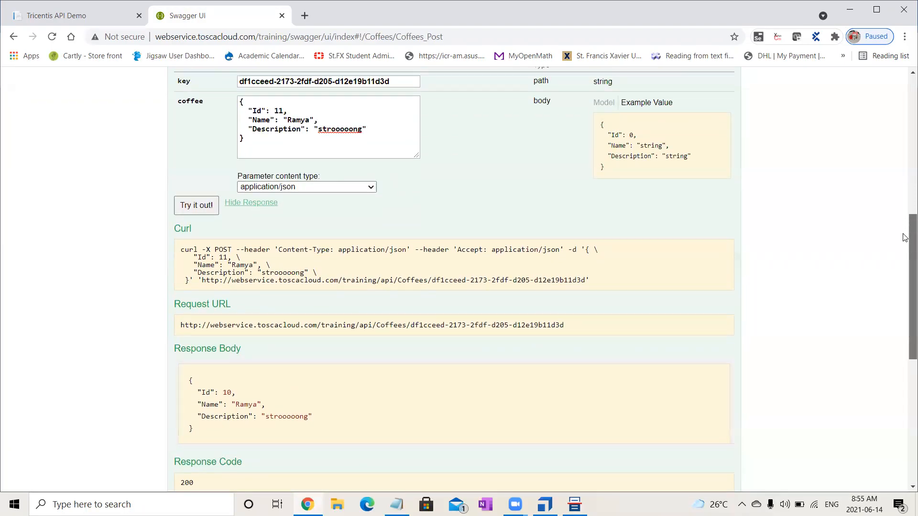
pyautogui.scroll(-5, 904, 237)
pyautogui.scroll(5, 905, 310)
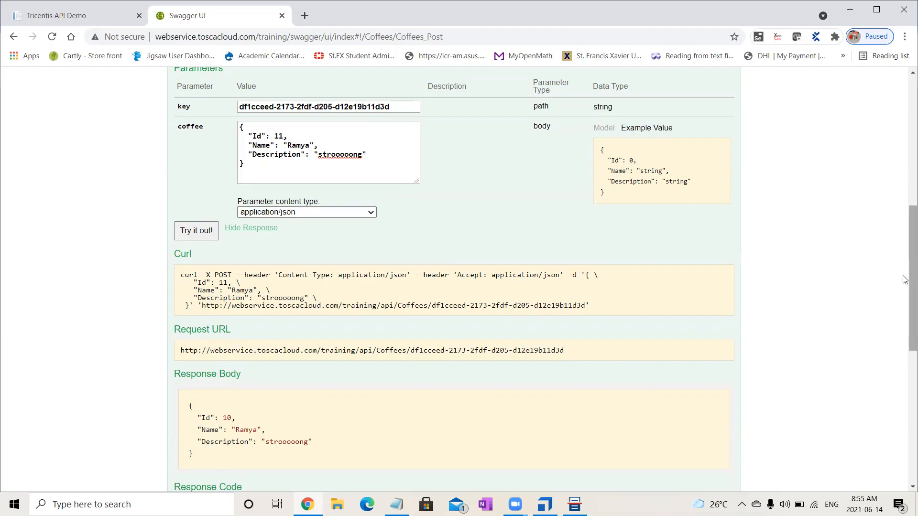
pyautogui.scroll(-1, 905, 354)
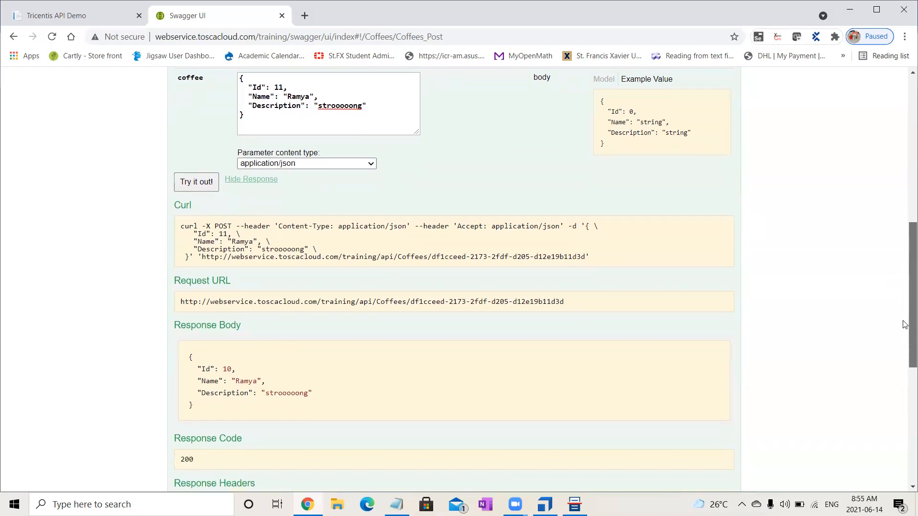
pyautogui.scroll(-2, 905, 334)
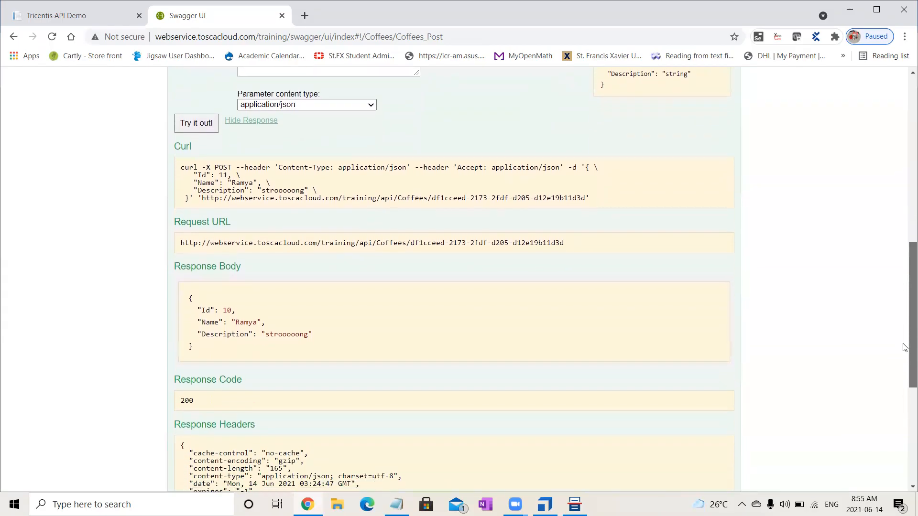
pyautogui.scroll(-2, 905, 363)
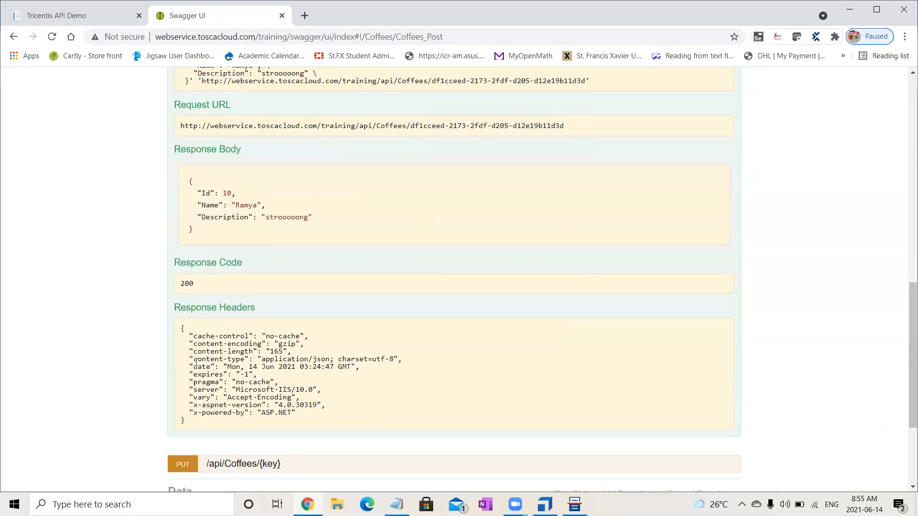
pyautogui.moveTo(194, 362); pyautogui.dragTo(331, 359)
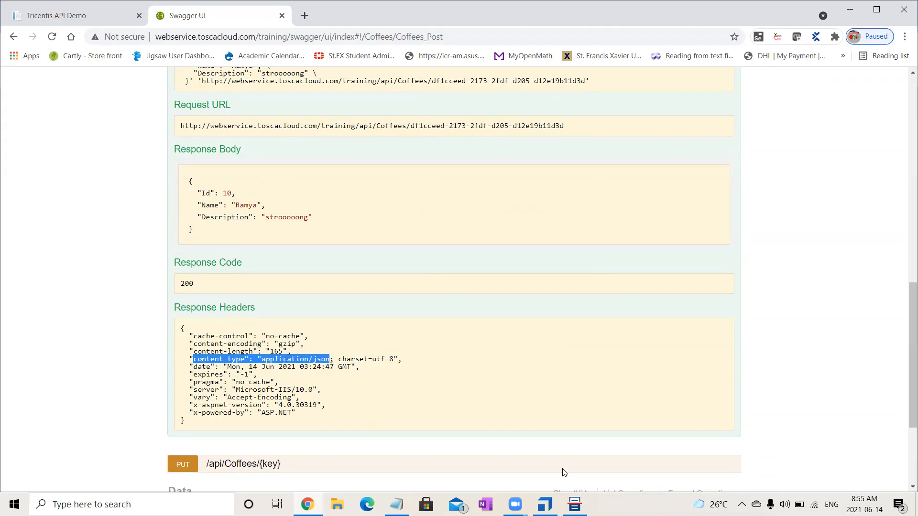
# Switch back to Tosca API Scan and add a second POST parameter named content-type, trimming the extra text from the pasted header.
pyautogui.click(575, 504)
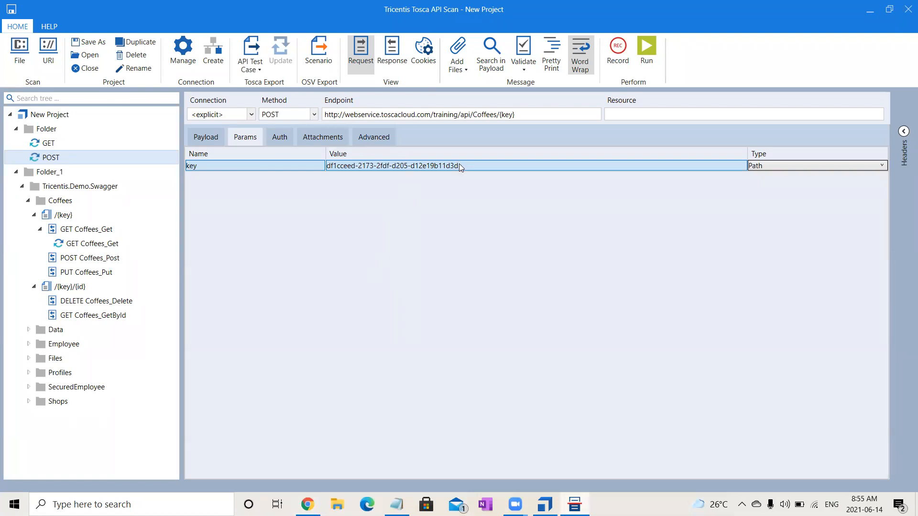
pyautogui.click(478, 164)
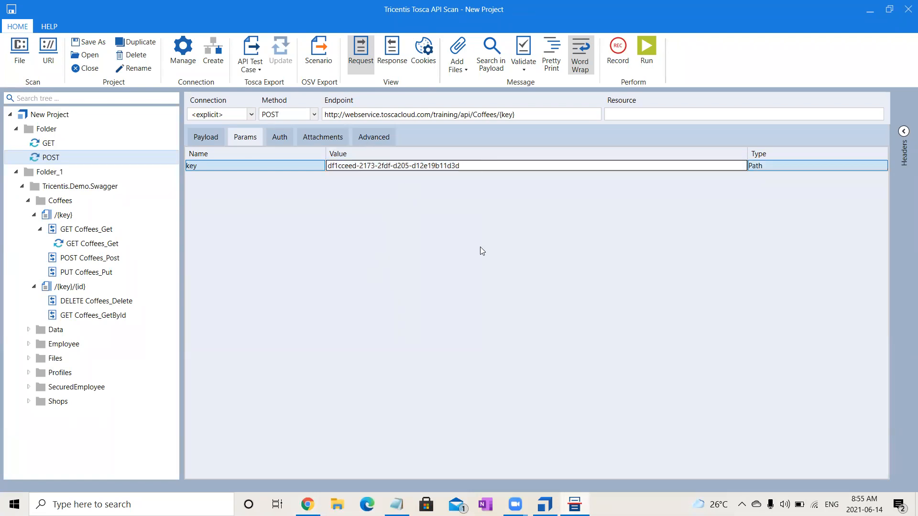
pyautogui.click(199, 133)
pyautogui.click(242, 138)
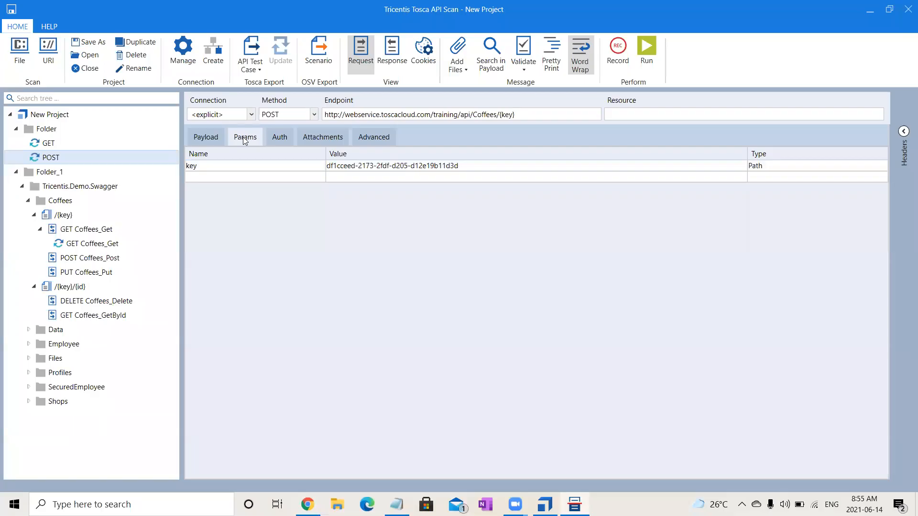
pyautogui.click(260, 177)
pyautogui.click(260, 179)
pyautogui.hotkey('ctrl', 'v')
pyautogui.moveTo(303, 177); pyautogui.dragTo(238, 178)
pyautogui.press('BackSpace')
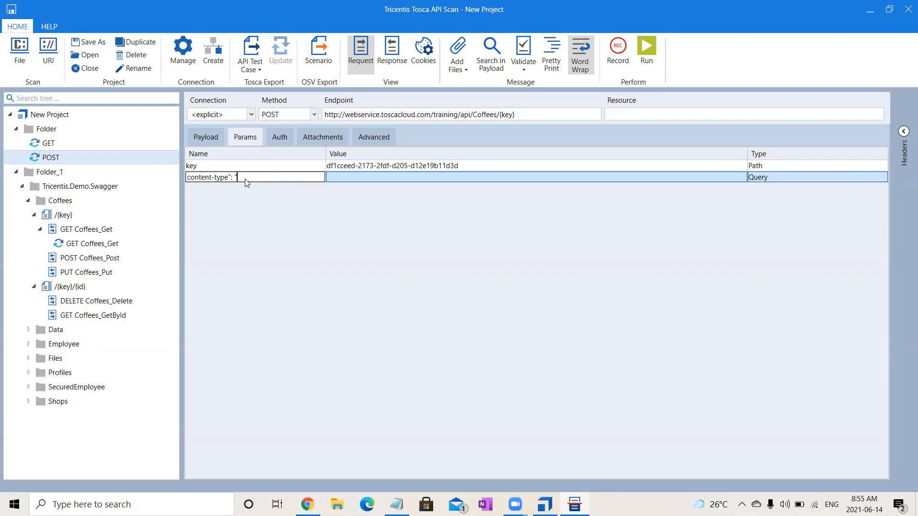
pyautogui.press('BackSpace')
pyautogui.press('BackSpace')
pyautogui.press('BackSpace')
# Set the content-type parameter's value to application/json.
pyautogui.click(347, 177)
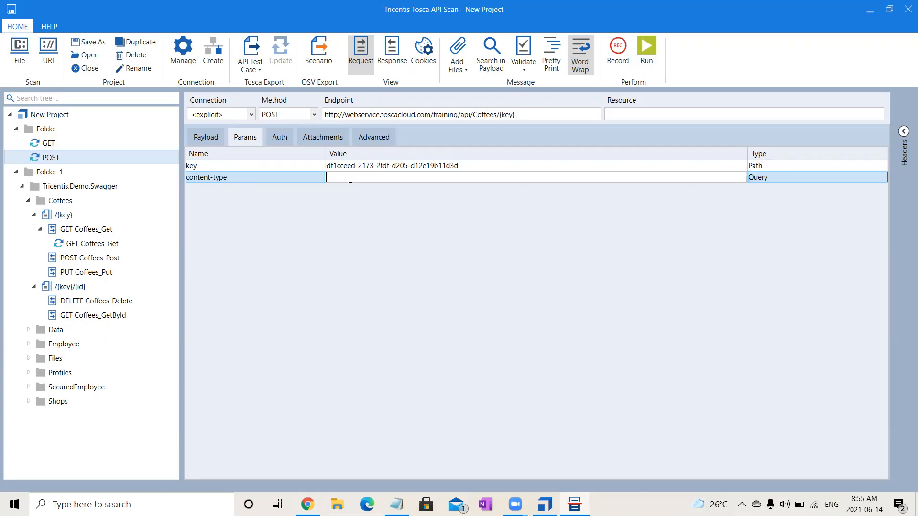
pyautogui.hotkey('ctrl', 'v')
pyautogui.click(211, 141)
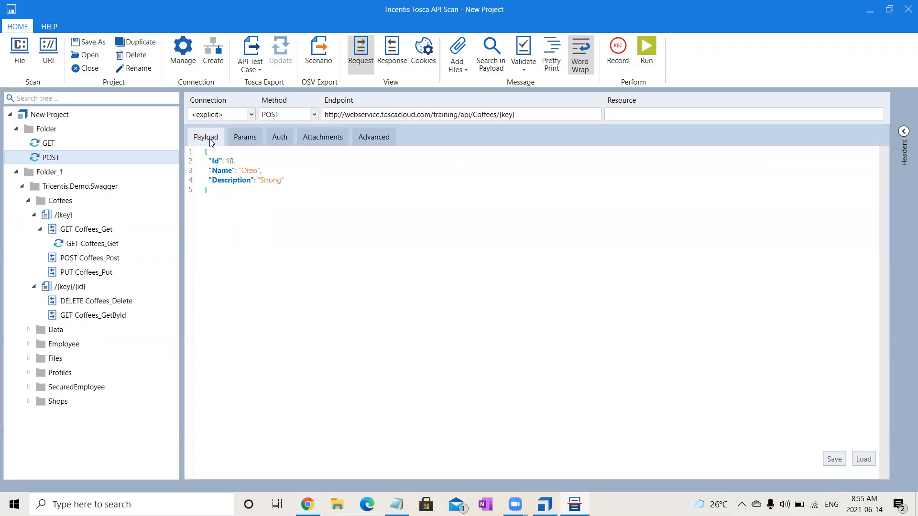
pyautogui.click(240, 138)
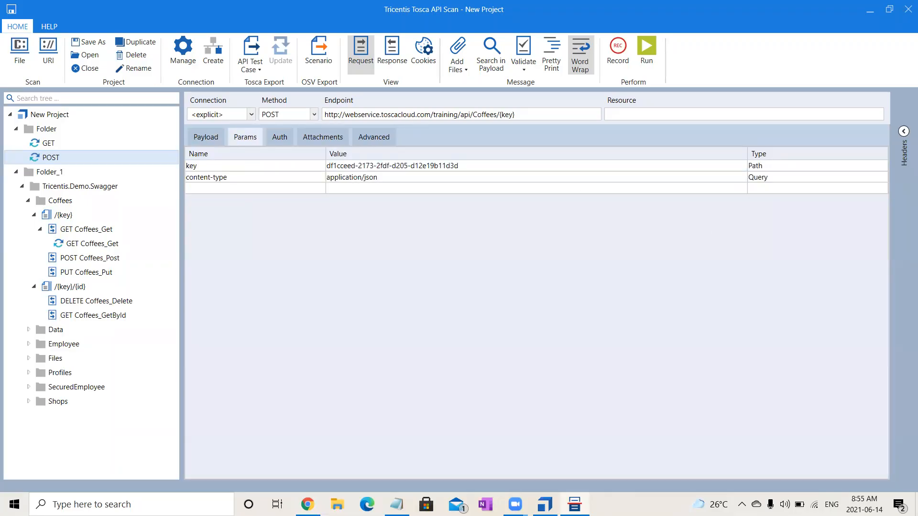
# Set the content-type parameter's type to Header and run the POST message.
pyautogui.moveTo(545, 506)
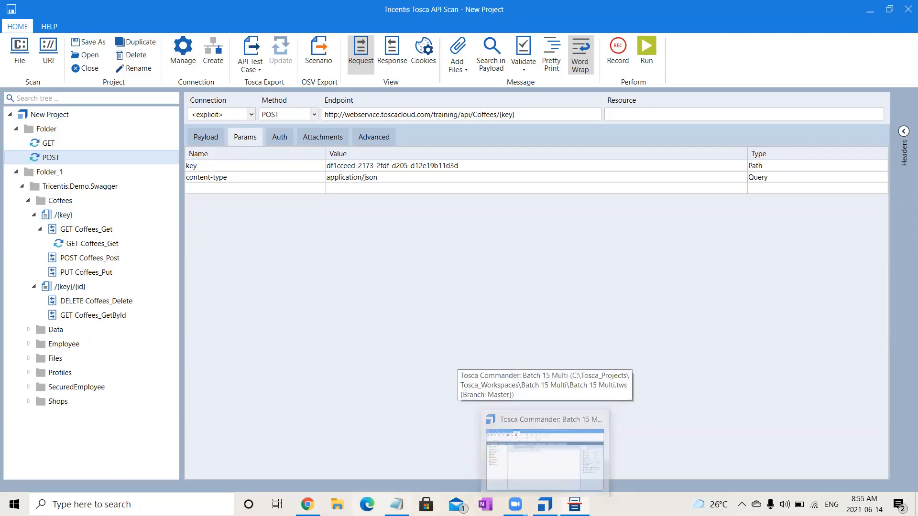
pyautogui.click(308, 449)
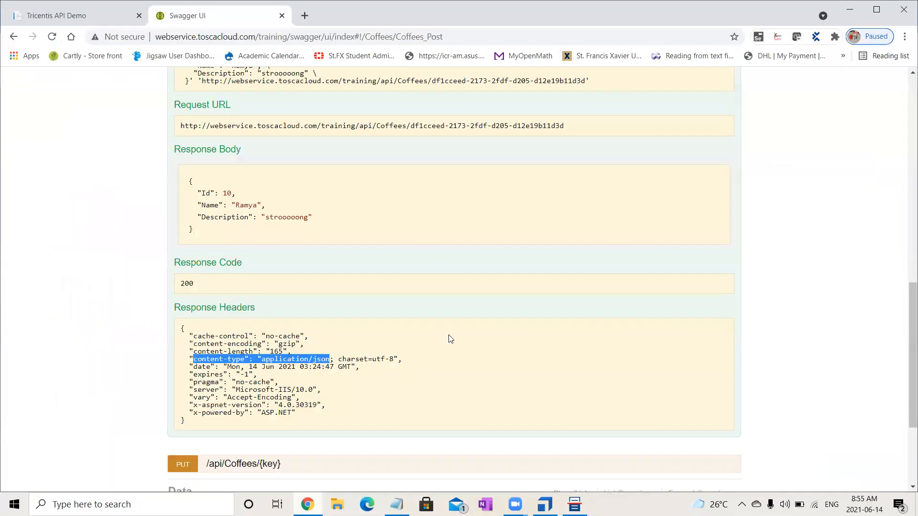
pyautogui.scroll(7, 905, 276)
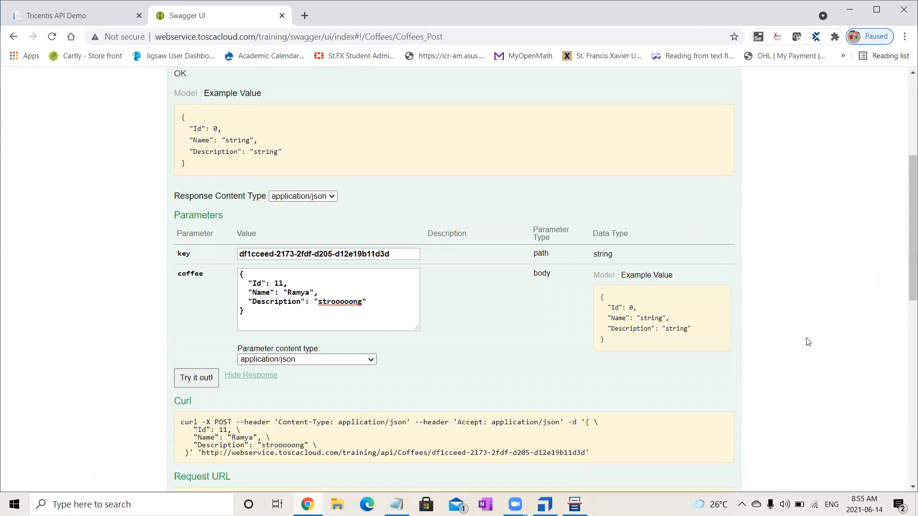
pyautogui.click(574, 505)
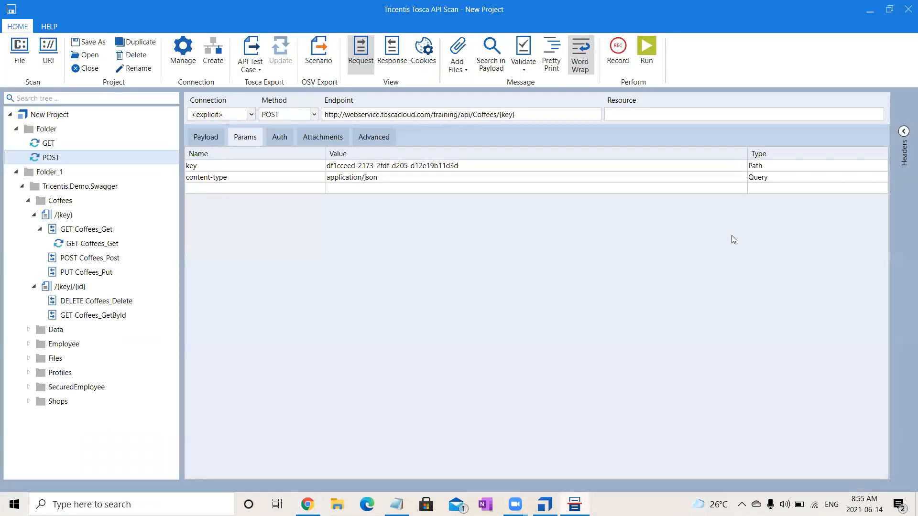
pyautogui.click(779, 179)
pyautogui.press('Down')
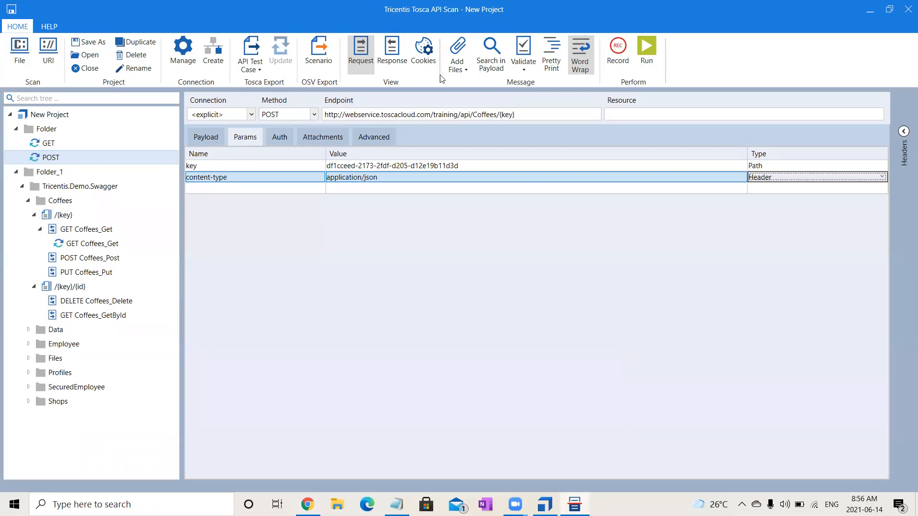
pyautogui.click(638, 60)
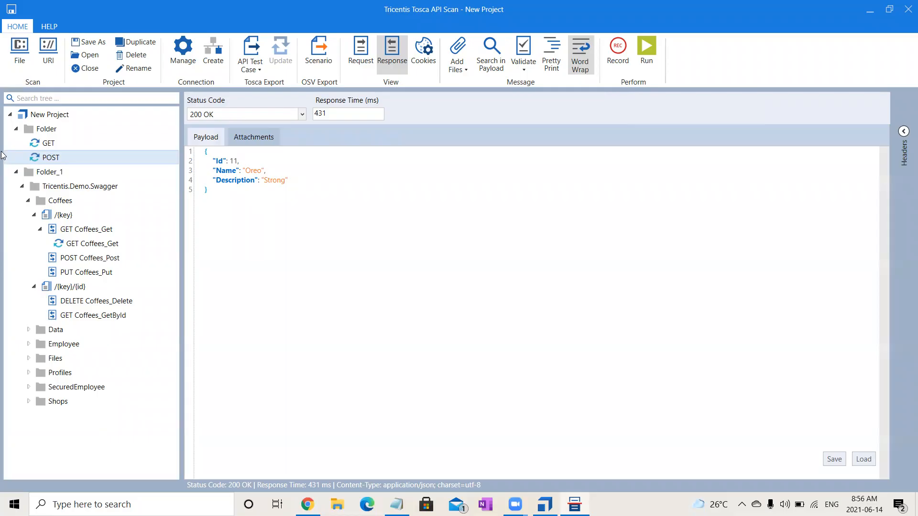
# Rerun the GET message in Folder and examine the last two coffee entries, Id 10 and 11, in the response payload.
pyautogui.click(65, 143)
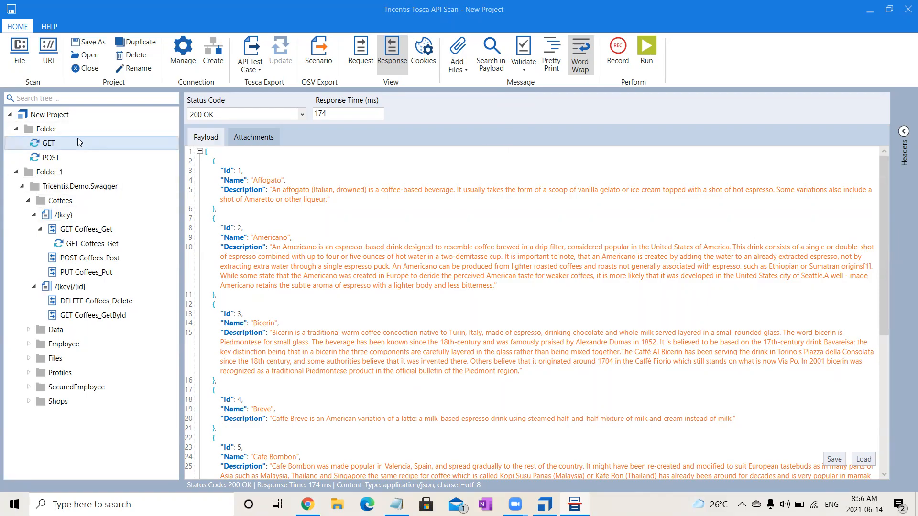
pyautogui.click(651, 51)
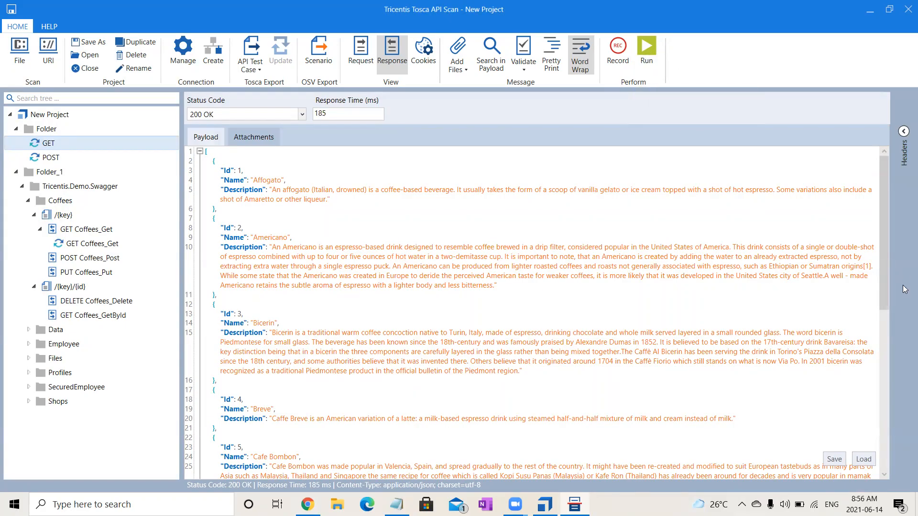
pyautogui.moveTo(886, 297); pyautogui.dragTo(905, 493)
pyautogui.moveTo(219, 439); pyautogui.dragTo(292, 465)
pyautogui.click(365, 441)
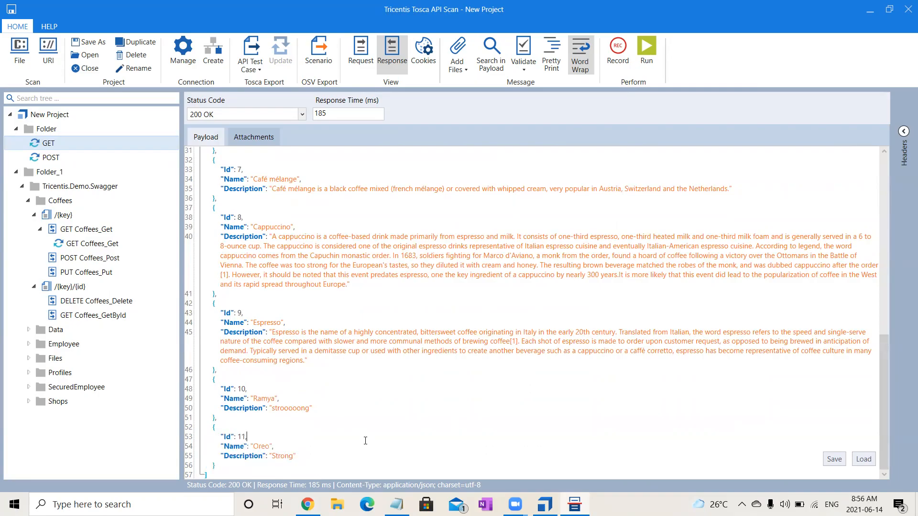
pyautogui.moveTo(204, 427); pyautogui.dragTo(209, 474)
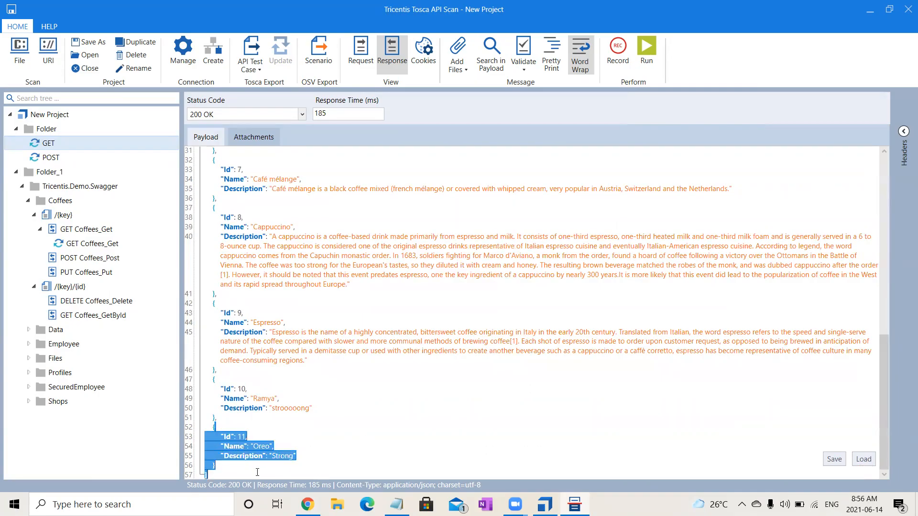
pyautogui.moveTo(319, 414); pyautogui.dragTo(206, 386)
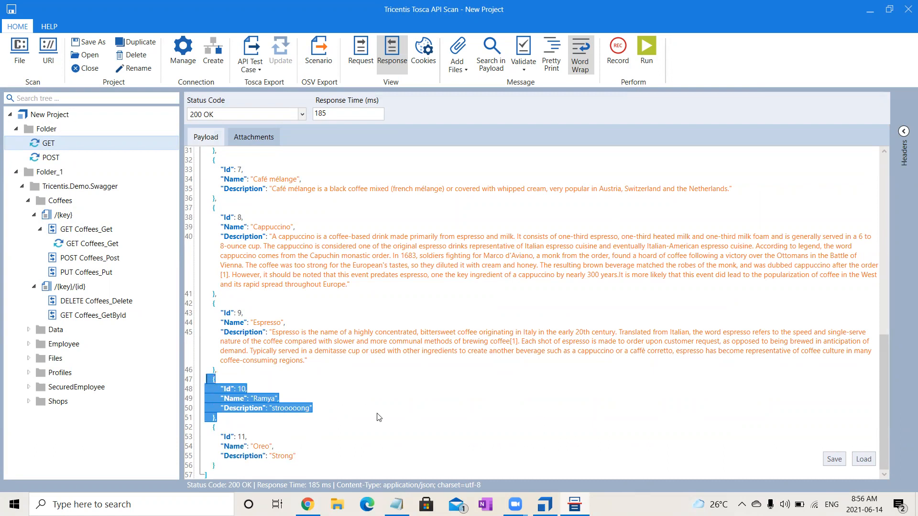
pyautogui.click(378, 413)
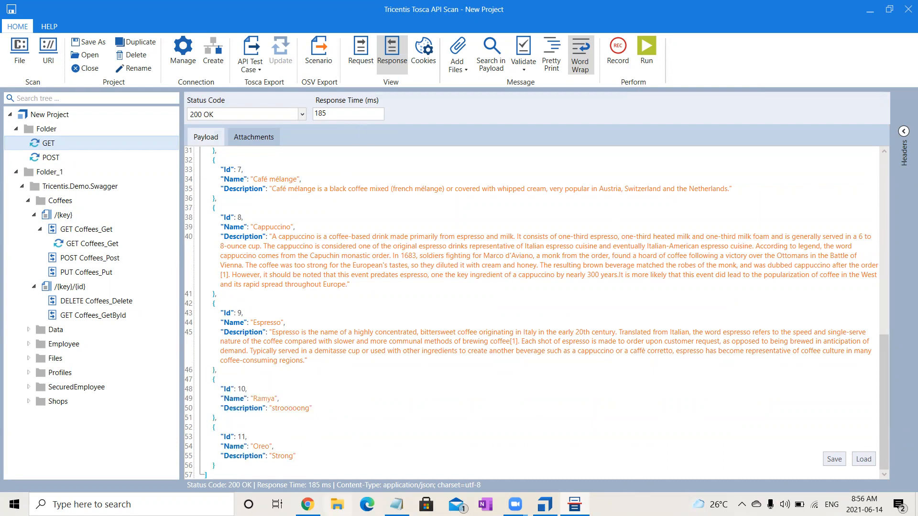
# Create a blank message in Folder and name it PUT.
pyautogui.click(46, 130)
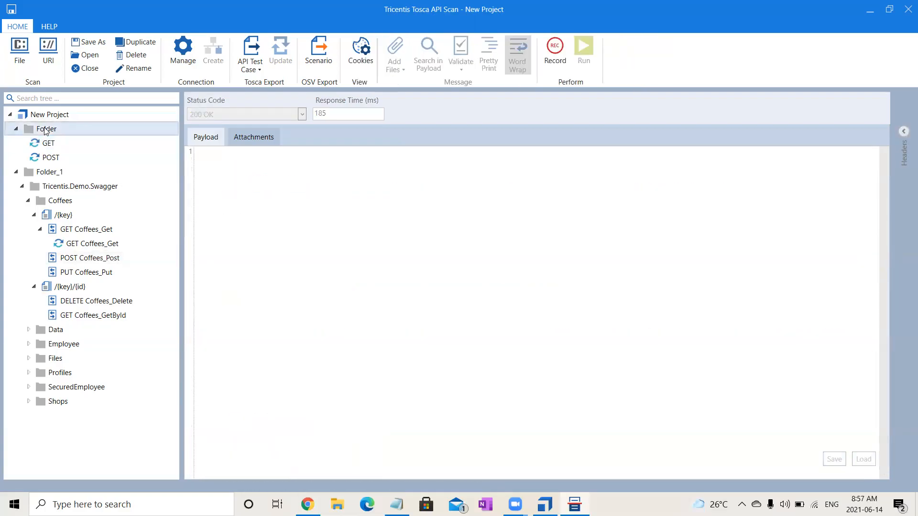
pyautogui.rightClick(46, 131)
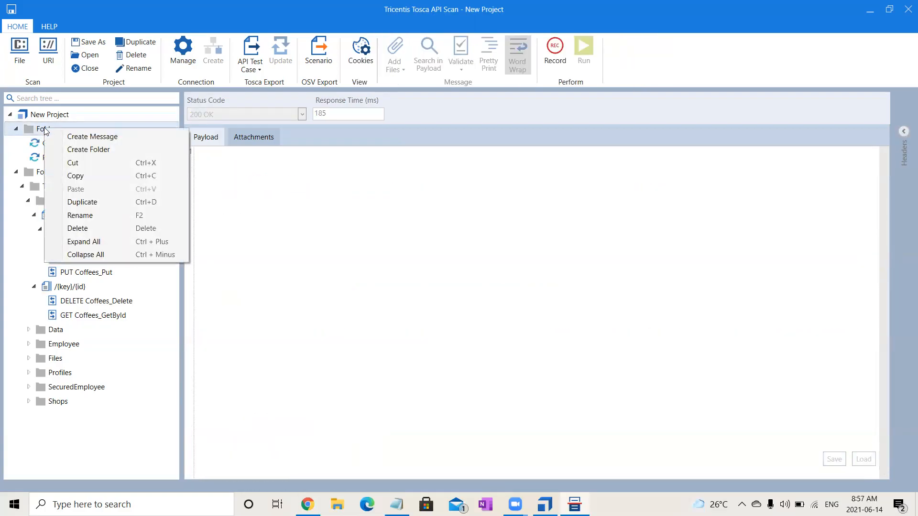
pyautogui.click(68, 137)
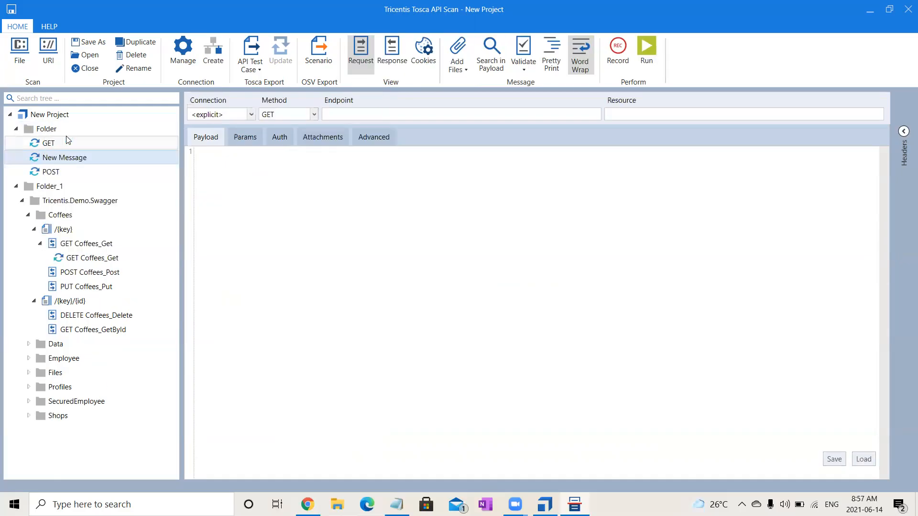
pyautogui.click(94, 153)
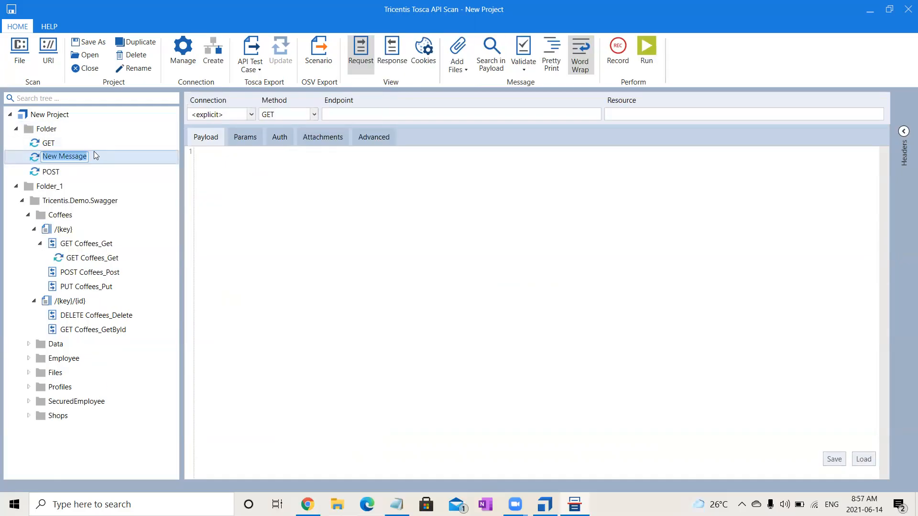
pyautogui.write('POST')
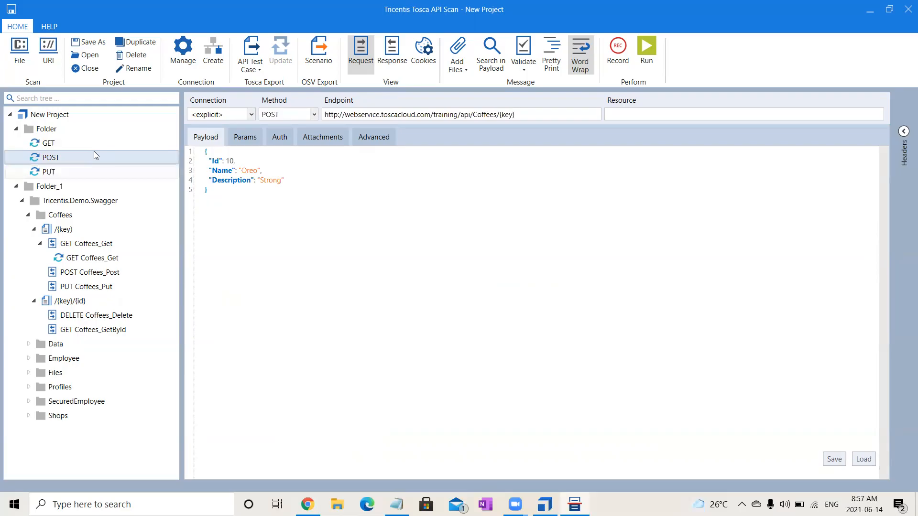
pyautogui.click(77, 170)
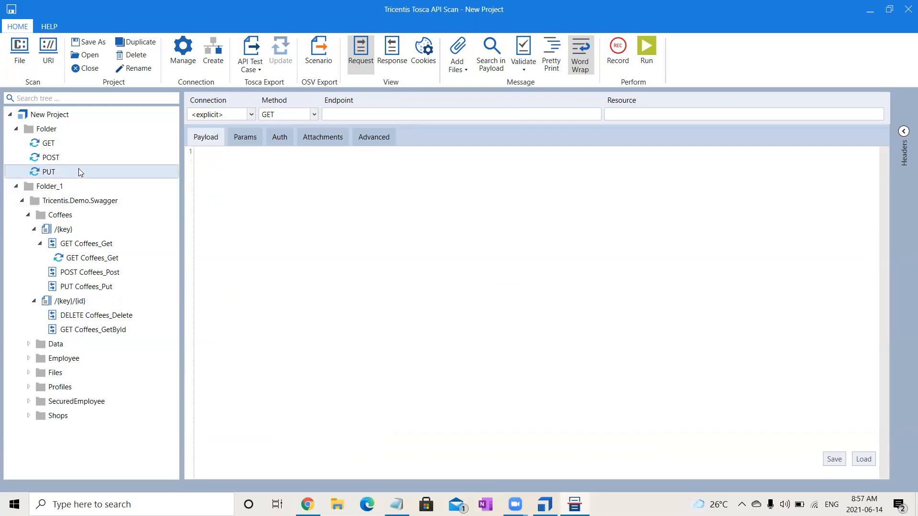
# Copy the POST message into Folder and enter PUT as the copy's name.
pyautogui.click(53, 158)
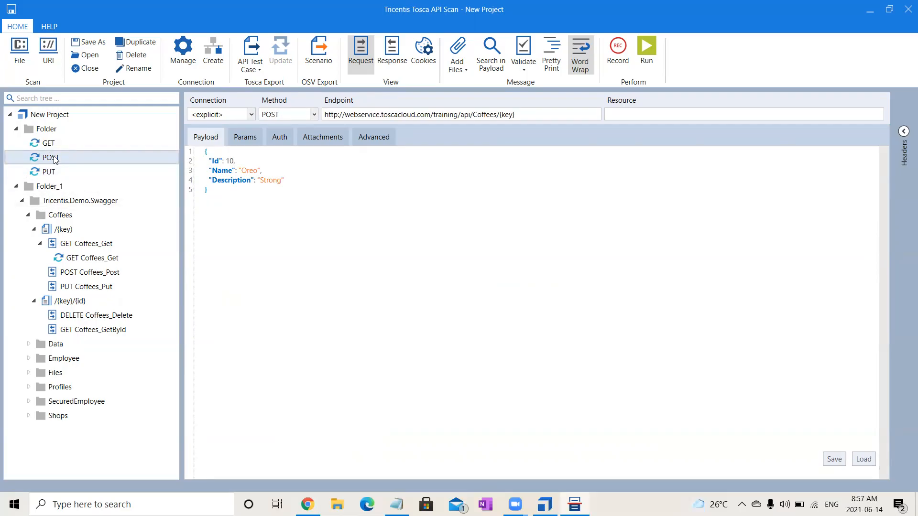
pyautogui.click(48, 131)
pyautogui.hotkey('ctrl', 'v')
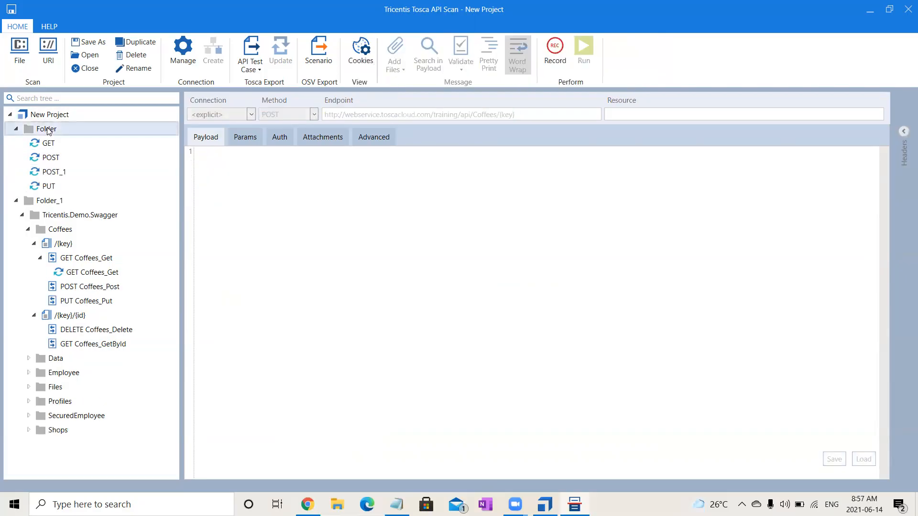
pyautogui.click(60, 173)
pyautogui.click(61, 173)
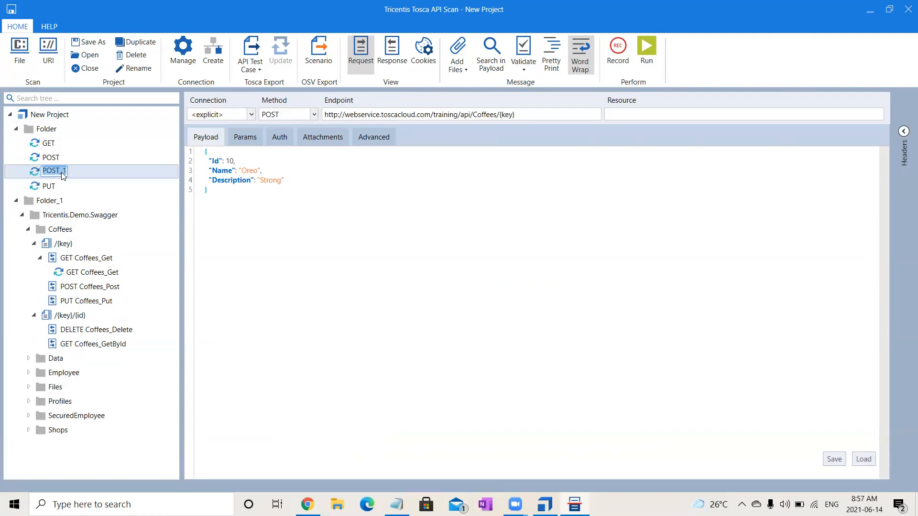
pyautogui.write('PUT')
pyautogui.press('Return')
# Delete the empty PUT message and rename the copied message to PUT.
pyautogui.click(65, 187)
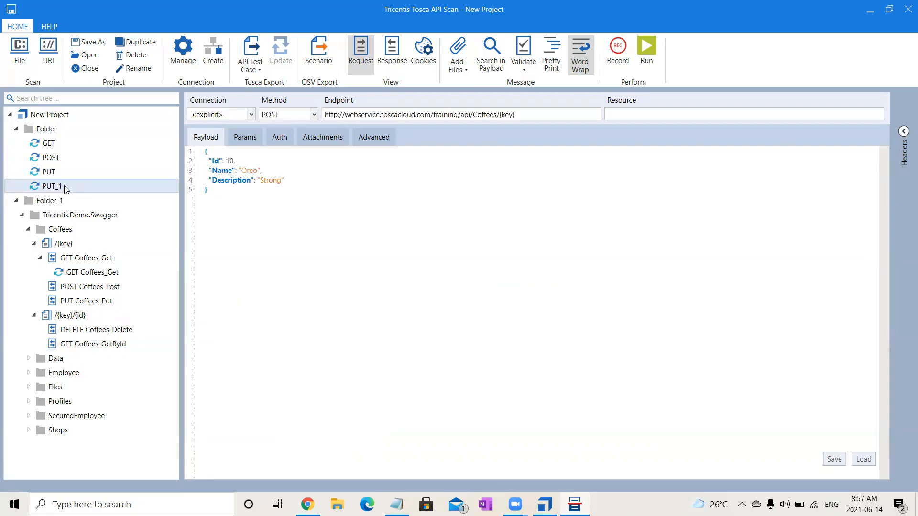
pyautogui.click(57, 174)
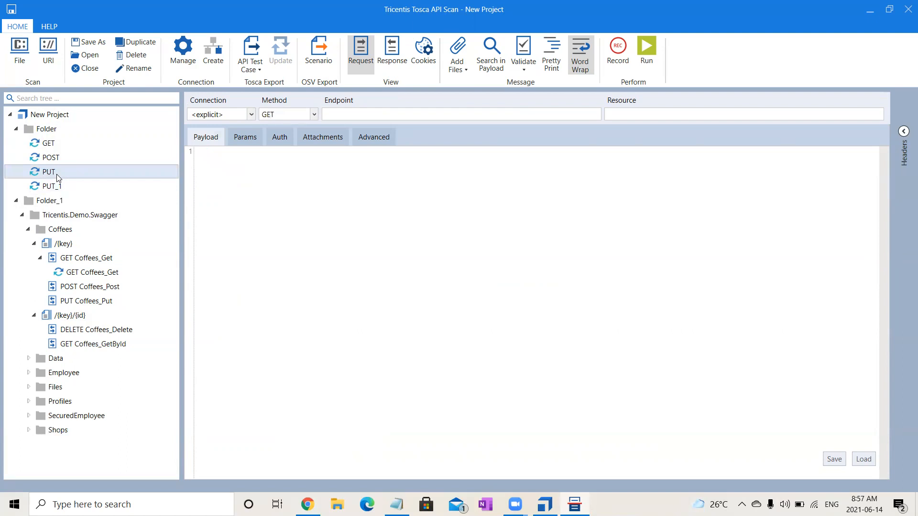
pyautogui.press('Delete')
pyautogui.click(57, 176)
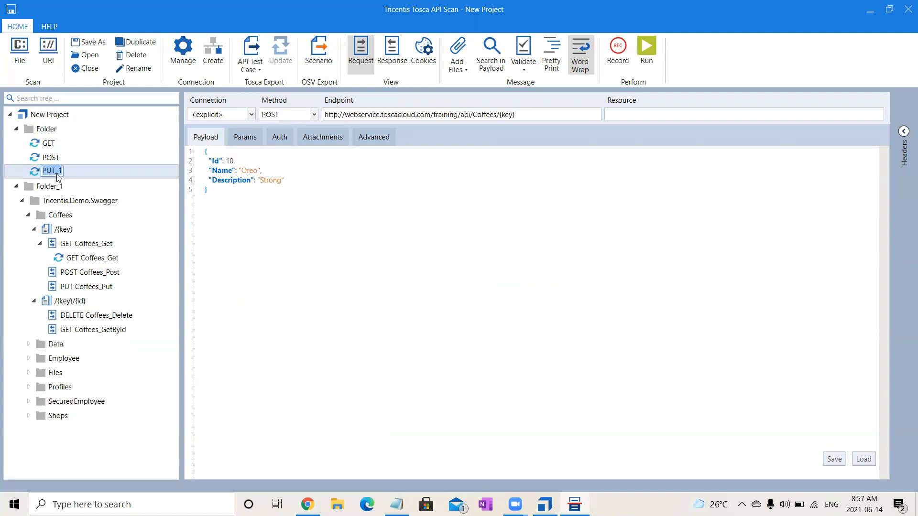
pyautogui.press('Right')
pyautogui.press('BackSpace')
pyautogui.press('BackSpace')
pyautogui.click(371, 312)
# Change the copied message's method to PUT and review its key and content-type parameters.
pyautogui.click(311, 116)
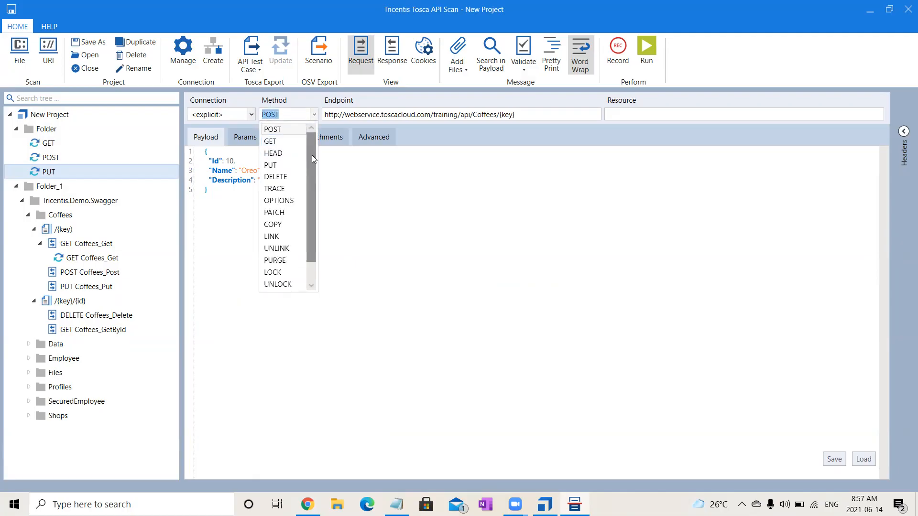
pyautogui.click(286, 166)
pyautogui.click(357, 240)
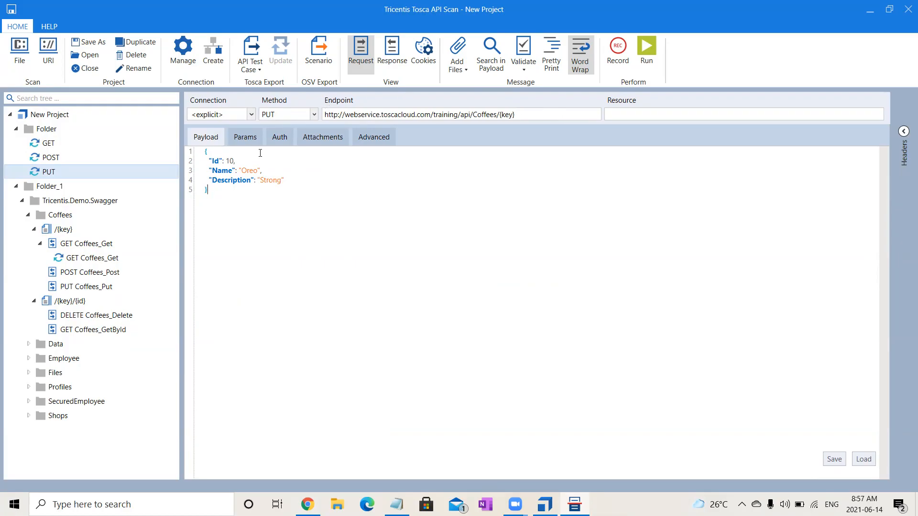
pyautogui.click(245, 138)
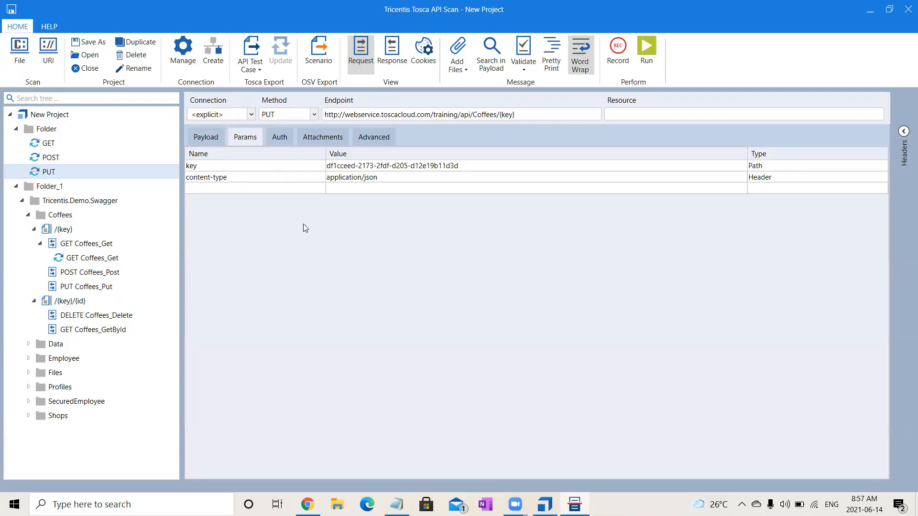
# In the PUT payload, set Id to 11 and Description to "Strong & Strongggg", run the message, and check the response status code.
pyautogui.click(204, 138)
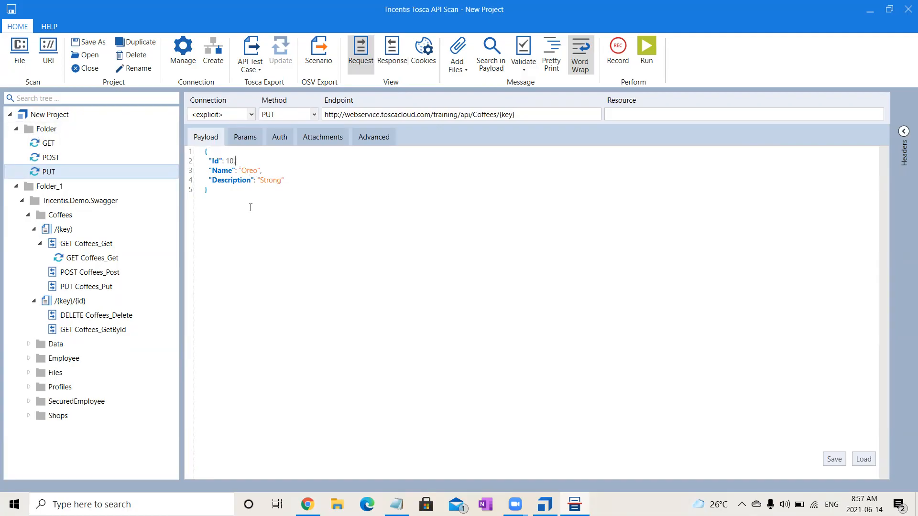
pyautogui.press('BackSpace')
pyautogui.write('1')
pyautogui.write(' &')
pyautogui.write(' Strongg')
pyautogui.write('gg')
pyautogui.click(647, 51)
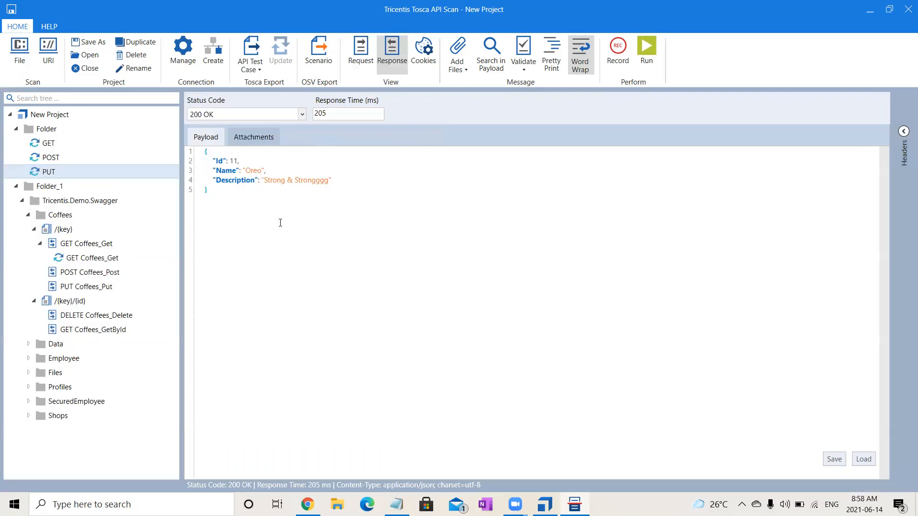
pyautogui.moveTo(190, 115); pyautogui.dragTo(210, 117)
# Rerun the GET message and check the updated description of the Oreo entry in the response payload.
pyautogui.click(56, 145)
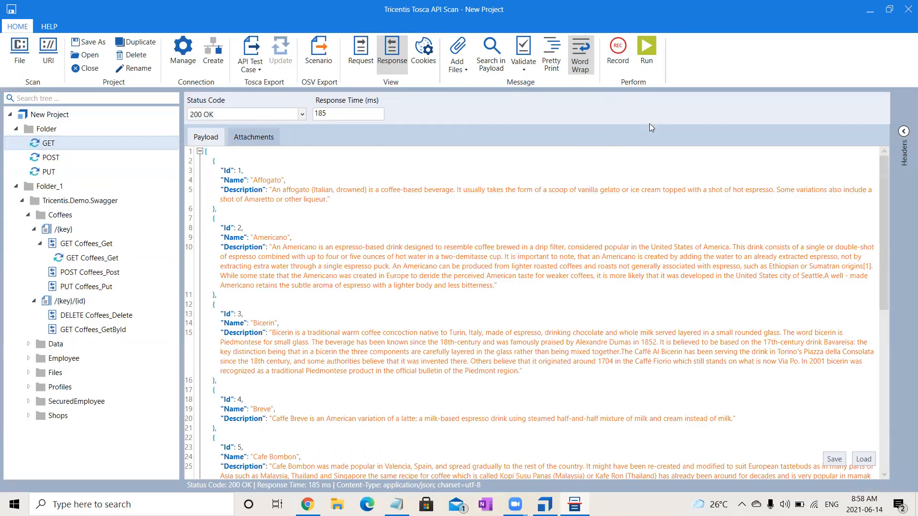
pyautogui.click(643, 59)
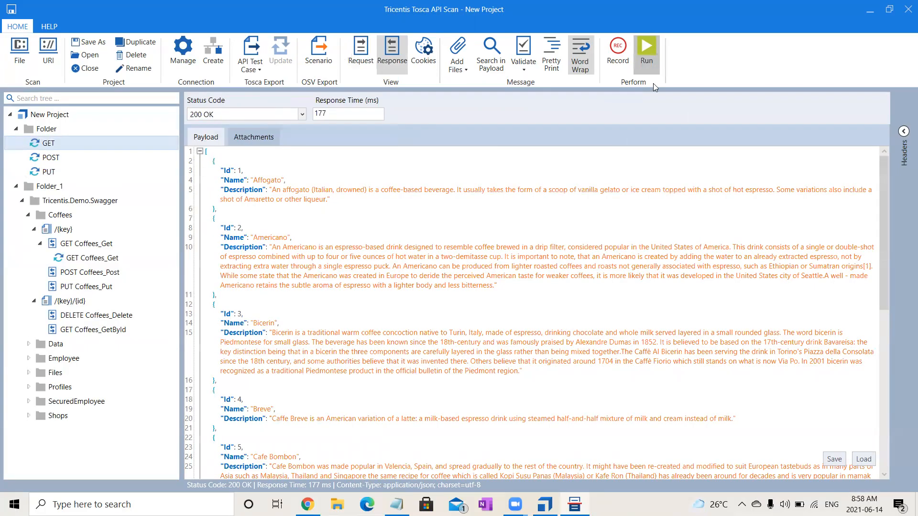
pyautogui.moveTo(887, 287); pyautogui.dragTo(902, 483)
pyautogui.moveTo(884, 326); pyautogui.dragTo(883, 403)
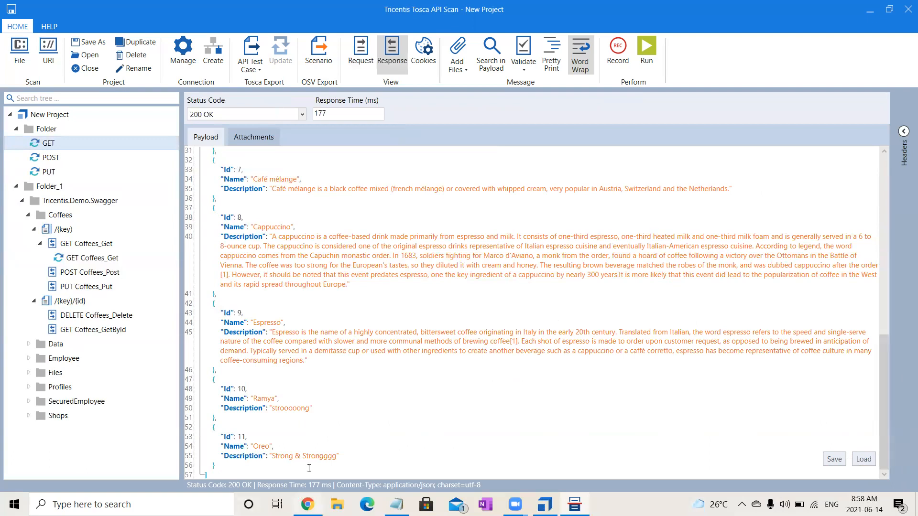
pyautogui.moveTo(244, 443); pyautogui.dragTo(340, 457)
pyautogui.click(383, 456)
# Generate a message from the DELETE Coffees_Delete operation under /{key}/{id} and open it.
pyautogui.click(73, 317)
pyautogui.click(102, 330)
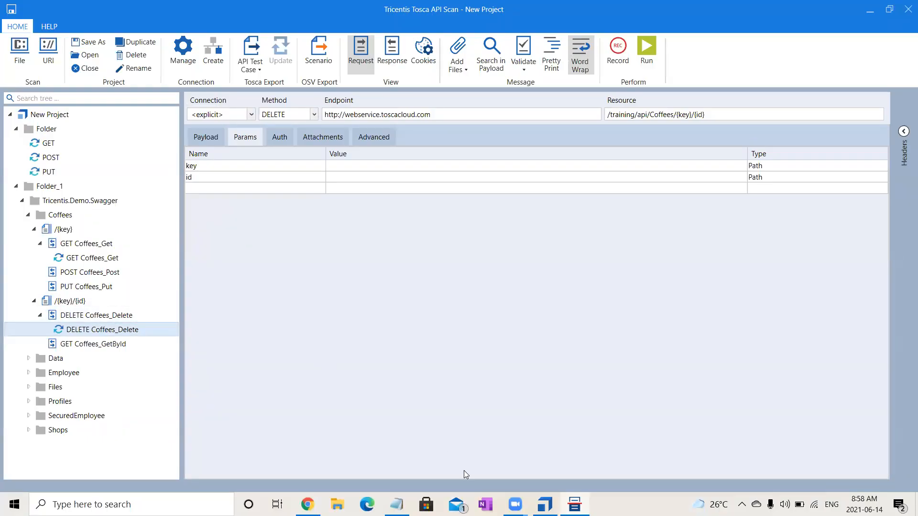
# Switch to Swagger in Chrome to review the Coffees DELETE operation's parameters, and return to Tosca API Scan to check the DELETE message's payload.
pyautogui.click(307, 505)
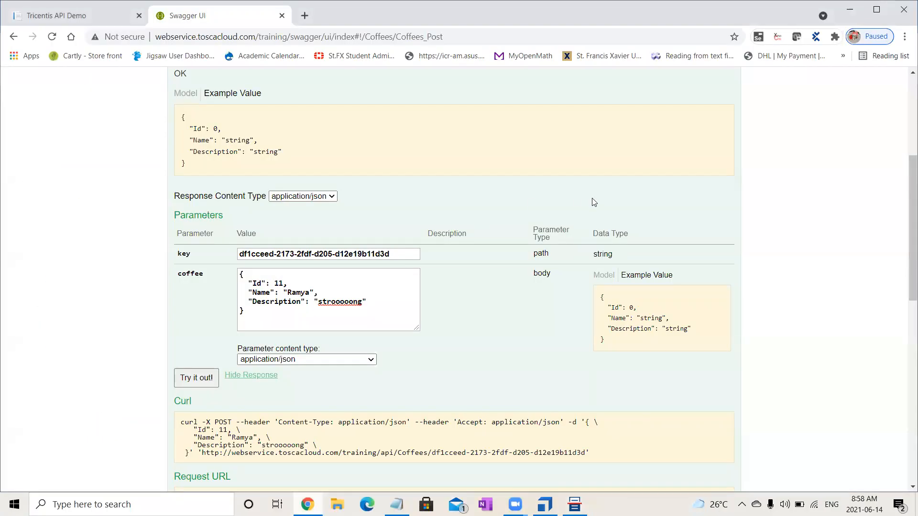
pyautogui.moveTo(904, 168); pyautogui.dragTo(905, 71)
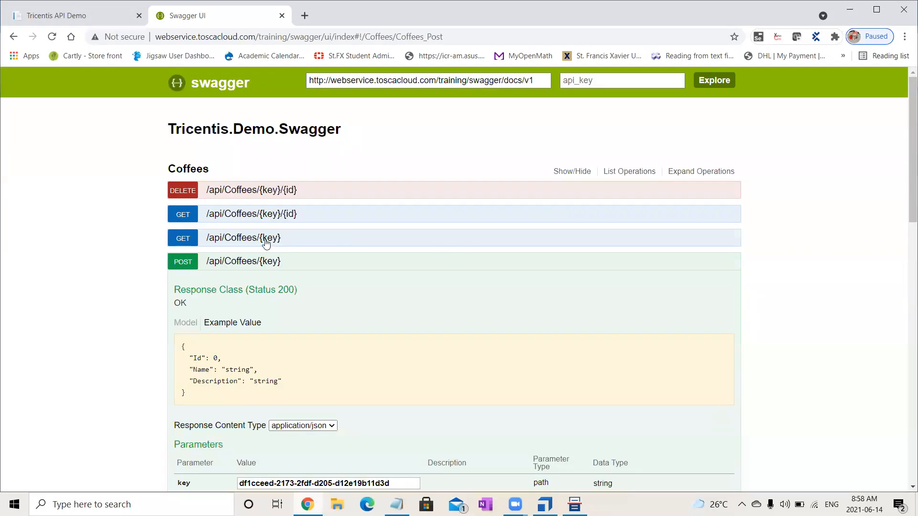
pyautogui.click(266, 261)
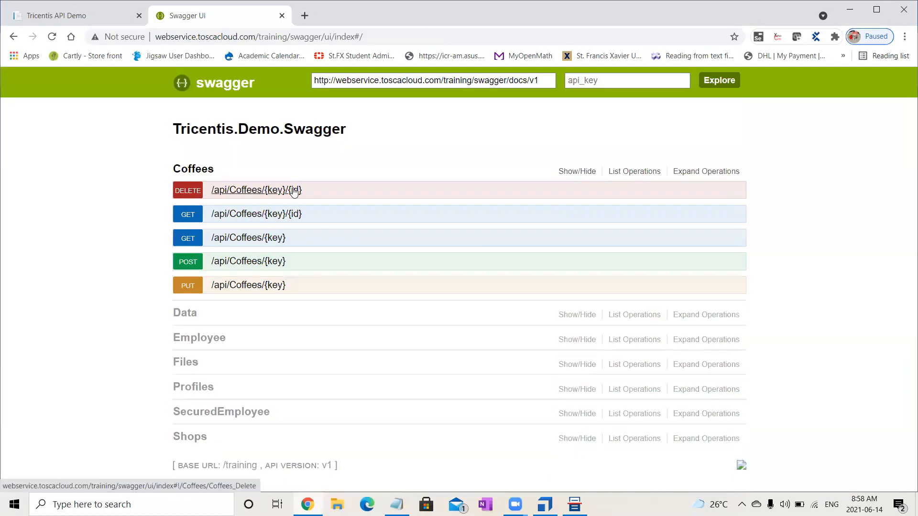
pyautogui.click(294, 190)
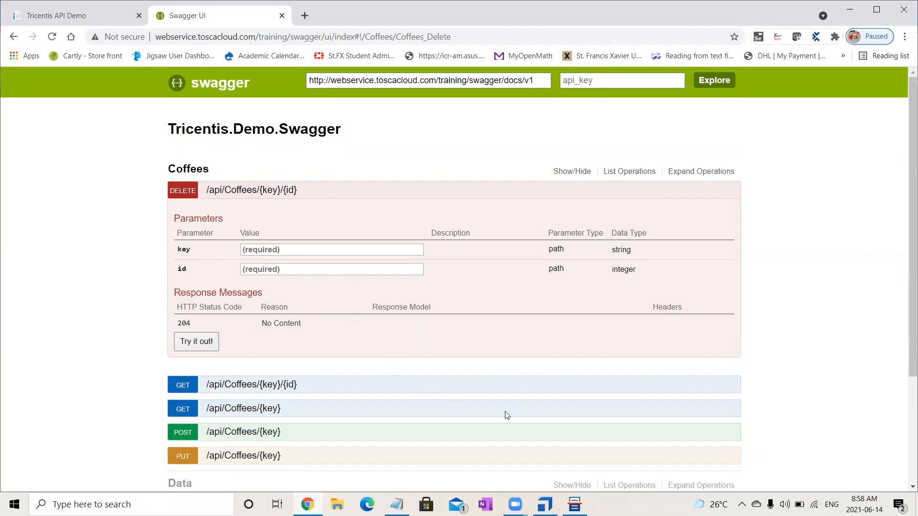
pyautogui.click(575, 504)
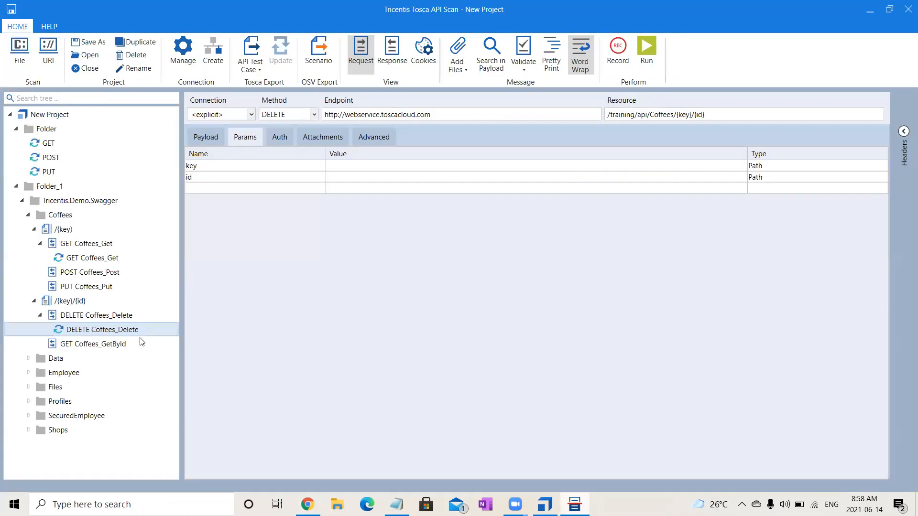
pyautogui.click(209, 138)
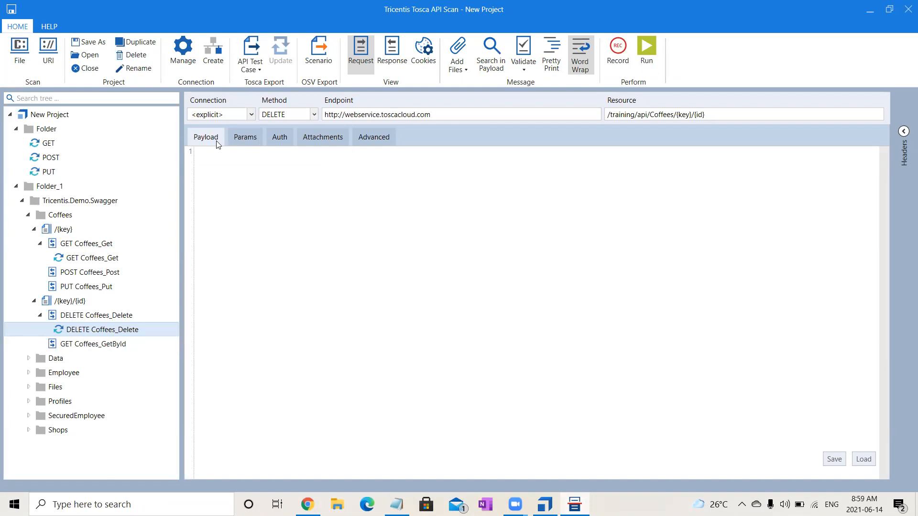
# Check the generated DELETE Coffees_Delete message's parameters, and create a message named DELETE in Folder.
pyautogui.click(234, 141)
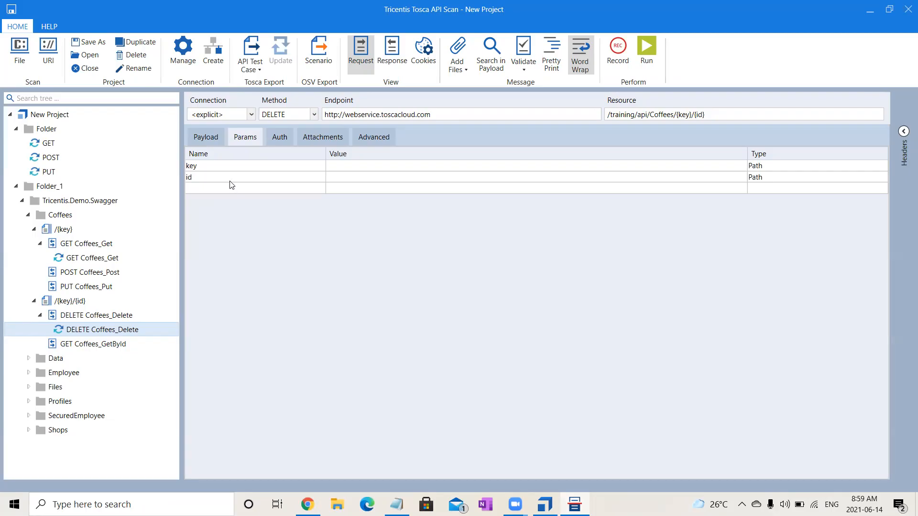
pyautogui.click(66, 132)
pyautogui.rightClick(66, 133)
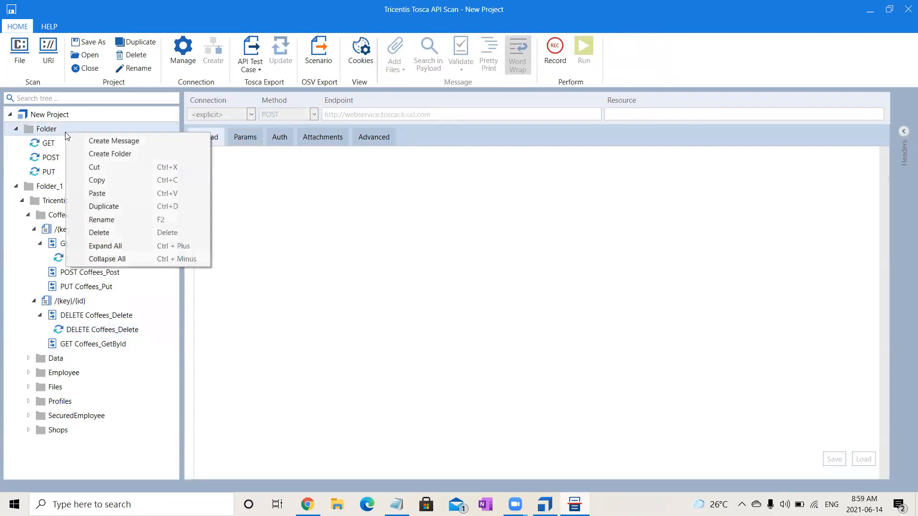
pyautogui.click(105, 140)
pyautogui.write('D')
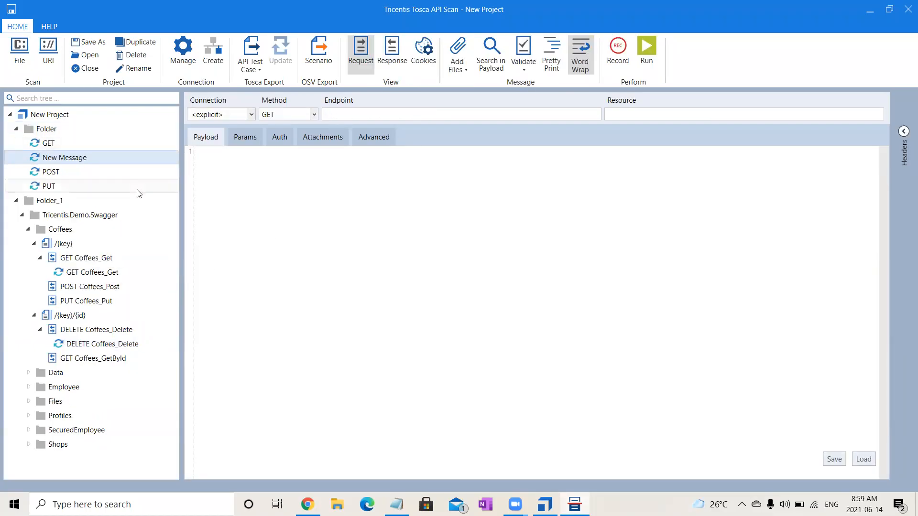
pyautogui.press('F2')
pyautogui.write('DeLETE')
pyautogui.press('Return')
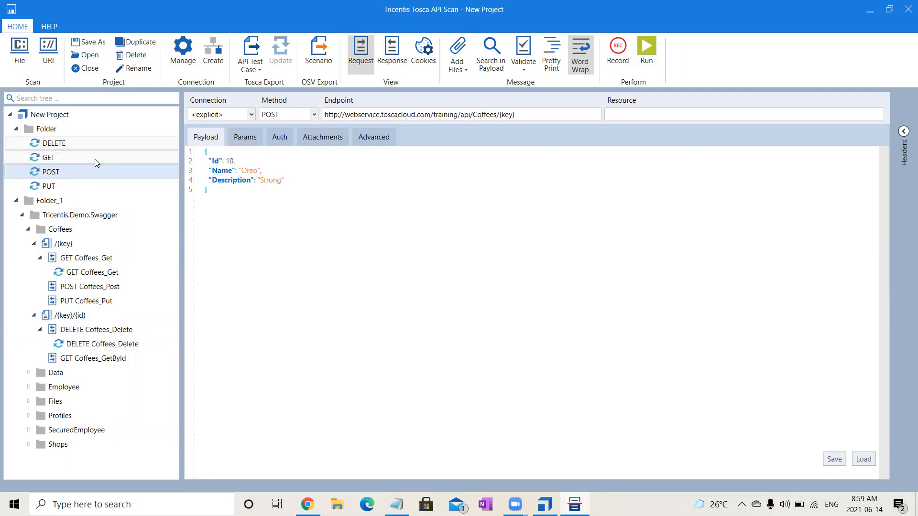
pyautogui.click(50, 142)
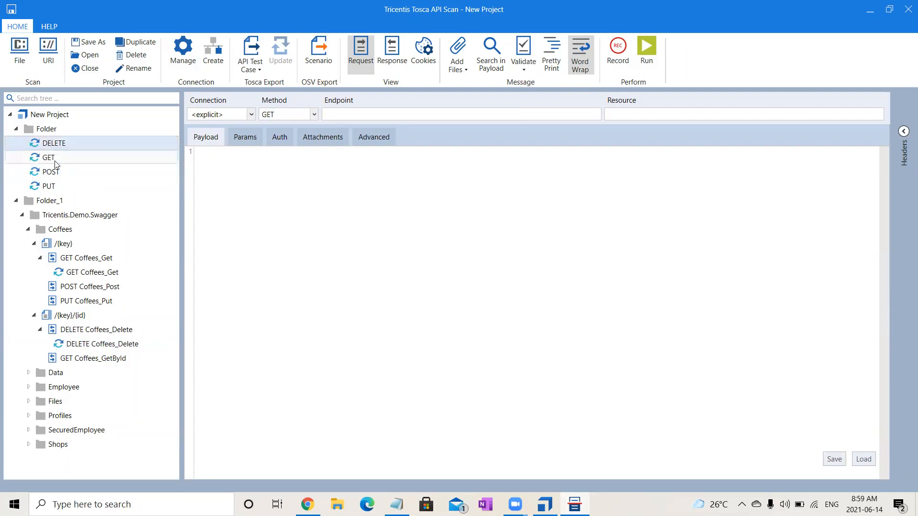
pyautogui.click(52, 159)
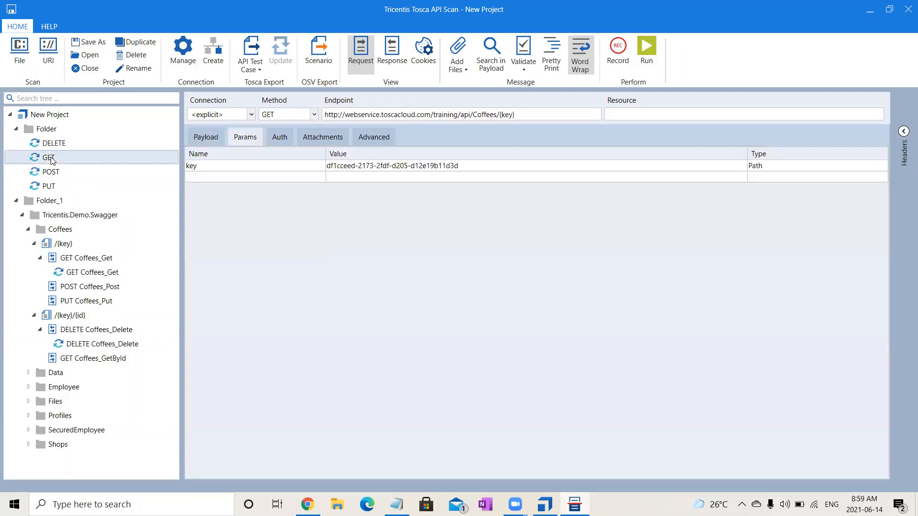
pyautogui.tripleClick(432, 113)
pyautogui.hotkey('ctrl', 'c')
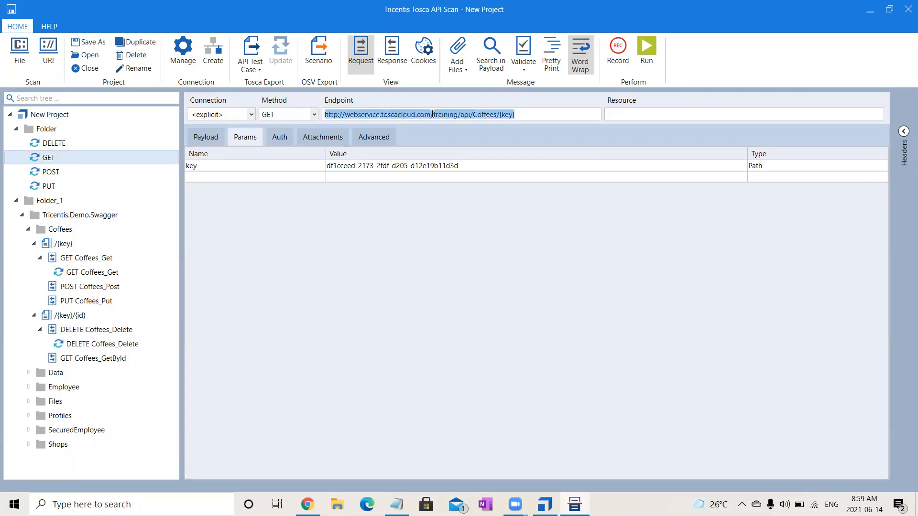
pyautogui.click(64, 143)
pyautogui.click(418, 115)
pyautogui.hotkey('ctrl', 'v')
pyautogui.write('/')
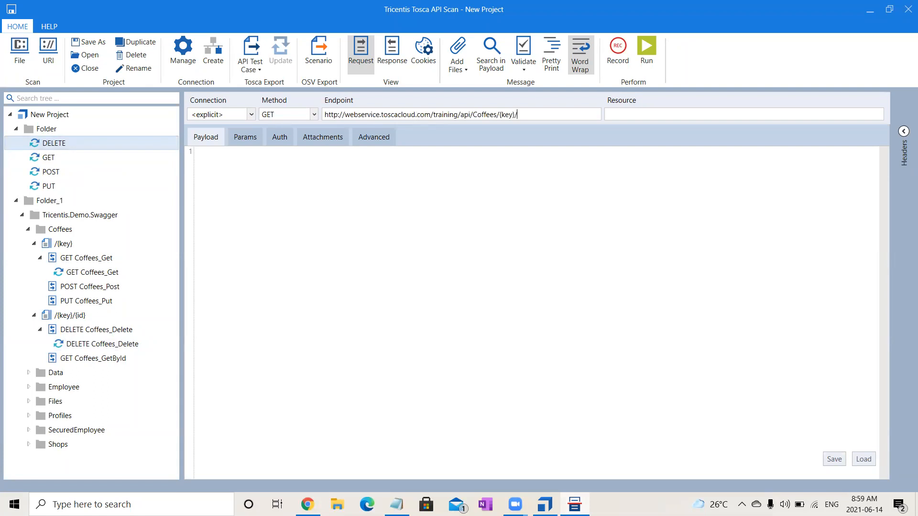
pyautogui.write('{id')
# Switch to Swagger in Chrome, try filling the Coffees DELETE key parameter with the copied text, and return to Tosca API Scan.
pyautogui.click(307, 504)
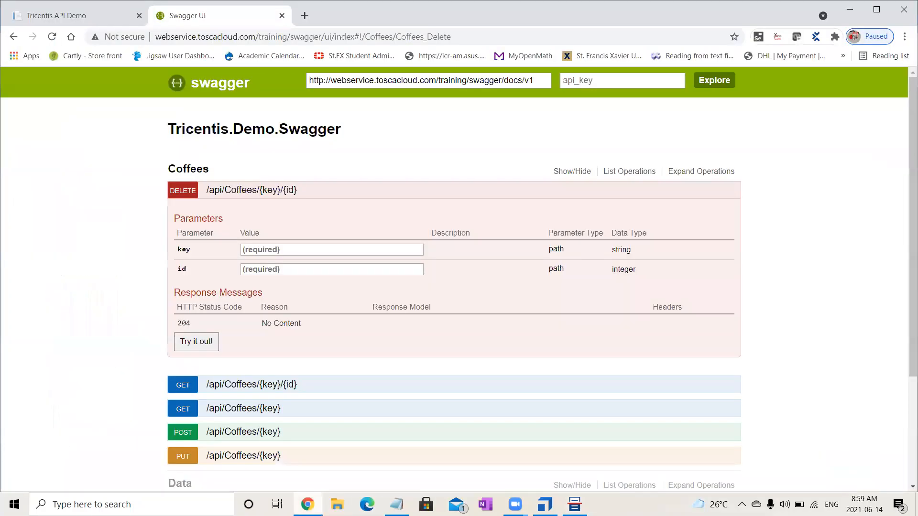
pyautogui.click(286, 254)
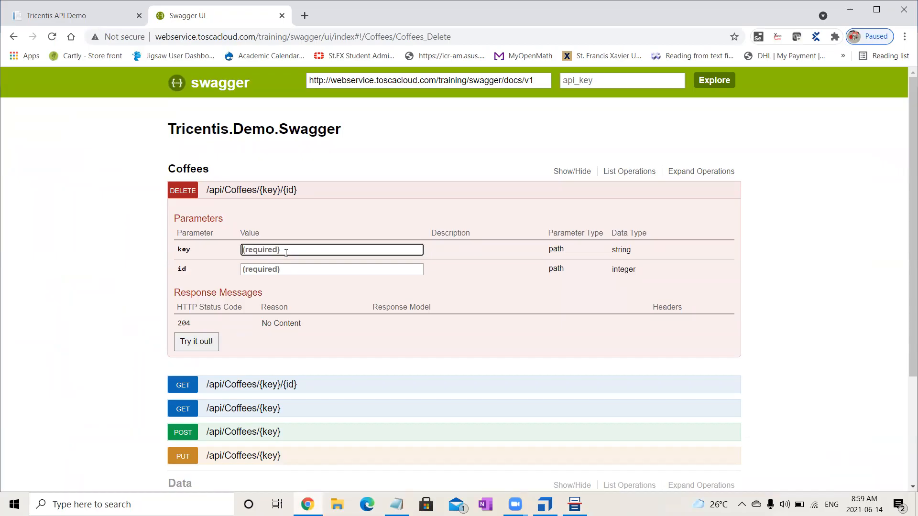
pyautogui.hotkey('ctrl', 'v')
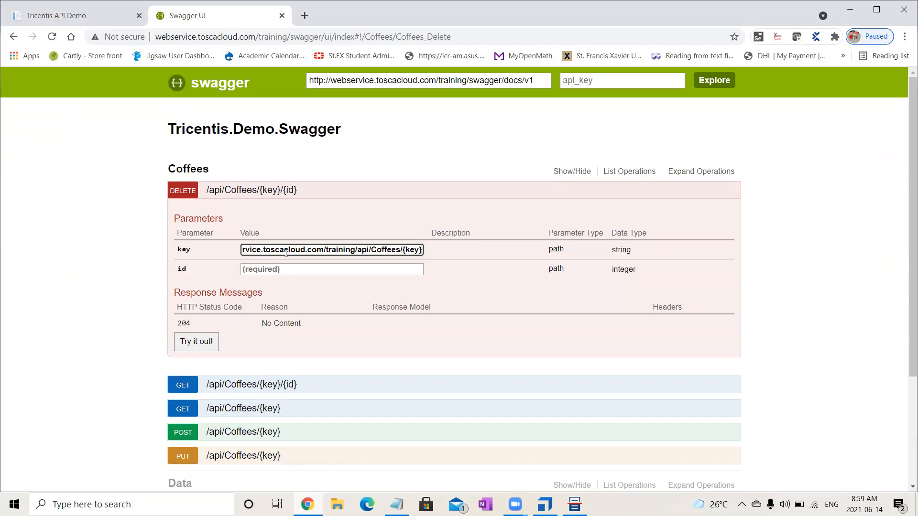
pyautogui.hotkey('ctrl', 'a')
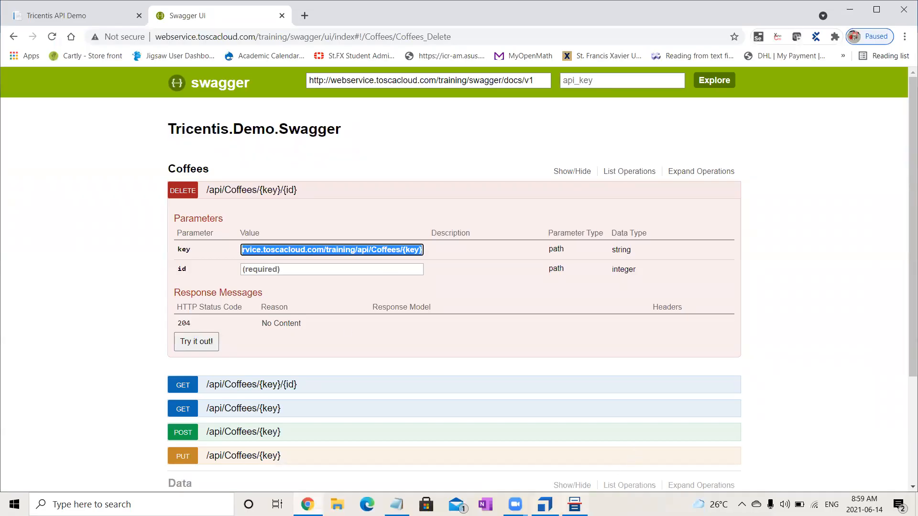
pyautogui.click(575, 504)
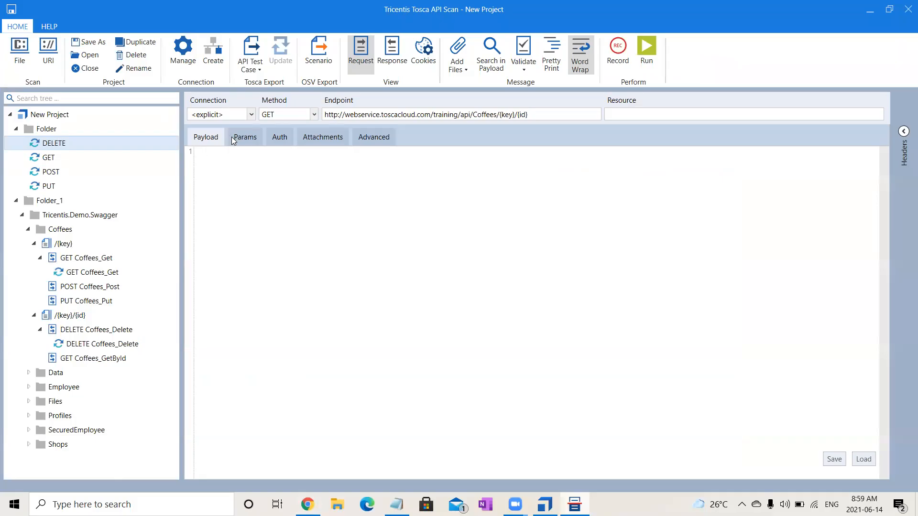
# Set the request method of the DELETE message in Folder to DELETE.
pyautogui.click(285, 115)
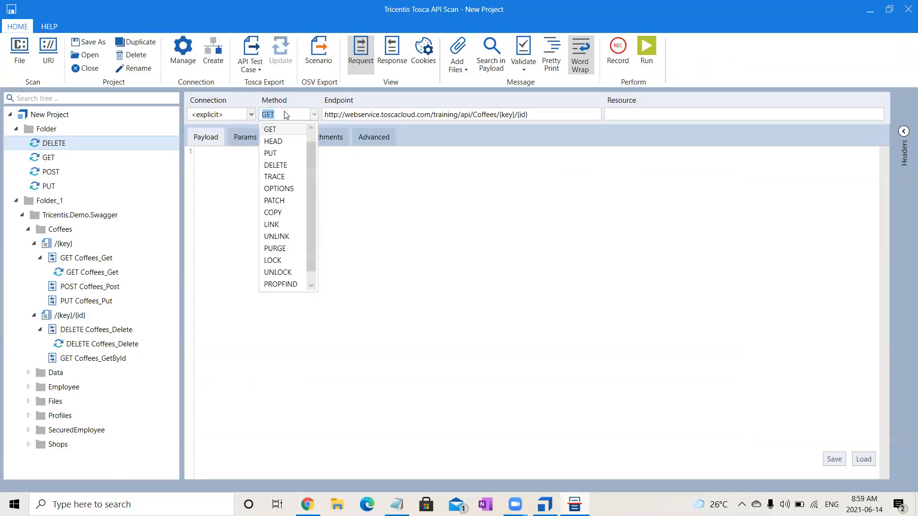
pyautogui.click(280, 165)
pyautogui.click(263, 197)
# Copy the key parameter's value from the GET message and return to the DELETE message's parameters.
pyautogui.click(243, 139)
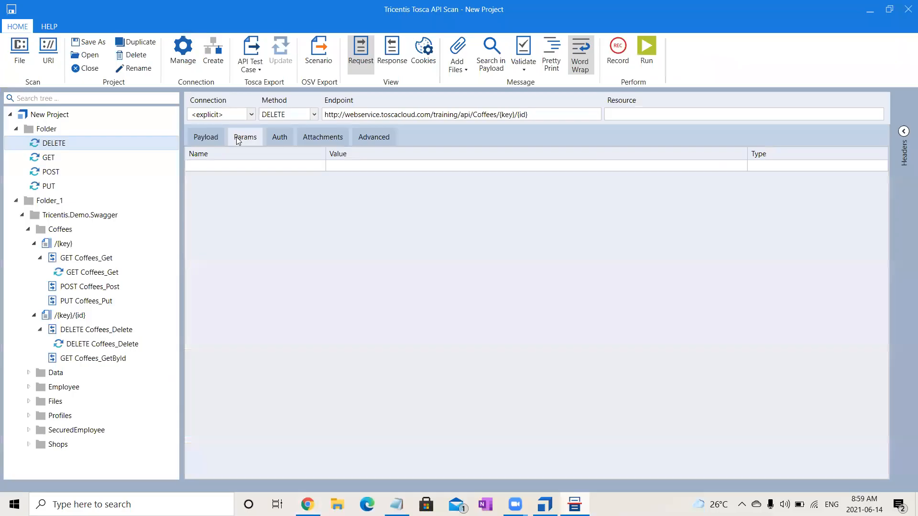
pyautogui.click(236, 167)
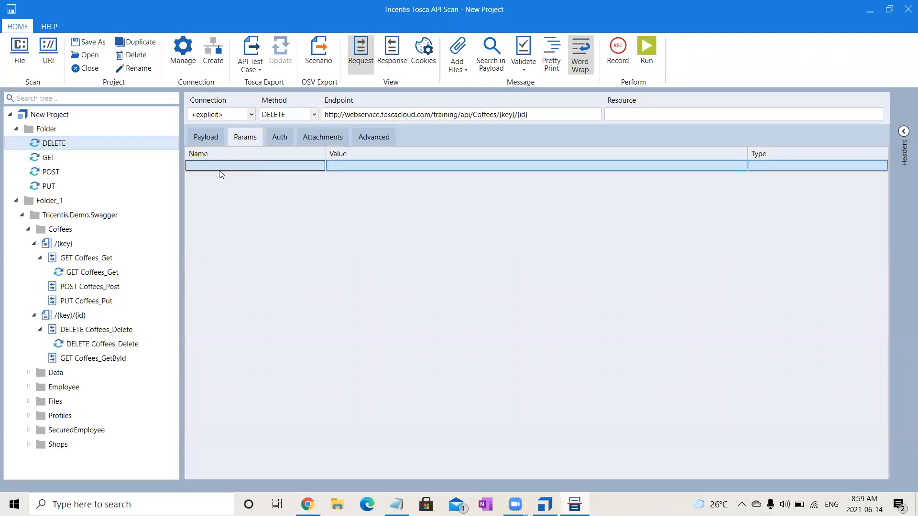
pyautogui.click(219, 167)
pyautogui.click(43, 159)
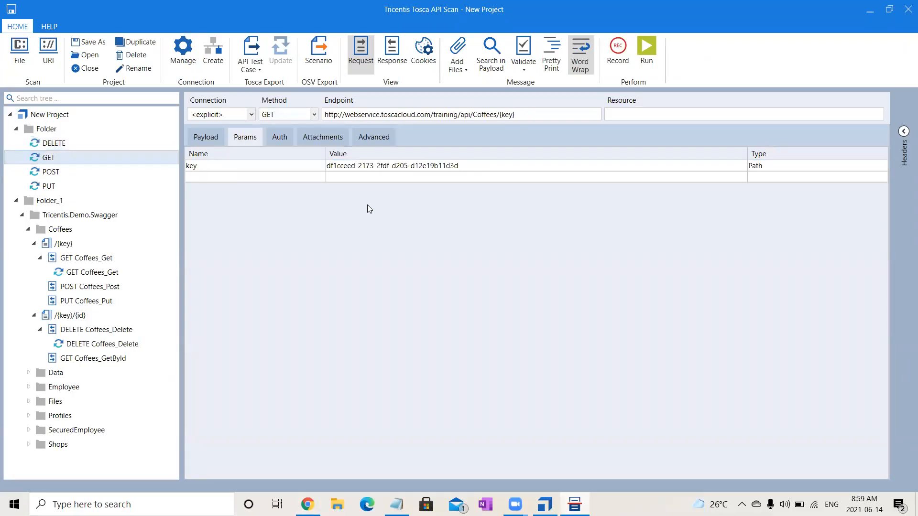
pyautogui.click(456, 165)
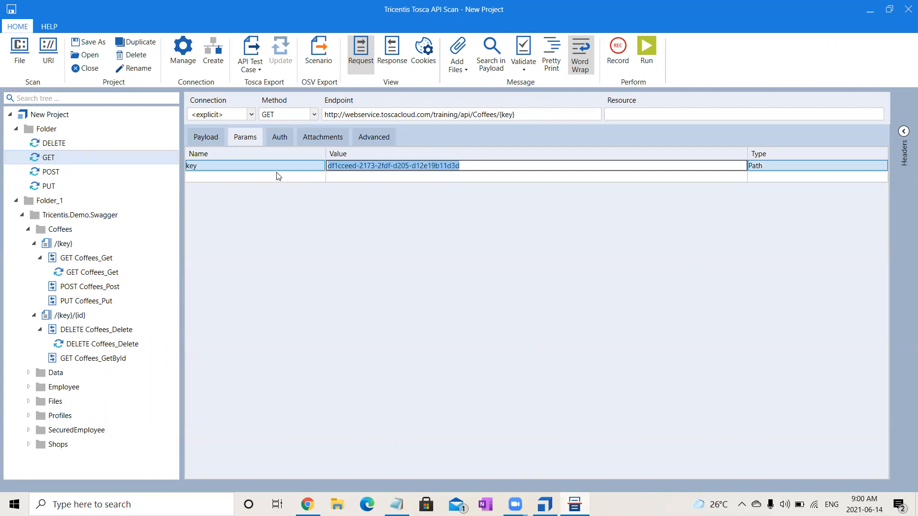
pyautogui.click(70, 146)
pyautogui.click(234, 141)
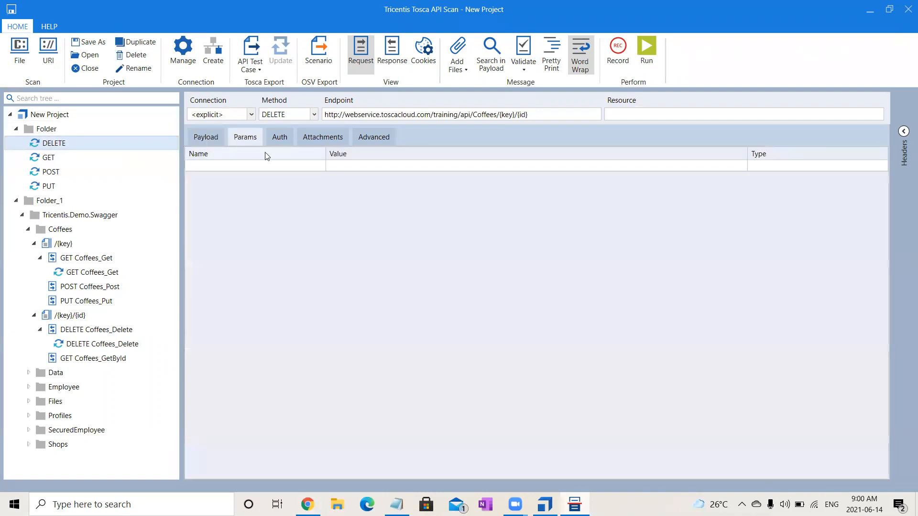
# Add a parameter named key to the DELETE message, paste the copied key value, and set its type to Path.
pyautogui.click(288, 166)
pyautogui.write('key')
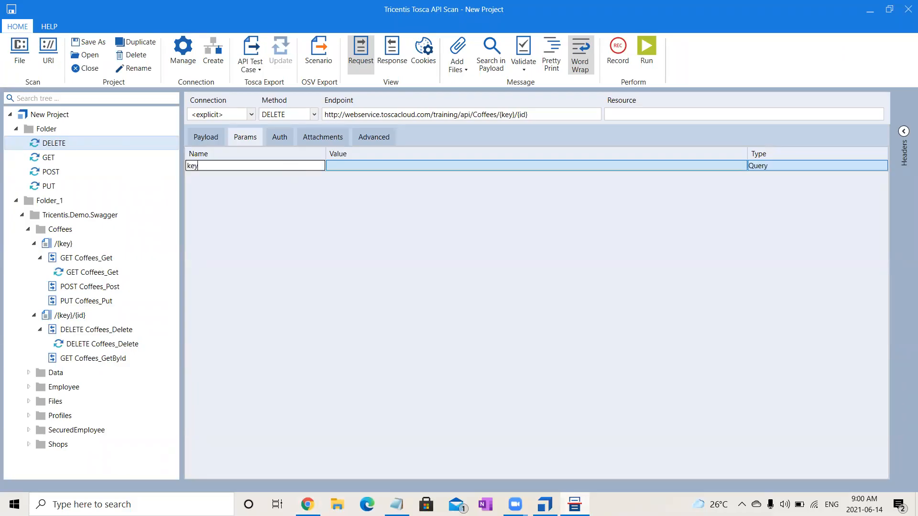
pyautogui.click(372, 164)
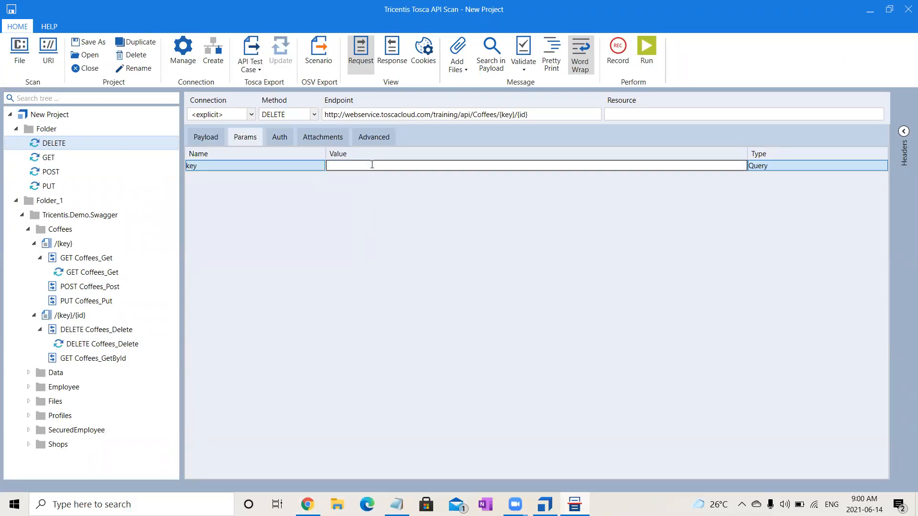
pyautogui.write('df1cceed-2171-2fdf-d205-d12e19b11d3d')
pyautogui.click(809, 170)
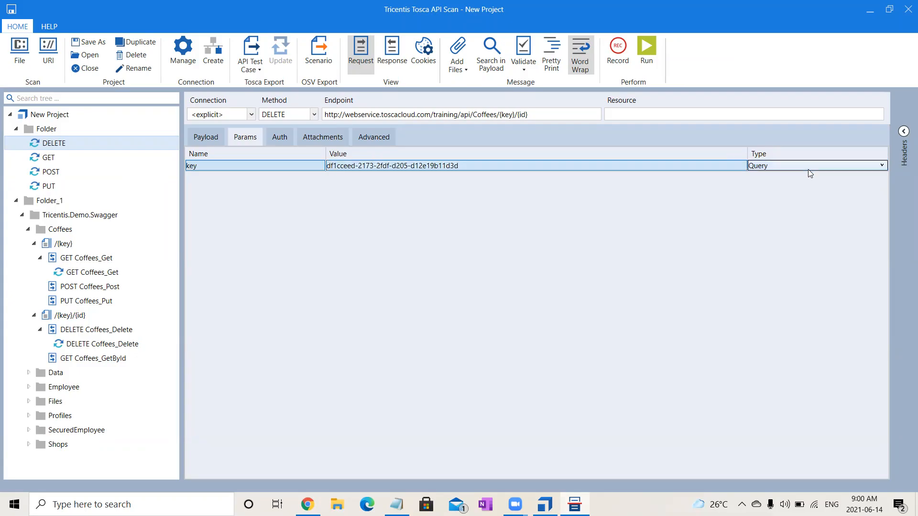
pyautogui.press('Down')
pyautogui.click(214, 138)
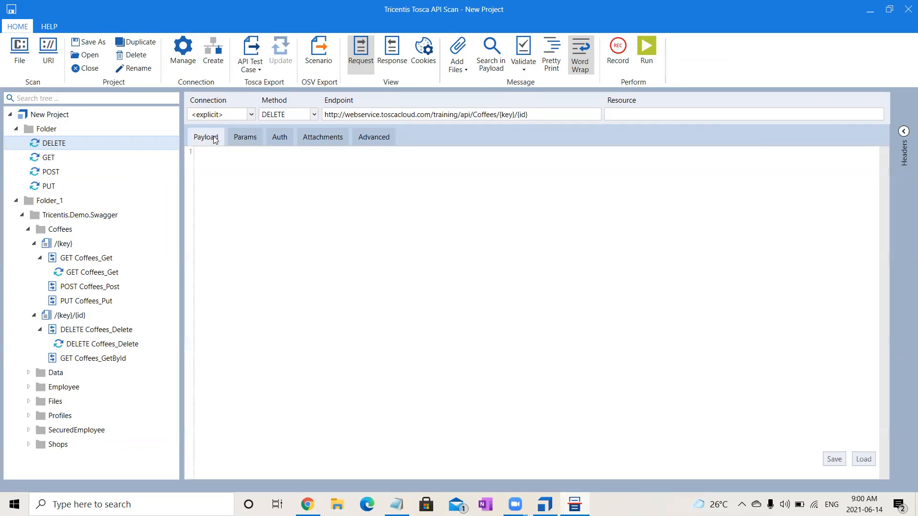
pyautogui.click(276, 140)
pyautogui.click(235, 139)
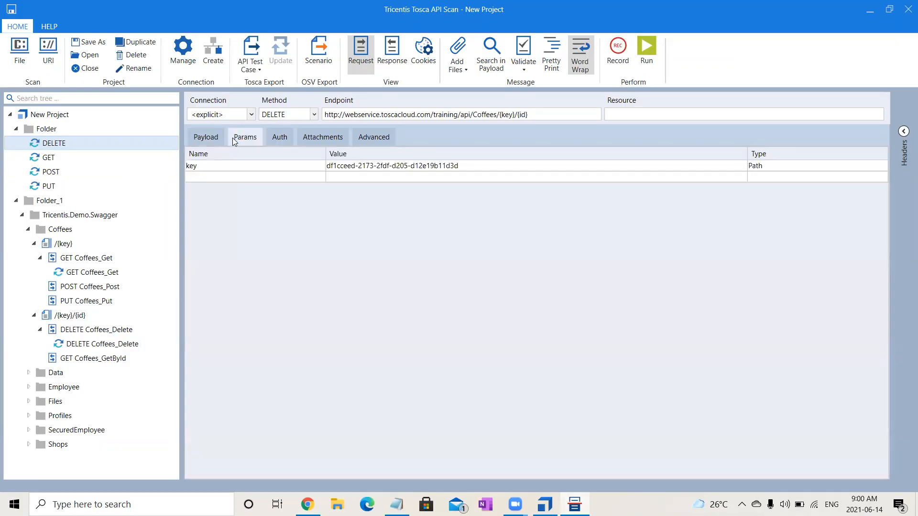
# Try to add an id parameter with value 10 to the DELETE message, switching briefly to the GET message.
pyautogui.click(263, 177)
pyautogui.click(263, 177)
pyautogui.write('id')
pyautogui.click(372, 173)
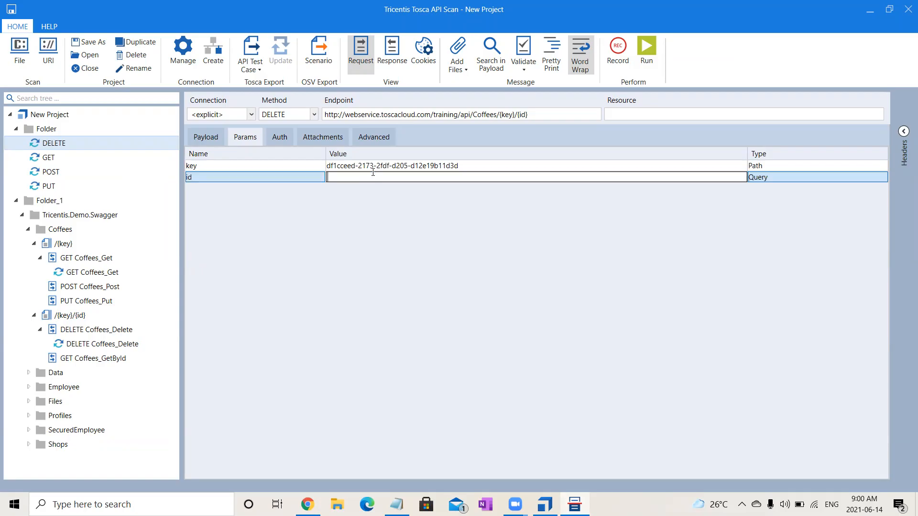
pyautogui.write('10')
pyautogui.click(55, 160)
pyautogui.click(63, 145)
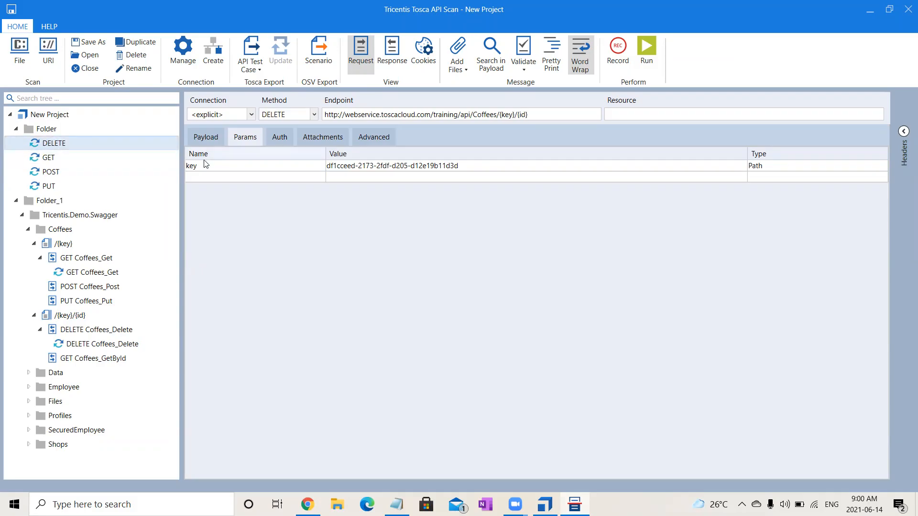
# Add a parameter named id with value 10 and type Path to the DELETE message.
pyautogui.click(249, 178)
pyautogui.click(251, 180)
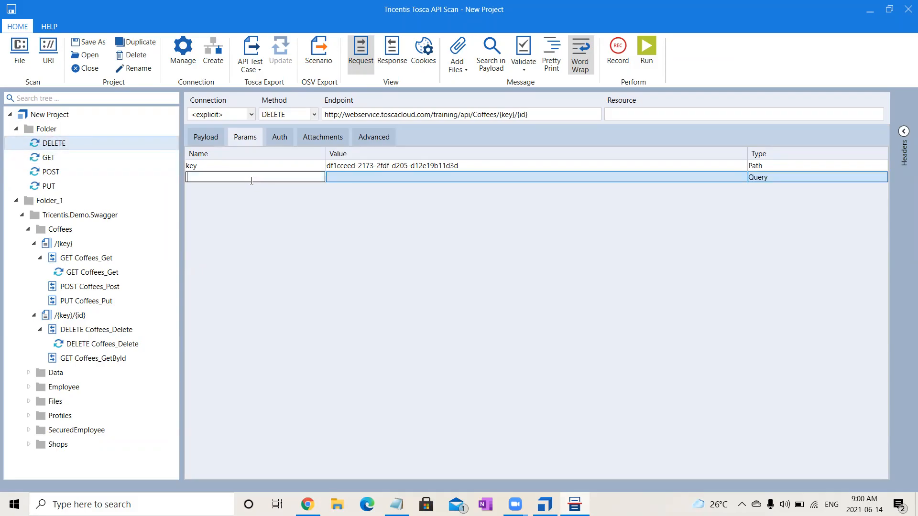
pyautogui.write('id')
pyautogui.click(373, 176)
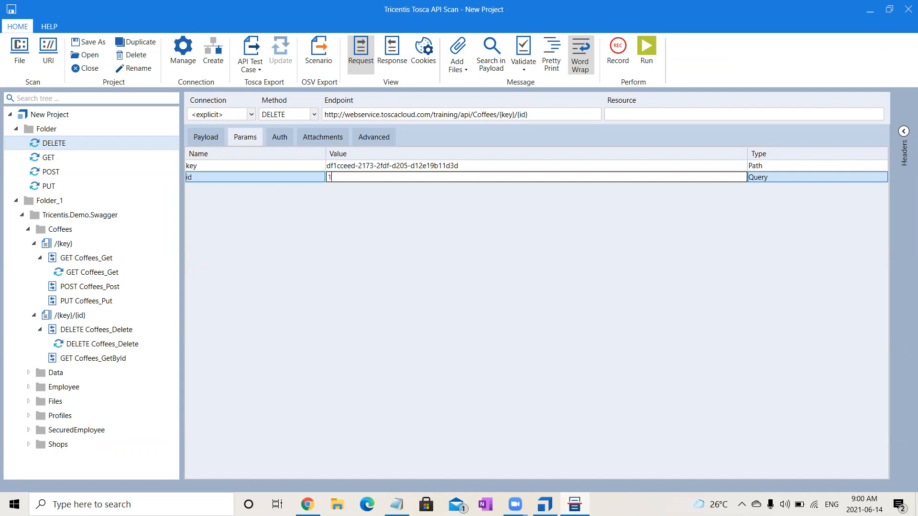
pyautogui.click(765, 177)
pyautogui.press('p')
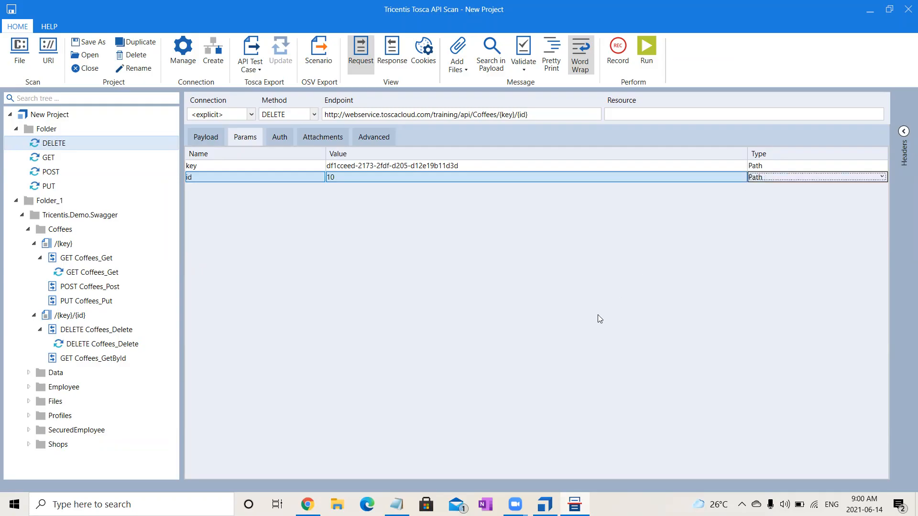
pyautogui.click(307, 165)
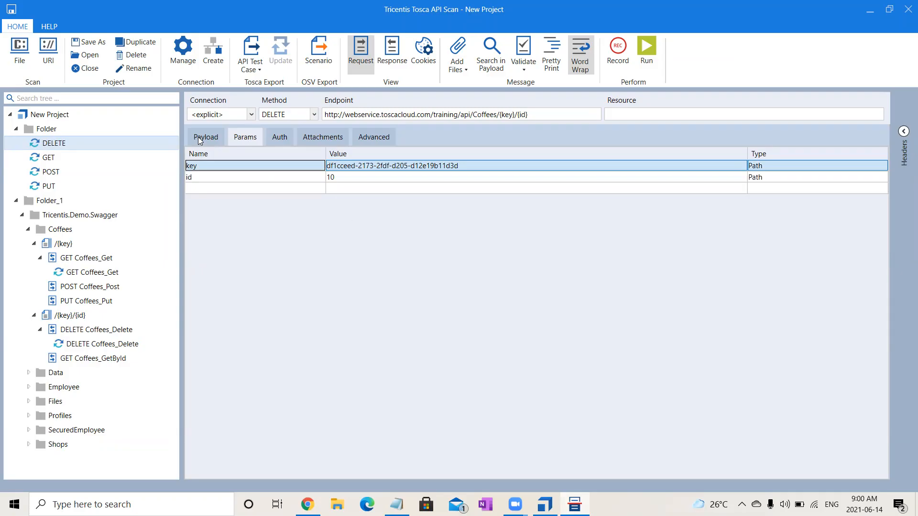
# Run the DELETE message, and rerun the GET message to check the end of the coffee list in its response payload.
pyautogui.click(643, 49)
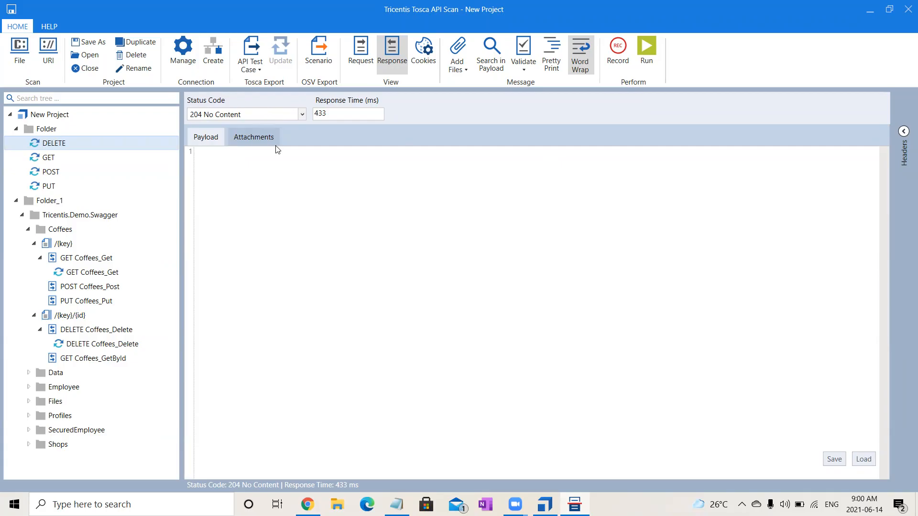
pyautogui.click(50, 156)
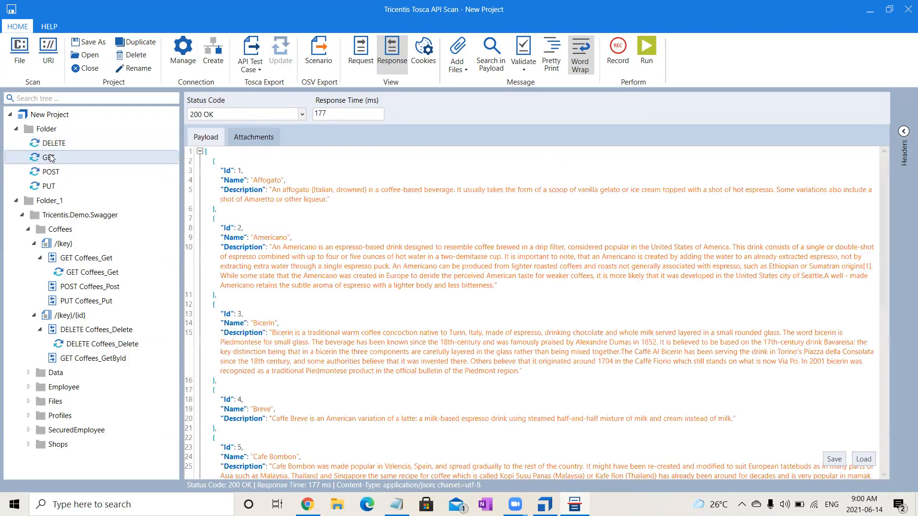
pyautogui.click(647, 65)
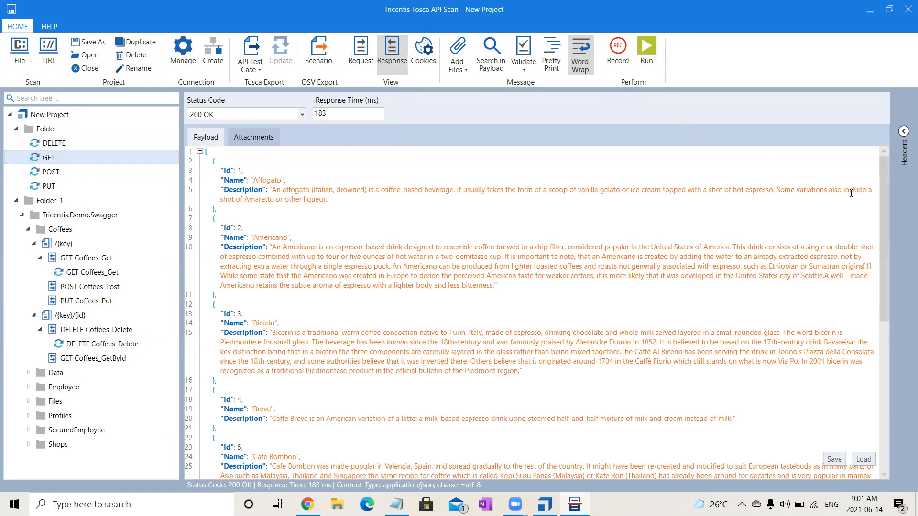
pyautogui.moveTo(886, 270); pyautogui.dragTo(887, 421)
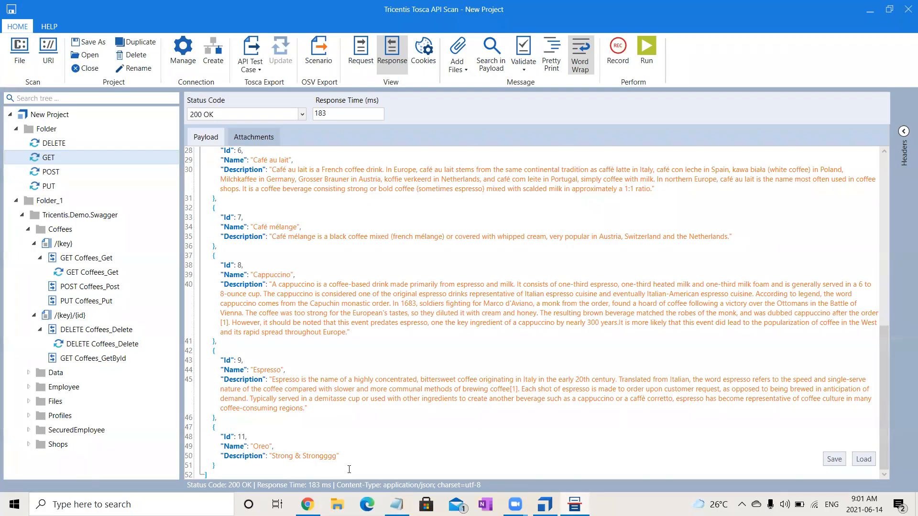
# Collapse the Tricentis.Demo.Swagger tree and export the messages in Folder to Tosca Commander as an API test case.
pyautogui.click(56, 142)
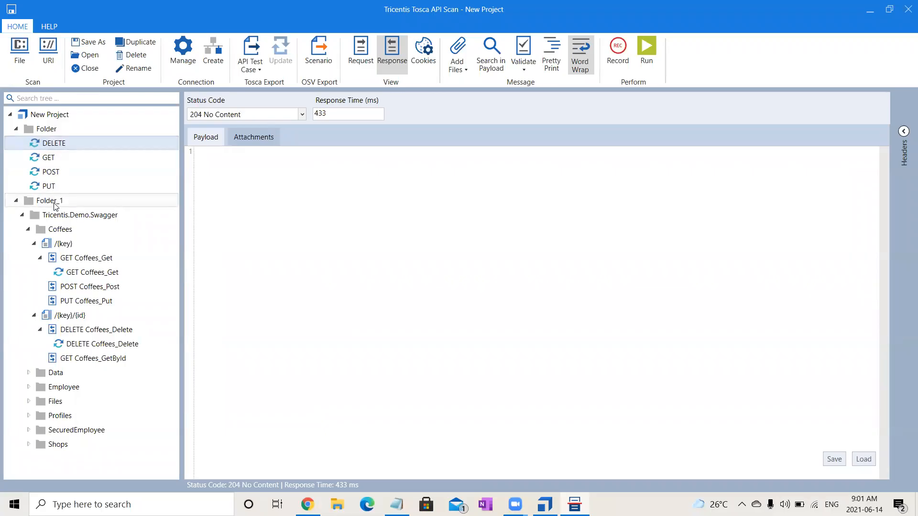
pyautogui.click(22, 215)
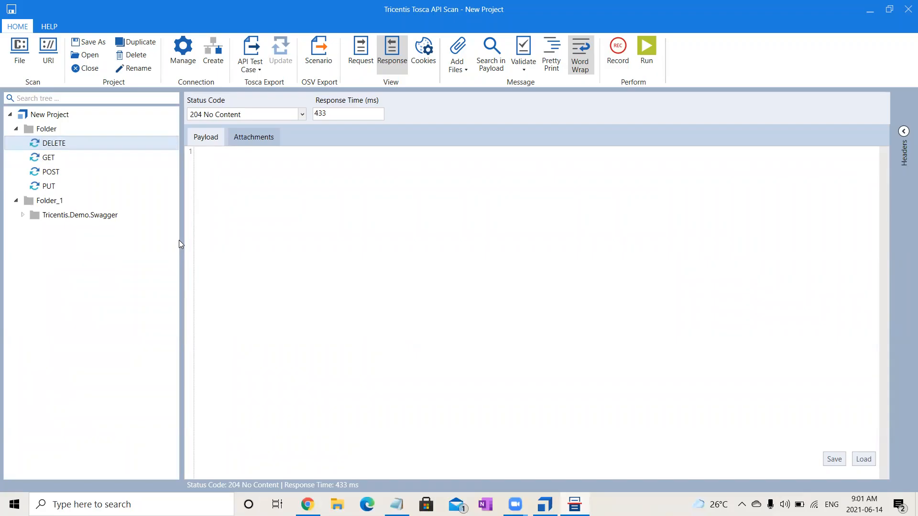
pyautogui.press('Down')
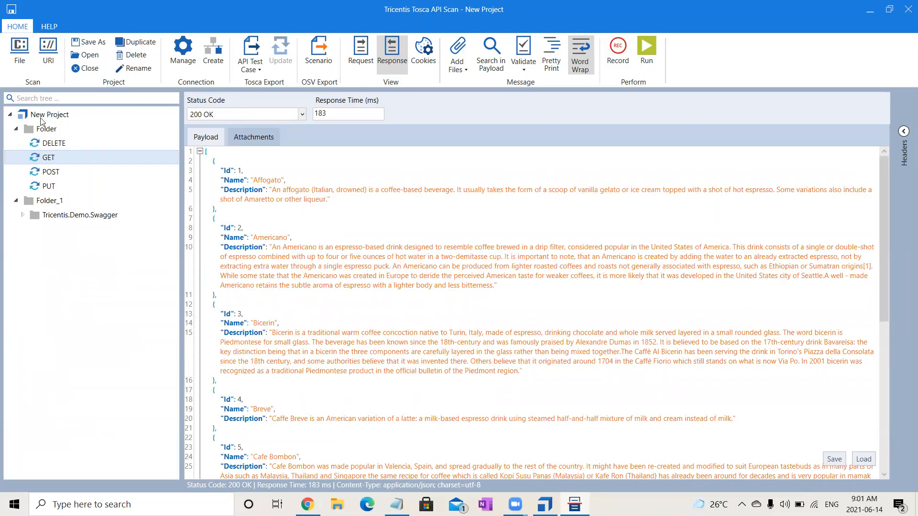
pyautogui.click(47, 131)
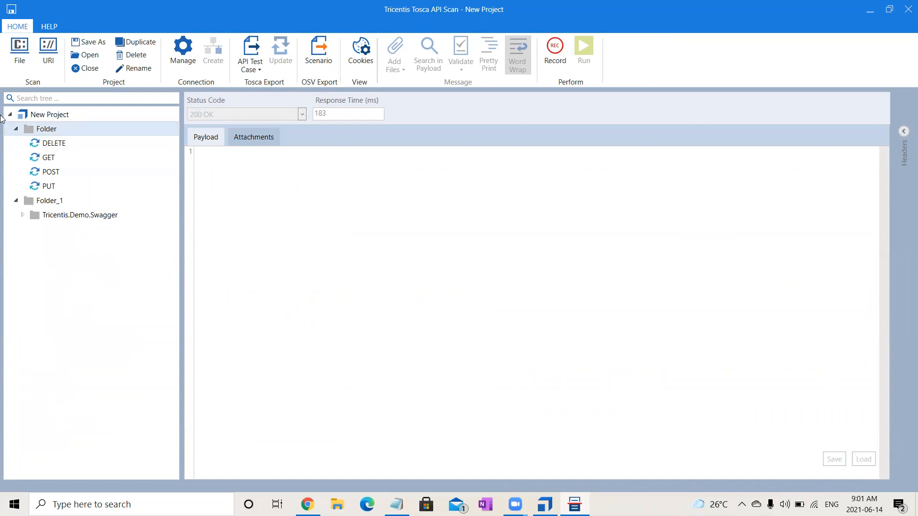
pyautogui.click(38, 130)
pyautogui.click(252, 50)
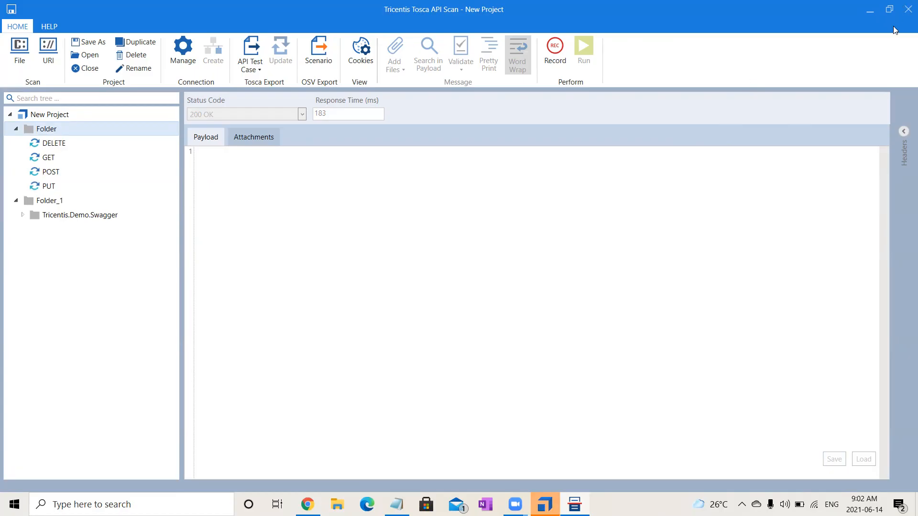
# Close the API Scan project window and return to Tosca Commander.
pyautogui.click(907, 9)
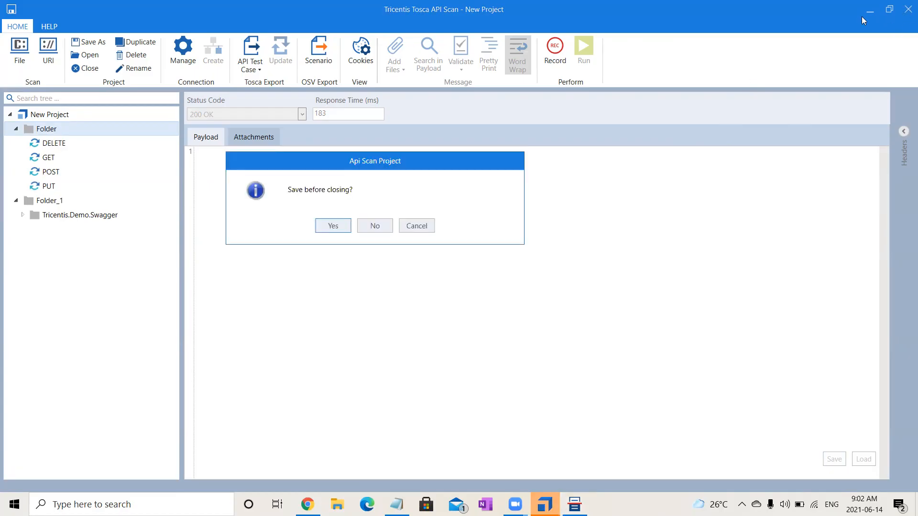
pyautogui.click(324, 227)
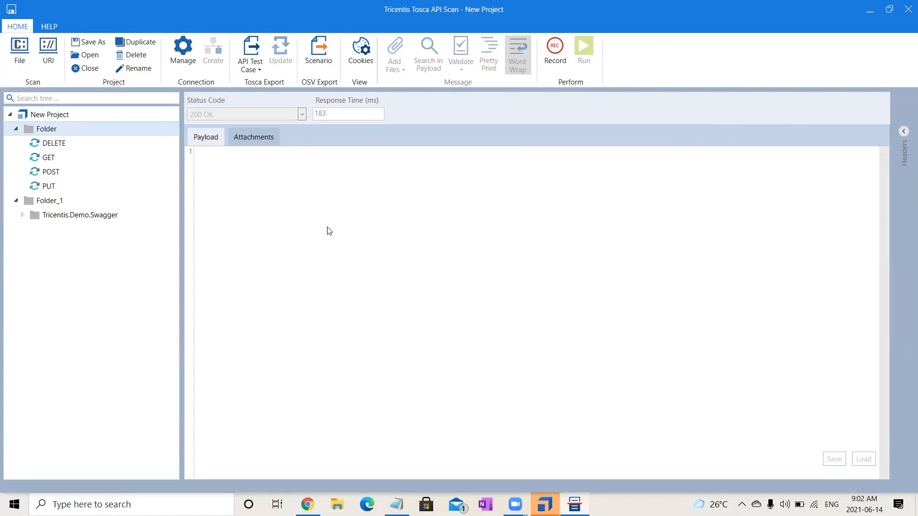
pyautogui.click(408, 273)
pyautogui.click(906, 10)
pyautogui.click(429, 295)
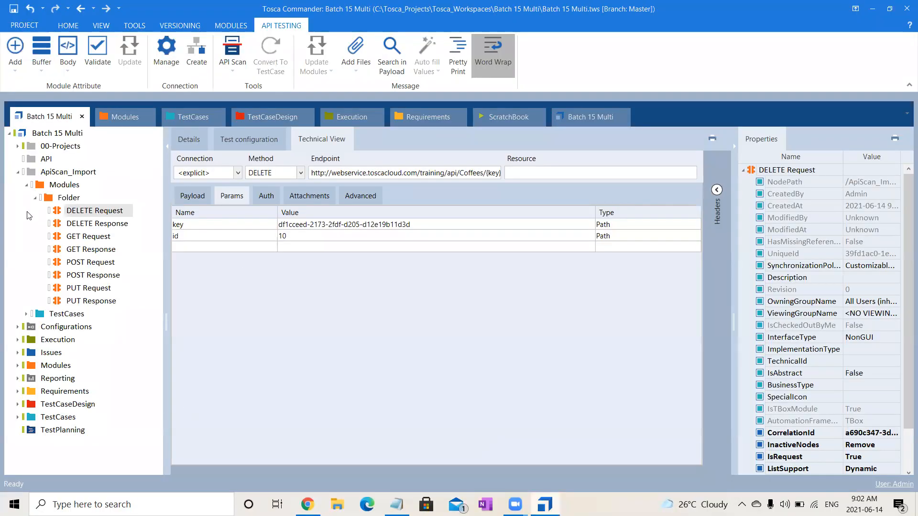
# Delete the empty API folder above ApiScan_Import in the Batch 15 Multi project.
pyautogui.click(18, 172)
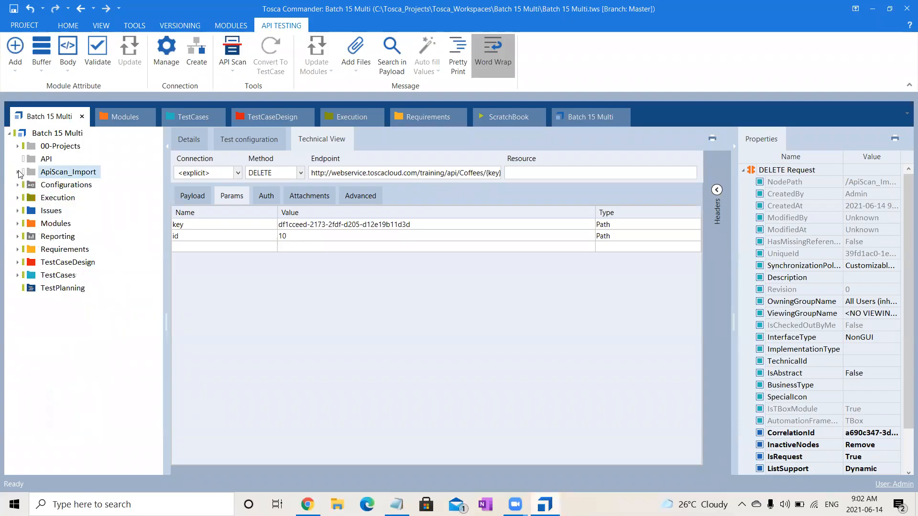
pyautogui.click(50, 161)
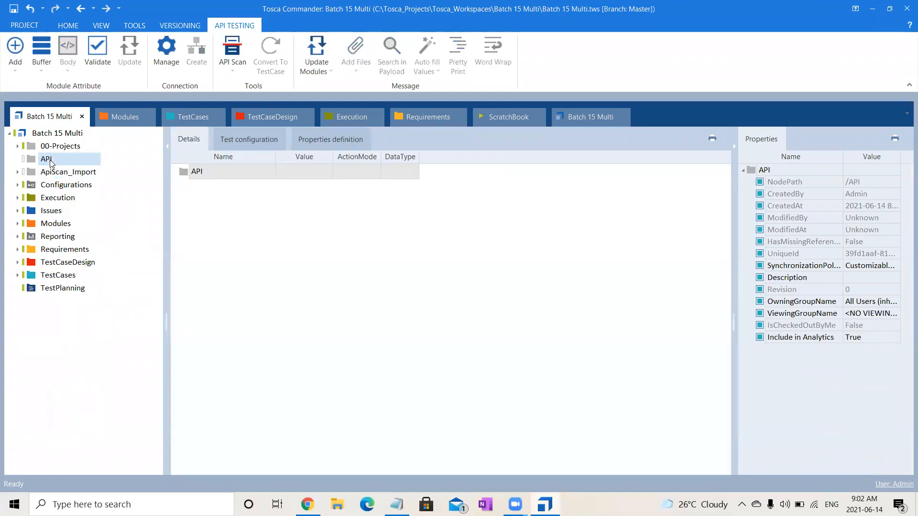
pyautogui.click(18, 172)
pyautogui.click(26, 185)
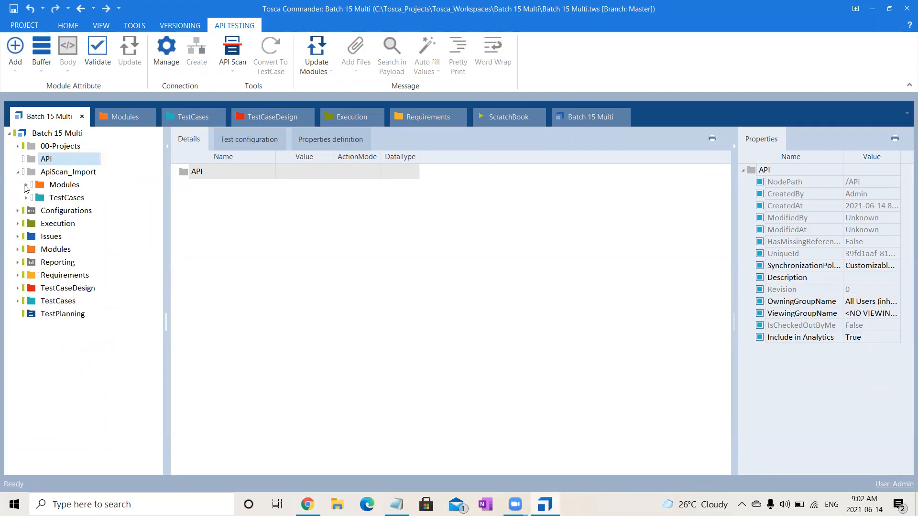
pyautogui.click(68, 162)
pyautogui.press('Delete')
# Rename the ApiScan_Import folder as API.
pyautogui.click(67, 160)
pyautogui.click(64, 161)
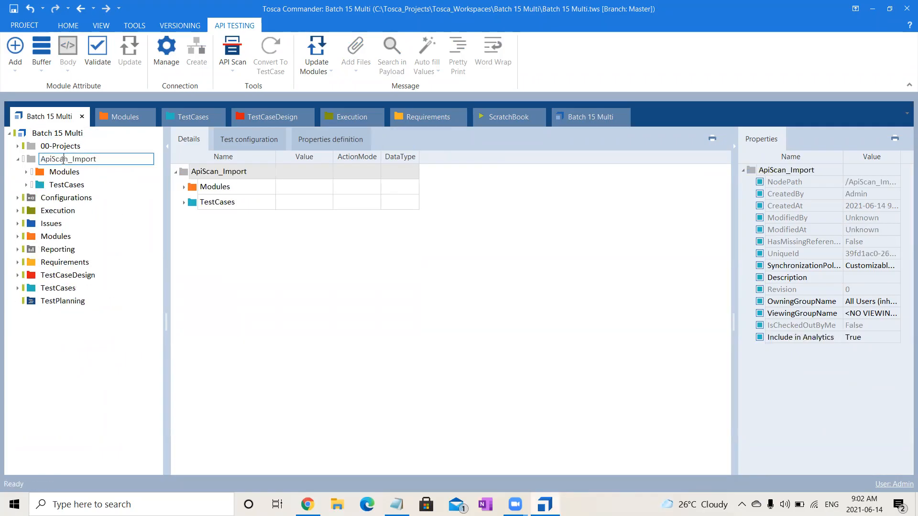
pyautogui.moveTo(47, 159); pyautogui.dragTo(97, 159)
pyautogui.write('PI')
pyautogui.press('Return')
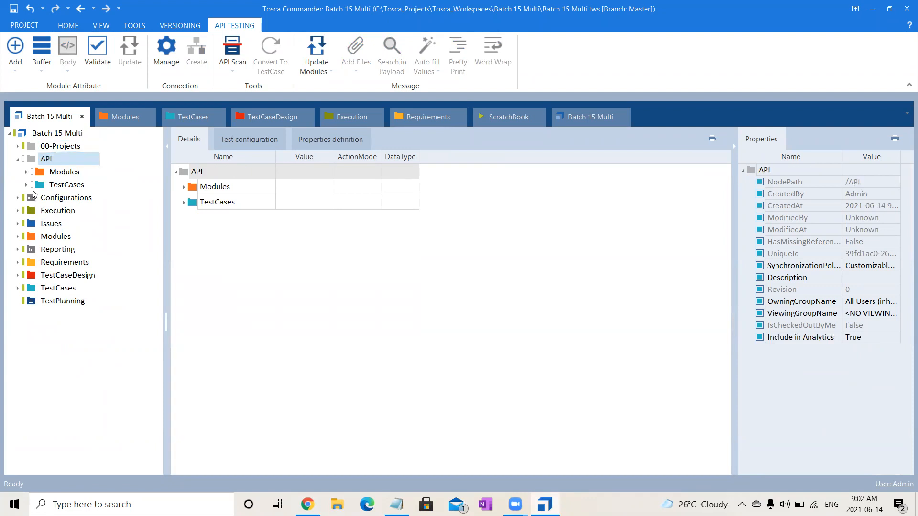
# Examine the imported DELETE, GET, POST and PUT request and response modules in the API folder.
pyautogui.click(53, 175)
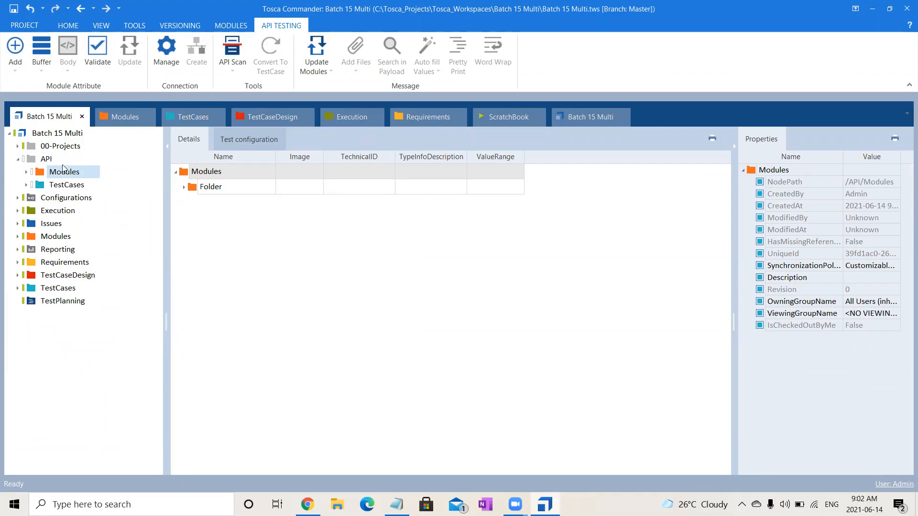
pyautogui.click(27, 173)
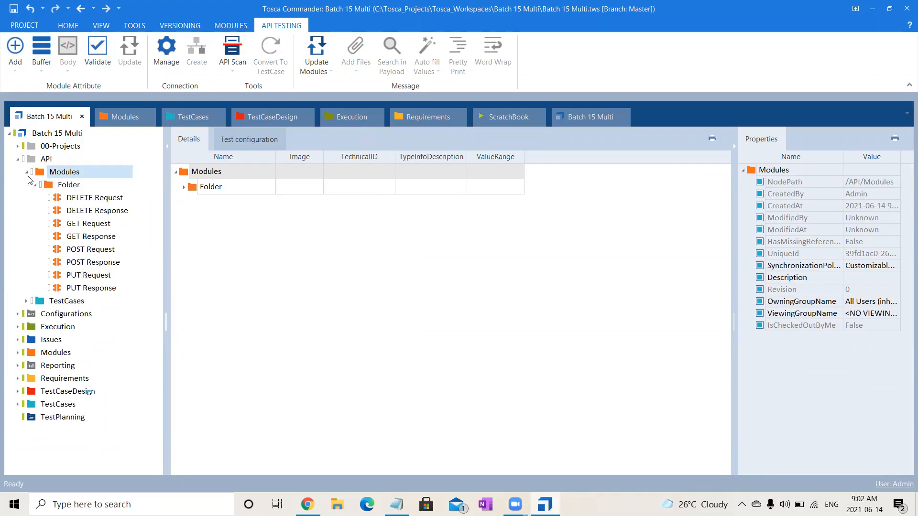
pyautogui.click(67, 201)
pyautogui.click(79, 210)
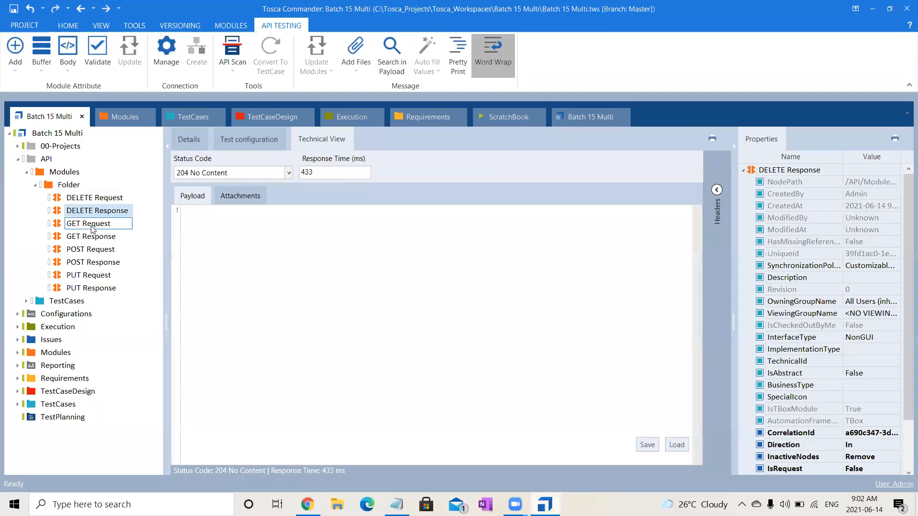
pyautogui.click(91, 224)
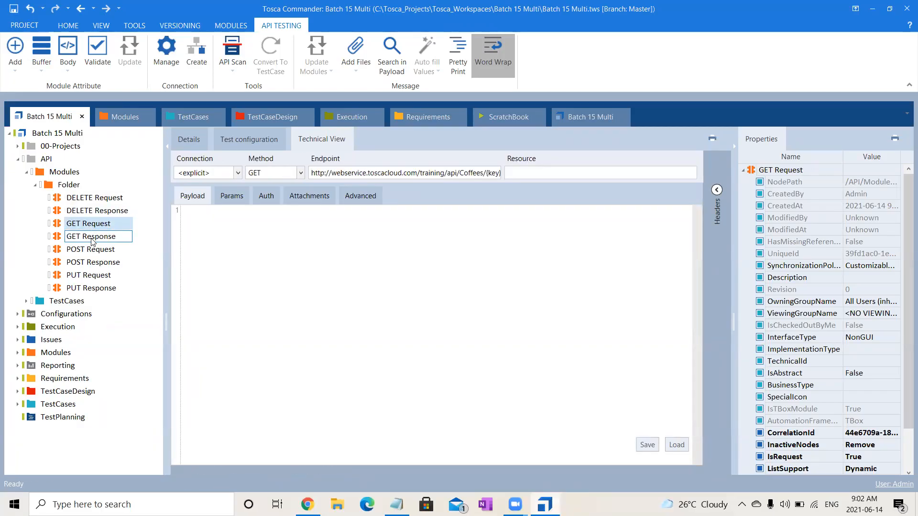
pyautogui.click(92, 239)
pyautogui.click(91, 249)
pyautogui.click(93, 262)
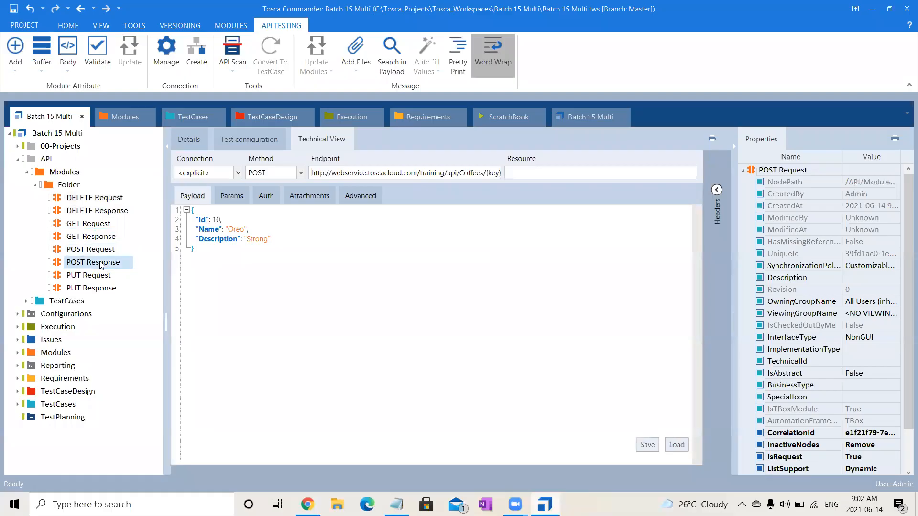
pyautogui.click(102, 274)
pyautogui.click(95, 288)
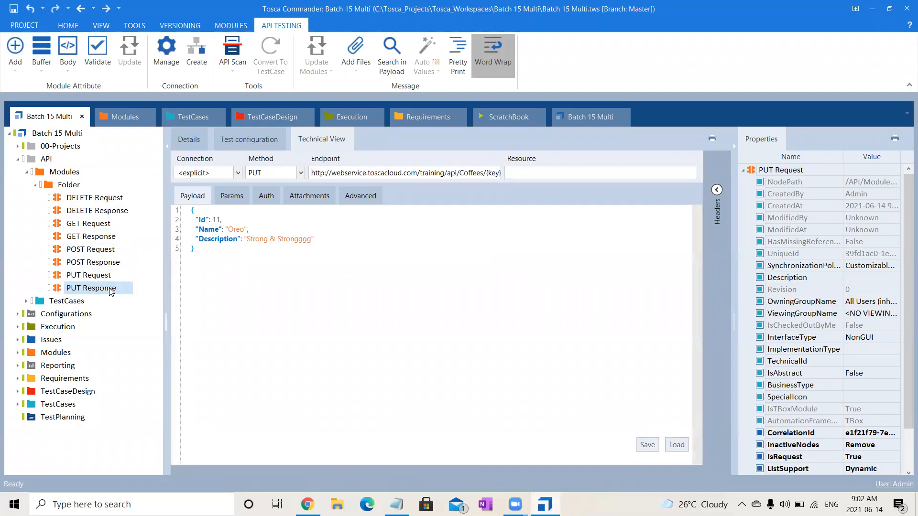
# Expand the imported TestCases folder, copy the test case named Folder, and paste three copies into its parent folder.
pyautogui.click(26, 301)
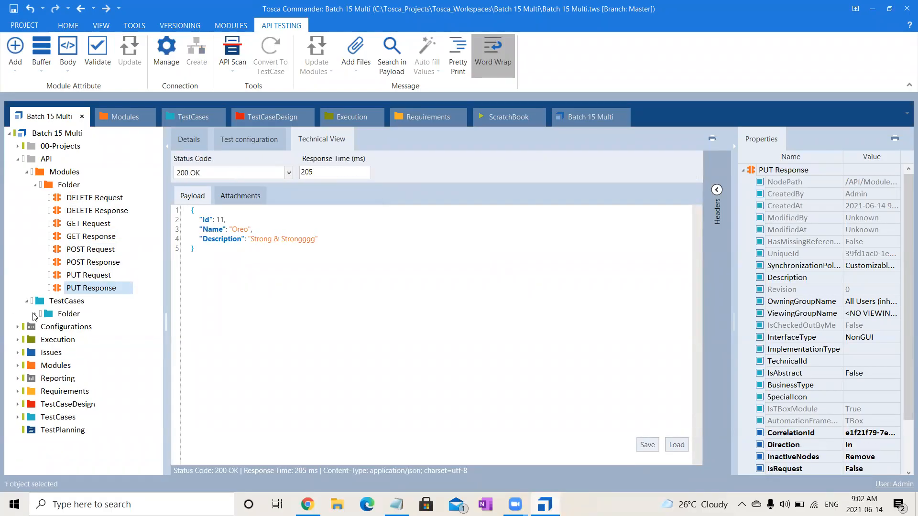
pyautogui.click(35, 314)
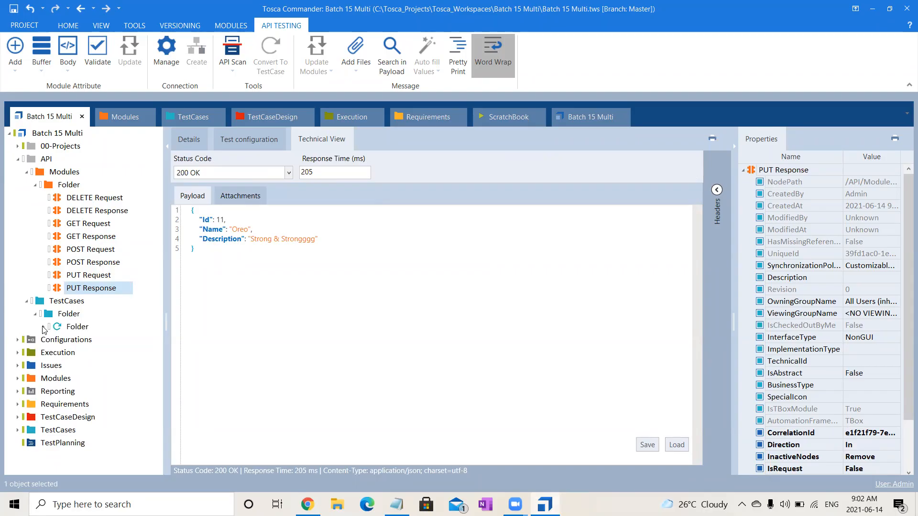
pyautogui.click(44, 327)
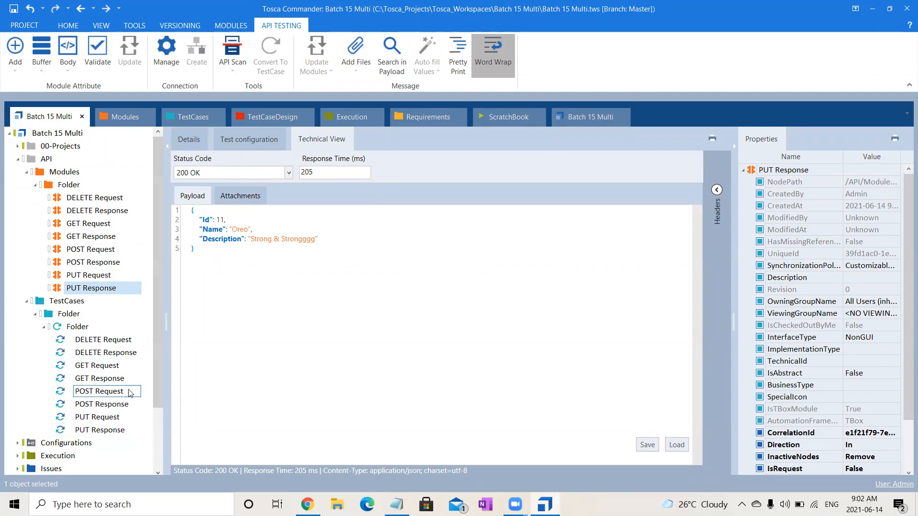
pyautogui.click(78, 326)
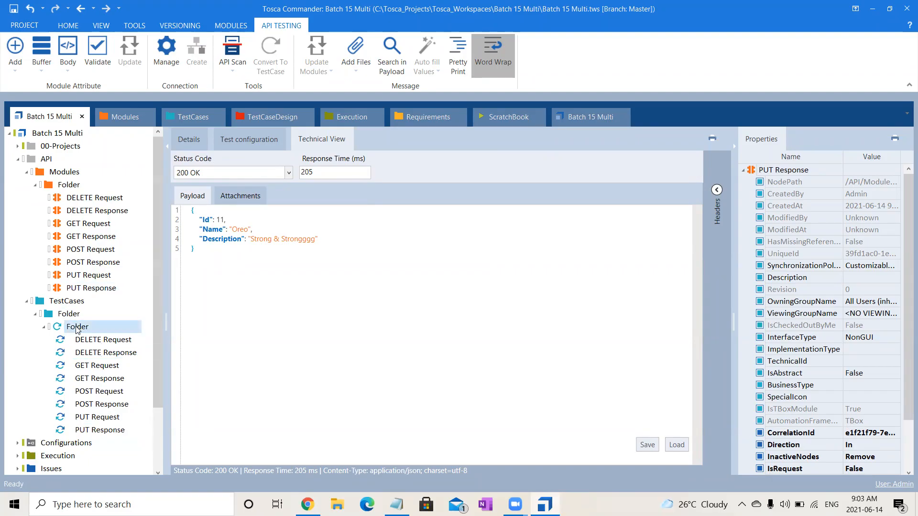
pyautogui.click(62, 313)
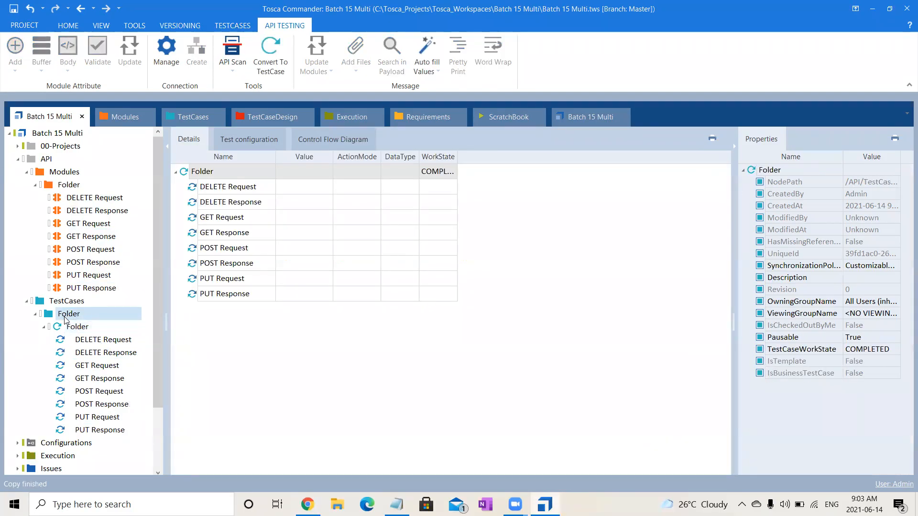
pyautogui.hotkey('ctrl', 'v')
pyautogui.hotkey('ctrl', 'v')
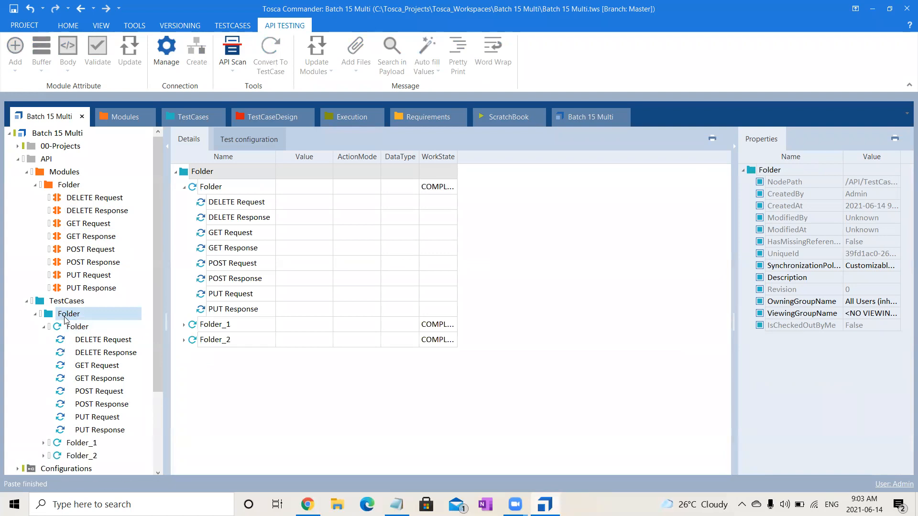
pyautogui.hotkey('ctrl', 'v')
# Rename the original test case as GET and Folder_1 as POST.
pyautogui.click(95, 325)
pyautogui.doubleClick(95, 324)
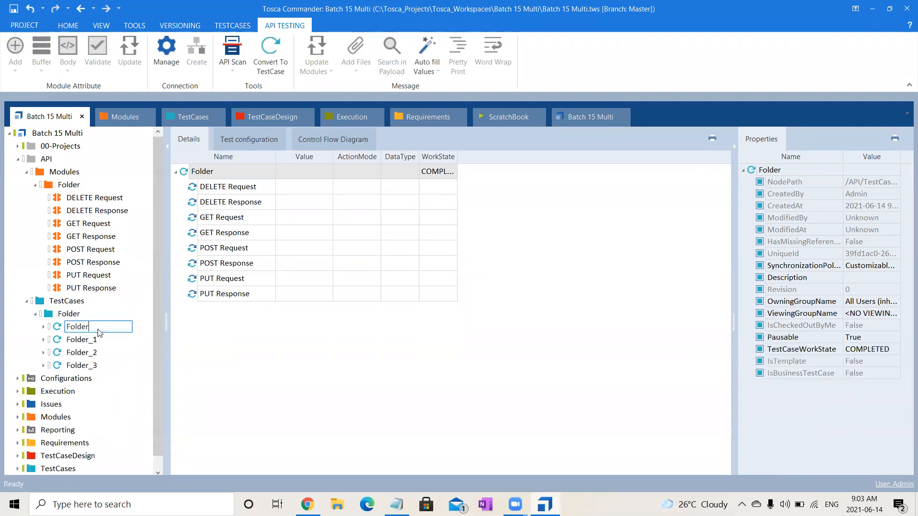
pyautogui.moveTo(95, 328); pyautogui.dragTo(27, 327)
pyautogui.write('GET')
pyautogui.press('Return')
pyautogui.click(83, 343)
pyautogui.click(111, 343)
pyautogui.write('POST')
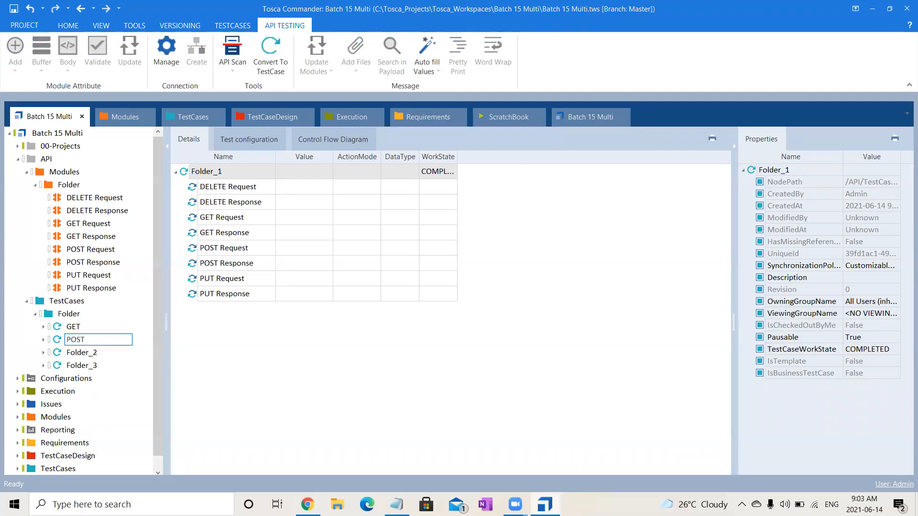
# Rename the Folder_2 test case as PUT and Folder_3 as DELETE.
pyautogui.click(114, 352)
pyautogui.click(117, 352)
pyautogui.write('PU')
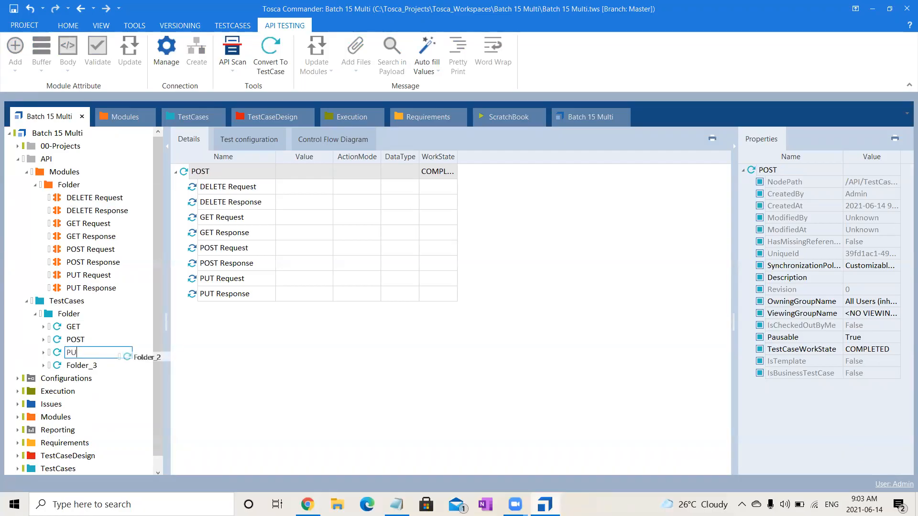
pyautogui.write('T')
pyautogui.press('Return')
pyautogui.click(99, 367)
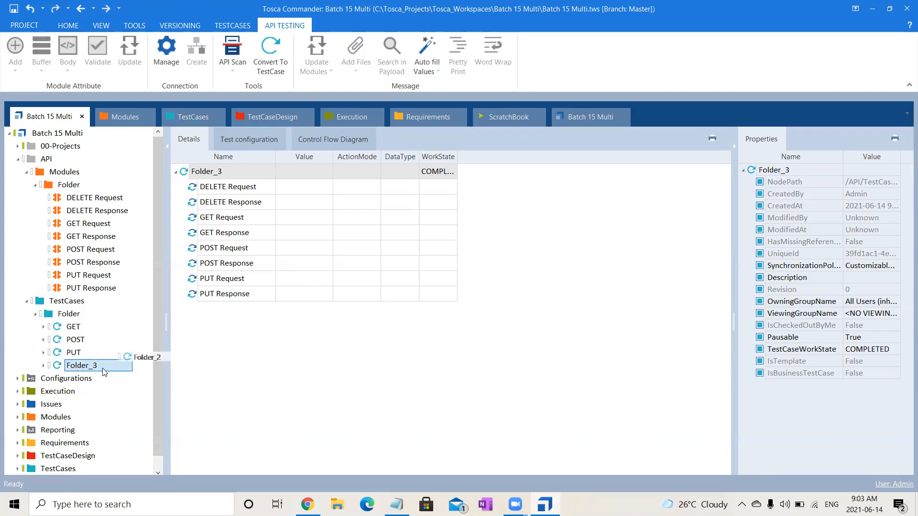
pyautogui.click(99, 367)
pyautogui.write('D')
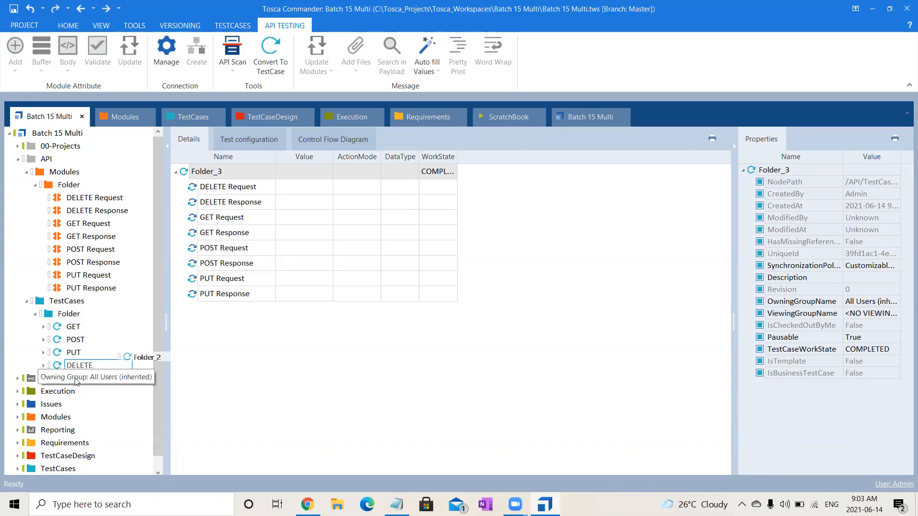
pyautogui.write('ELETE')
pyautogui.press('Return')
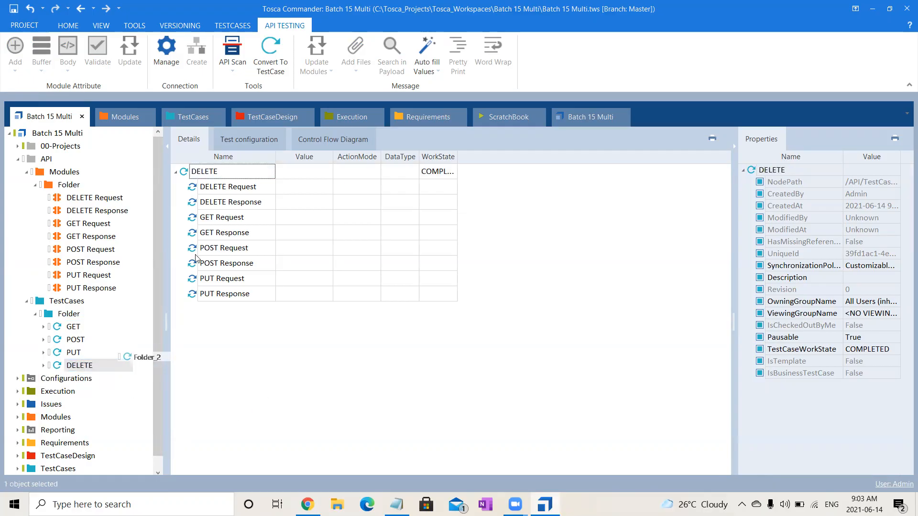
# Delete the GET, POST and PUT request and response steps from the DELETE test case.
pyautogui.click(243, 218)
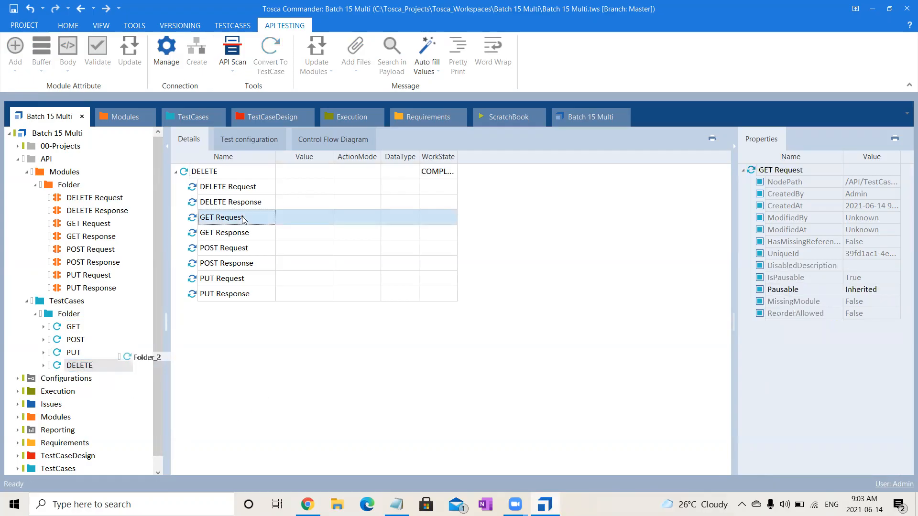
pyautogui.hotkey('shift', 'Down')
pyautogui.hotkey('shift', 'Down')
pyautogui.hotkey('shift', 'Down')
pyautogui.hotkey('shift', 'Down')
pyautogui.hotkey('shift', 'Down')
pyautogui.press('Delete')
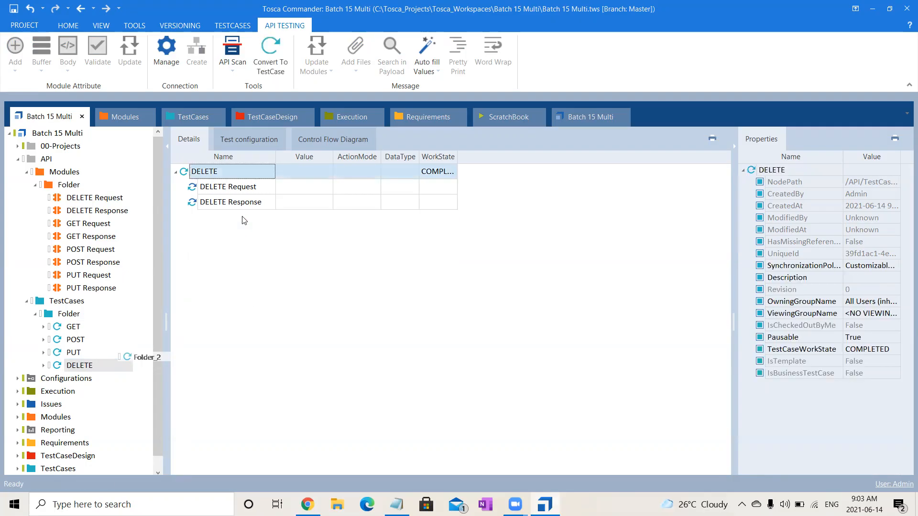
# Delete the DELETE, GET and POST request and response steps from the PUT test case.
pyautogui.click(84, 354)
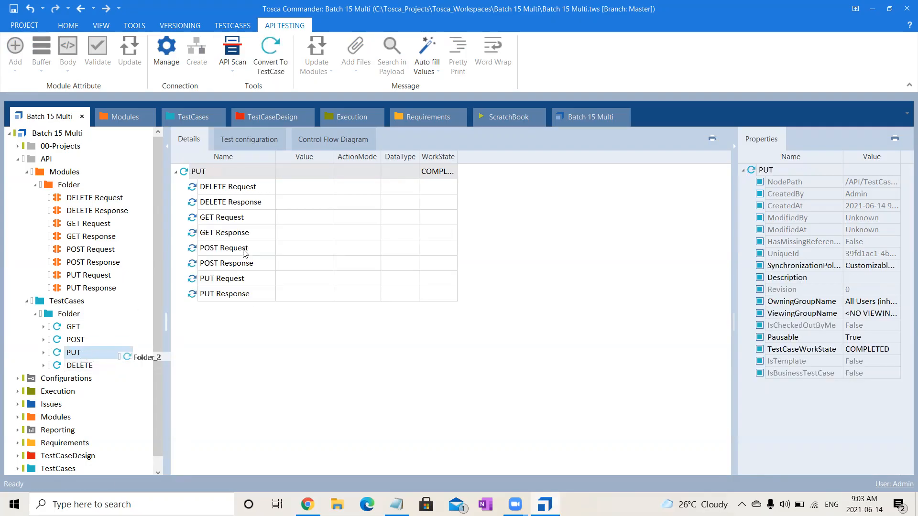
pyautogui.click(236, 263)
pyautogui.hotkey('shift', 'Up')
pyautogui.hotkey('shift', 'Up')
pyautogui.hotkey('shift', 'Up')
pyautogui.hotkey('shift', 'Up')
pyautogui.hotkey('shift', 'Up')
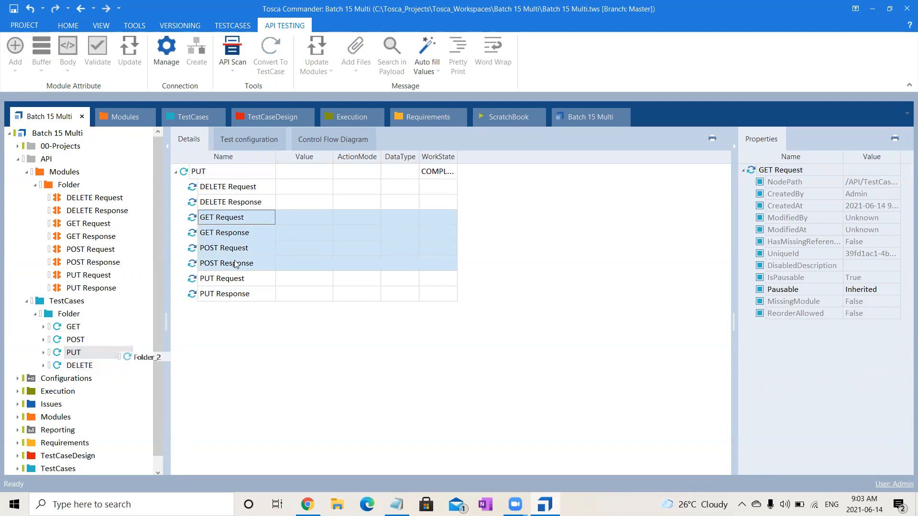
pyautogui.press('Delete')
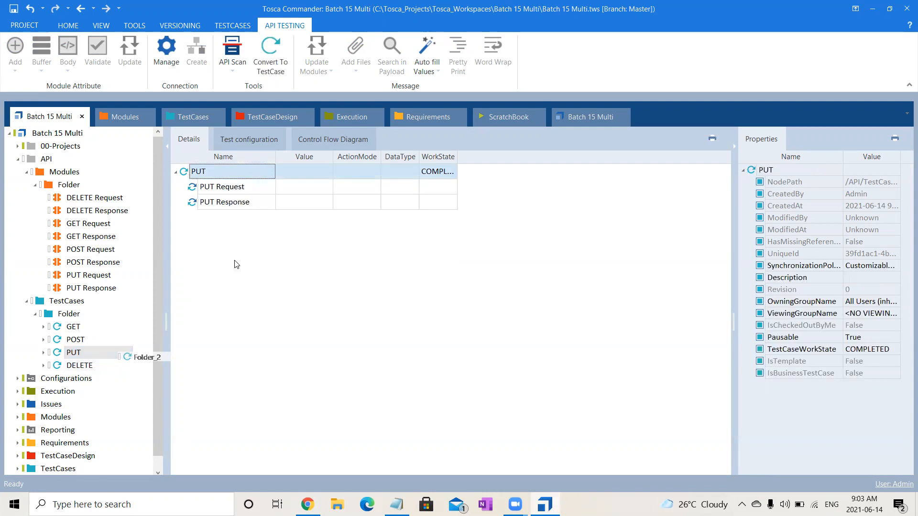
# Delete the PUT, GET and DELETE request and response steps from the POST test case.
pyautogui.click(89, 340)
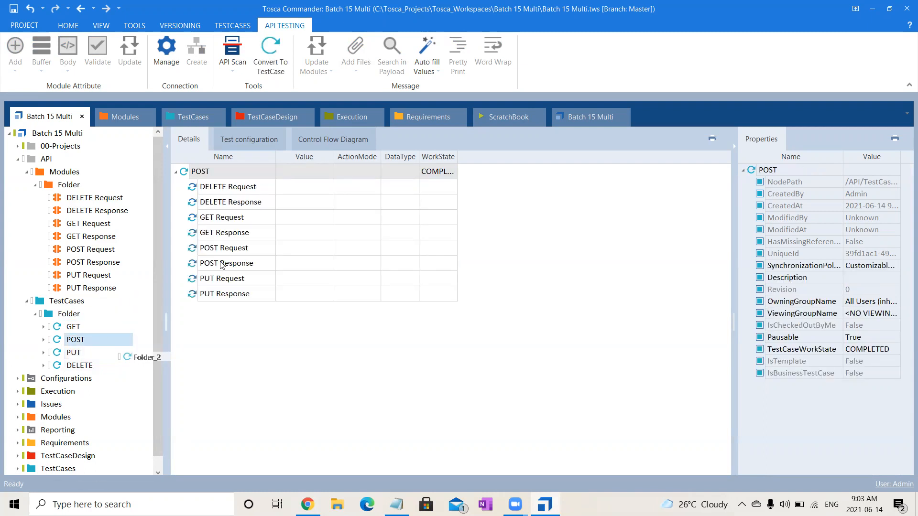
pyautogui.click(224, 283)
pyautogui.hotkey('shift', 'Down')
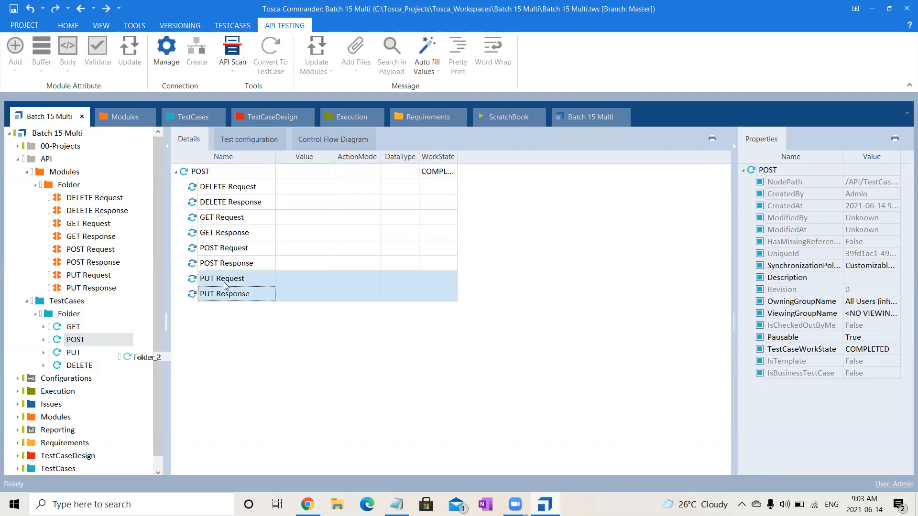
pyautogui.press('Delete')
pyautogui.click(236, 234)
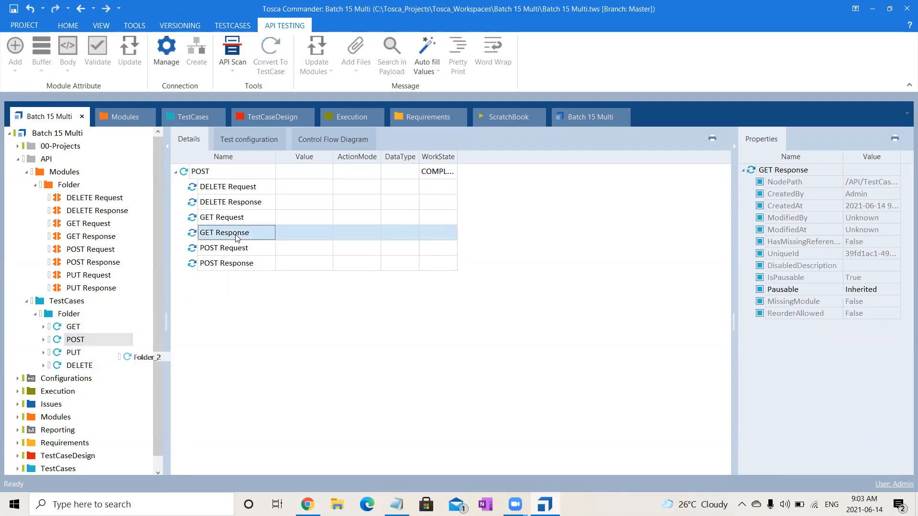
pyautogui.hotkey('shift', 'Up')
pyautogui.hotkey('shift', 'Up')
pyautogui.hotkey('shift', 'Up')
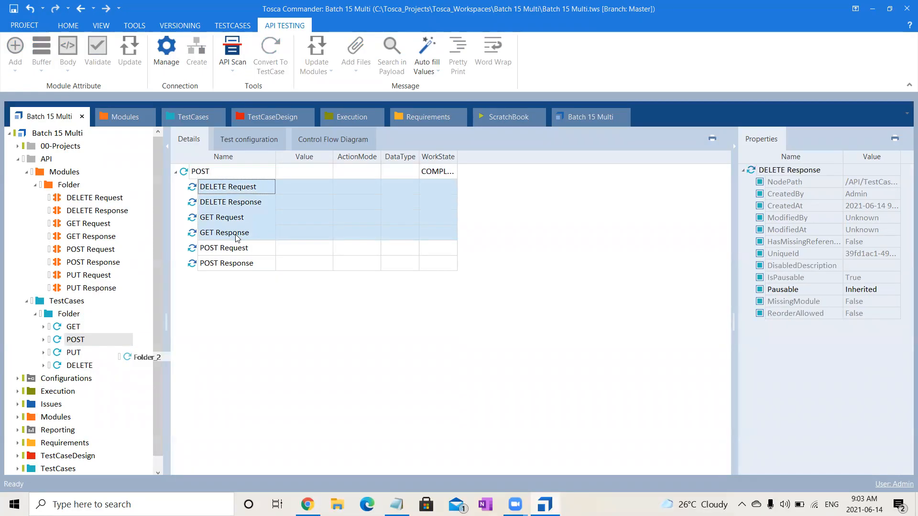
pyautogui.press('Delete')
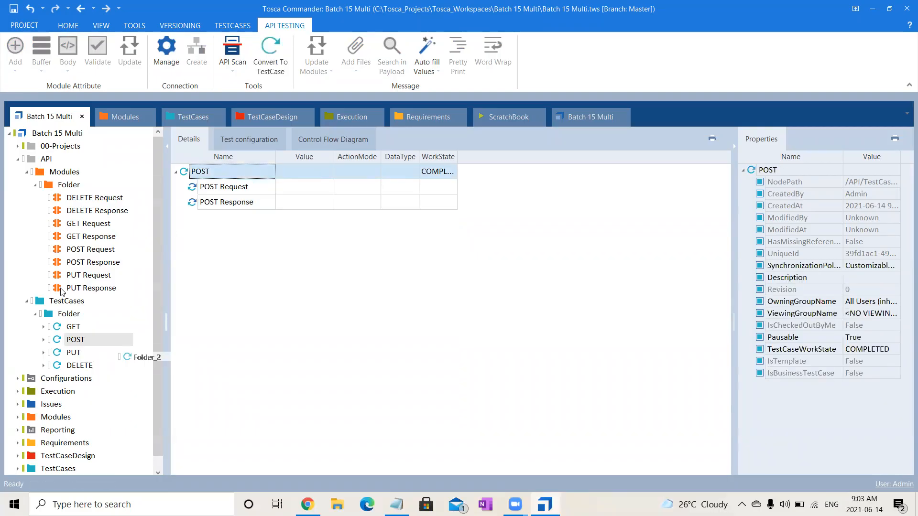
# Delete the POST, PUT and DELETE request and response steps from the GET test case.
pyautogui.click(73, 327)
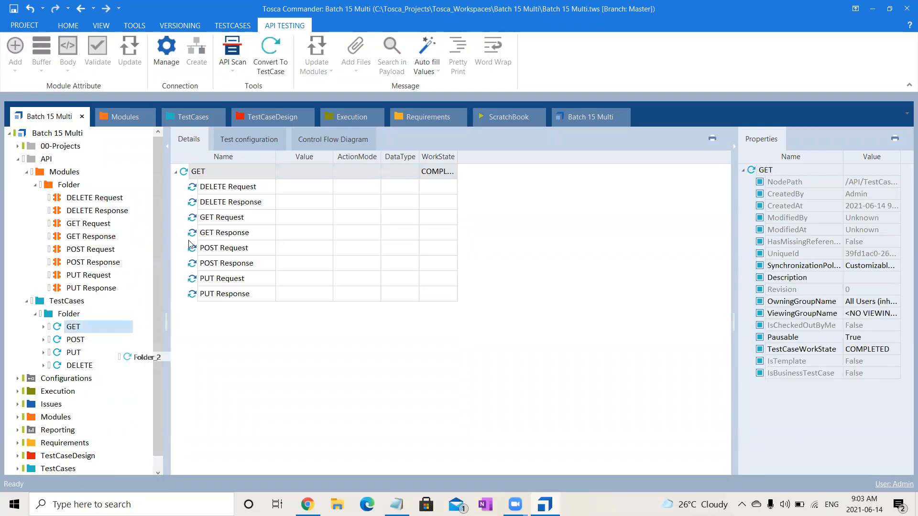
pyautogui.click(234, 253)
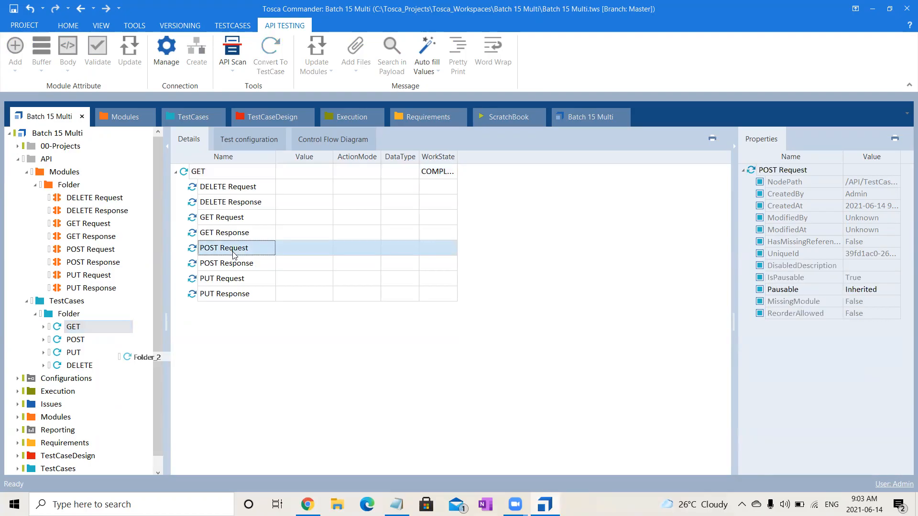
pyautogui.hotkey('shift', 'Down')
pyautogui.hotkey('shift', 'Down')
pyautogui.hotkey('shift', 'Down')
pyautogui.press('Delete')
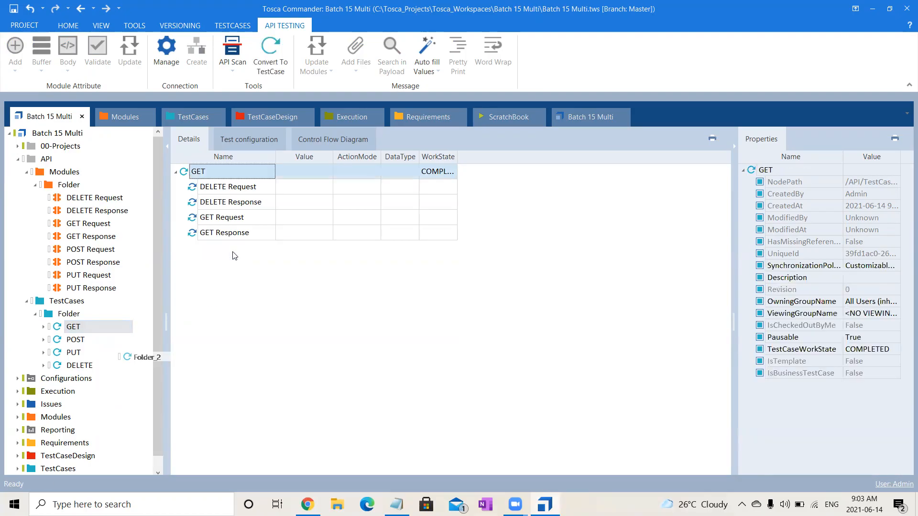
pyautogui.click(243, 206)
pyautogui.press('Up')
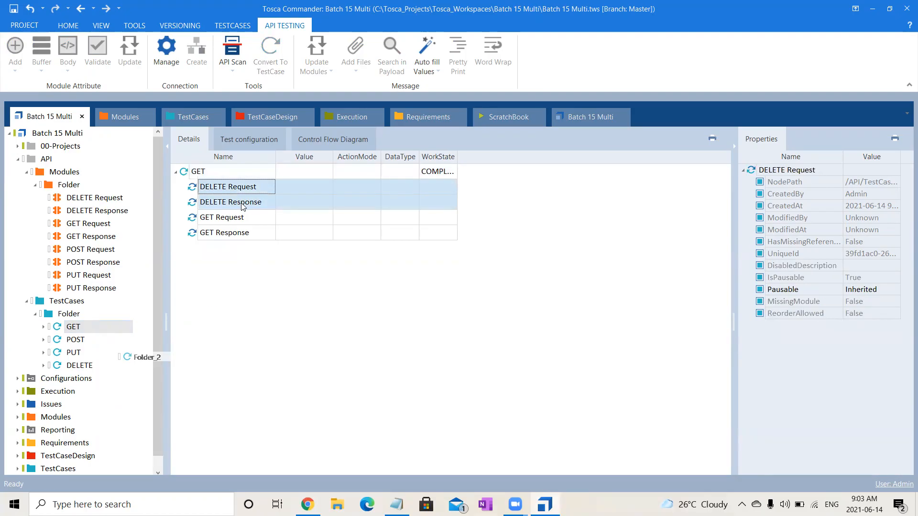
pyautogui.hotkey('shift', 'Down')
pyautogui.press('Delete')
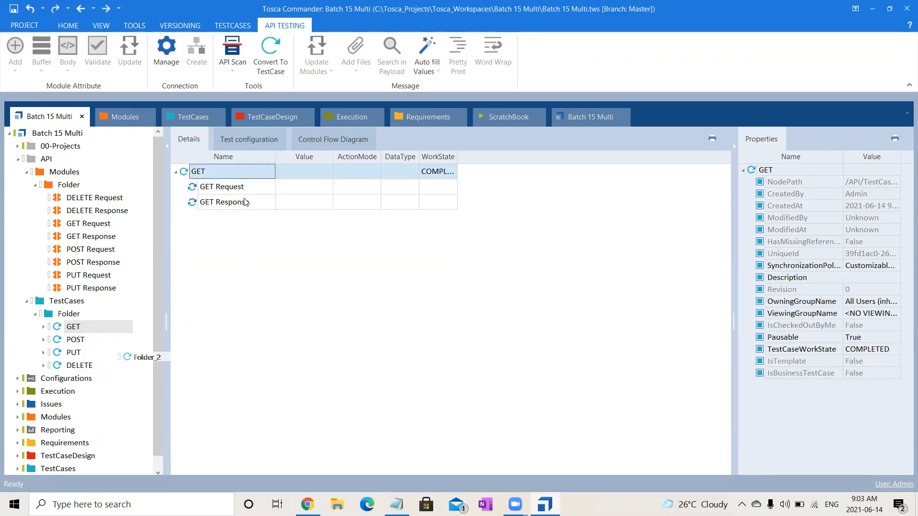
# Move the GET, POST, PUT and DELETE test cases directly into API's TestCases folder and delete the emptied Folder.
pyautogui.click(81, 339)
pyautogui.click(79, 330)
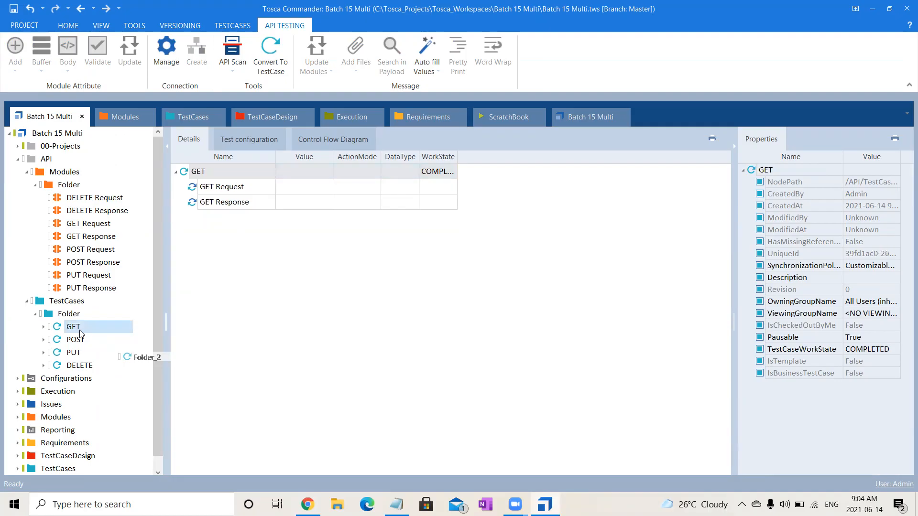
pyautogui.hotkey('shift', 'Down')
pyautogui.hotkey('shift', 'Down')
pyautogui.hotkey('shift', 'Down')
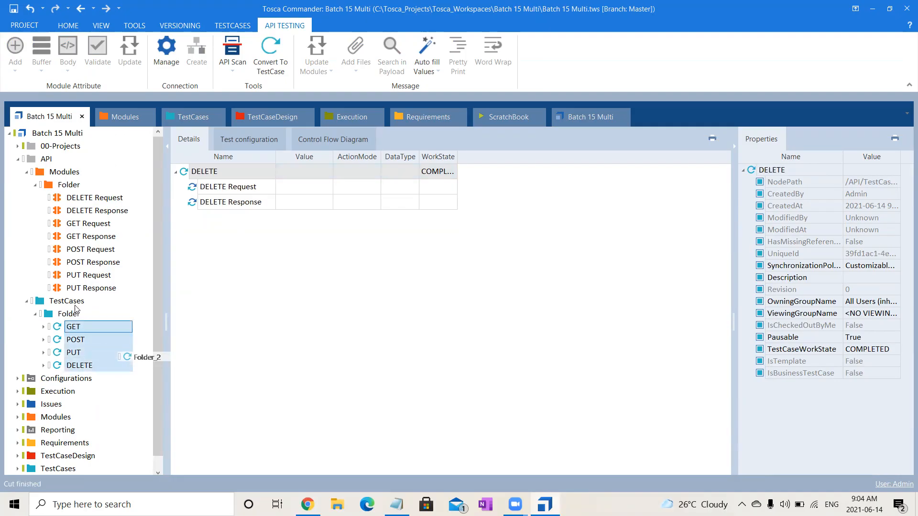
pyautogui.click(71, 303)
pyautogui.hotkey('ctrl', 'v')
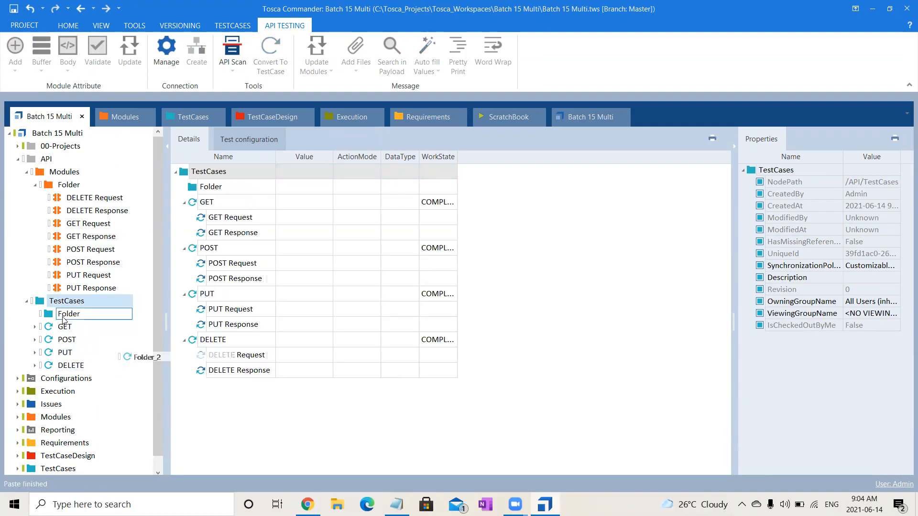
pyautogui.click(62, 316)
pyautogui.press('Delete')
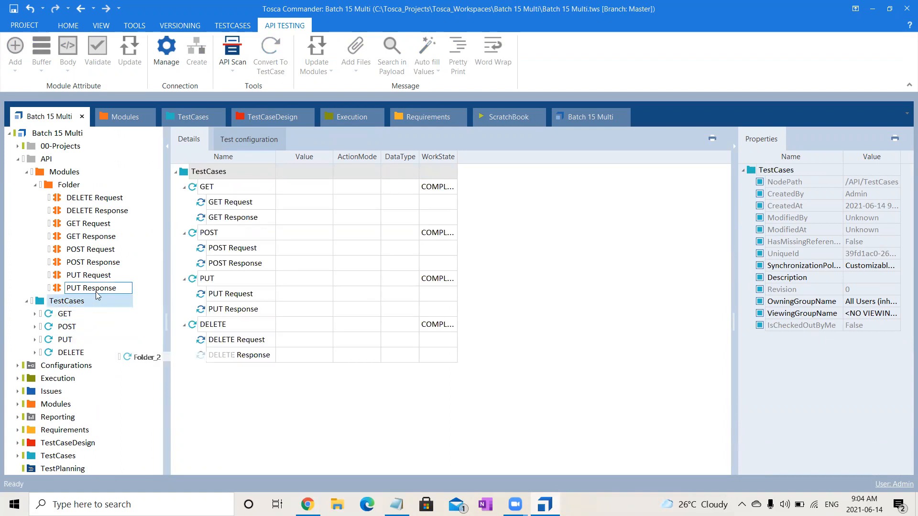
# Move all eight request and response modules directly into API's Modules folder and delete the emptied Folder.
pyautogui.click(79, 199)
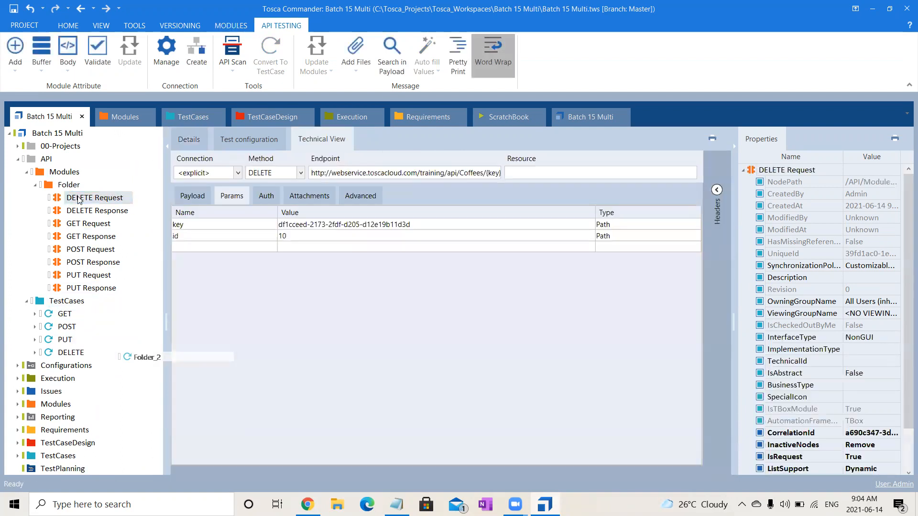
pyautogui.click(84, 210)
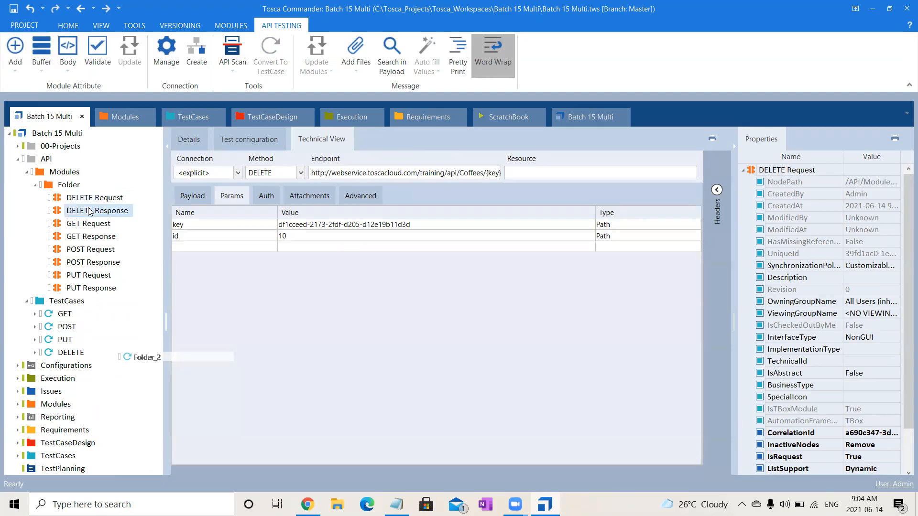
pyautogui.click(95, 198)
pyautogui.hotkey('shift', 'Down')
pyautogui.hotkey('shift', 'Down')
pyautogui.hotkey('shift', 'Down')
pyautogui.hotkey('shift', 'Down')
pyautogui.hotkey('shift', 'Down')
pyautogui.hotkey('shift', 'Down')
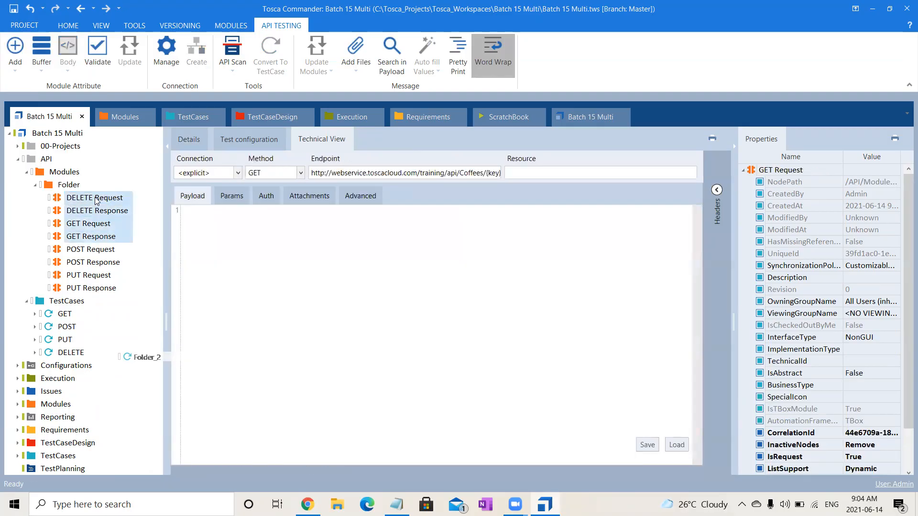
pyautogui.moveTo(95, 198); pyautogui.dragTo(79, 173)
pyautogui.click(67, 184)
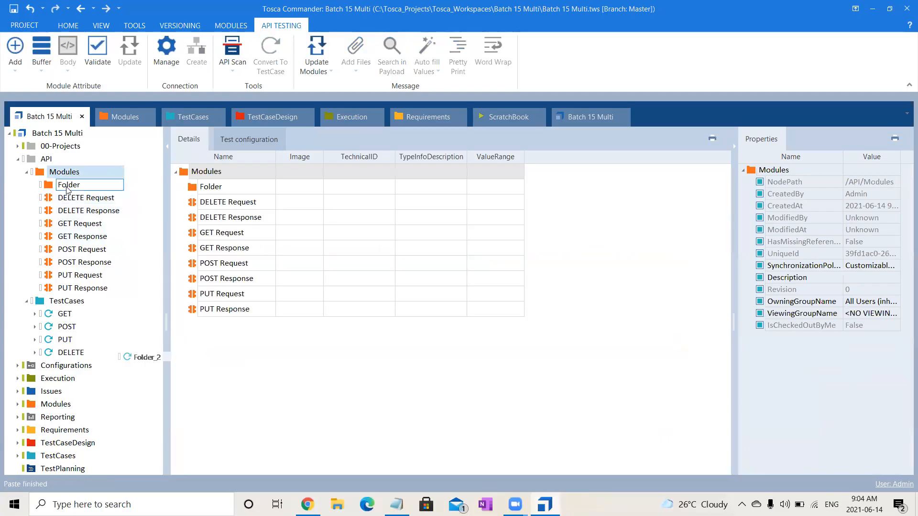
pyautogui.press('Delete')
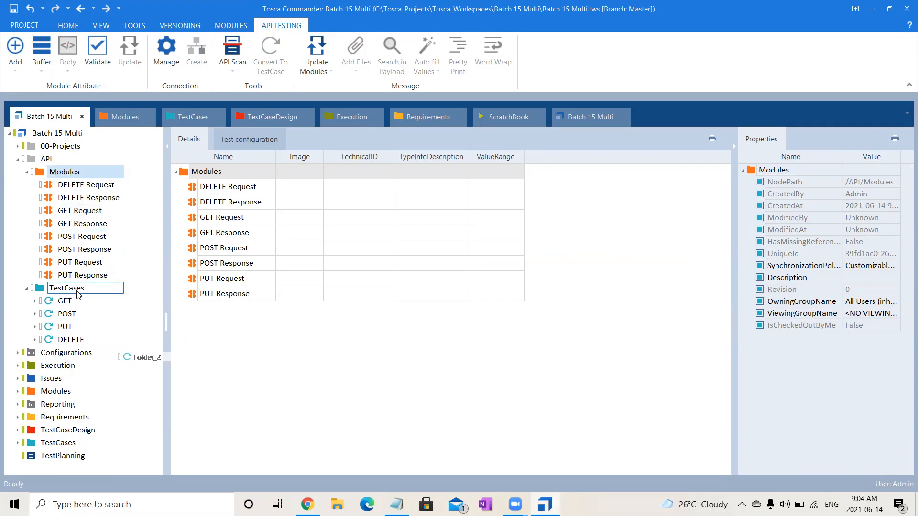
# Expand the GET test case and inspect its GET Request and GET Response steps.
pyautogui.click(74, 304)
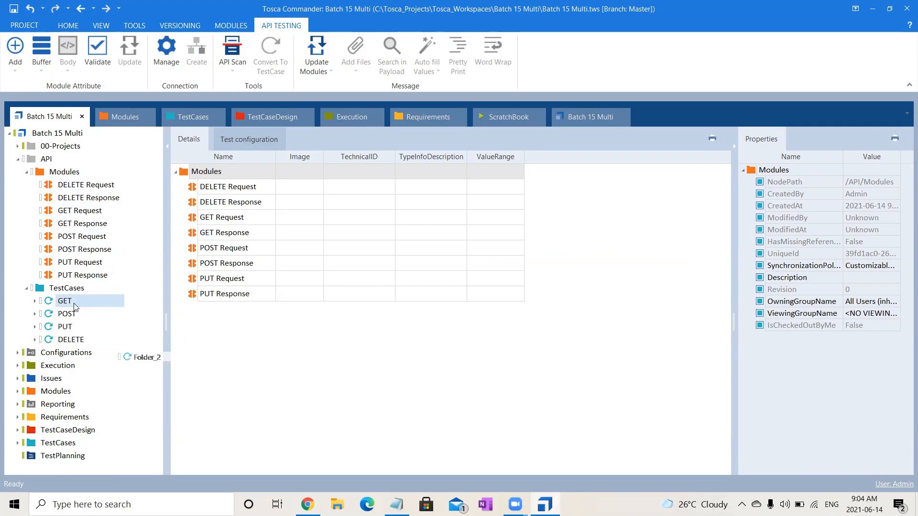
pyautogui.click(34, 301)
pyautogui.click(95, 317)
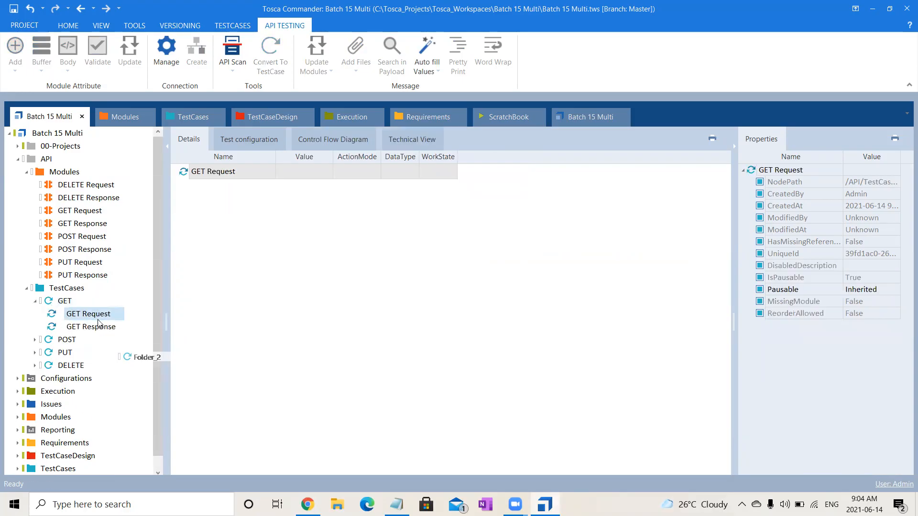
pyautogui.click(101, 328)
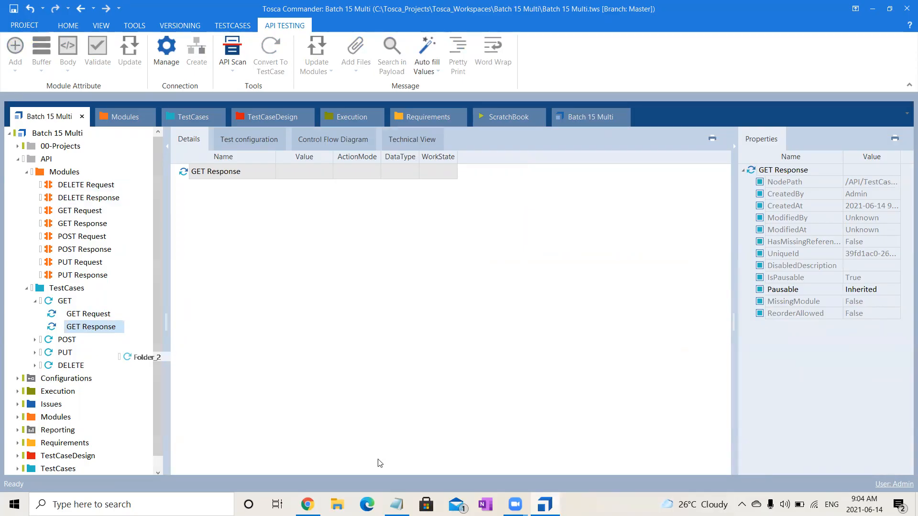
pyautogui.hotkey('alt', 'Tab')
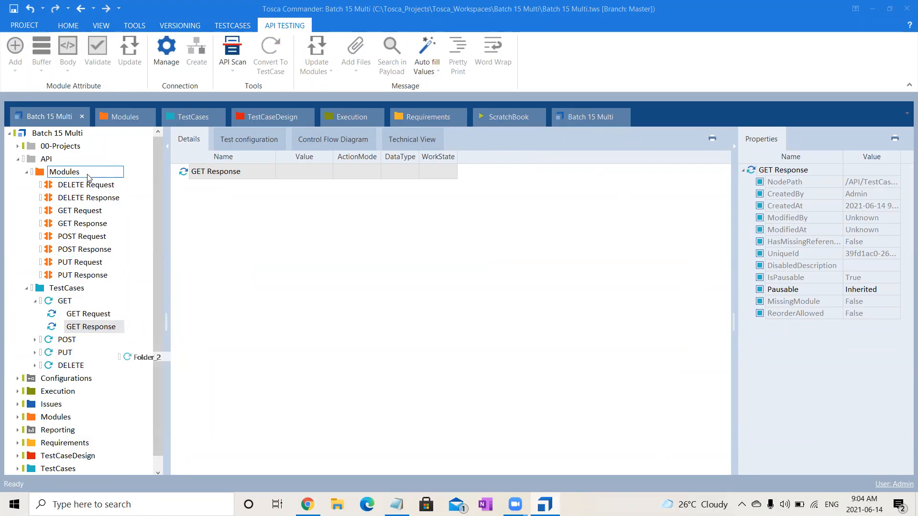
pyautogui.click(88, 187)
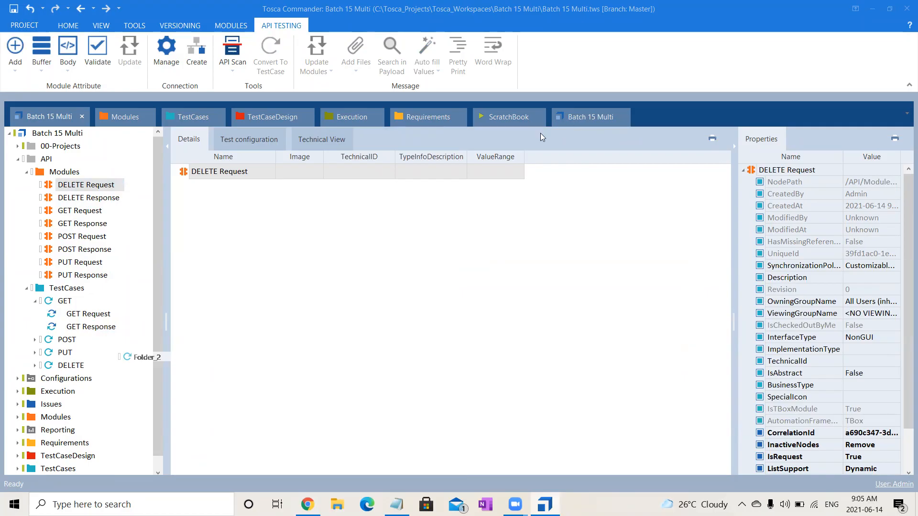
pyautogui.click(243, 262)
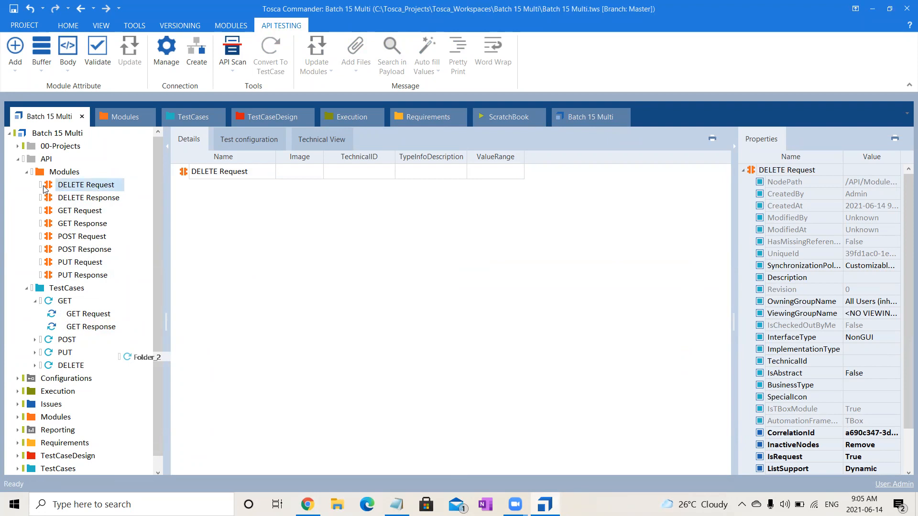
pyautogui.hotkey('shift', 'Down')
pyautogui.hotkey('shift', 'Down')
pyautogui.hotkey('shift', 'Down')
pyautogui.hotkey('shift', 'Down')
pyautogui.hotkey('shift', 'Down')
pyautogui.hotkey('shift', 'Down')
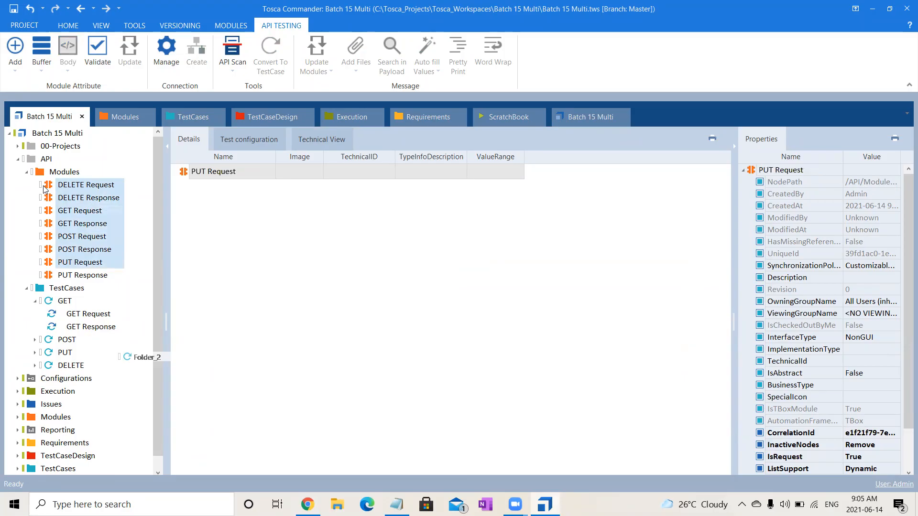
# Add the key, id, StatusCode and ResponseTime attributes to the DELETE Request and DELETE Response modules using the Attribute Assistant.
pyautogui.click(89, 185)
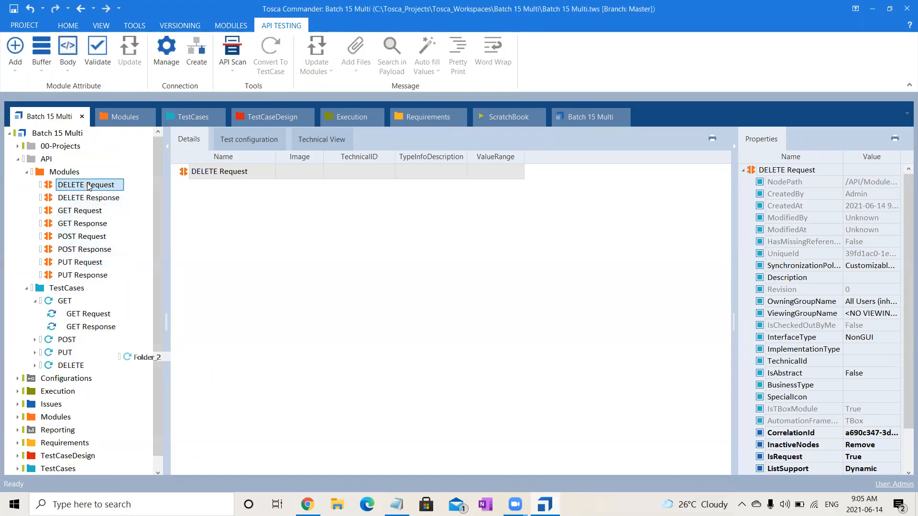
pyautogui.hotkey('shift', 'Down')
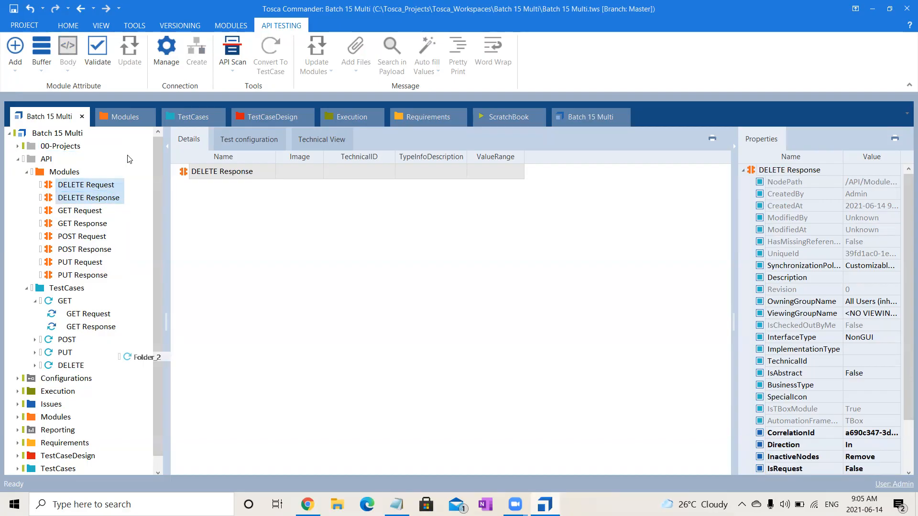
pyautogui.click(16, 73)
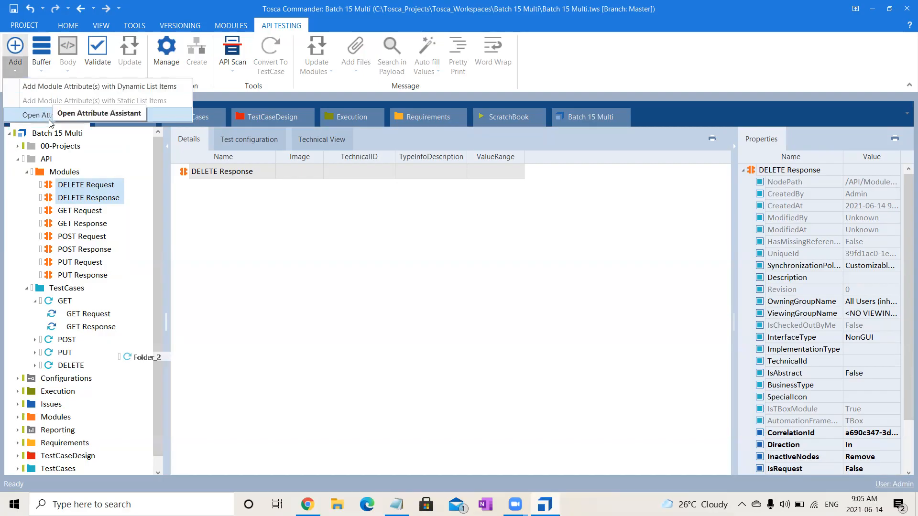
pyautogui.click(44, 117)
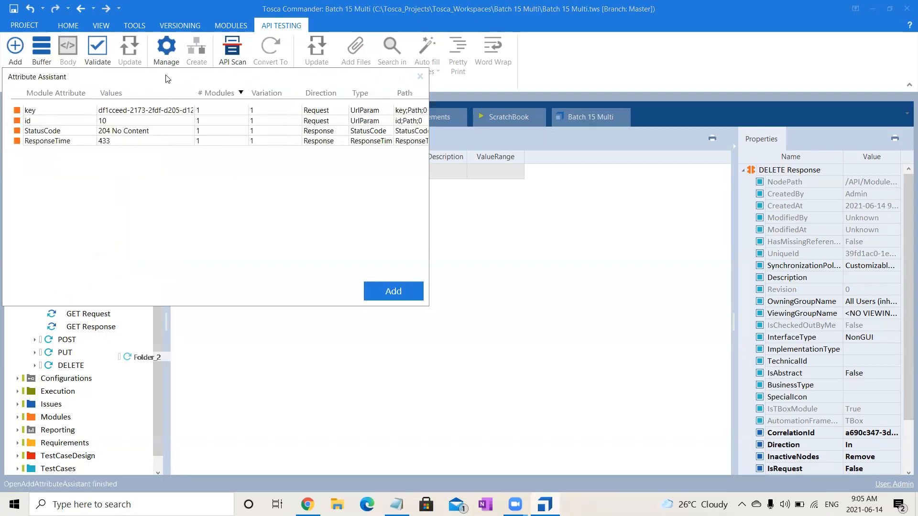
pyautogui.moveTo(166, 78); pyautogui.dragTo(479, 227)
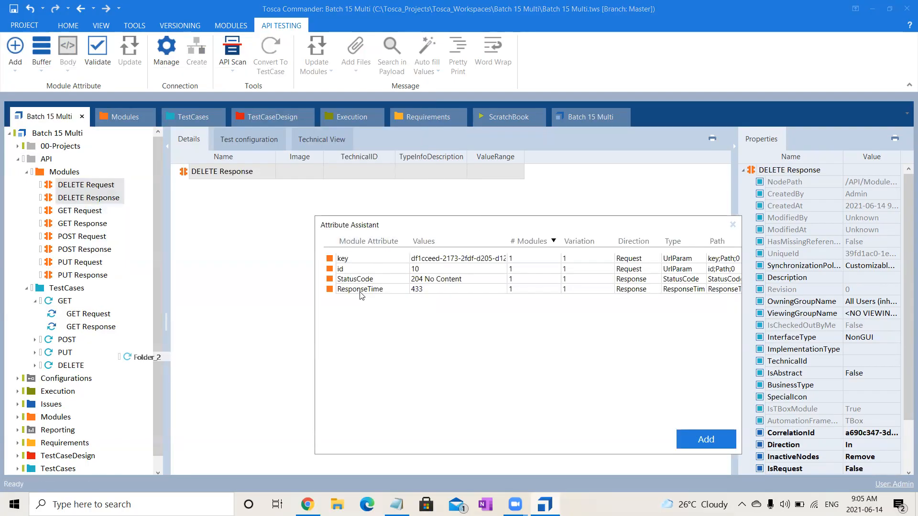
pyautogui.click(366, 262)
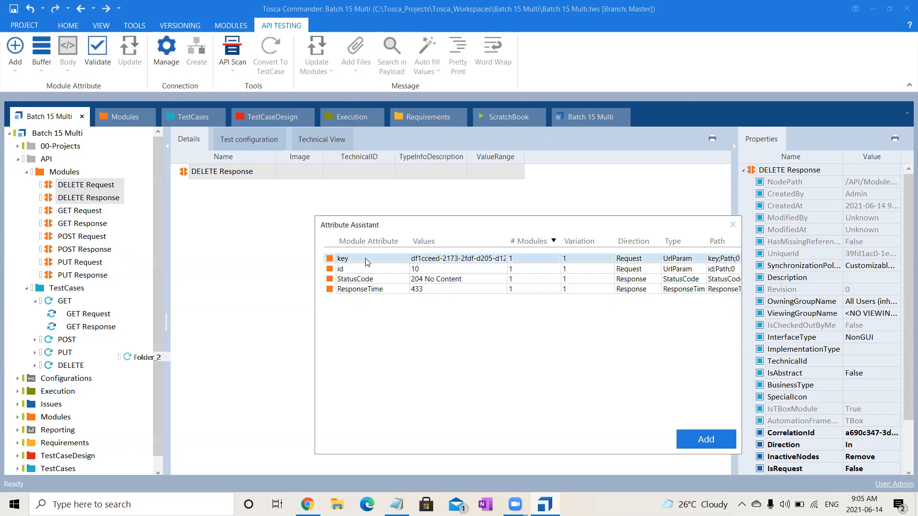
pyautogui.keyDown('shift'); pyautogui.click(368, 271); pyautogui.keyUp('shift')
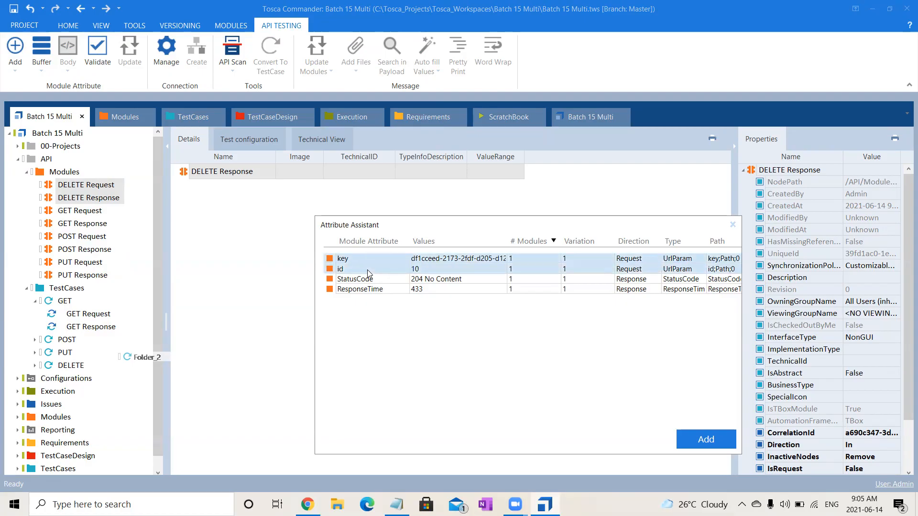
pyautogui.keyDown('shift'); pyautogui.click(376, 281); pyautogui.keyUp('shift')
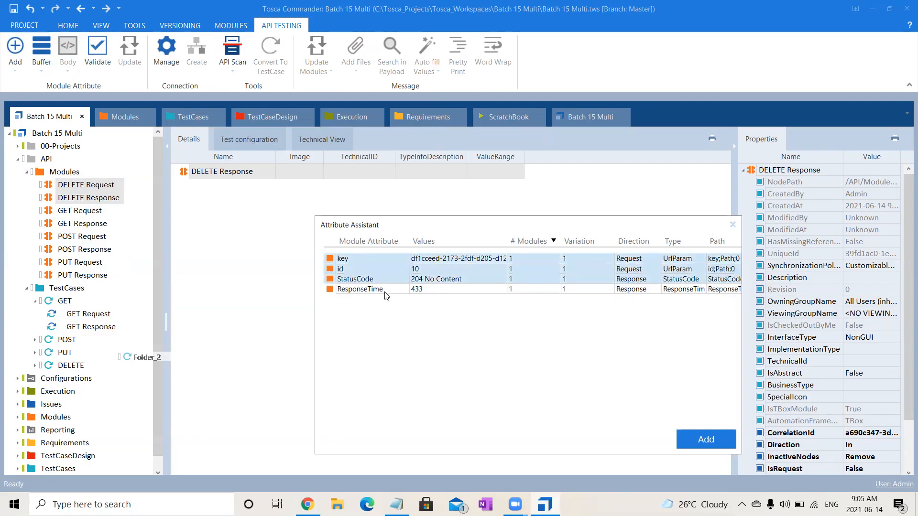
pyautogui.keyDown('shift'); pyautogui.click(385, 290); pyautogui.keyUp('shift')
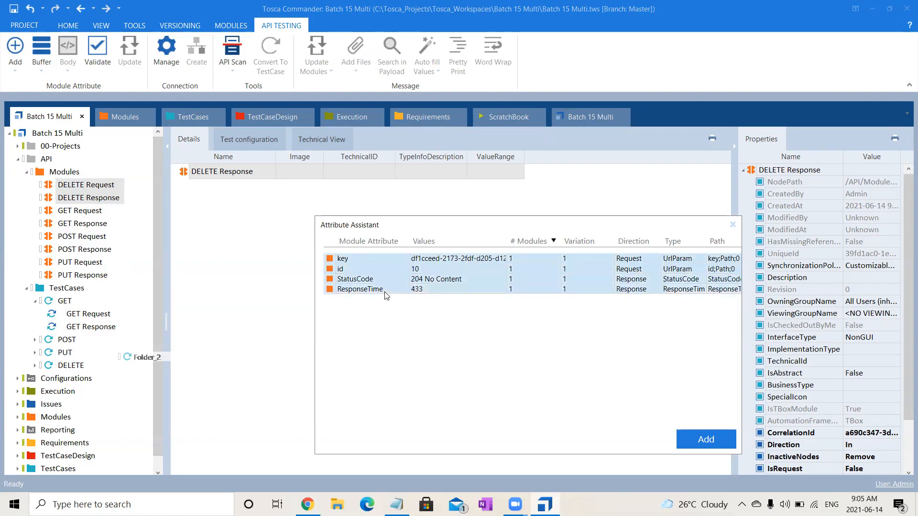
pyautogui.click(695, 445)
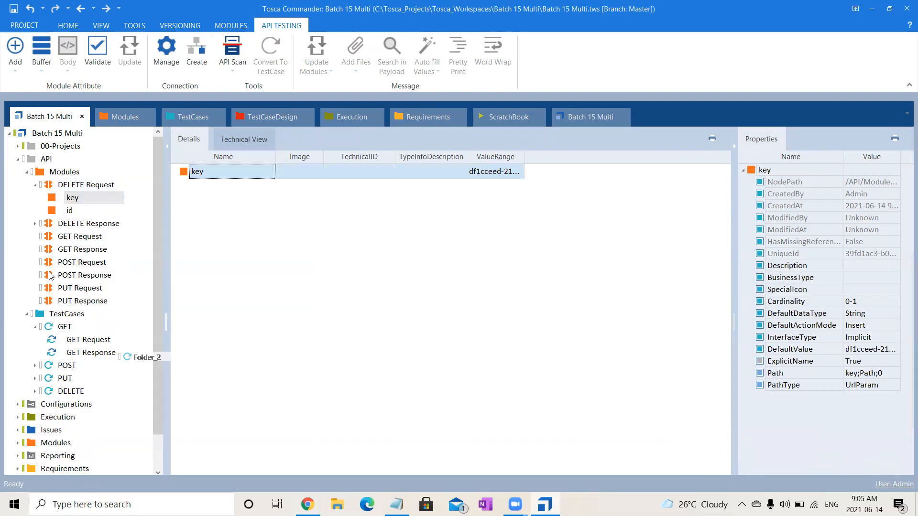
# Expand the DELETE Response module, and open the DELETE test case with its request and response step attributes expanded.
pyautogui.click(35, 223)
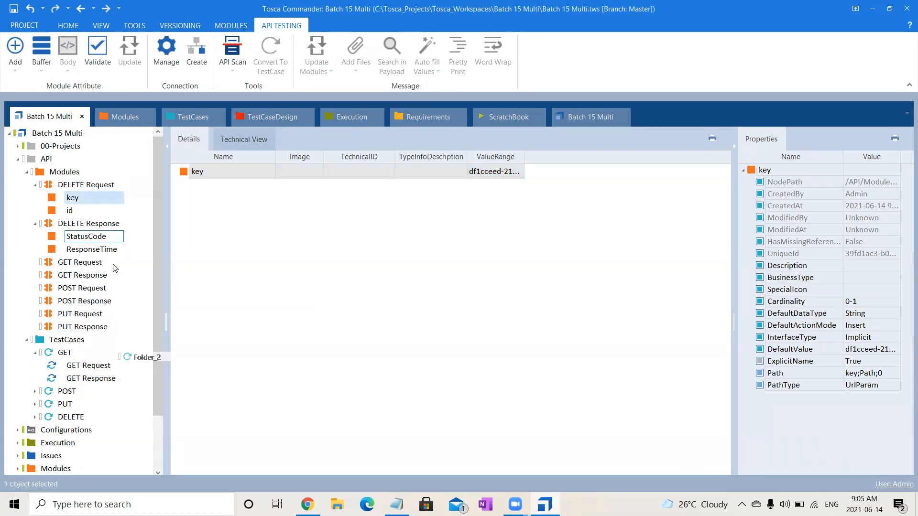
pyautogui.click(70, 416)
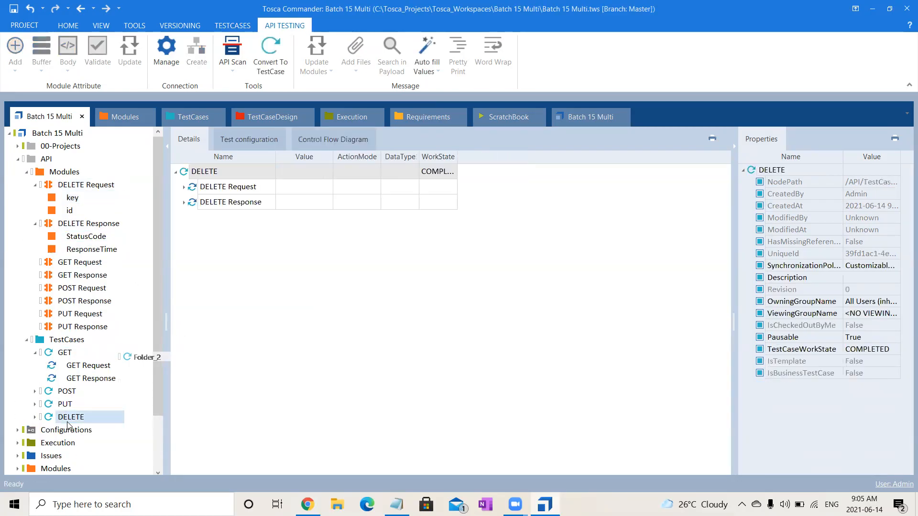
pyautogui.click(185, 187)
pyautogui.click(185, 233)
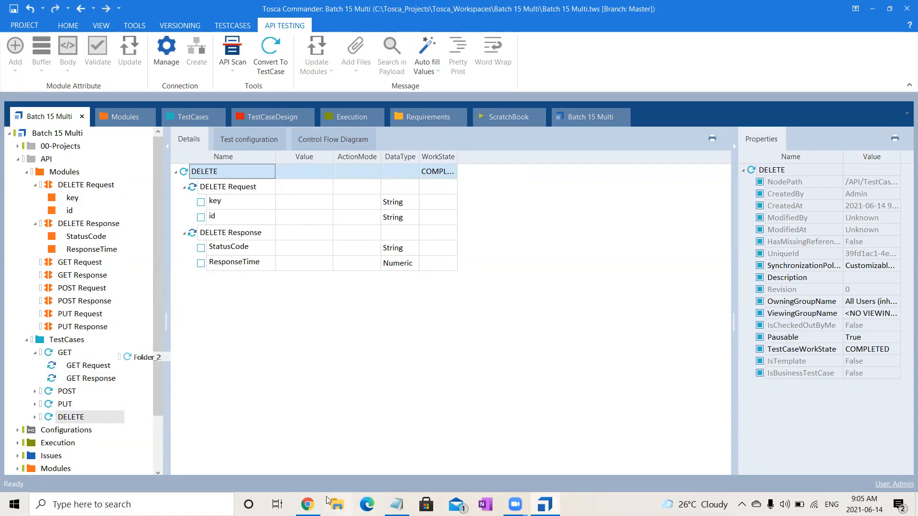
# Switch to Chrome, generate a new service access key on the Training Services page and copy it.
pyautogui.click(307, 505)
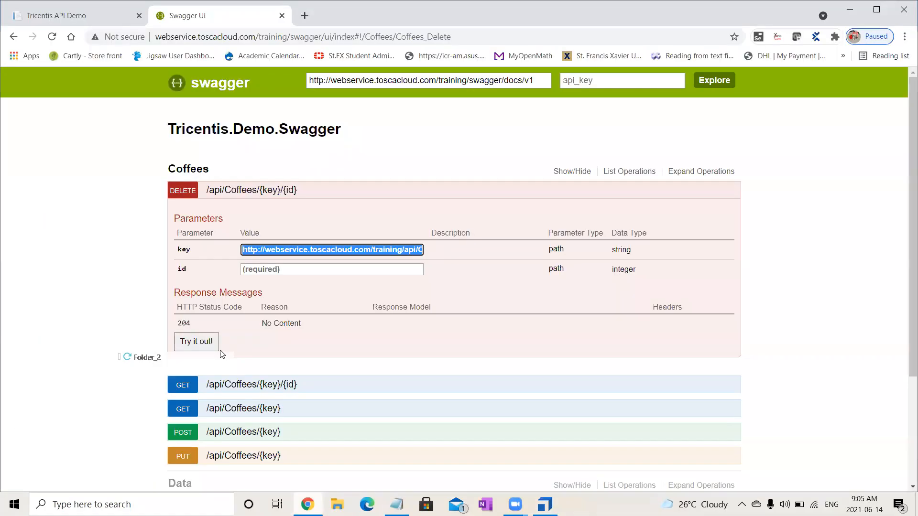
pyautogui.click(100, 10)
pyautogui.click(50, 219)
pyautogui.click(51, 220)
pyautogui.moveTo(10, 205); pyautogui.dragTo(181, 205)
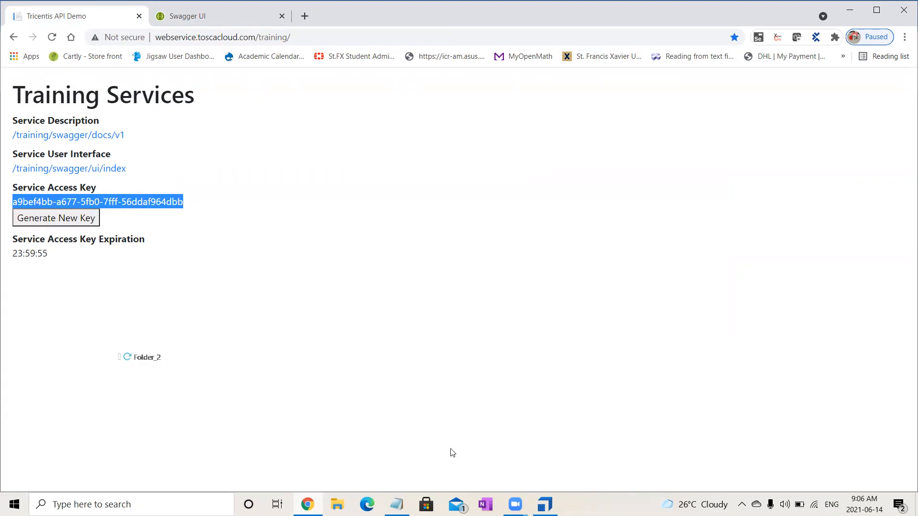
# Back in Tosca Commander, paste the service access key as the DELETE Request's key value and set its id to 8.
pyautogui.hotkey('alt', 'Tab')
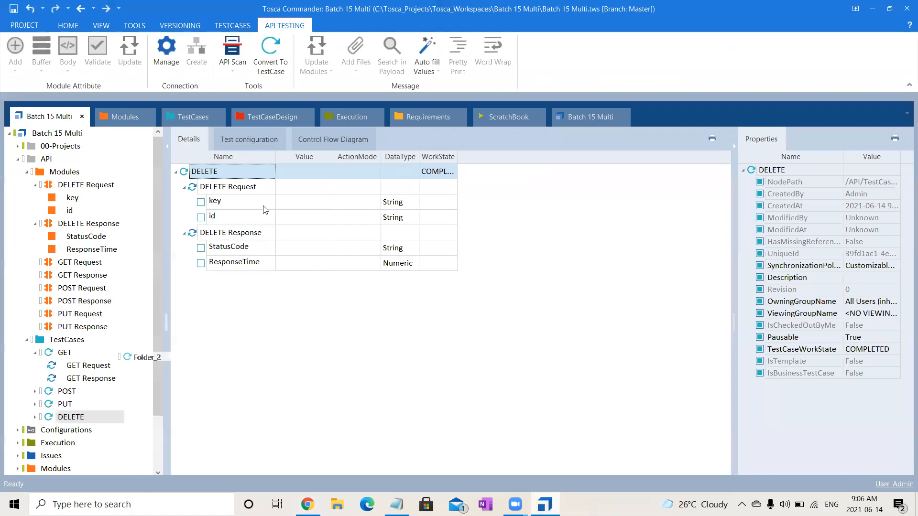
pyautogui.click(295, 201)
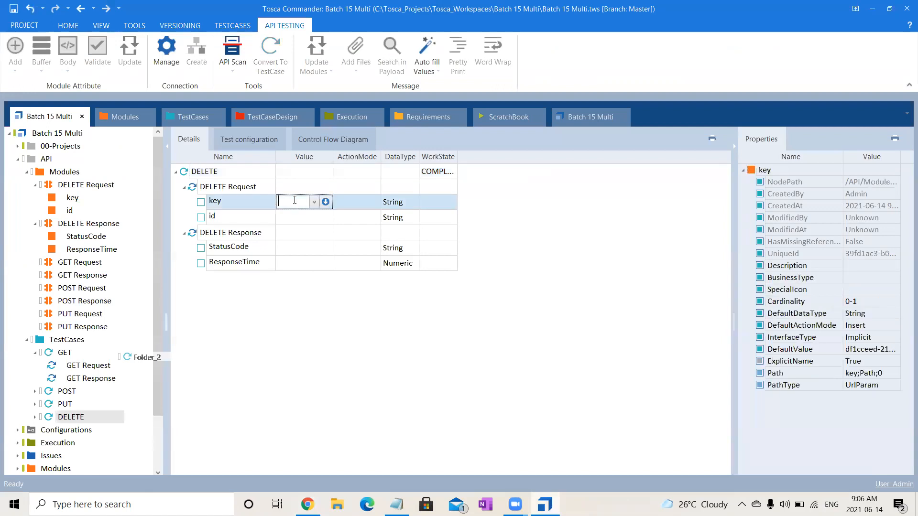
pyautogui.write('a9bef4bb-a677-5fb0-7fff-56ddaf064dbb')
pyautogui.press('Return')
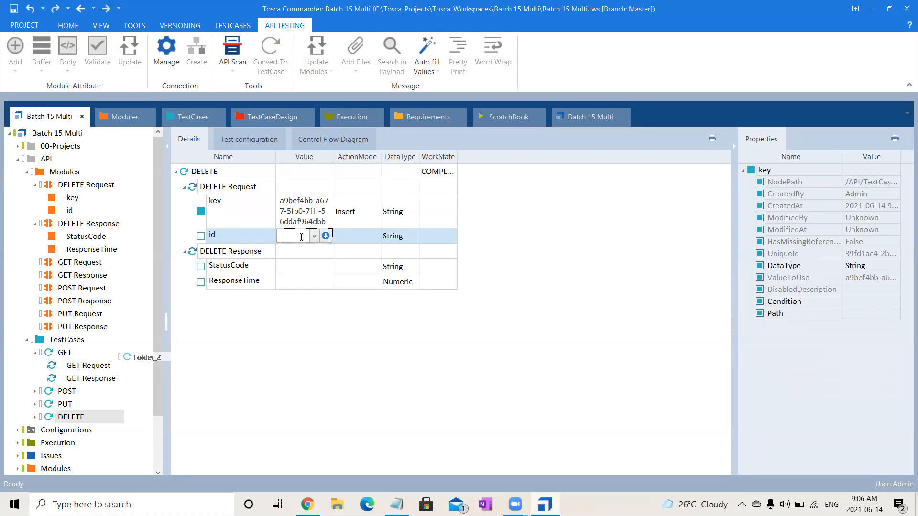
pyautogui.write('8')
pyautogui.press('Return')
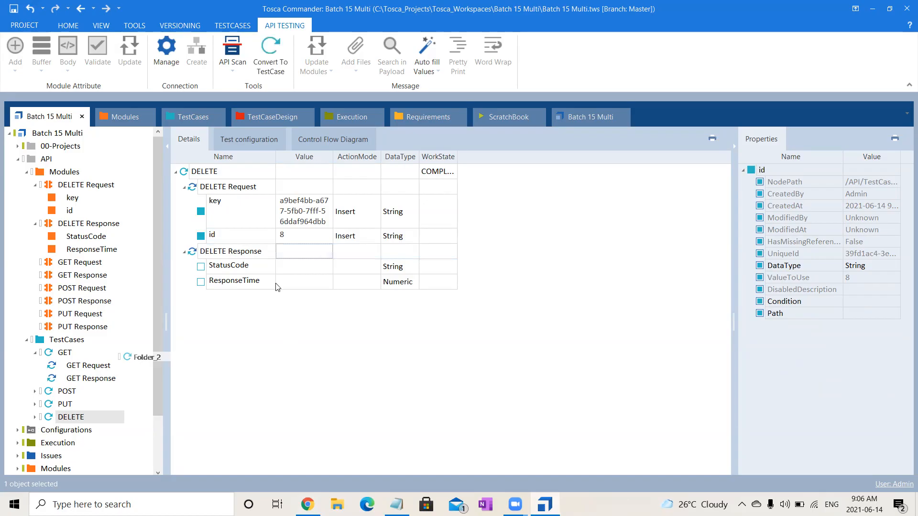
# Set the DELETE Response's StatusCode value to 204 No Content.
pyautogui.click(293, 270)
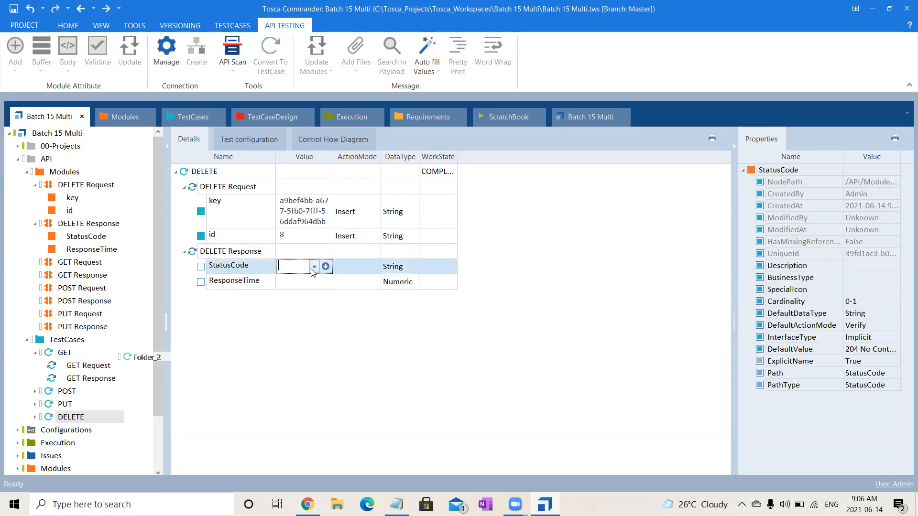
pyautogui.click(314, 269)
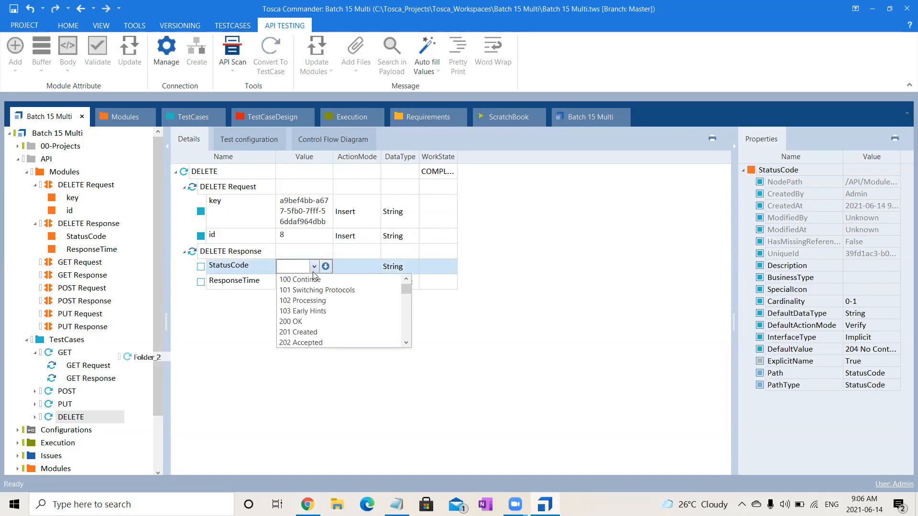
pyautogui.click(406, 343)
pyautogui.click(406, 342)
pyautogui.click(405, 342)
pyautogui.click(310, 332)
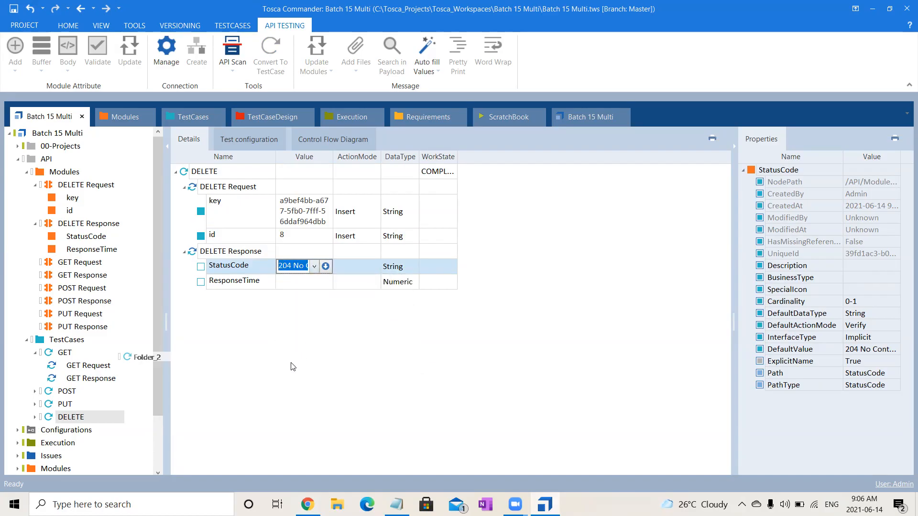
pyautogui.press('Return')
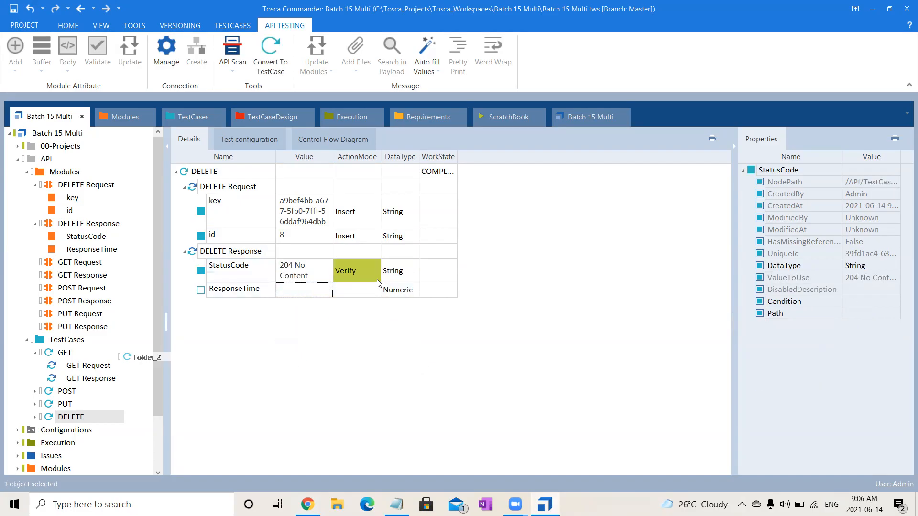
# Set the DELETE Response's ResponseTime action mode to Buffer and name the buffer ResponseTime.
pyautogui.click(310, 296)
pyautogui.click(356, 296)
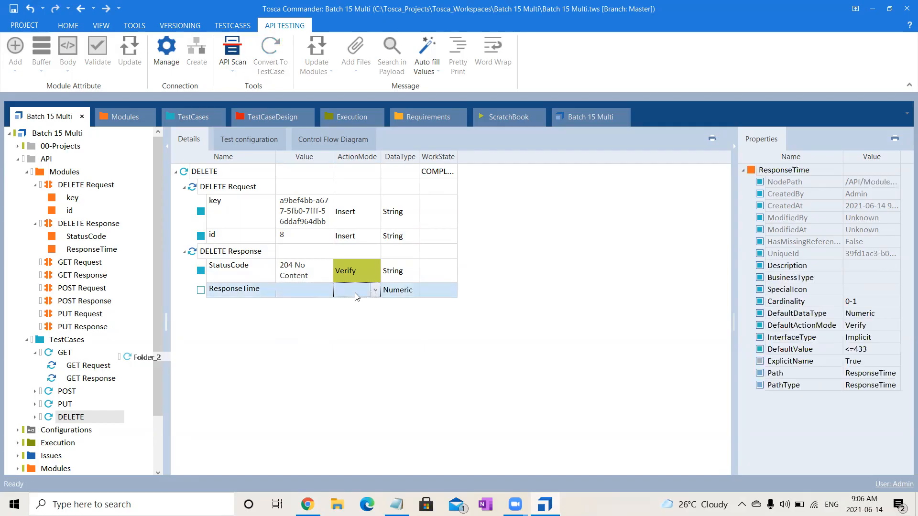
pyautogui.write('Buffer')
pyautogui.click(327, 374)
pyautogui.click(299, 292)
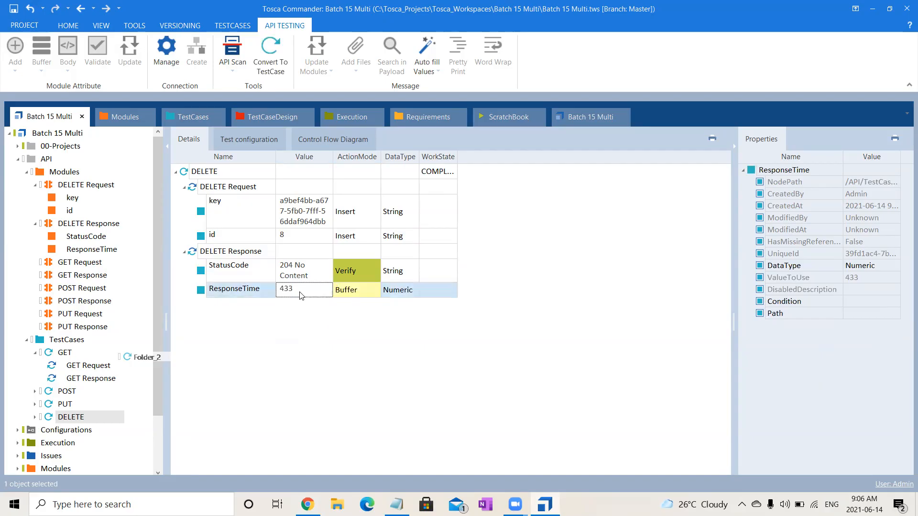
pyautogui.click(301, 292)
pyautogui.write('Res')
pyautogui.write('ponse')
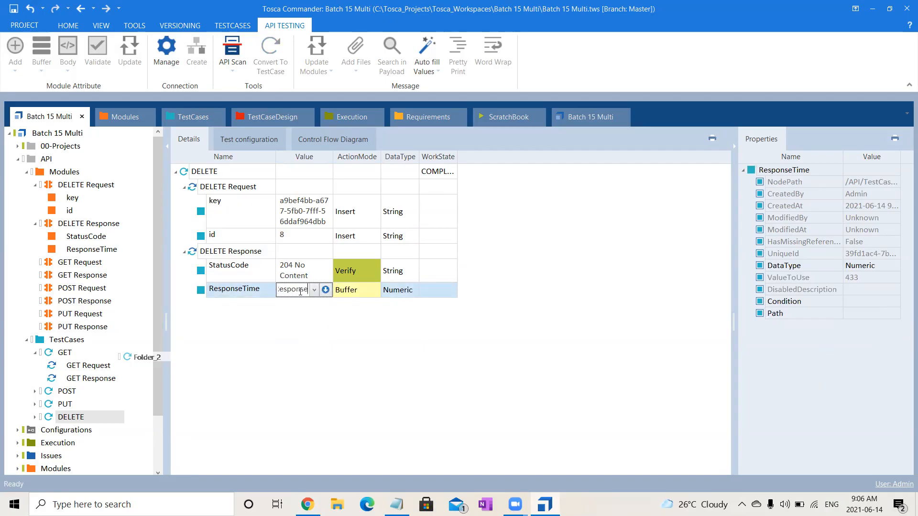
pyautogui.write('Time')
pyautogui.press('Return')
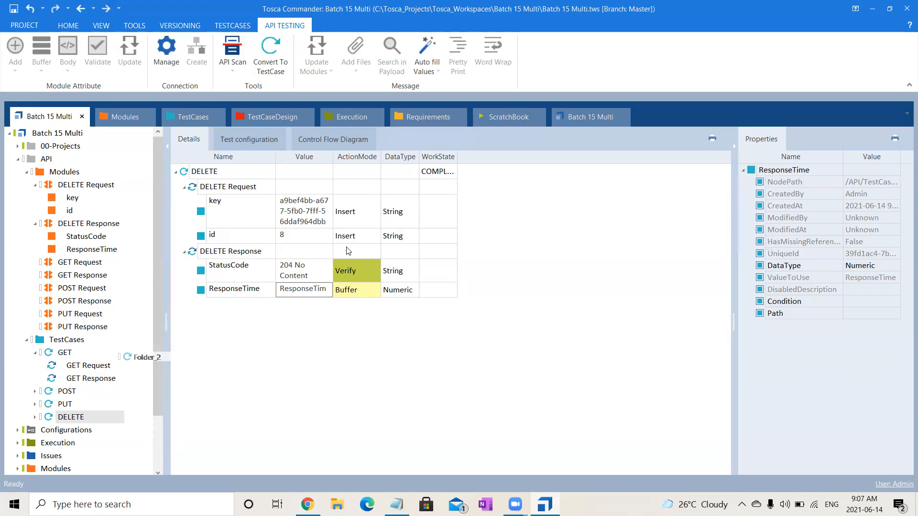
# Run the DELETE test case in ScratchBook.
pyautogui.click(196, 175)
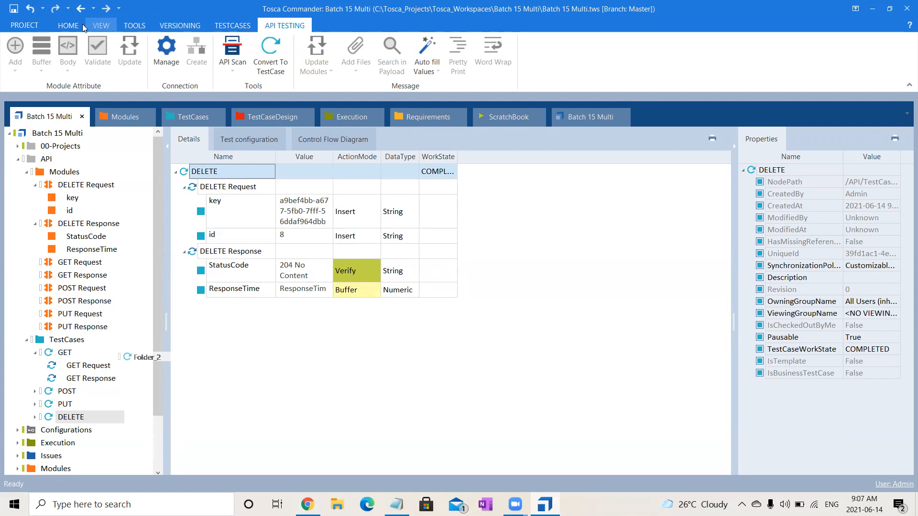
pyautogui.click(65, 24)
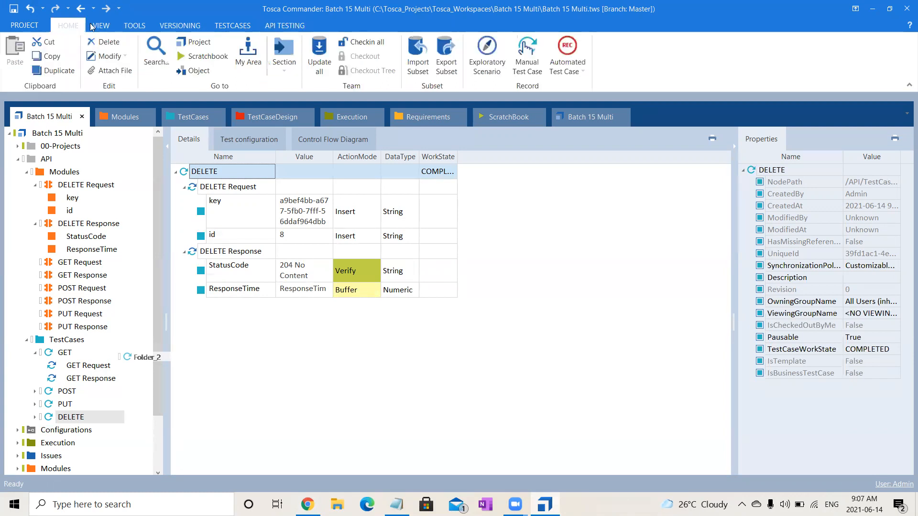
pyautogui.click(238, 25)
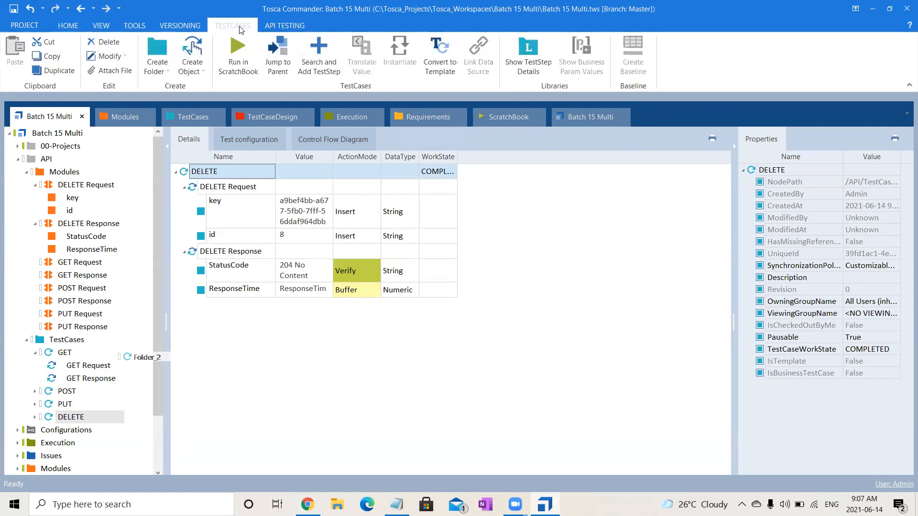
pyautogui.click(250, 51)
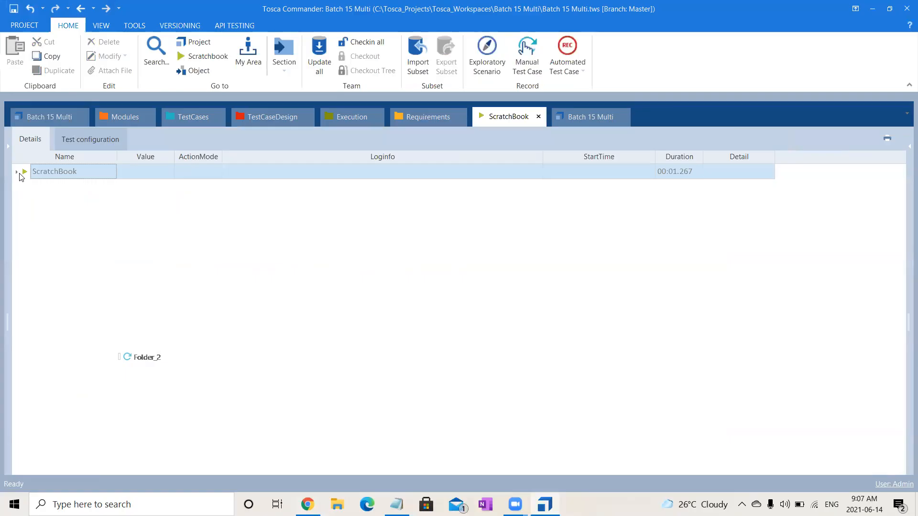
# Expand the ScratchBook results for the DELETE request and response, and examine the full StatusCode verification log.
pyautogui.click(18, 173)
pyautogui.click(24, 187)
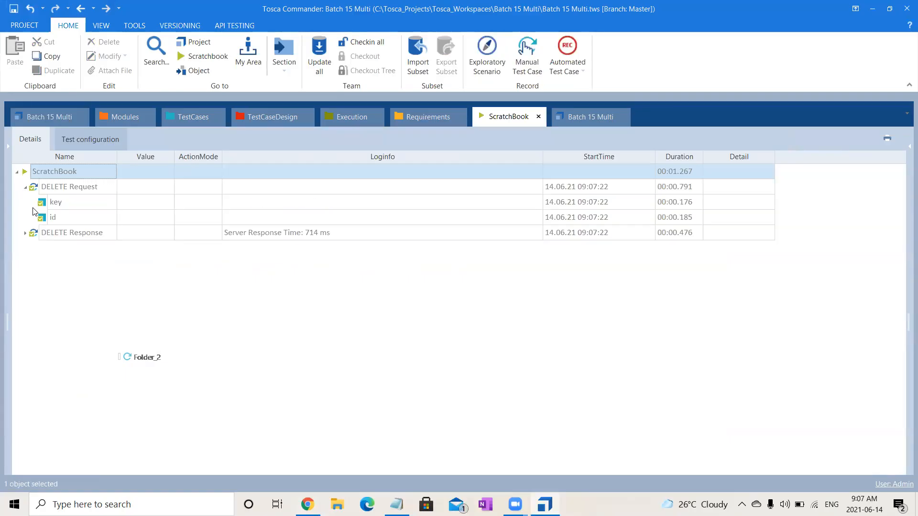
pyautogui.click(27, 233)
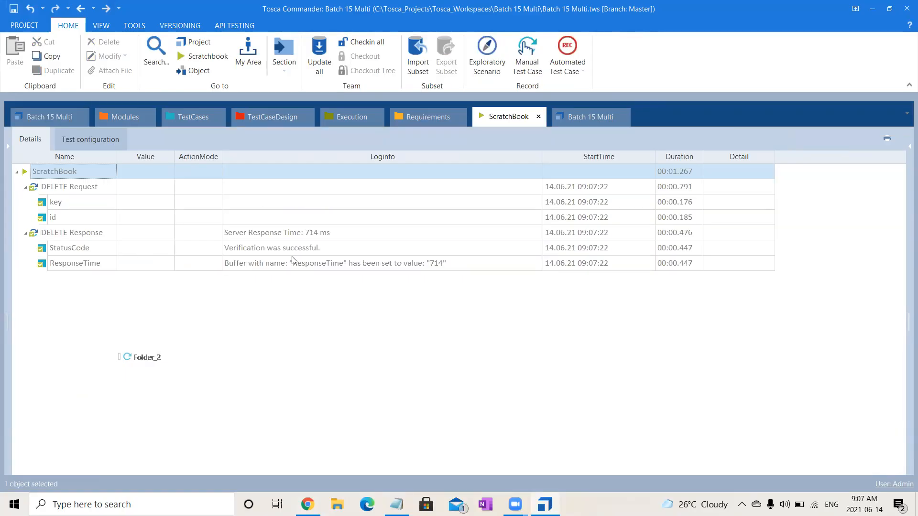
pyautogui.click(320, 249)
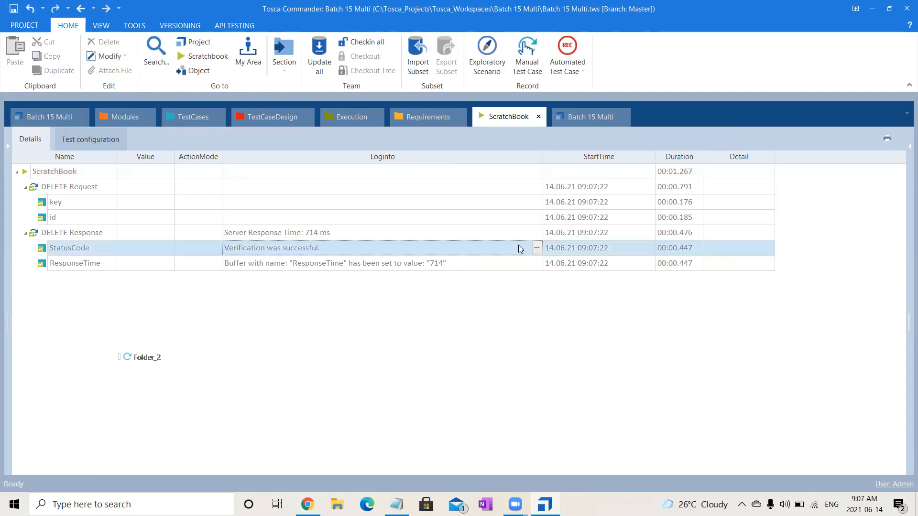
pyautogui.click(537, 248)
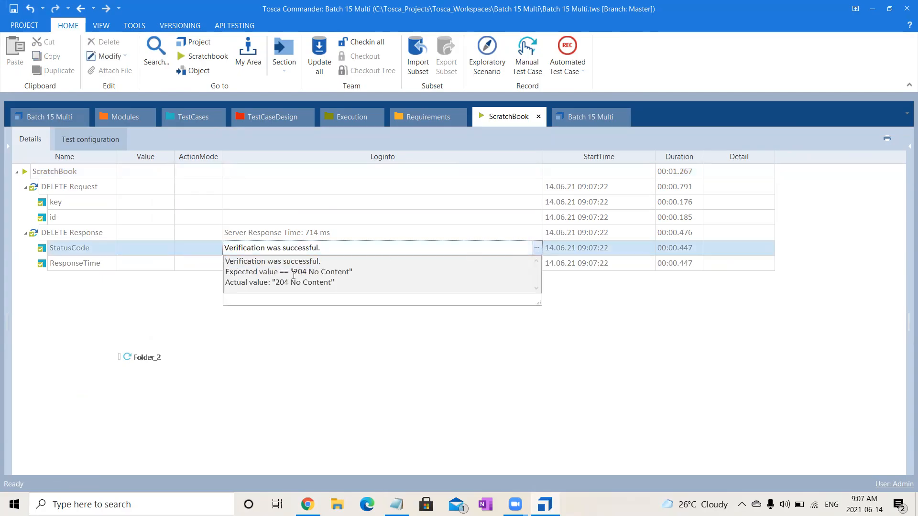
# Examine the full ScratchBook log entry for the DELETE Response's ResponseTime buffer.
pyautogui.click(280, 387)
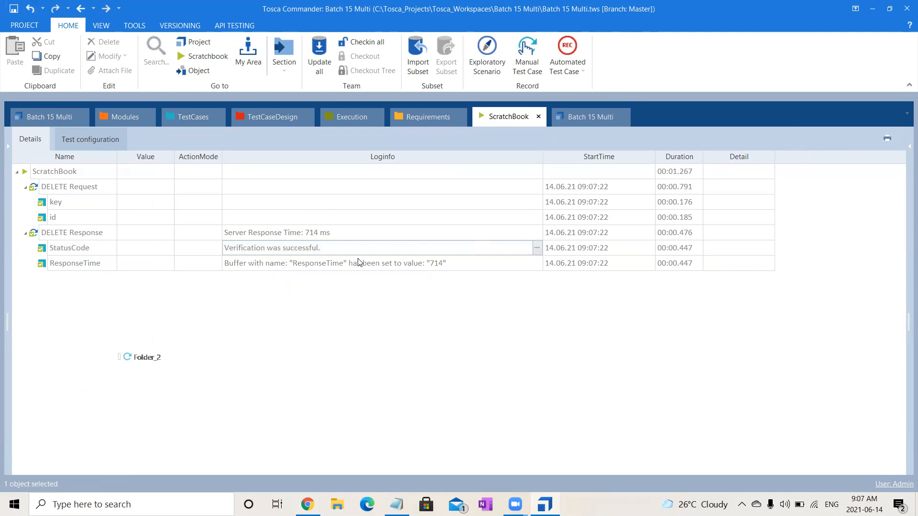
pyautogui.click(457, 262)
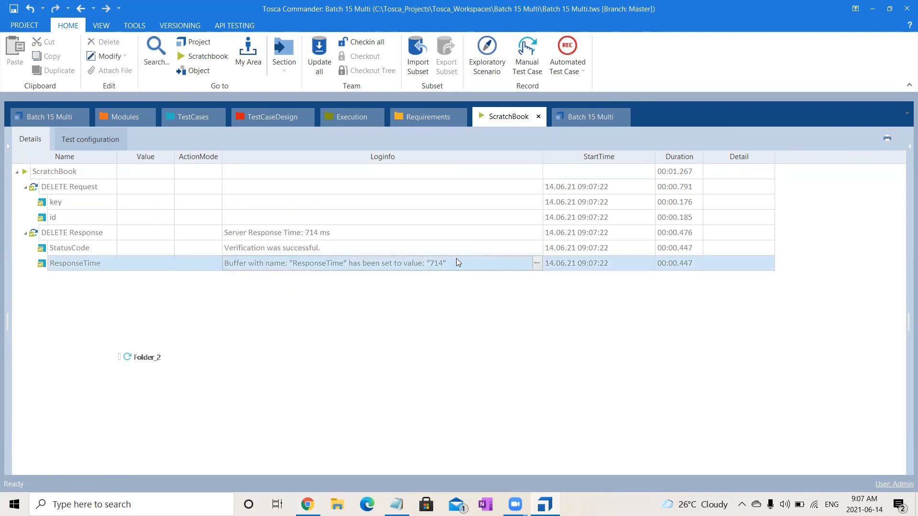
pyautogui.click(537, 264)
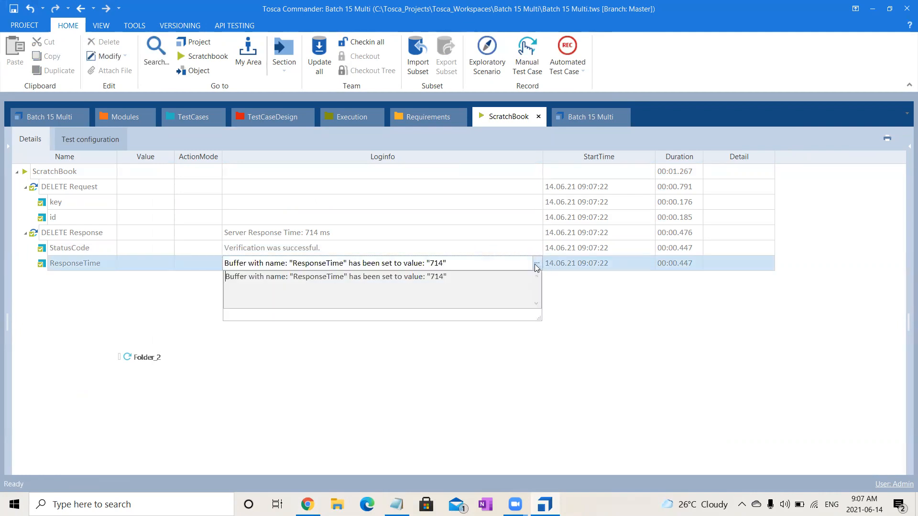
pyautogui.click(396, 408)
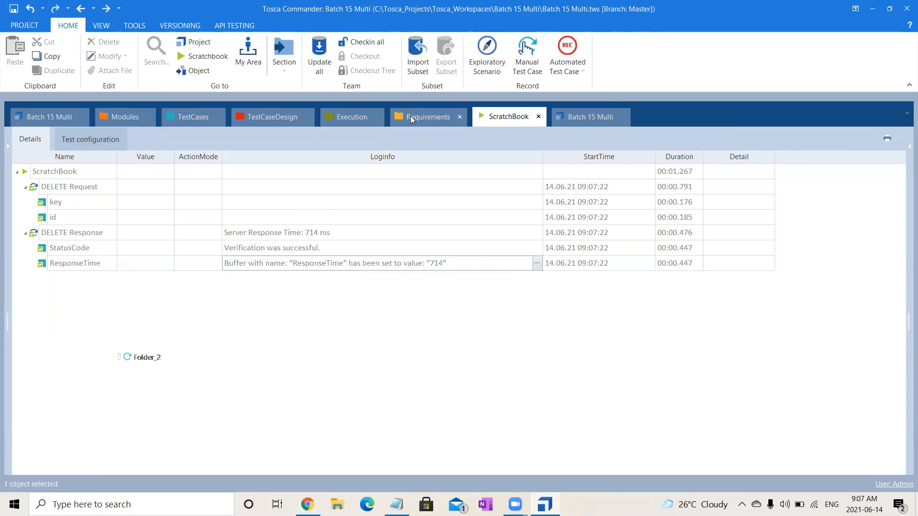
# Return to the DELETE test case in the Batch 15 Multi project tree.
pyautogui.click(277, 118)
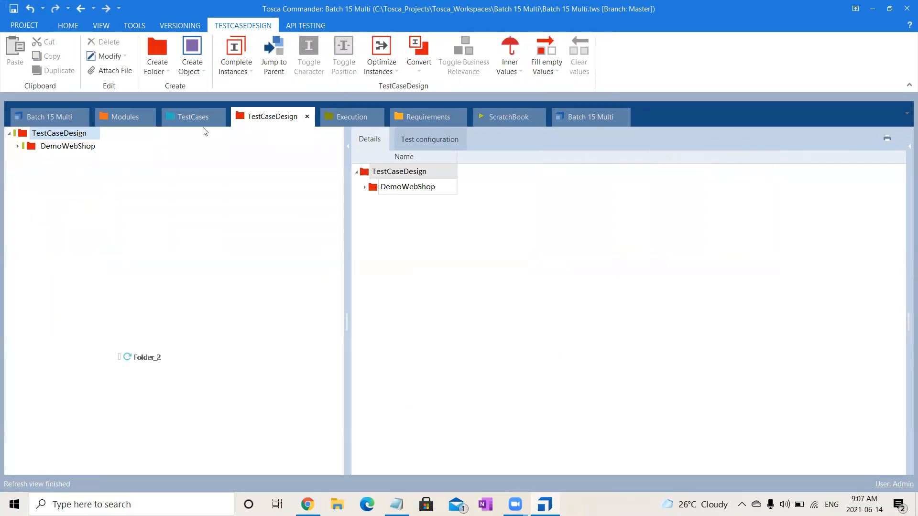
pyautogui.click(191, 117)
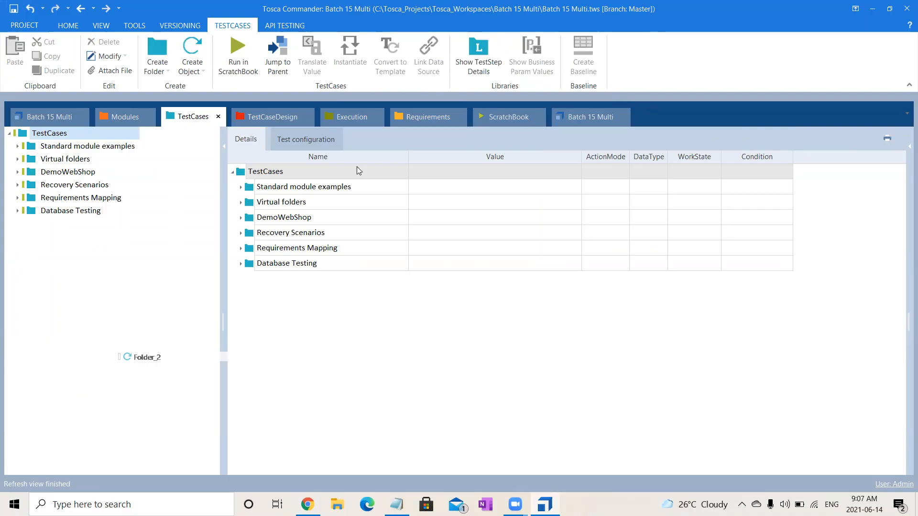
pyautogui.click(124, 125)
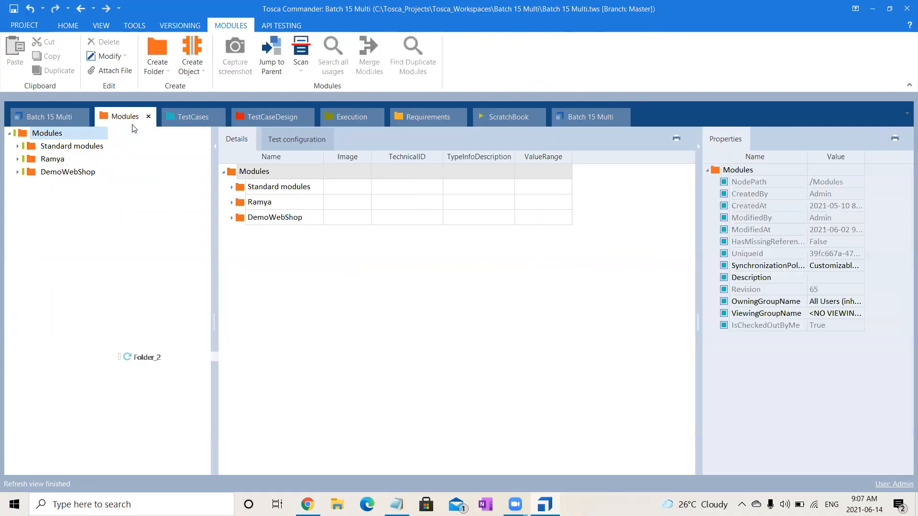
pyautogui.click(205, 121)
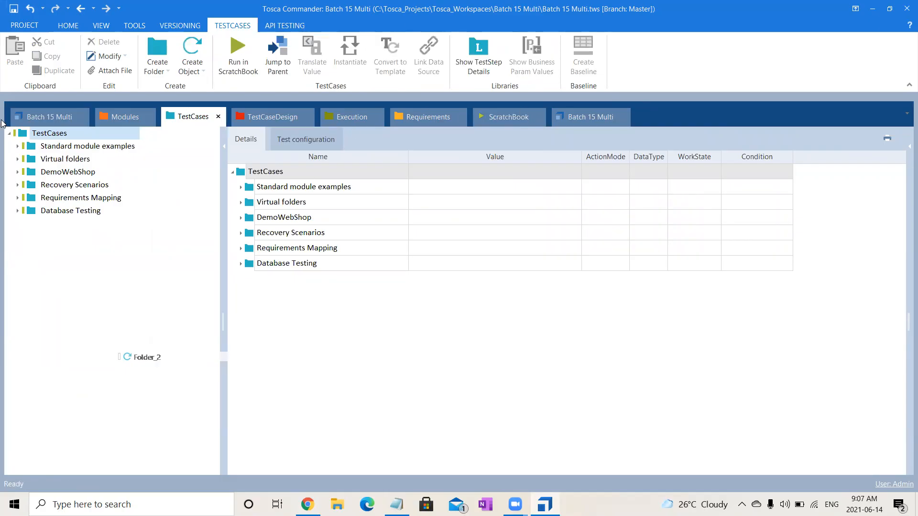
pyautogui.click(30, 116)
pyautogui.click(259, 317)
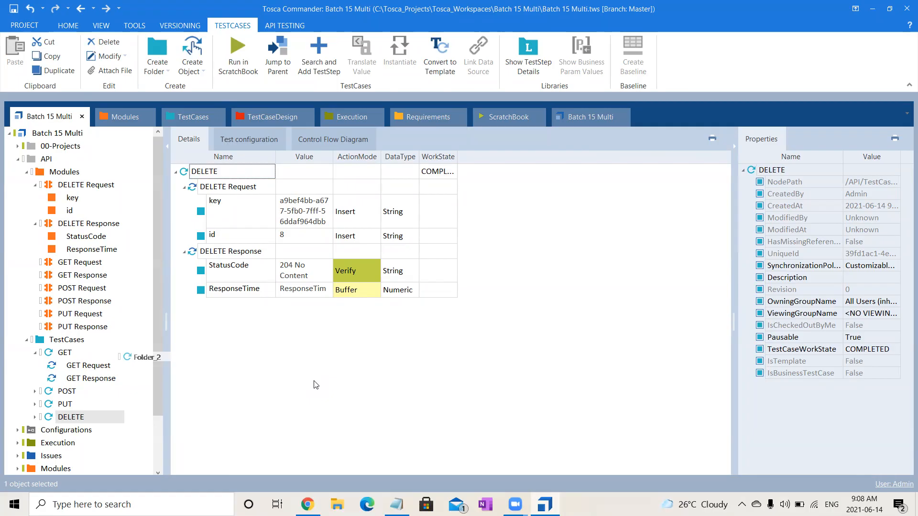
# Check the service access key's expiration on the Training Services page in Chrome and return to Tosca Commander.
pyautogui.click(301, 215)
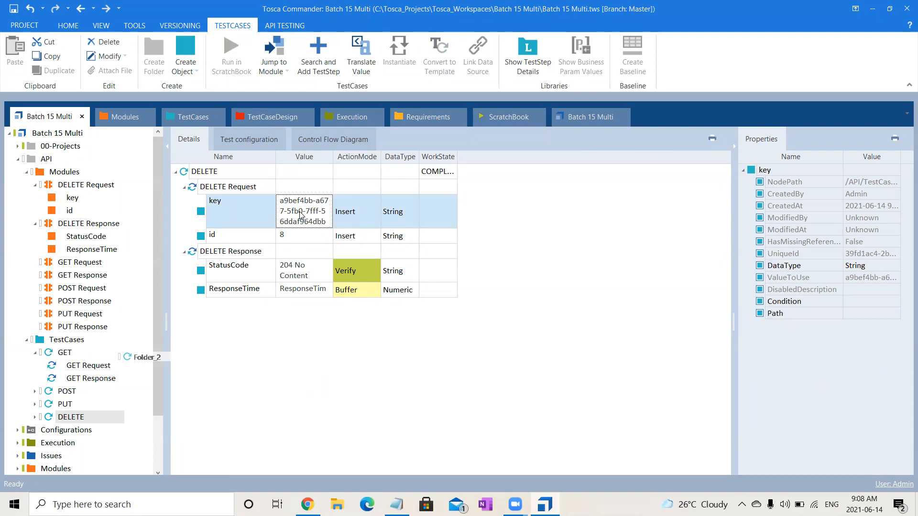
pyautogui.hotkey('alt', 'Tab')
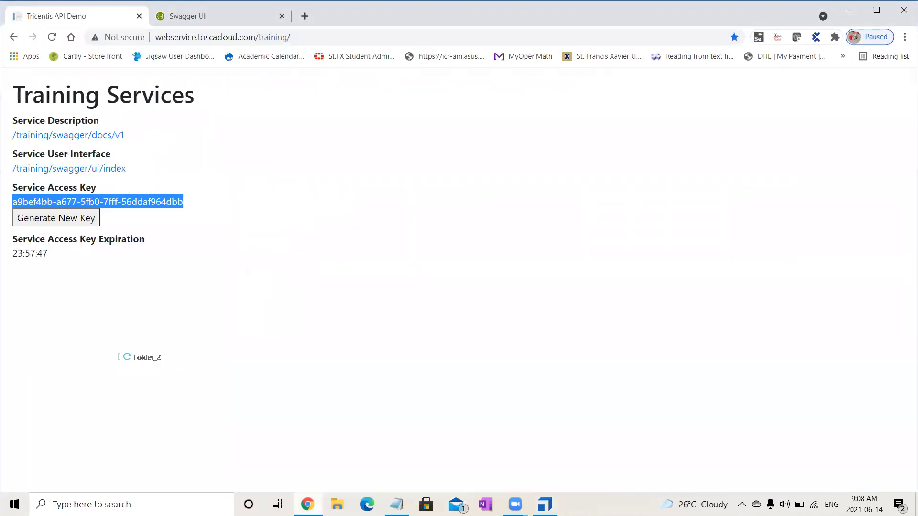
pyautogui.moveTo(13, 253); pyautogui.dragTo(51, 257)
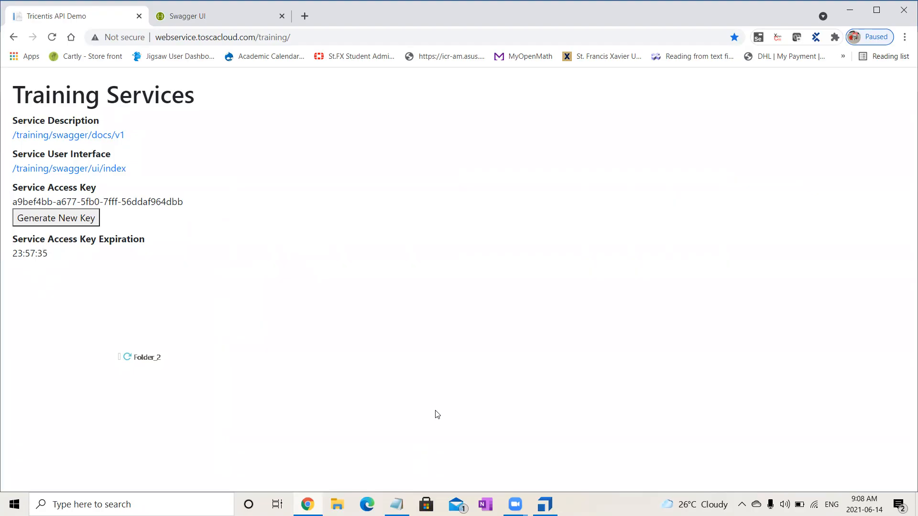
pyautogui.click(545, 504)
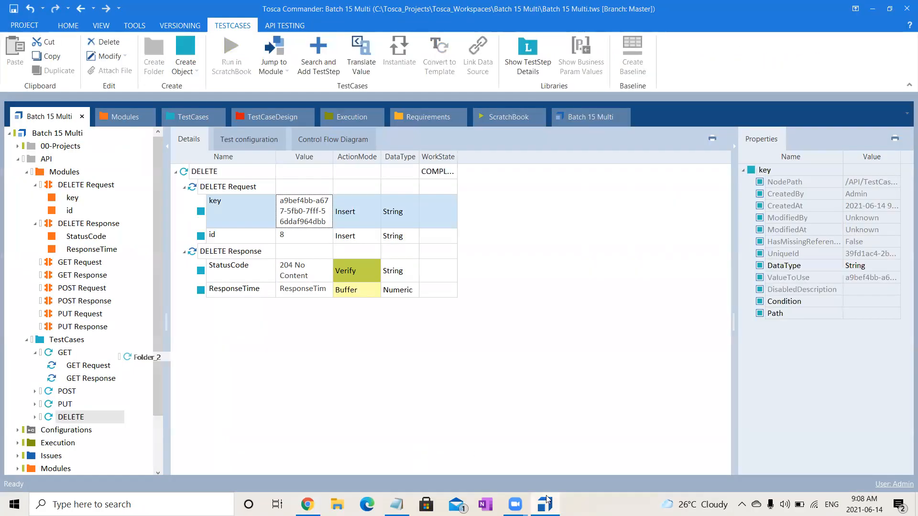
pyautogui.click(568, 317)
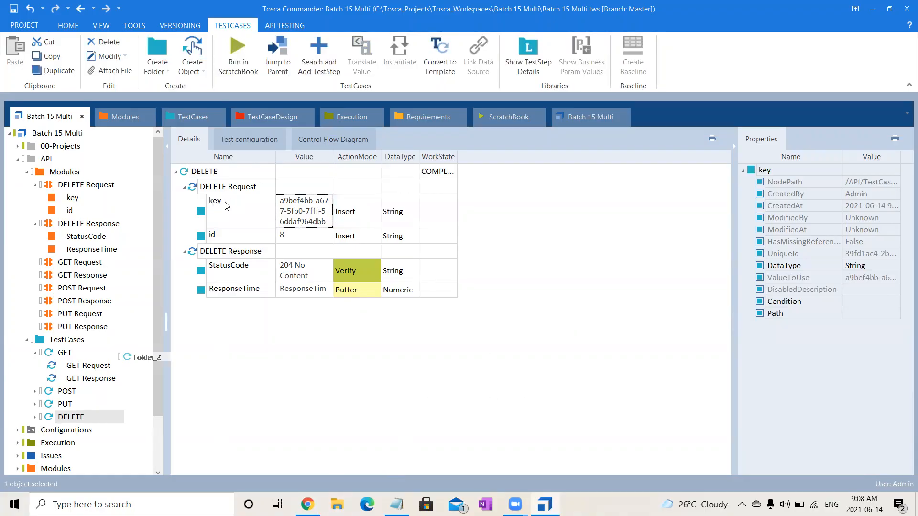
# Create a Library in the API project's TestCases folder, keeping its default name.
pyautogui.rightClick(62, 343)
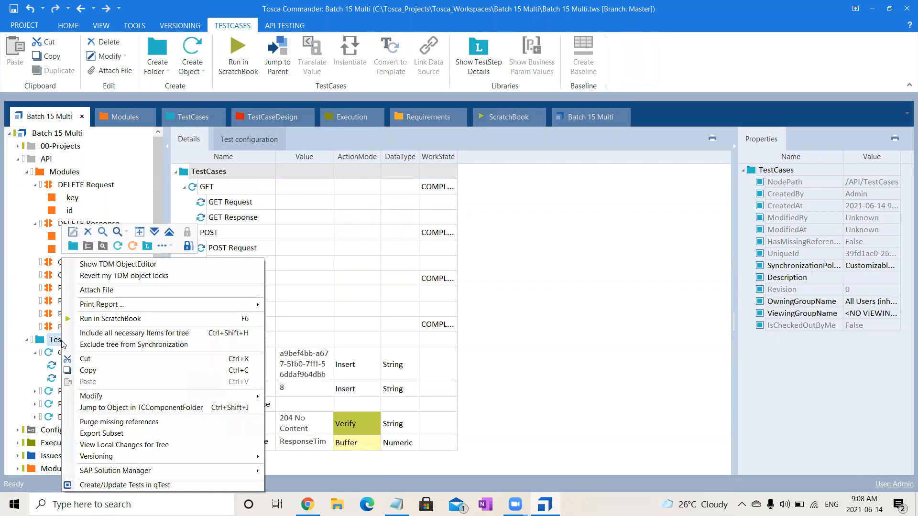
pyautogui.click(147, 247)
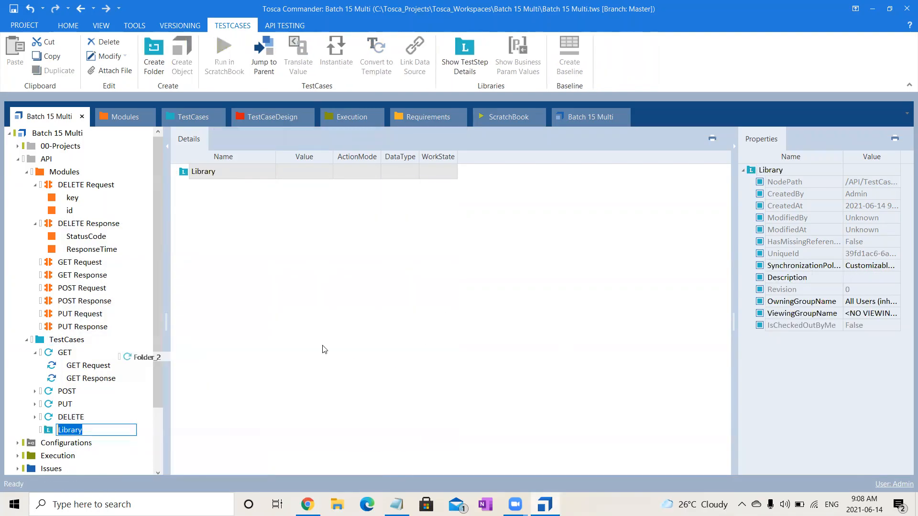
pyautogui.press('Return')
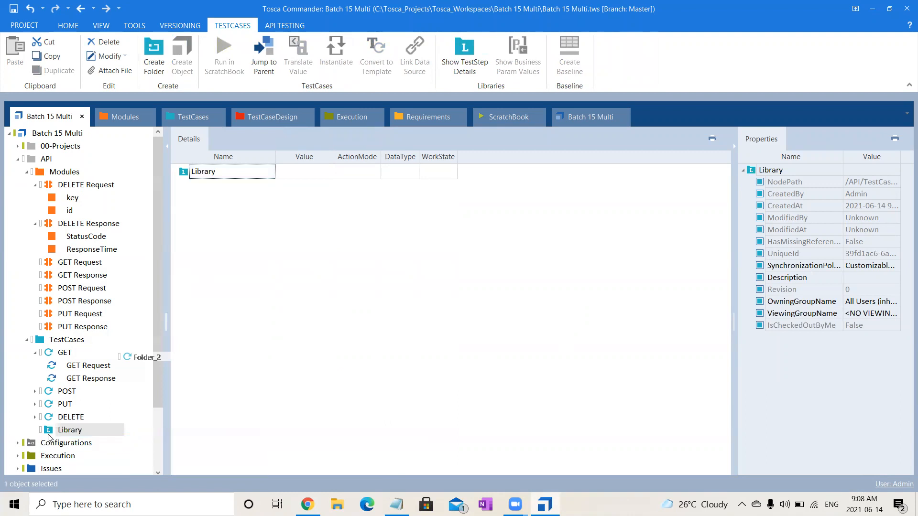
# Create a reusable test step block named Delete in the Library.
pyautogui.rightClick(50, 438)
pyautogui.click(56, 329)
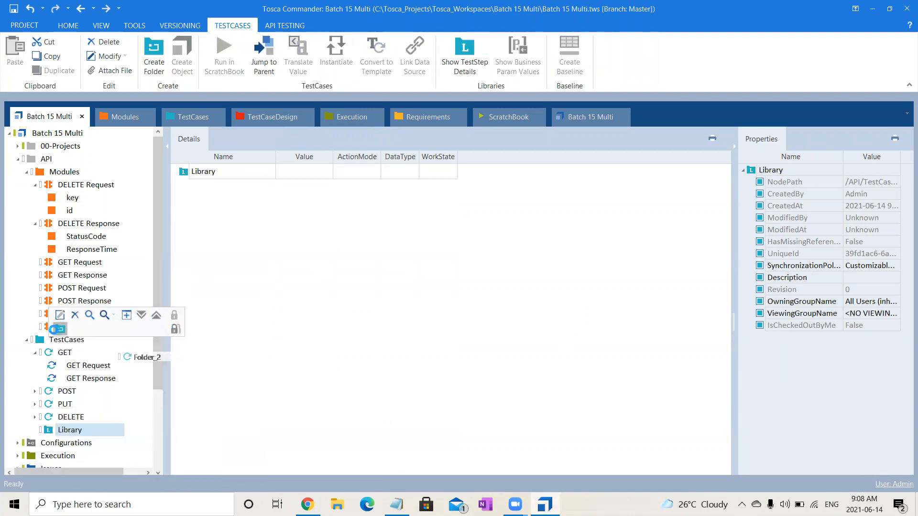
pyautogui.write('Delete')
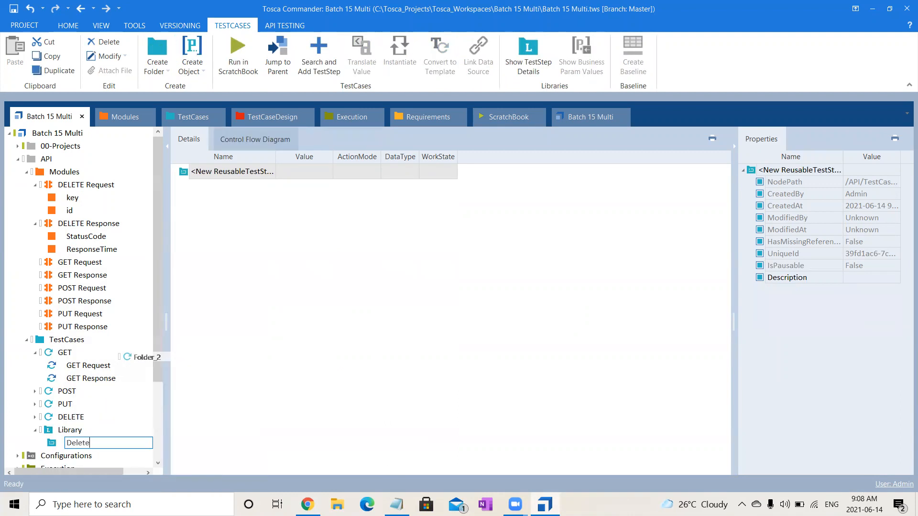
pyautogui.press('Return')
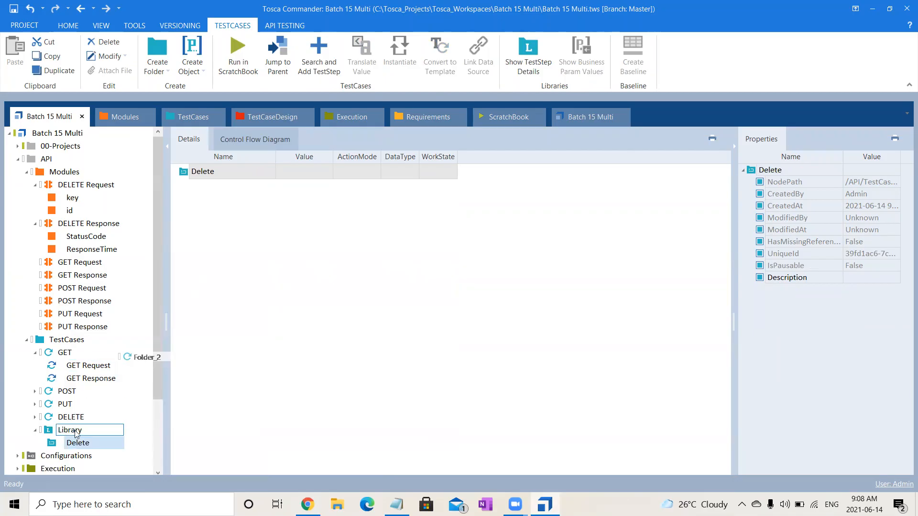
# Copy the DELETE Request and DELETE Response test steps from the DELETE test case into the Library's Delete block.
pyautogui.click(81, 416)
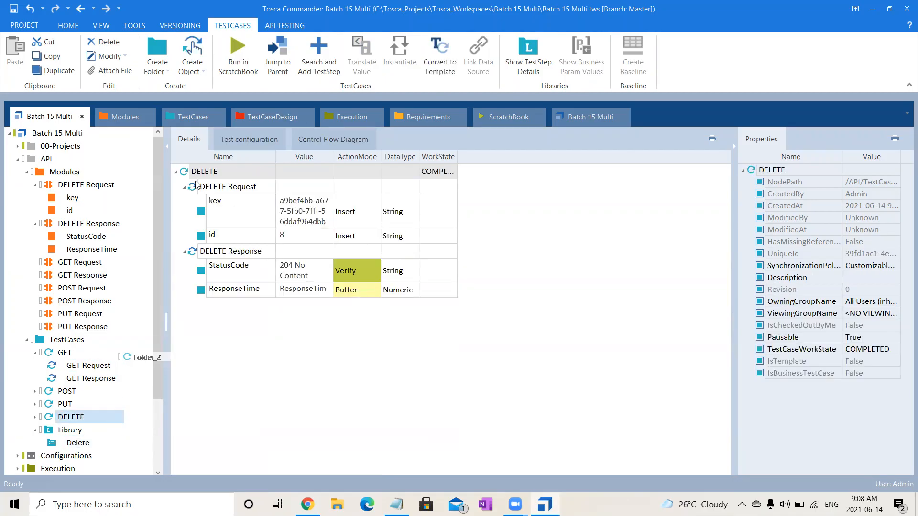
pyautogui.click(198, 186)
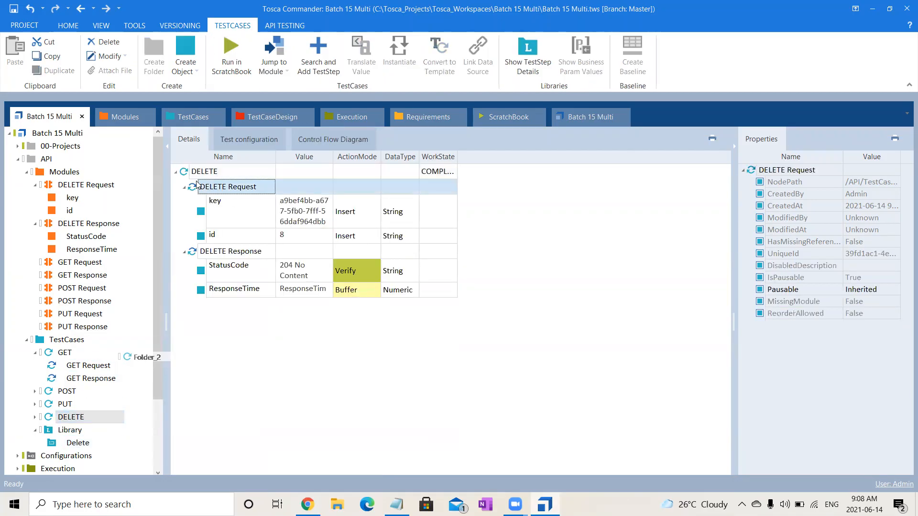
pyautogui.keyDown('ctrl'); pyautogui.click(238, 250); pyautogui.keyUp('ctrl')
pyautogui.hotkey('ctrl', 'c')
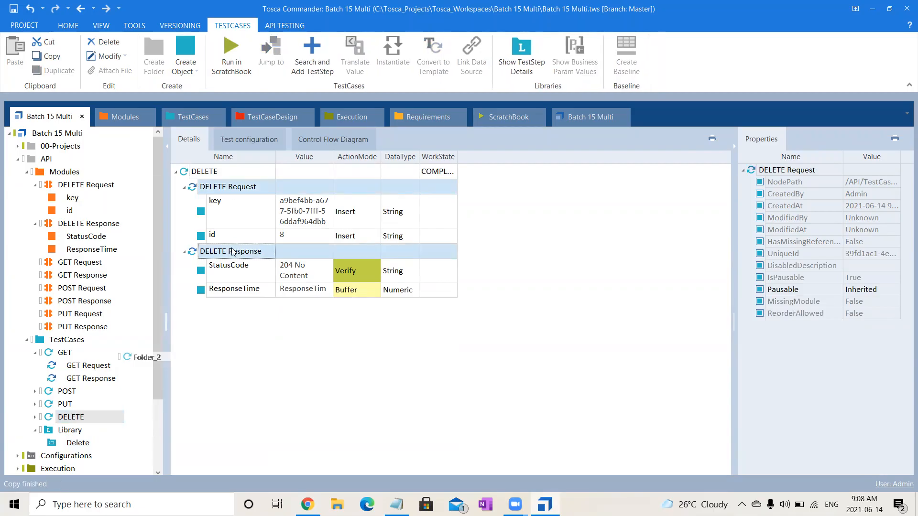
pyautogui.click(82, 442)
pyautogui.hotkey('ctrl', 'v')
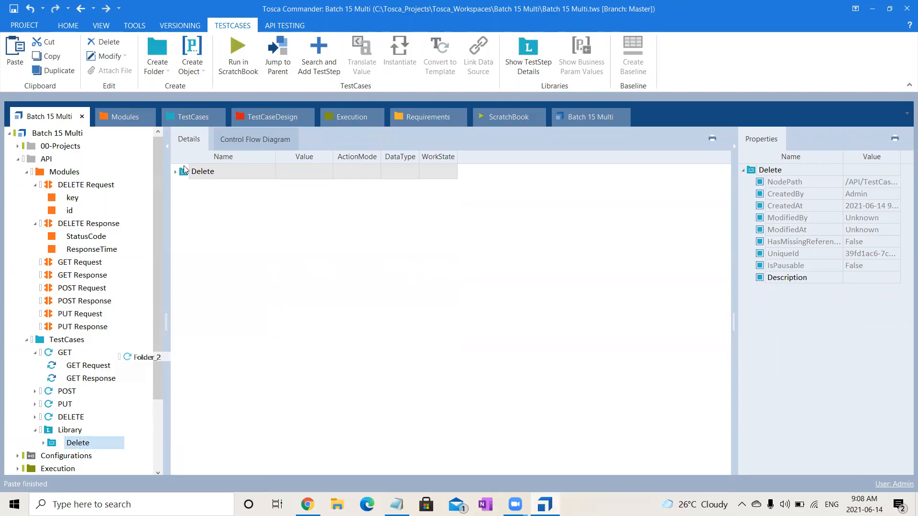
pyautogui.click(175, 172)
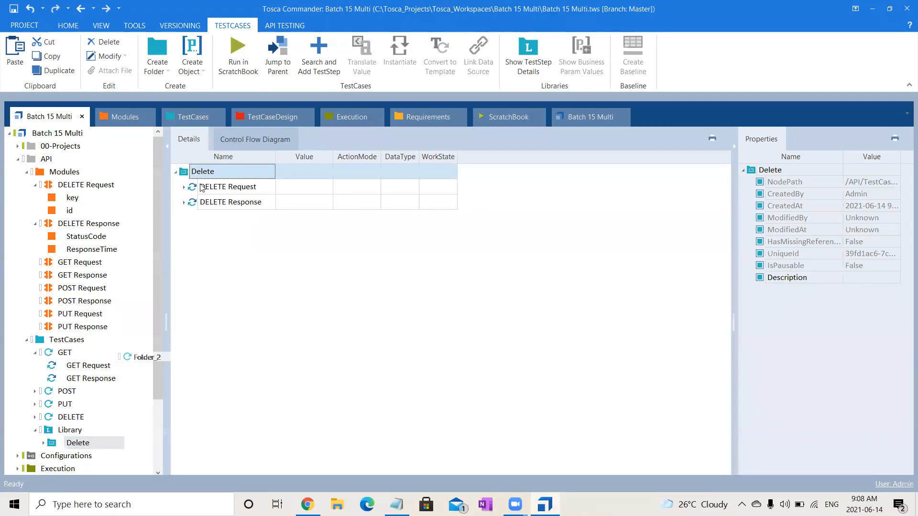
# Add Business Parameters to the Delete block and expand its DELETE Request and DELETE Response steps.
pyautogui.rightClick(239, 170)
pyautogui.click(250, 159)
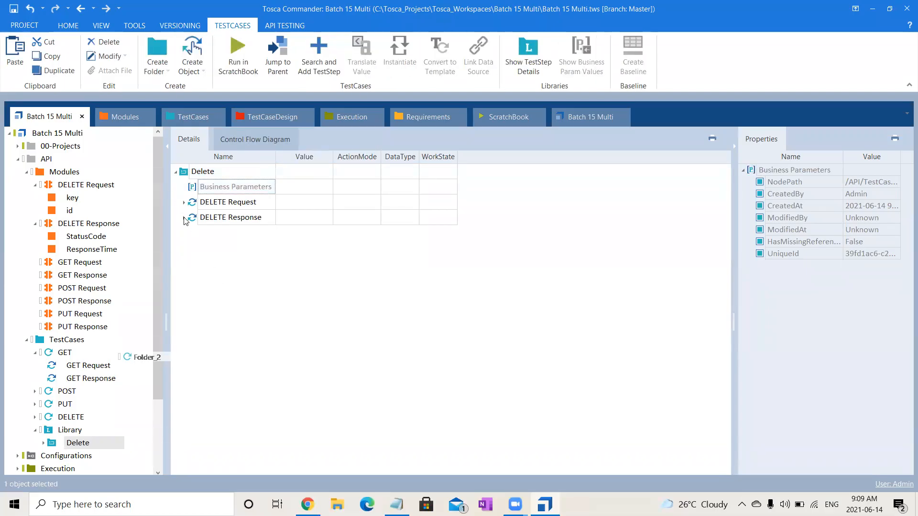
pyautogui.click(184, 203)
pyautogui.click(184, 267)
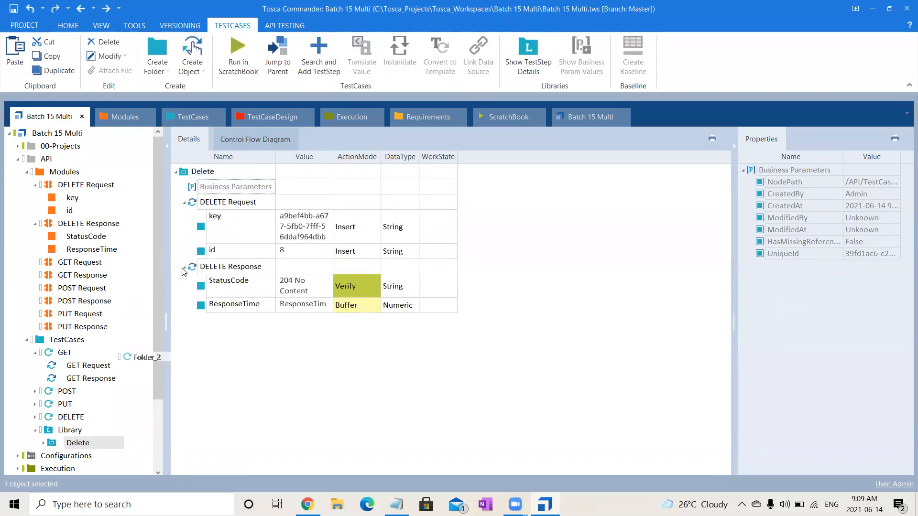
# Create business parameters from the DELETE Response's StatusCode and ResponseTime values.
pyautogui.click(240, 295)
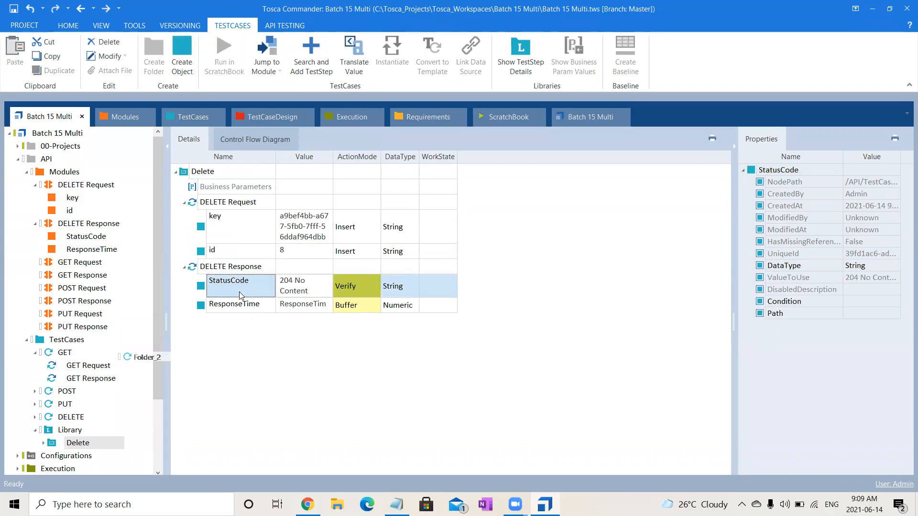
pyautogui.hotkey('shift', 'Down')
pyautogui.moveTo(239, 292); pyautogui.dragTo(223, 190)
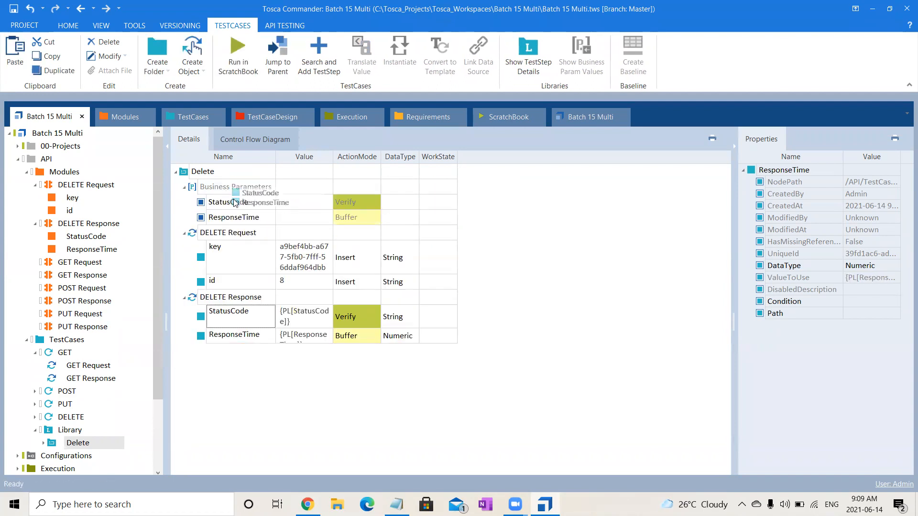
pyautogui.click(306, 339)
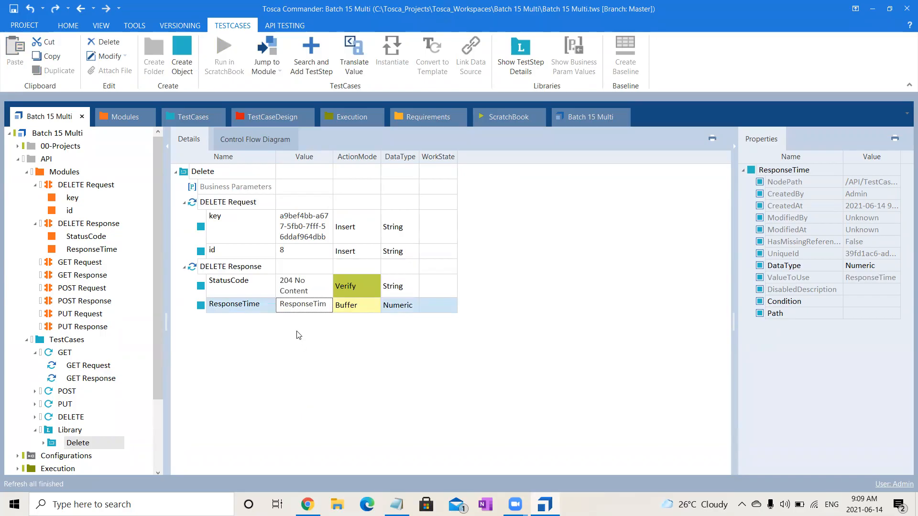
# Undo the ResponseTime parameterization and use only the DELETE Response's StatusCode as a business parameter.
pyautogui.click(240, 290)
pyautogui.moveTo(240, 290); pyautogui.dragTo(202, 197)
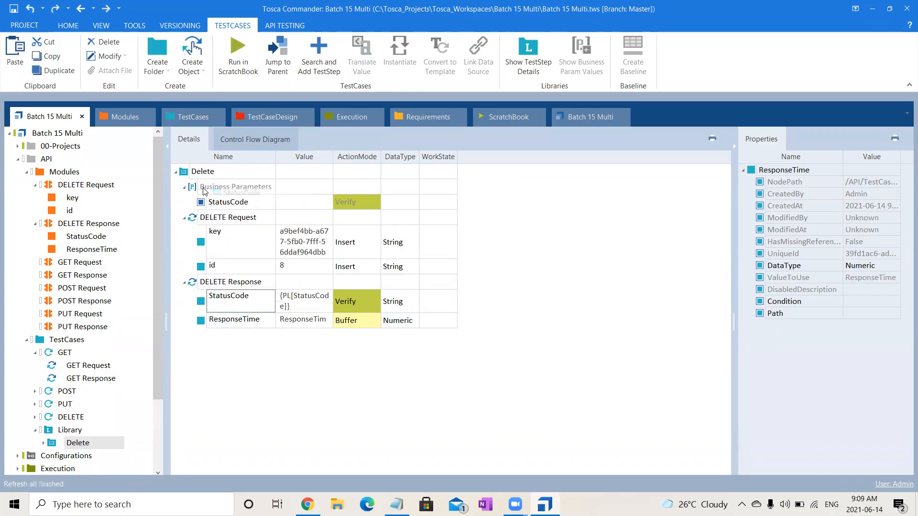
pyautogui.click(286, 297)
pyautogui.click(344, 436)
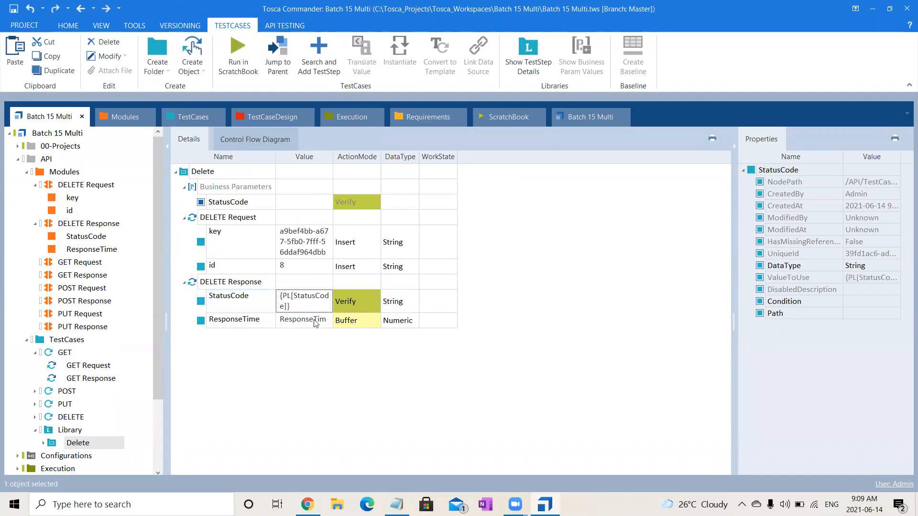
# Create business parameters from the DELETE Request's key and id values in the Delete block.
pyautogui.click(216, 250)
pyautogui.press('Down')
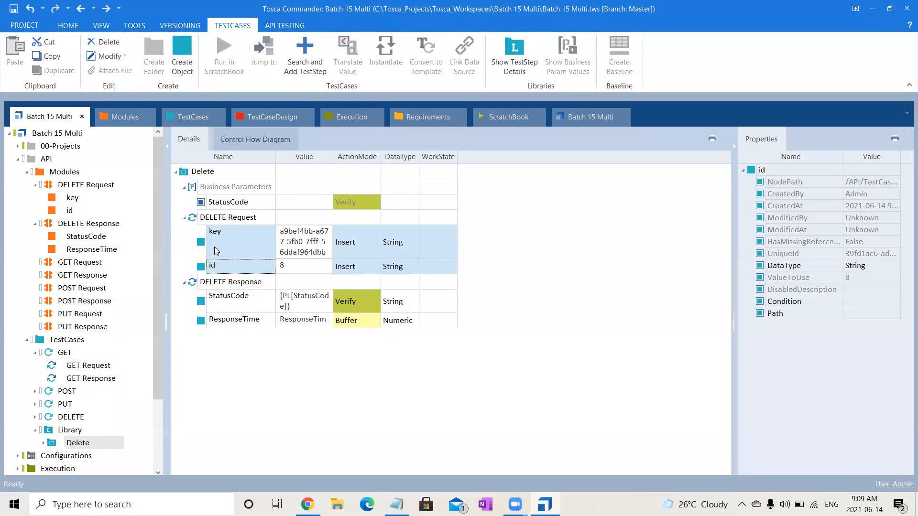
pyautogui.moveTo(215, 246); pyautogui.dragTo(220, 189)
pyautogui.click(77, 443)
pyautogui.press('Escape')
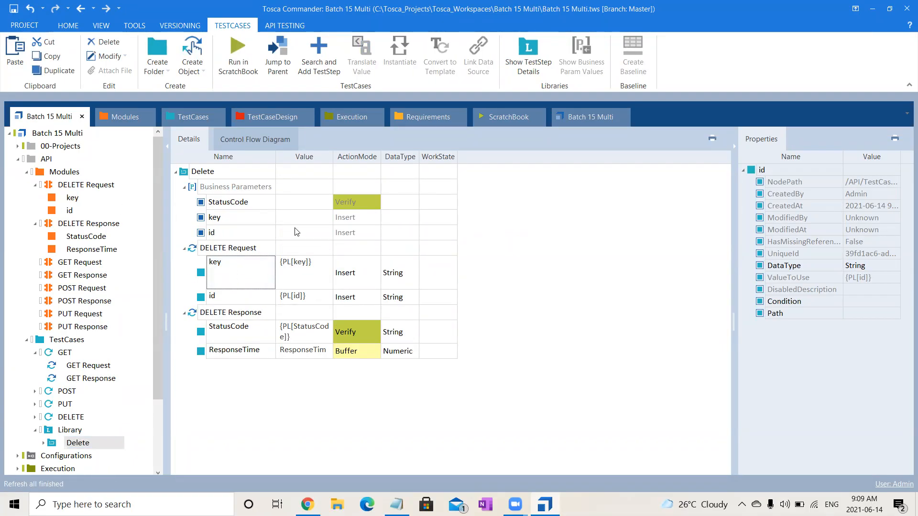
pyautogui.click(255, 219)
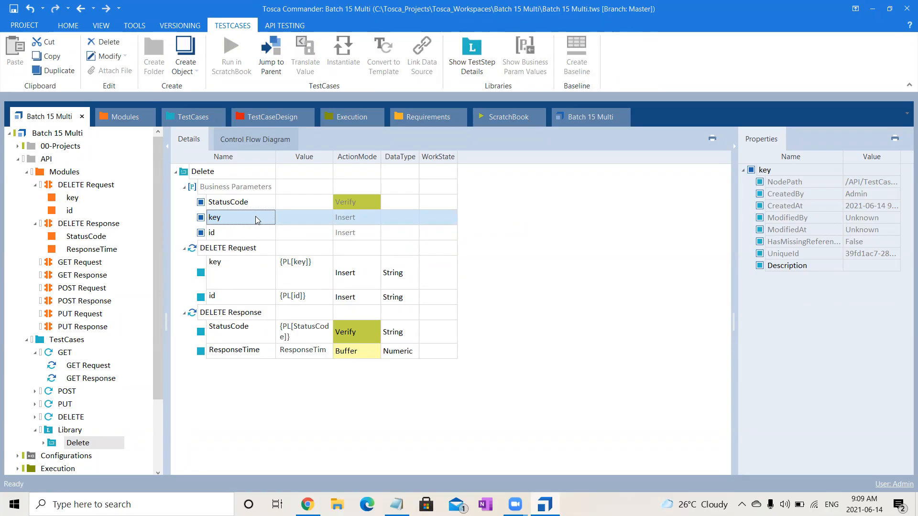
# Look up the service access key on the browser's Training Services page and open the Delete block's key business parameter value in Tosca Commander.
pyautogui.moveTo(307, 504)
pyautogui.click(309, 446)
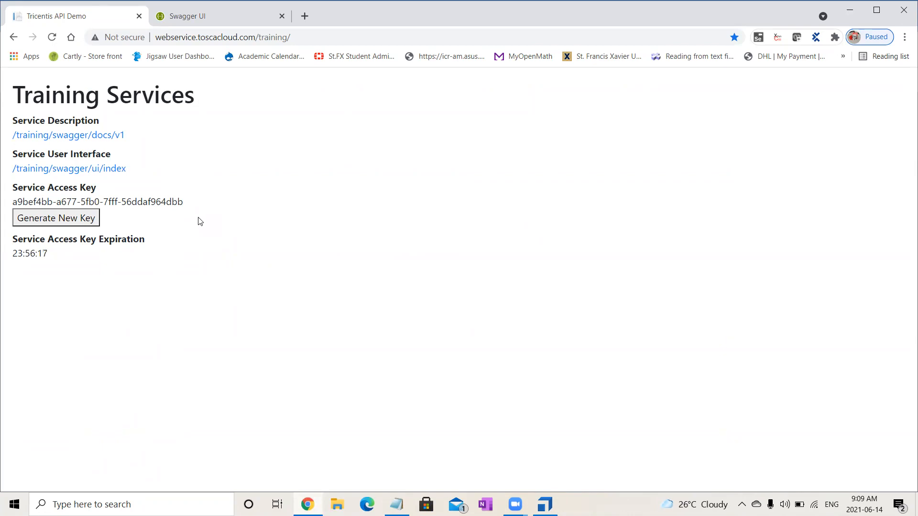
pyautogui.moveTo(183, 201); pyautogui.dragTo(10, 202)
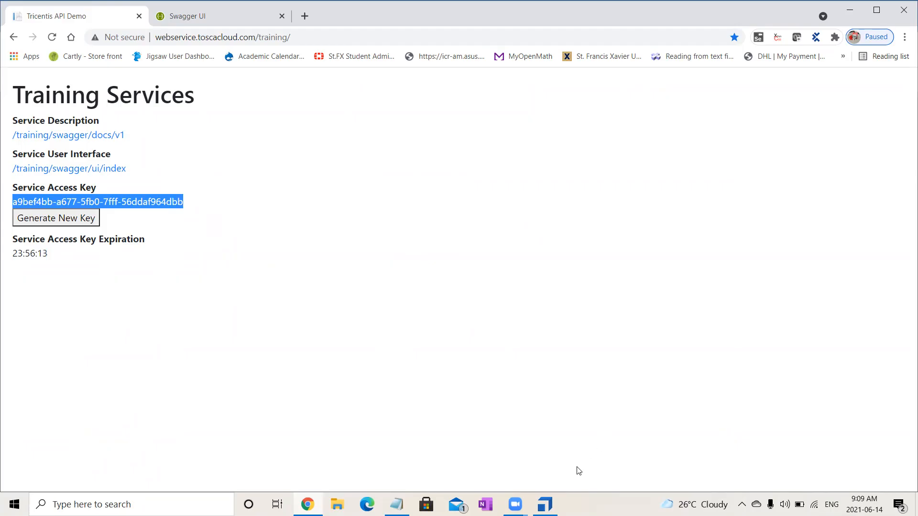
pyautogui.click(545, 505)
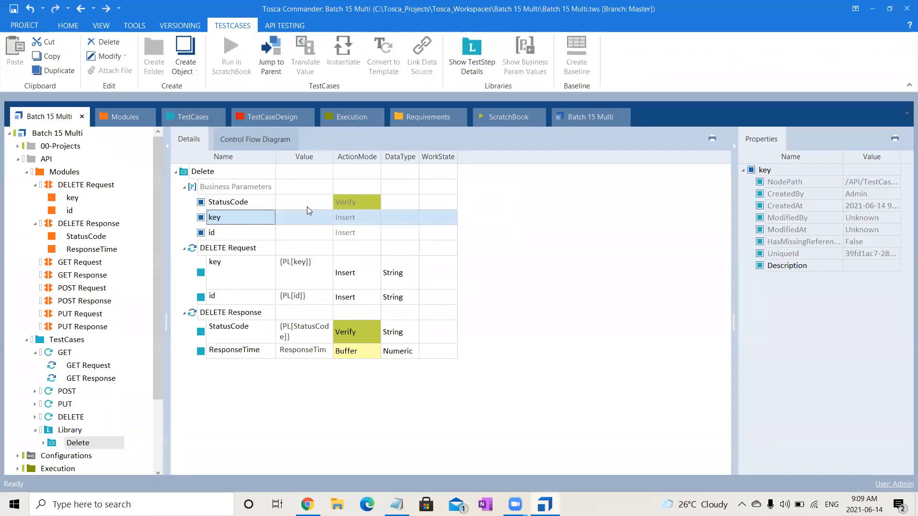
pyautogui.click(291, 217)
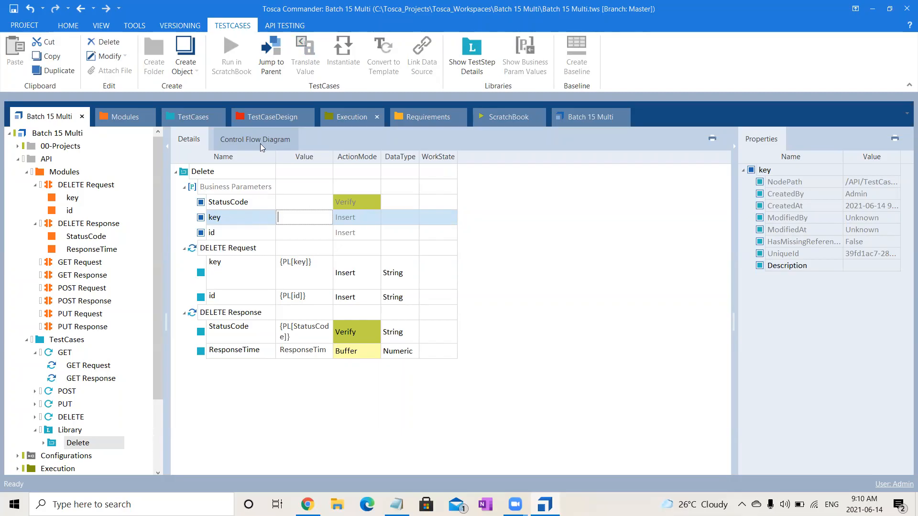
pyautogui.click(561, 318)
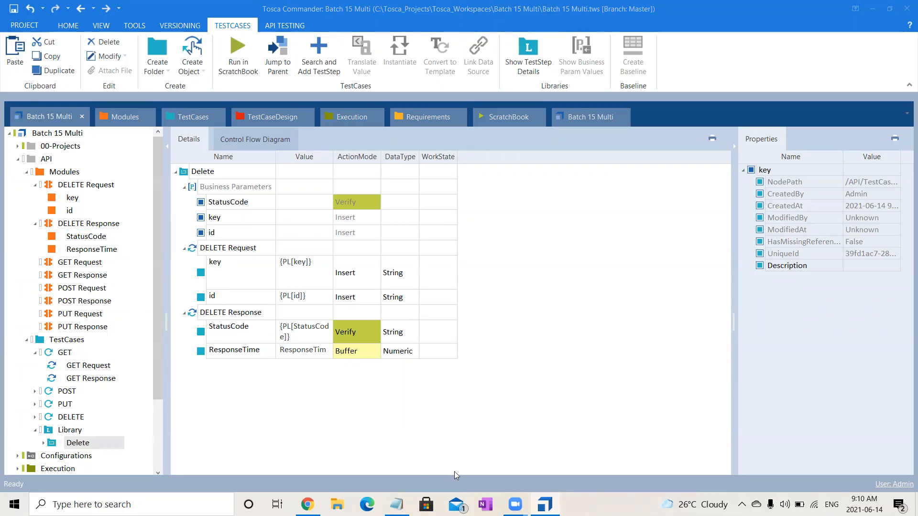
pyautogui.click(582, 366)
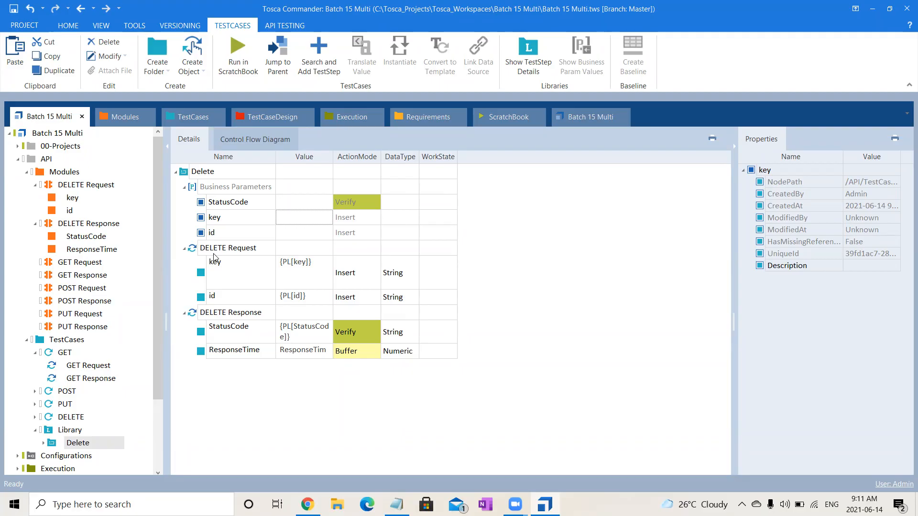
# Examine the GET Request module's key parameter and the service access key on the browser's Training Services page.
pyautogui.click(81, 262)
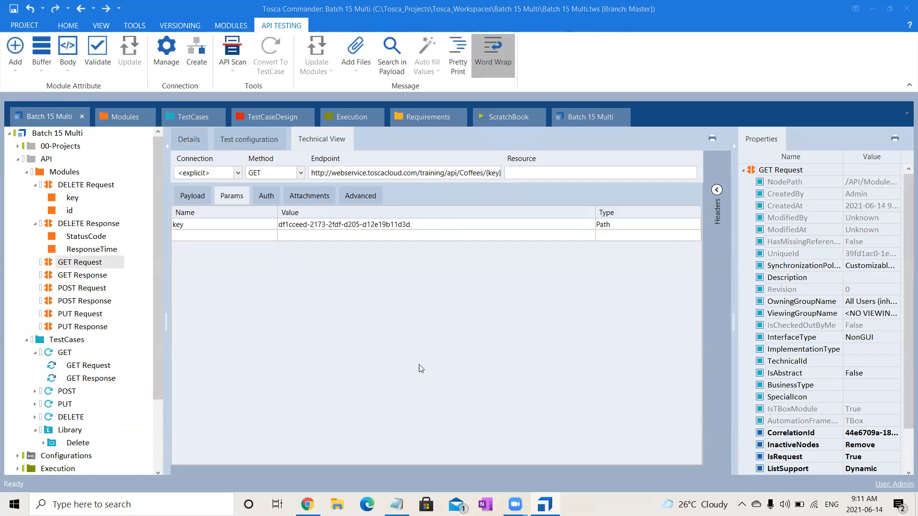
pyautogui.click(311, 454)
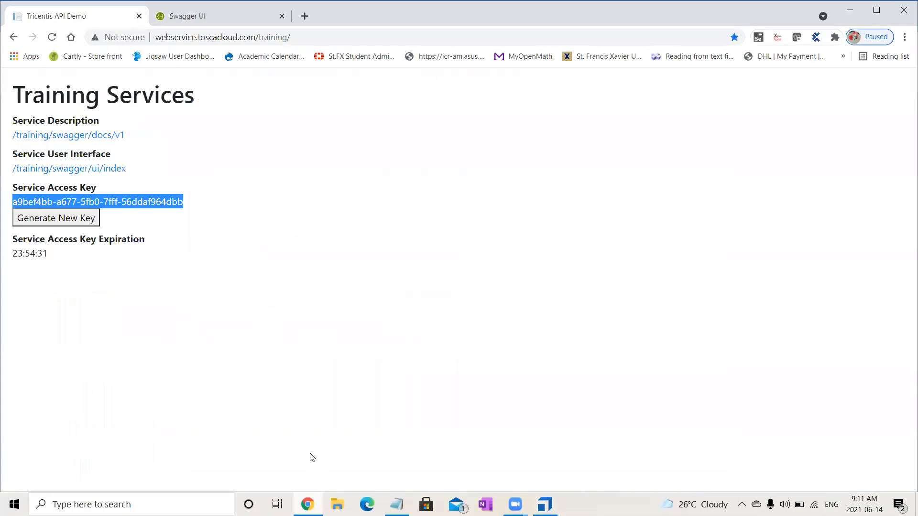
pyautogui.click(331, 245)
pyautogui.moveTo(178, 201); pyautogui.dragTo(13, 201)
pyautogui.click(222, 204)
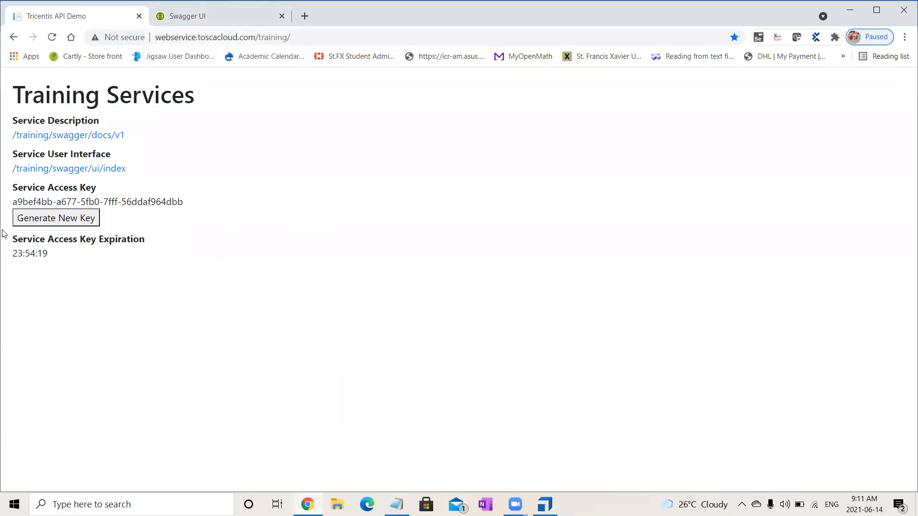
pyautogui.moveTo(12, 202); pyautogui.dragTo(197, 204)
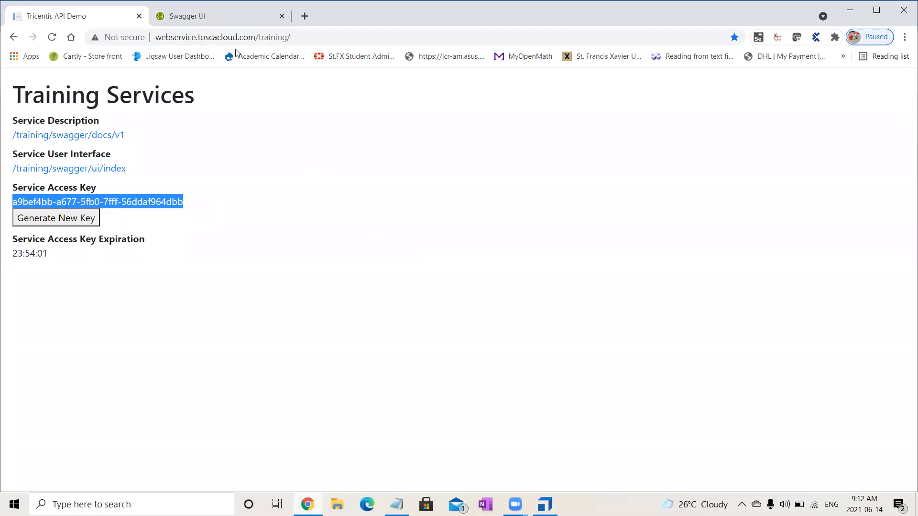
# Collapse the Coffees DELETE operation in Swagger UI to view the list of operations, and return to Tosca Commander.
pyautogui.click(247, 16)
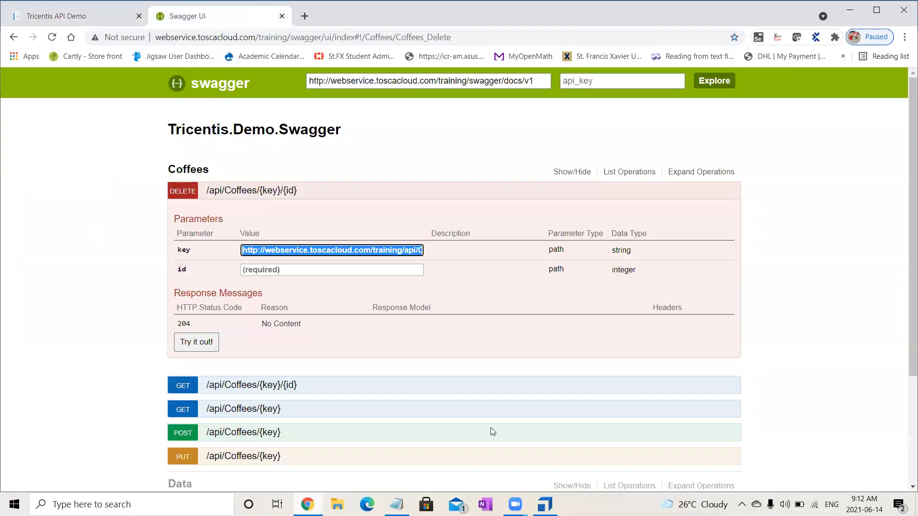
pyautogui.click(245, 191)
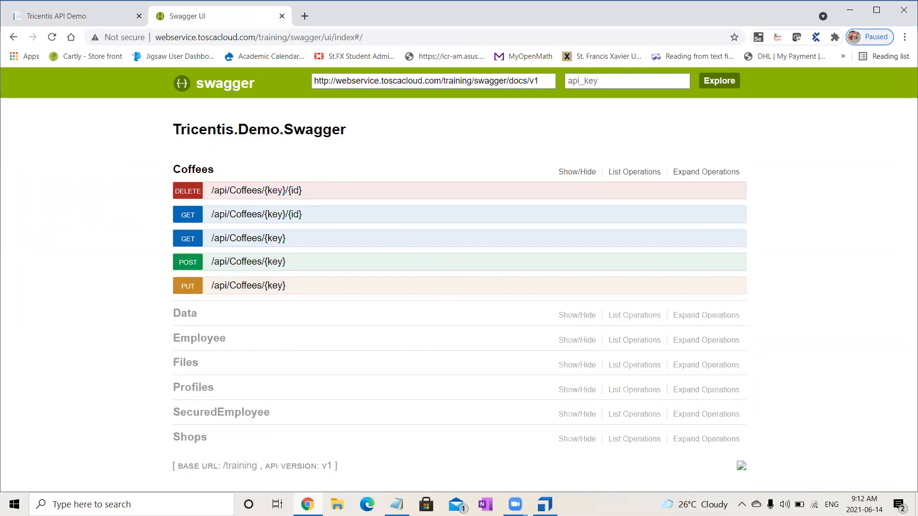
pyautogui.hotkey('alt', 'Tab')
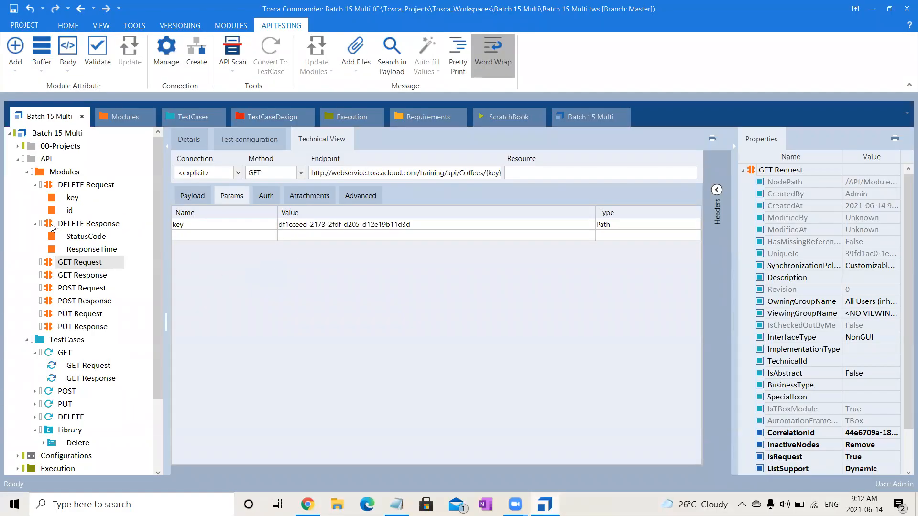
# Collapse the API folder's Modules and TestCases, and check in API Scan which definition file types can be scanned.
pyautogui.click(25, 172)
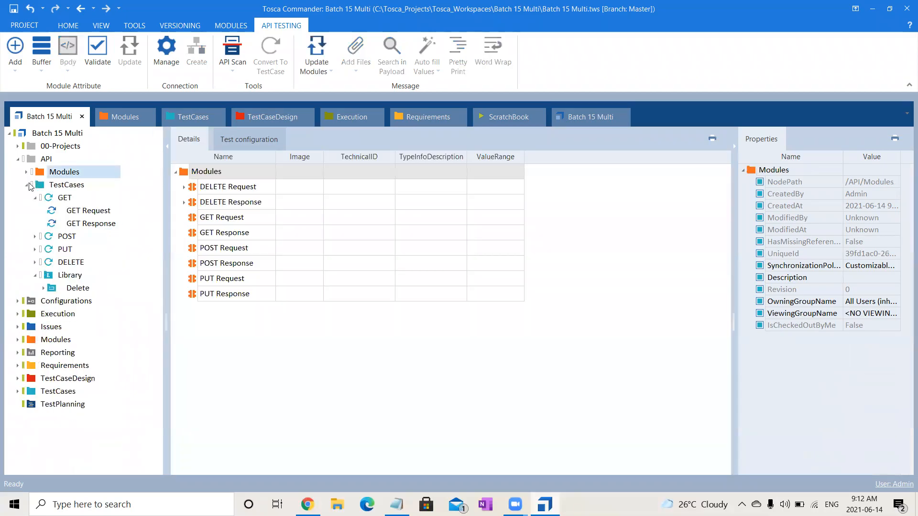
pyautogui.click(26, 185)
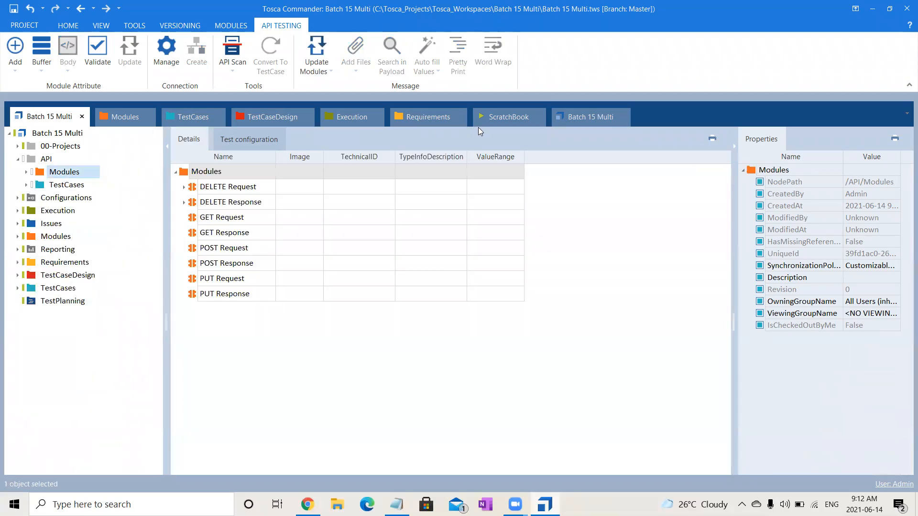
pyautogui.click(232, 51)
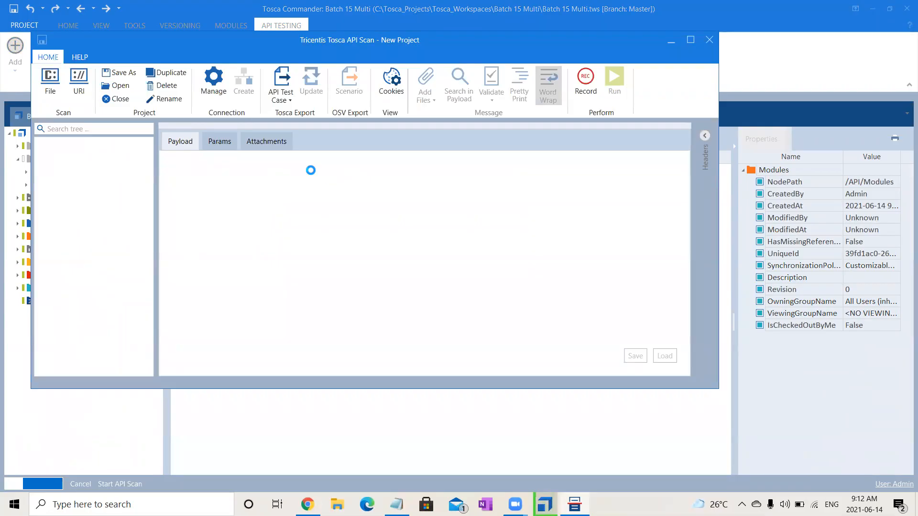
pyautogui.click(51, 89)
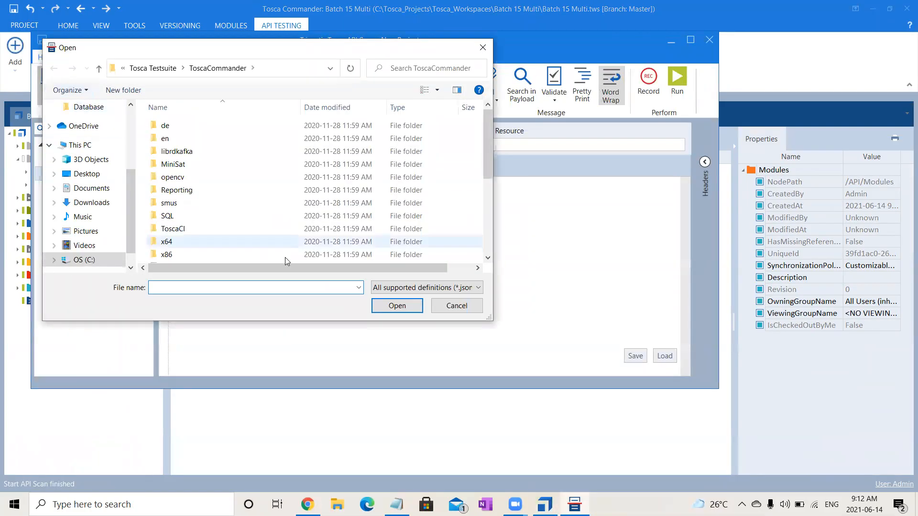
pyautogui.click(459, 288)
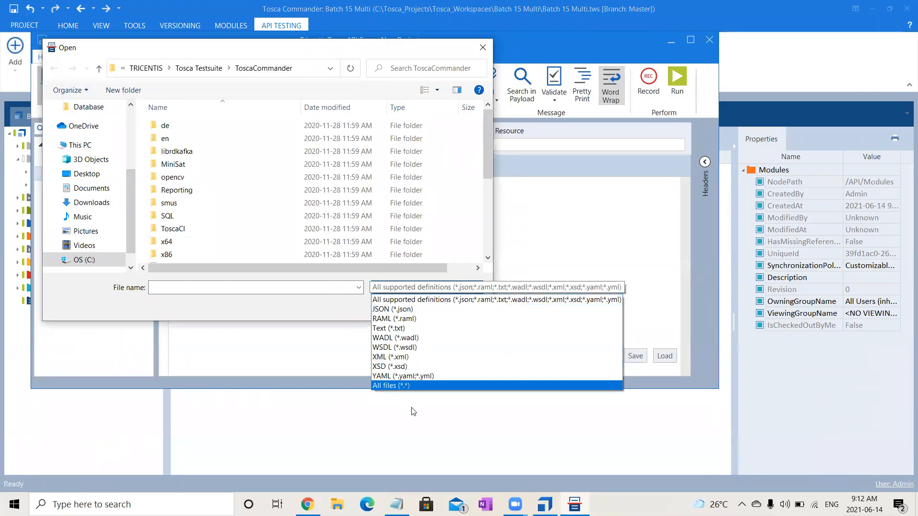
pyautogui.click(492, 300)
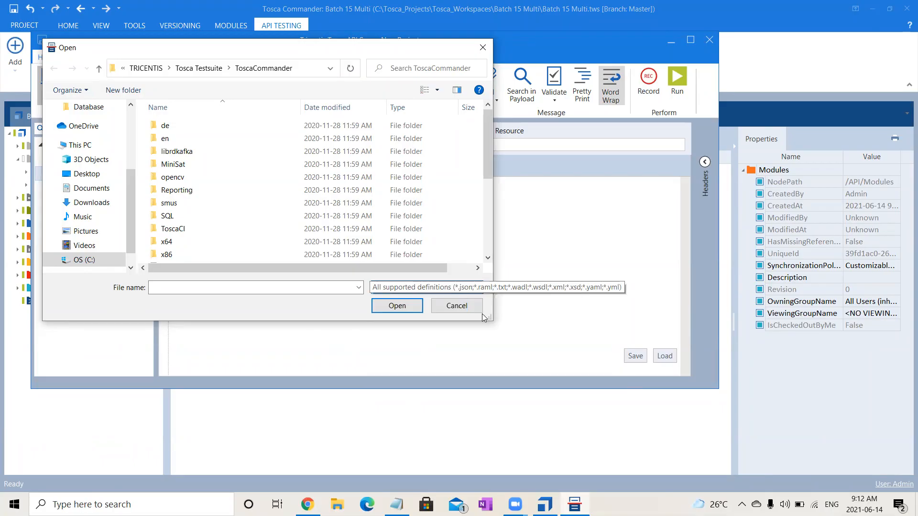
pyautogui.click(454, 306)
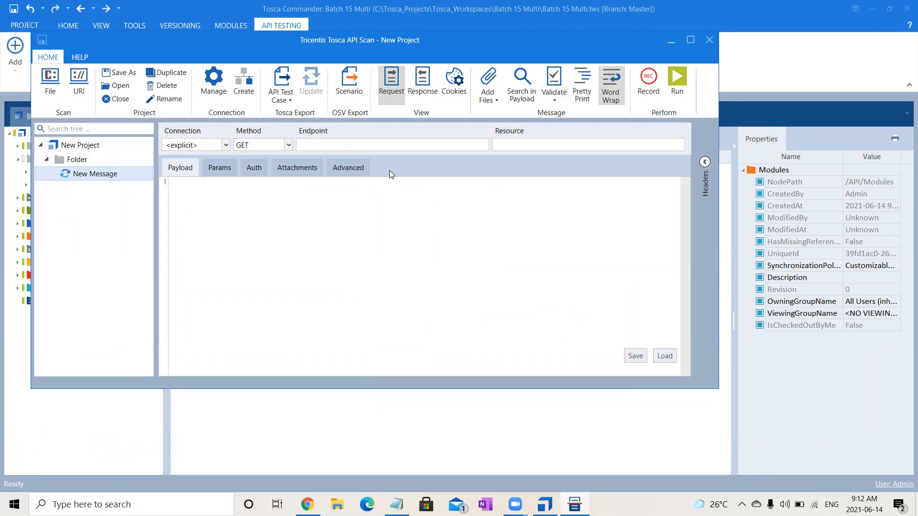
pyautogui.click(709, 41)
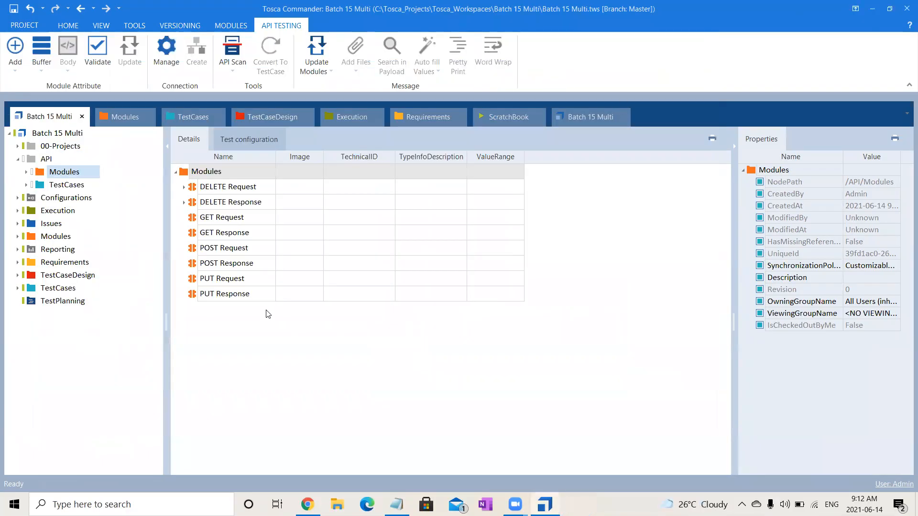
# Review the API TestCases folder, collapse its GET, Library and folder nodes, and display the workspace's main Modules section.
pyautogui.click(67, 186)
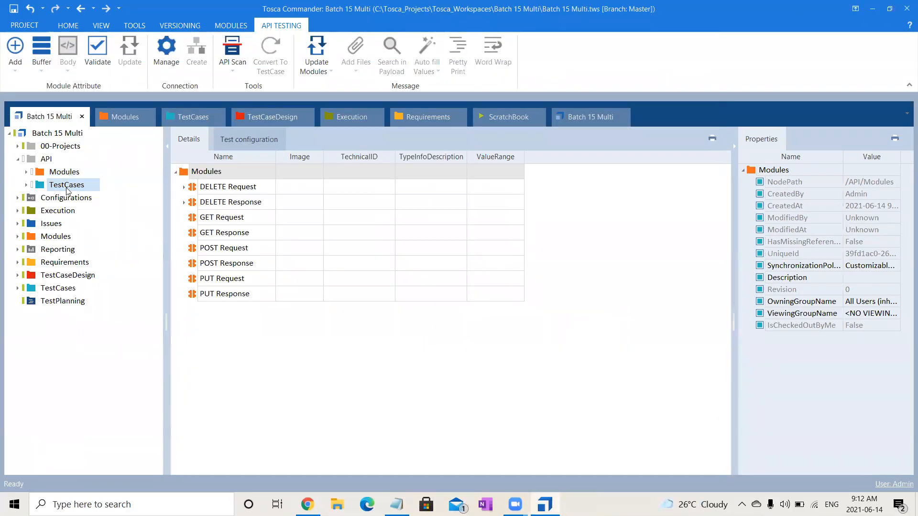
pyautogui.click(27, 185)
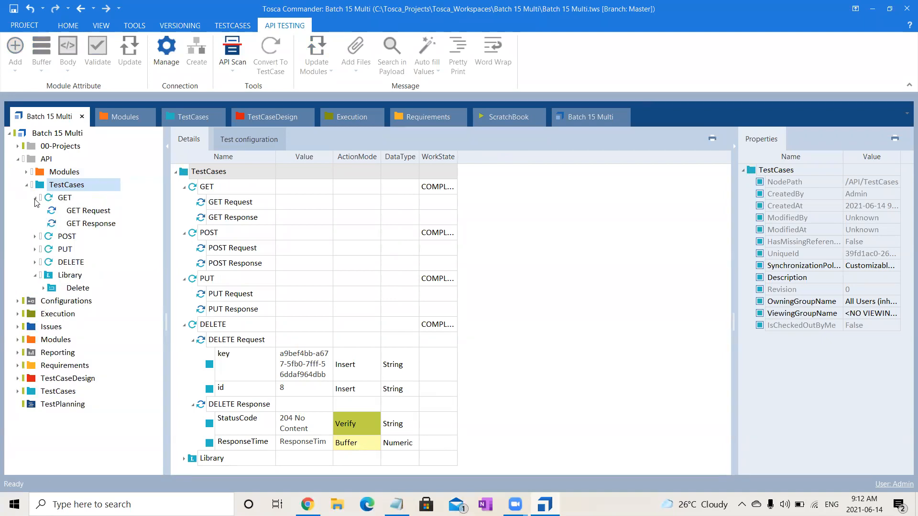
pyautogui.click(35, 199)
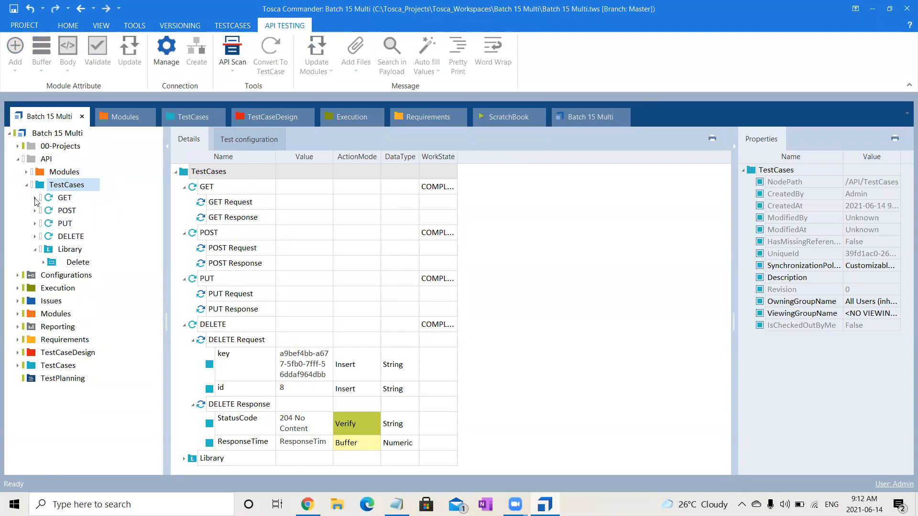
pyautogui.click(36, 249)
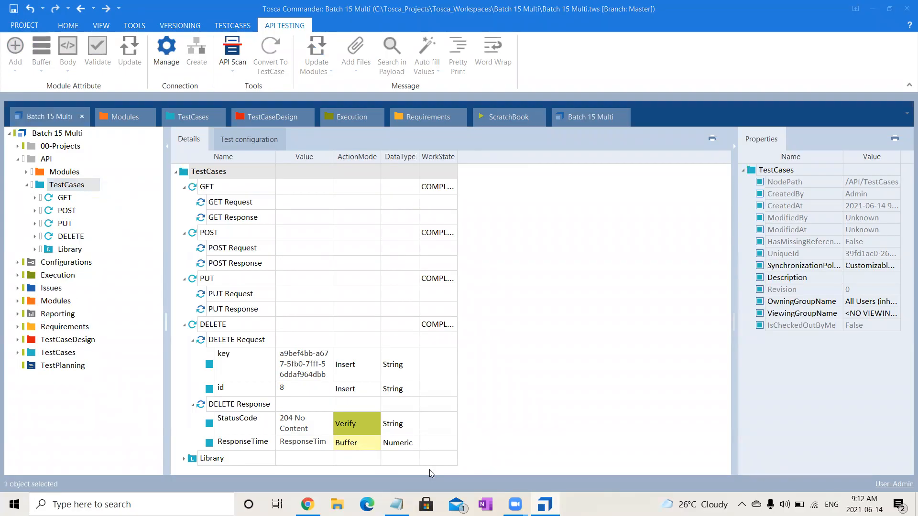
pyautogui.click(578, 378)
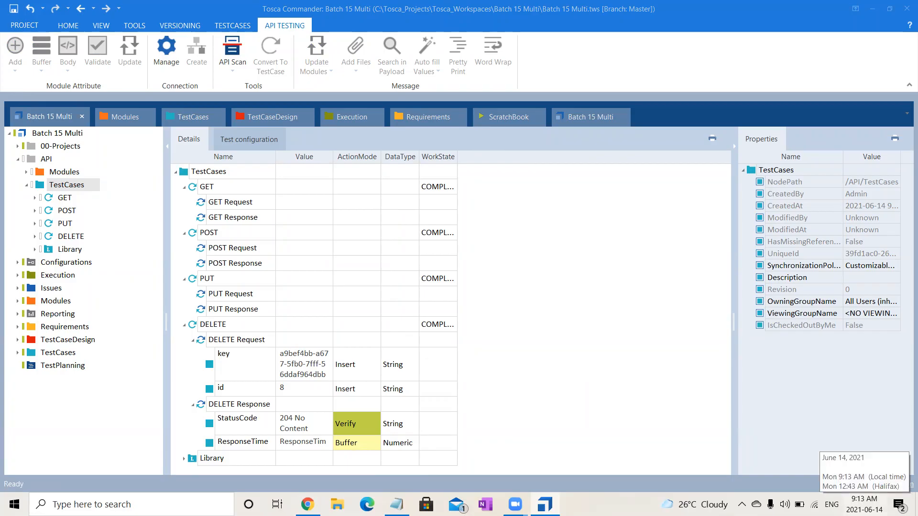
pyautogui.click(641, 378)
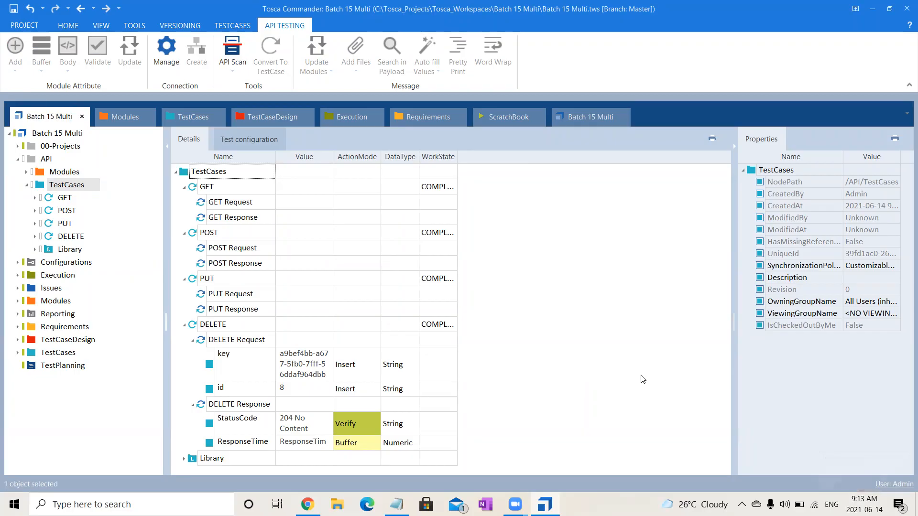
pyautogui.click(26, 185)
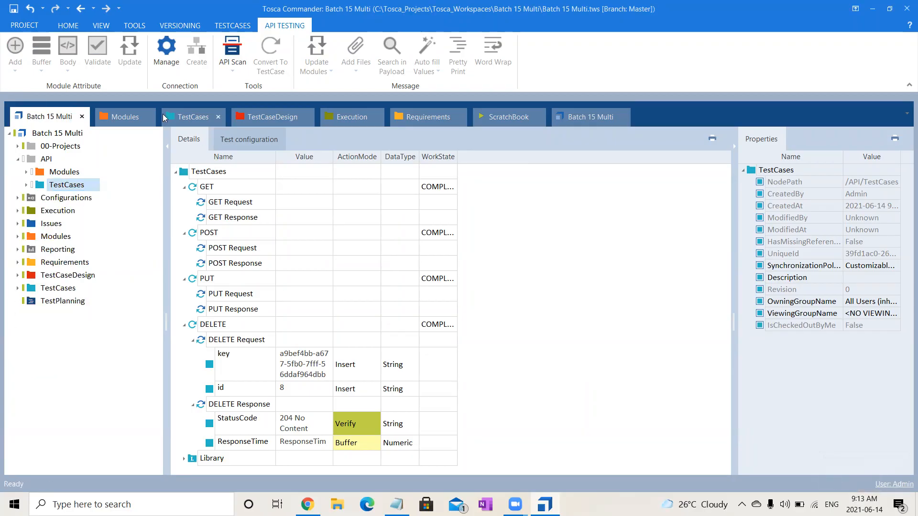
pyautogui.click(114, 116)
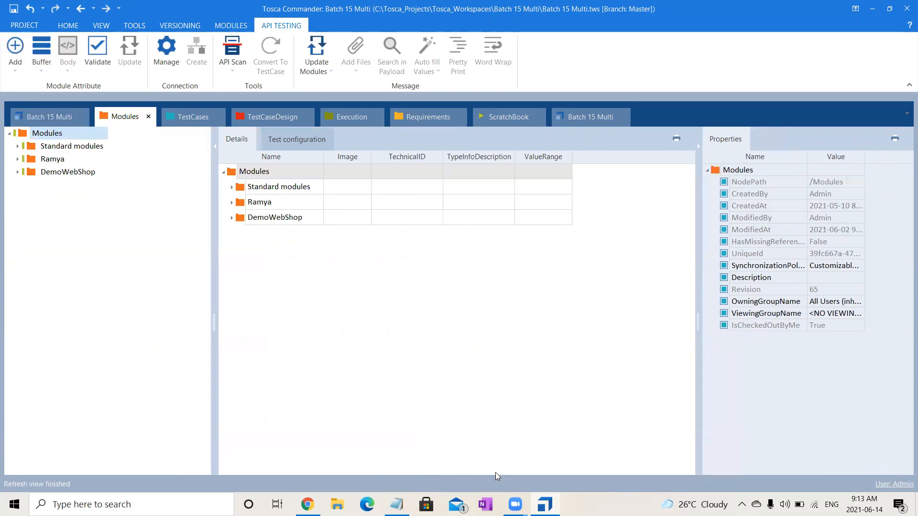